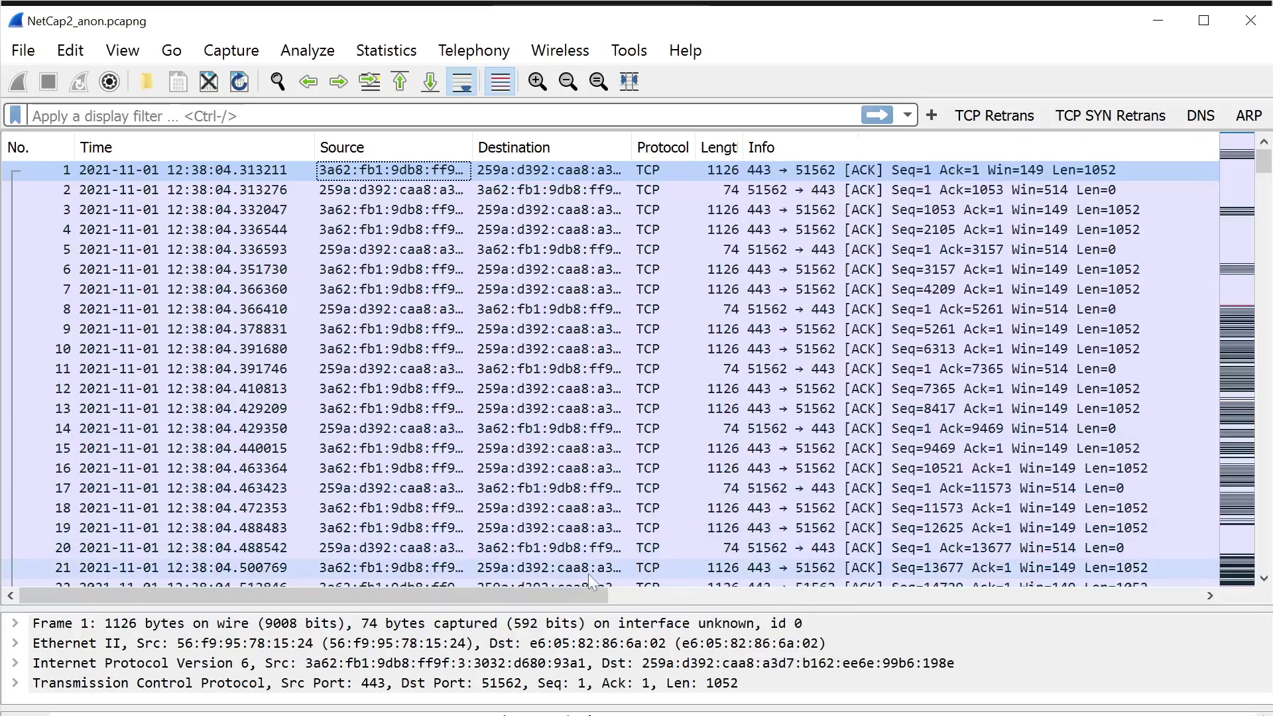
Widen the Length column of the packet list so that its full header fits.
drag(744, 138, 756, 138)
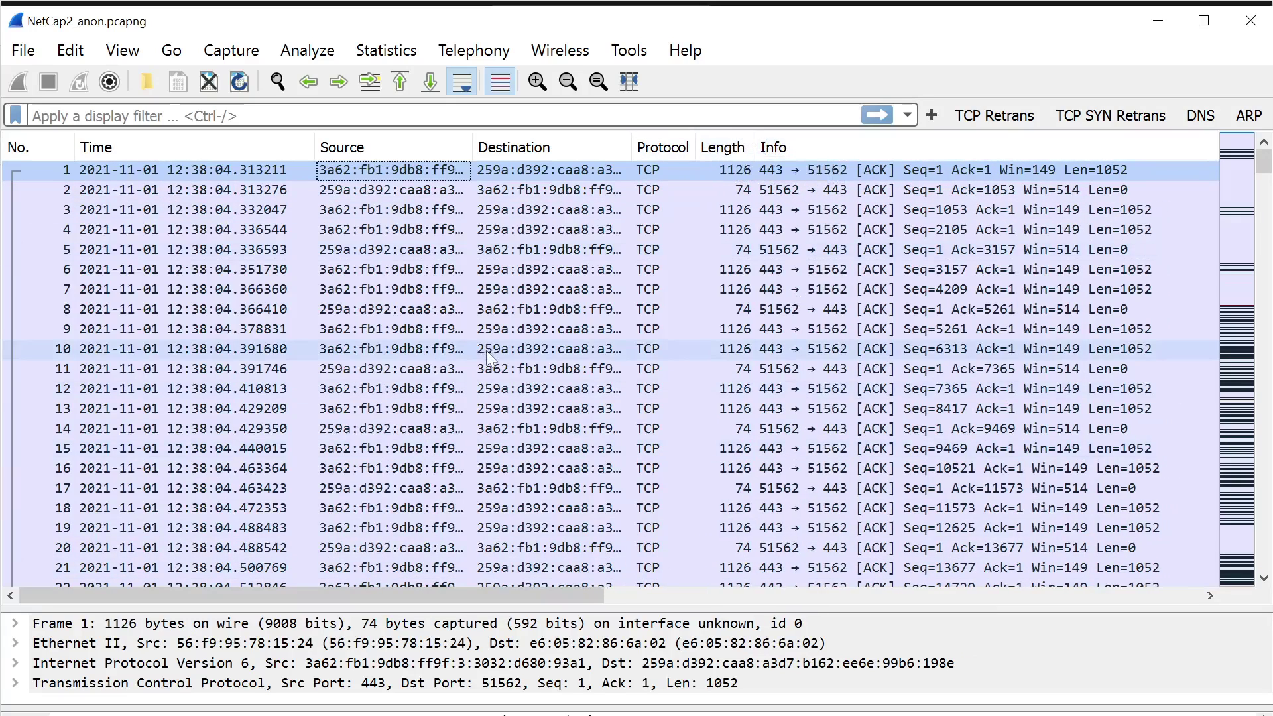
scroll(535, 393, down, 20)
scroll(537, 392, up, 11)
scroll(539, 399, up, 20)
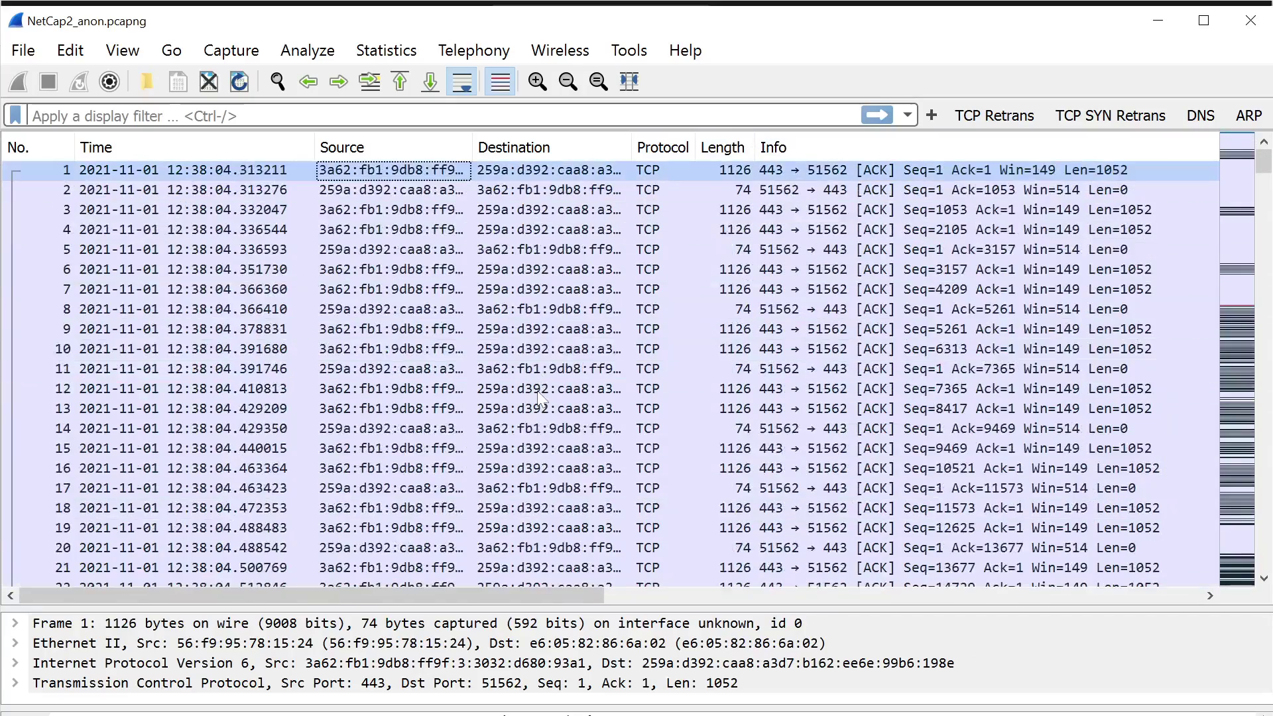
Look through the packet list for duplicate ACKs and retransmissions, inspecting packets 438 and 437.
scroll(539, 398, down, 20)
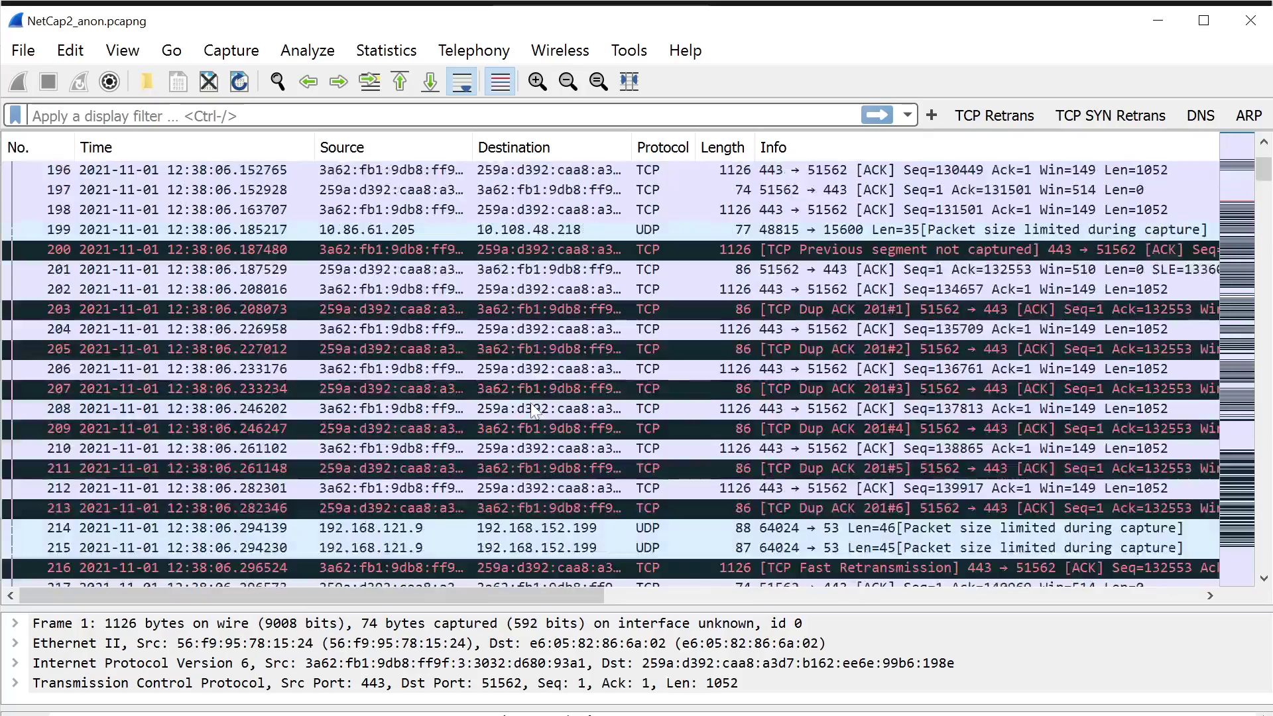
scroll(533, 407, down, 20)
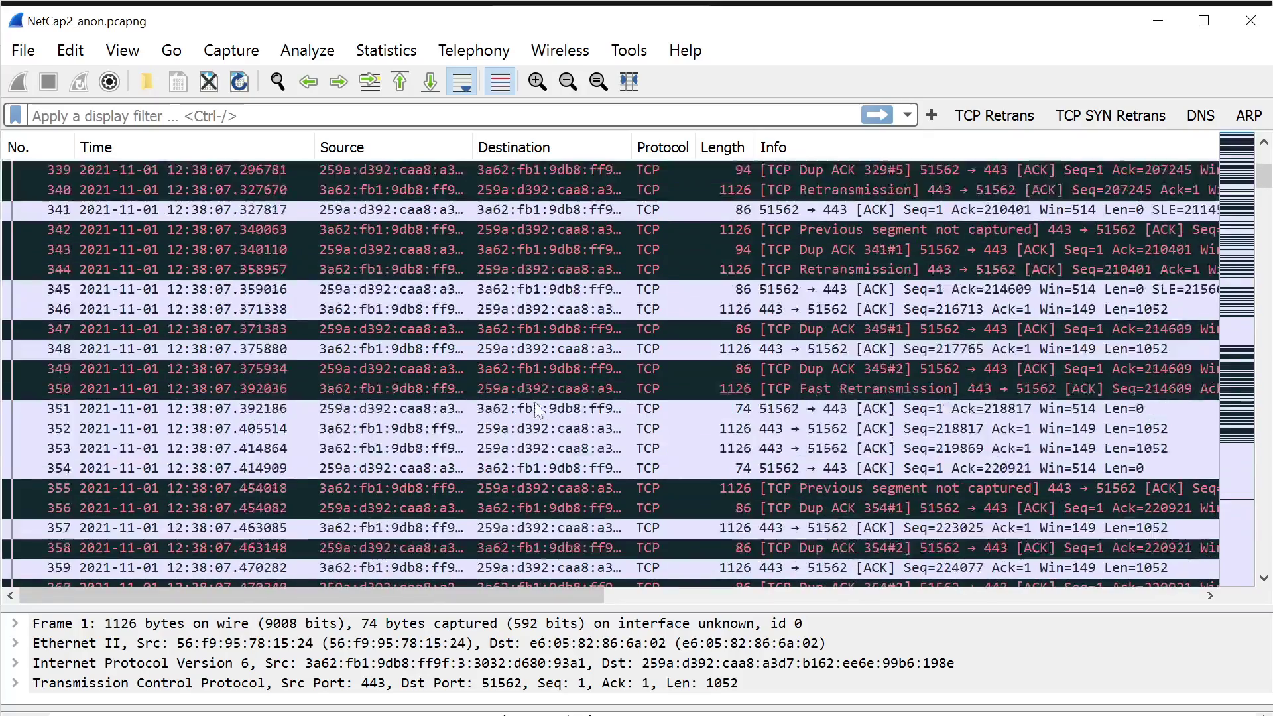
scroll(535, 405, down, 13)
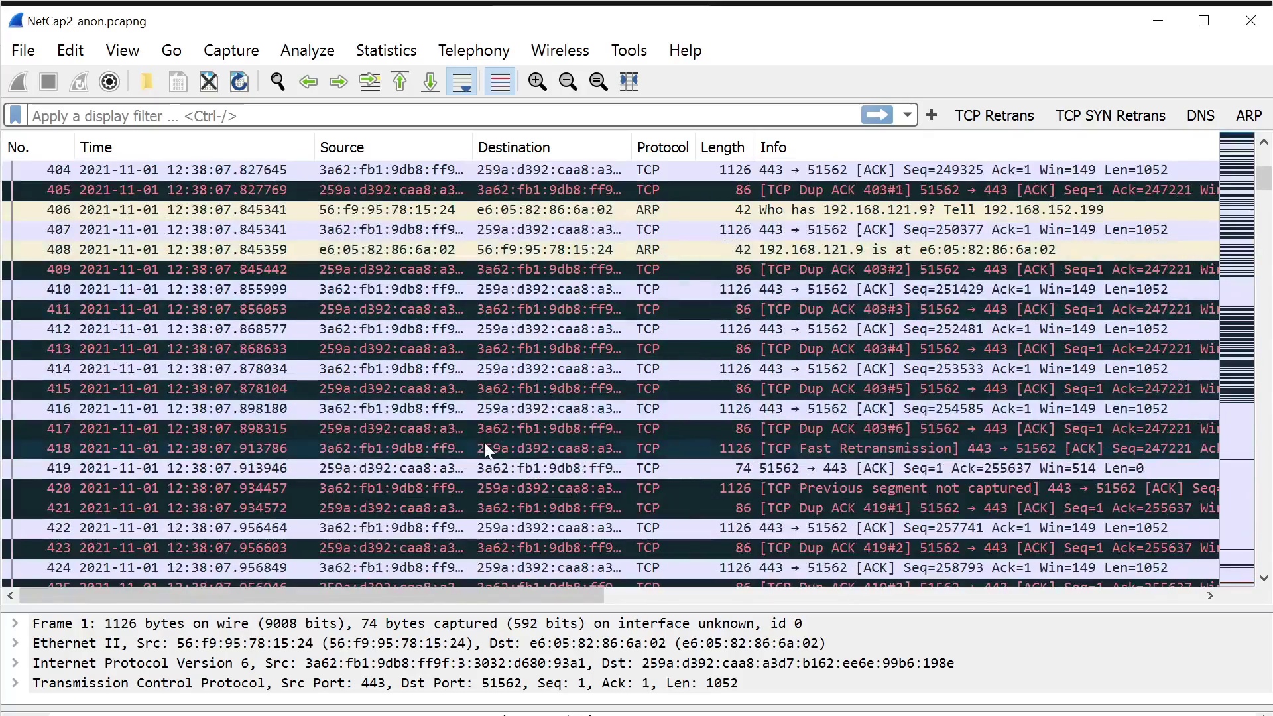
scroll(522, 446, down, 4)
scroll(521, 444, down, 4)
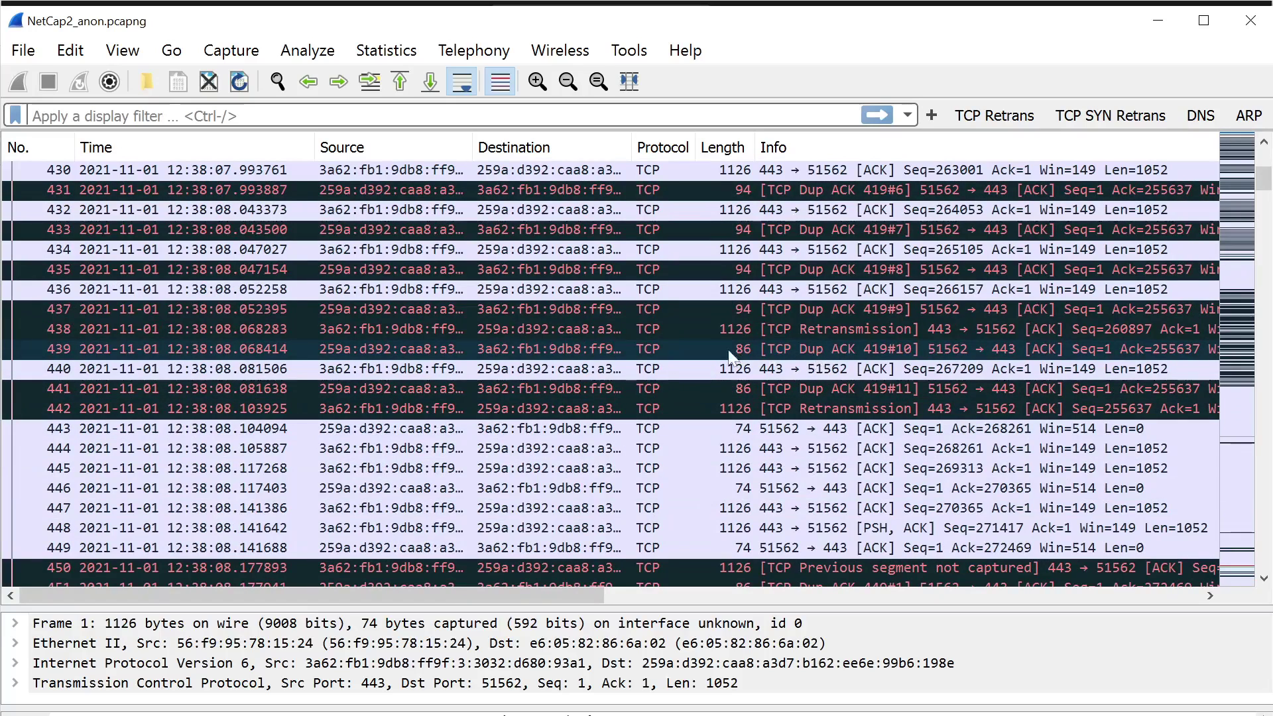
click(787, 330)
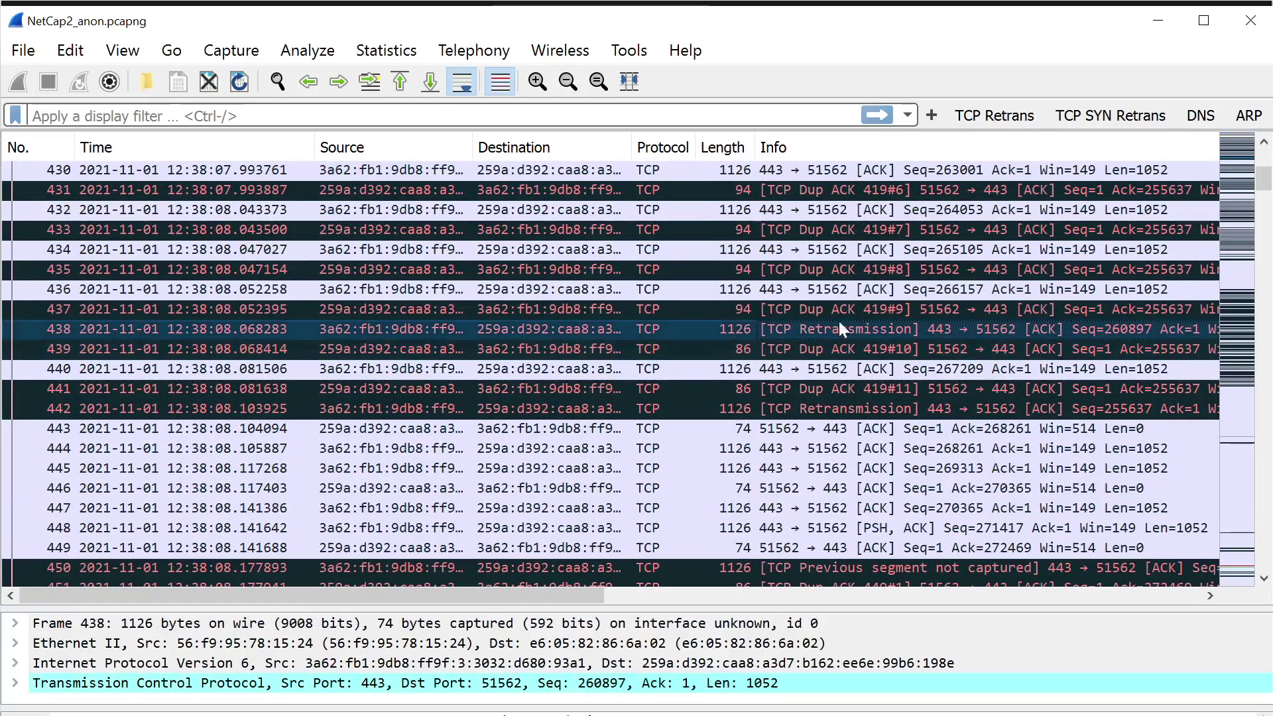
click(738, 312)
Read further down the packet list and inspect the UDP port 53 packets 1059 and 1060.
scroll(559, 376, down, 20)
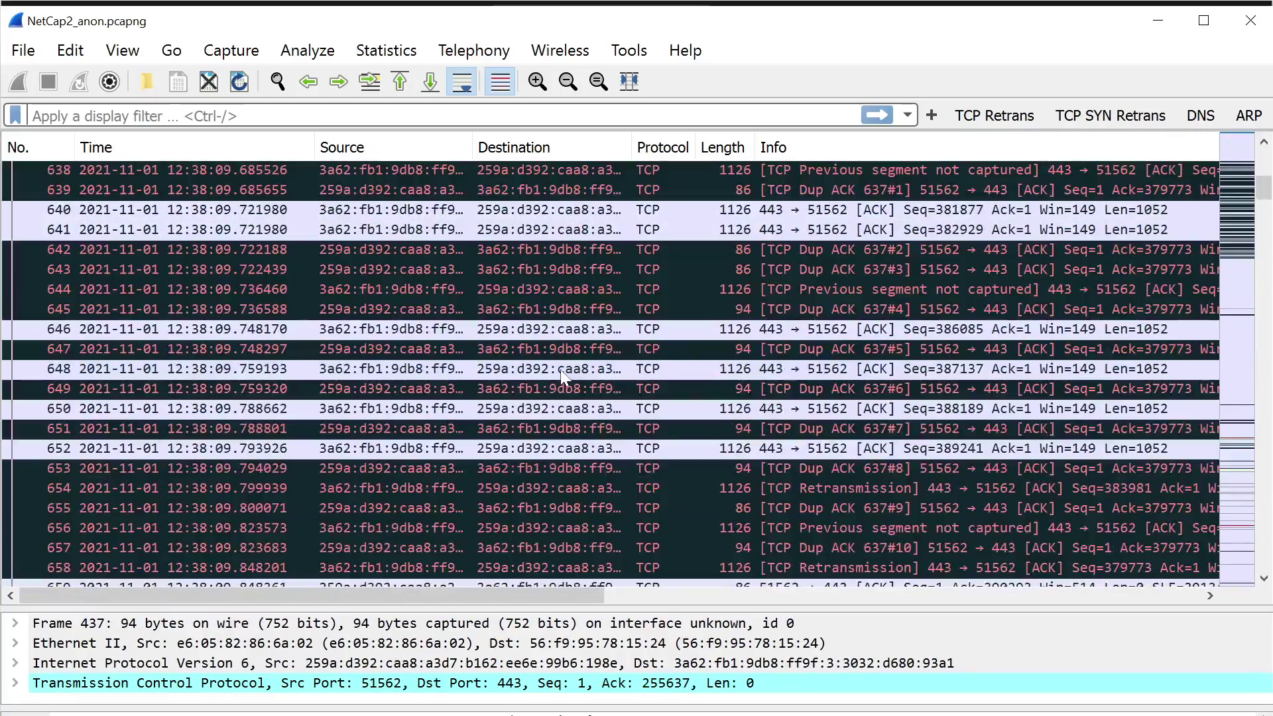
scroll(559, 371, down, 20)
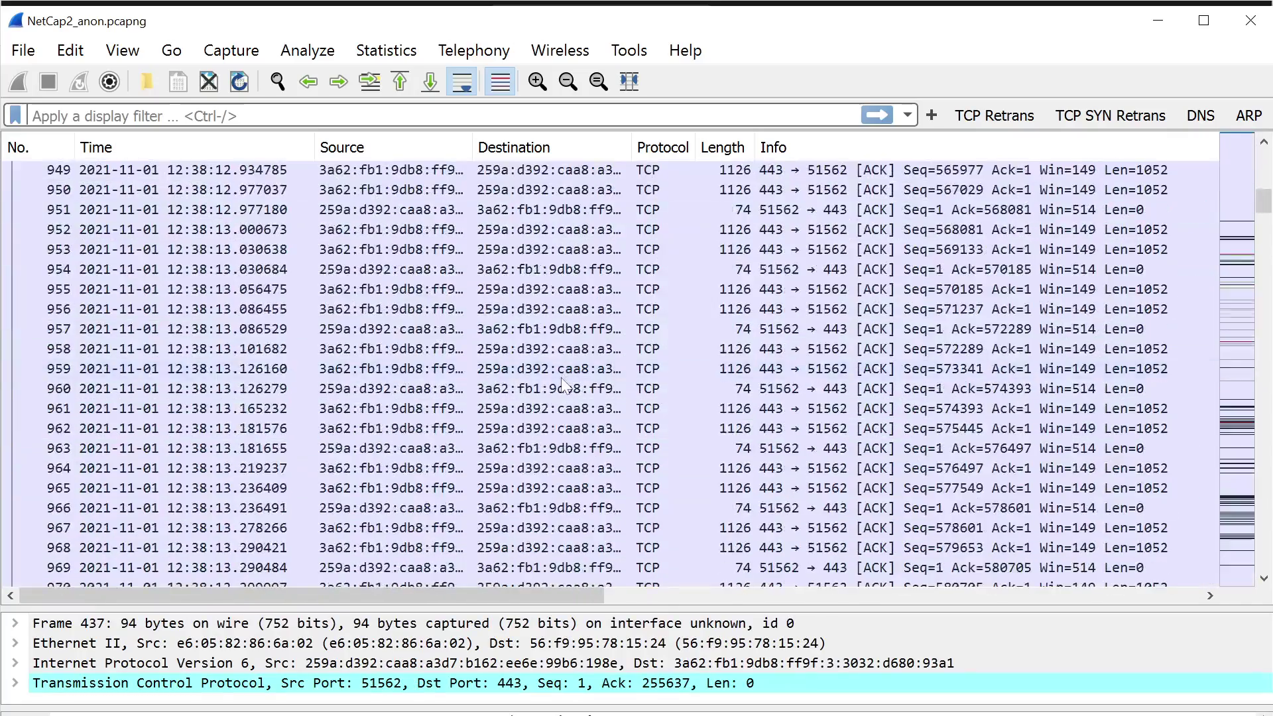
scroll(560, 377, down, 13)
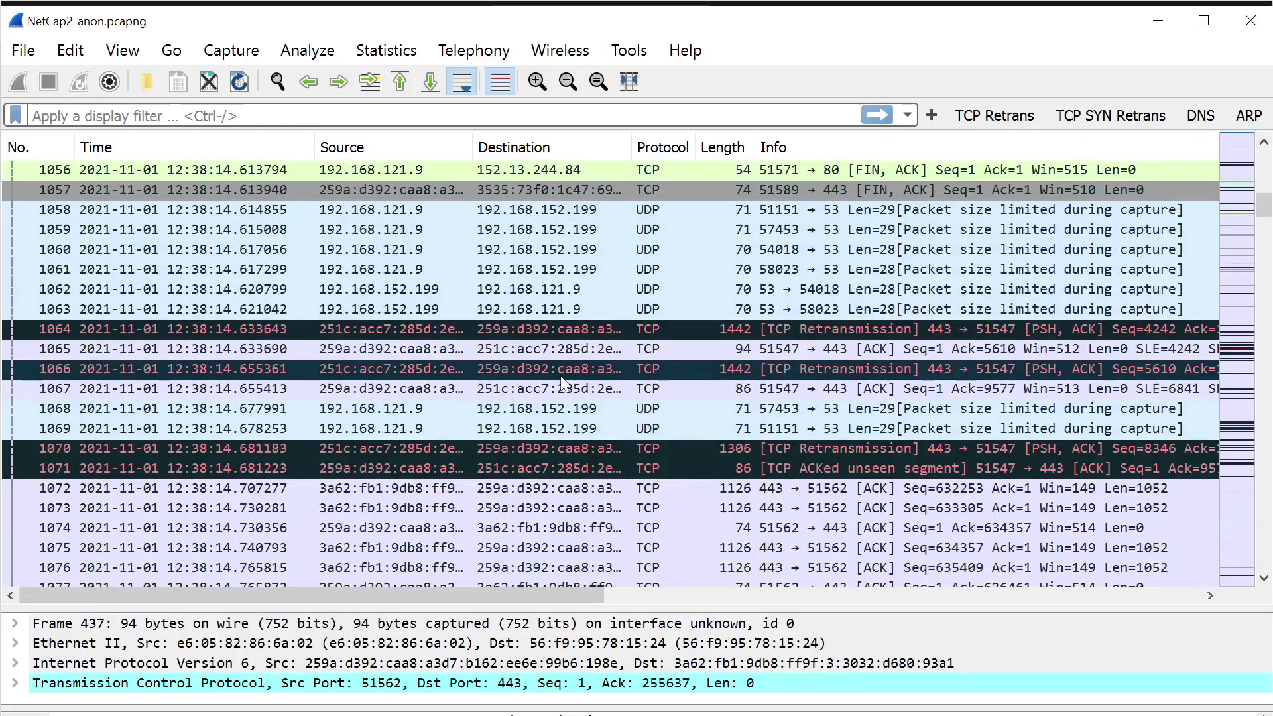
scroll(562, 383, up, 4)
click(610, 491)
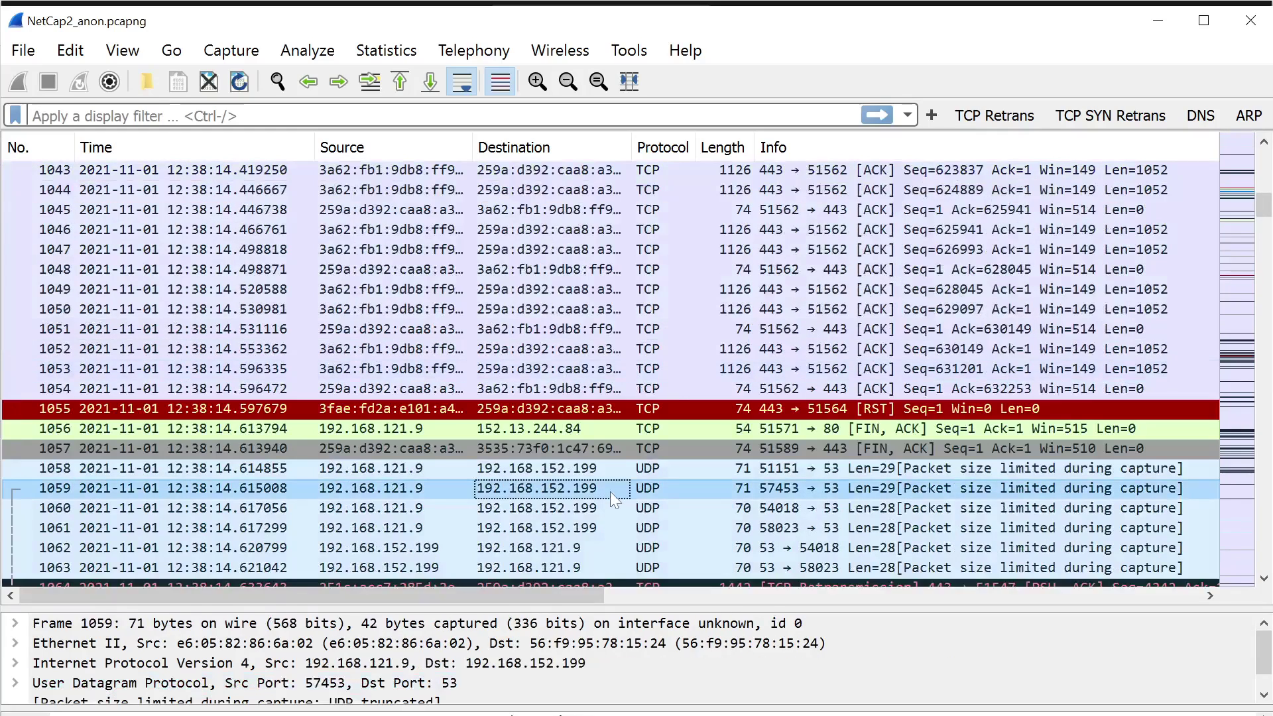
click(439, 502)
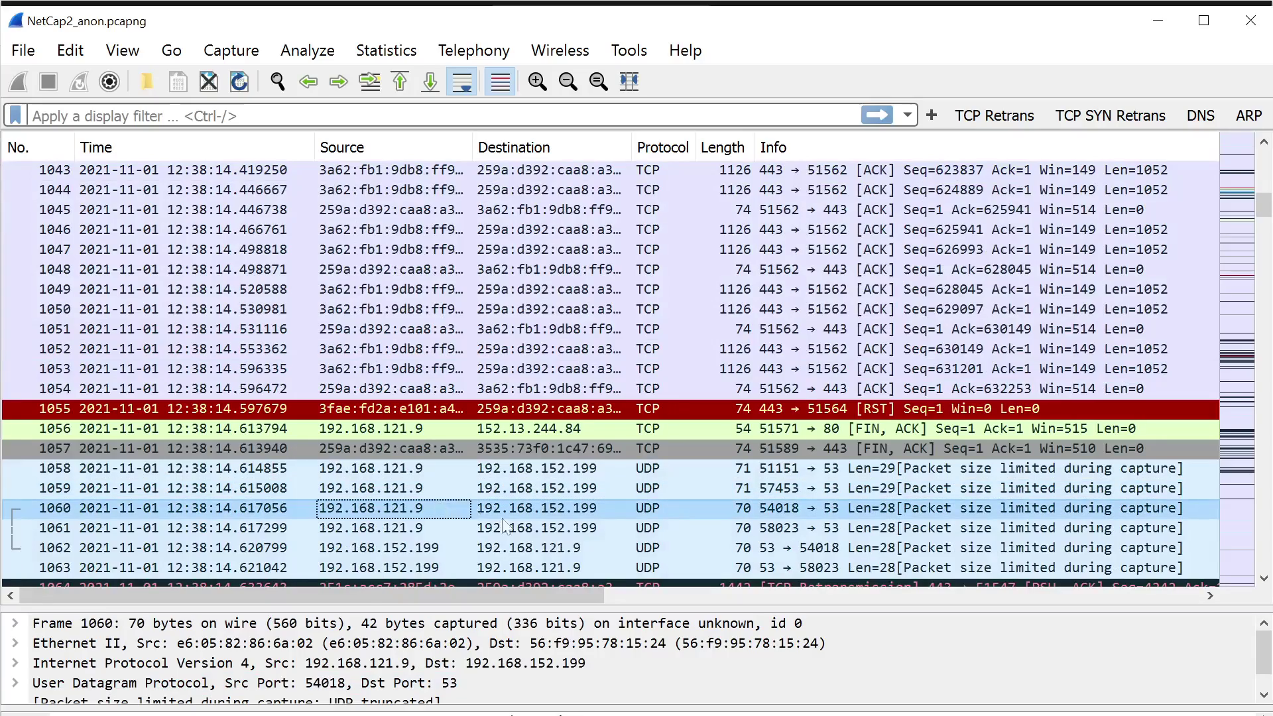
Examine the packets beyond 1060, inspect the RST, ACK packet 1995, and return to the start of the capture.
scroll(508, 520, down, 20)
scroll(508, 520, down, 20)
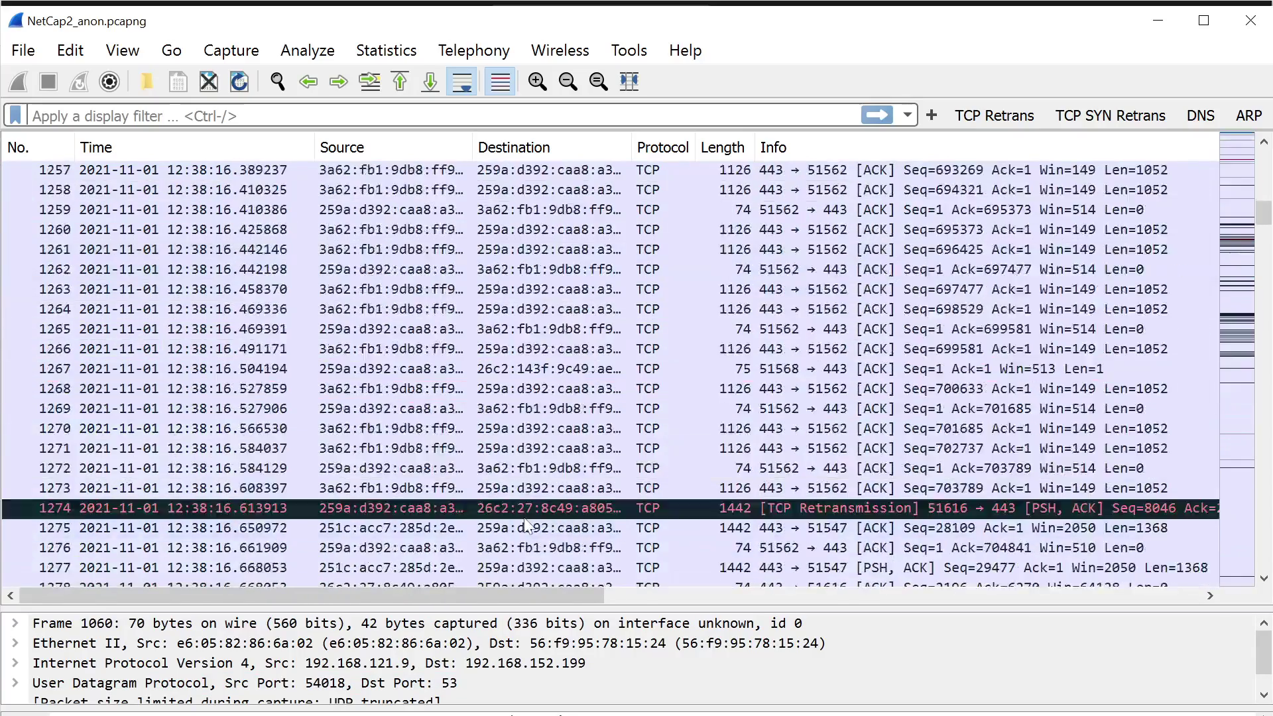
scroll(525, 523, down, 20)
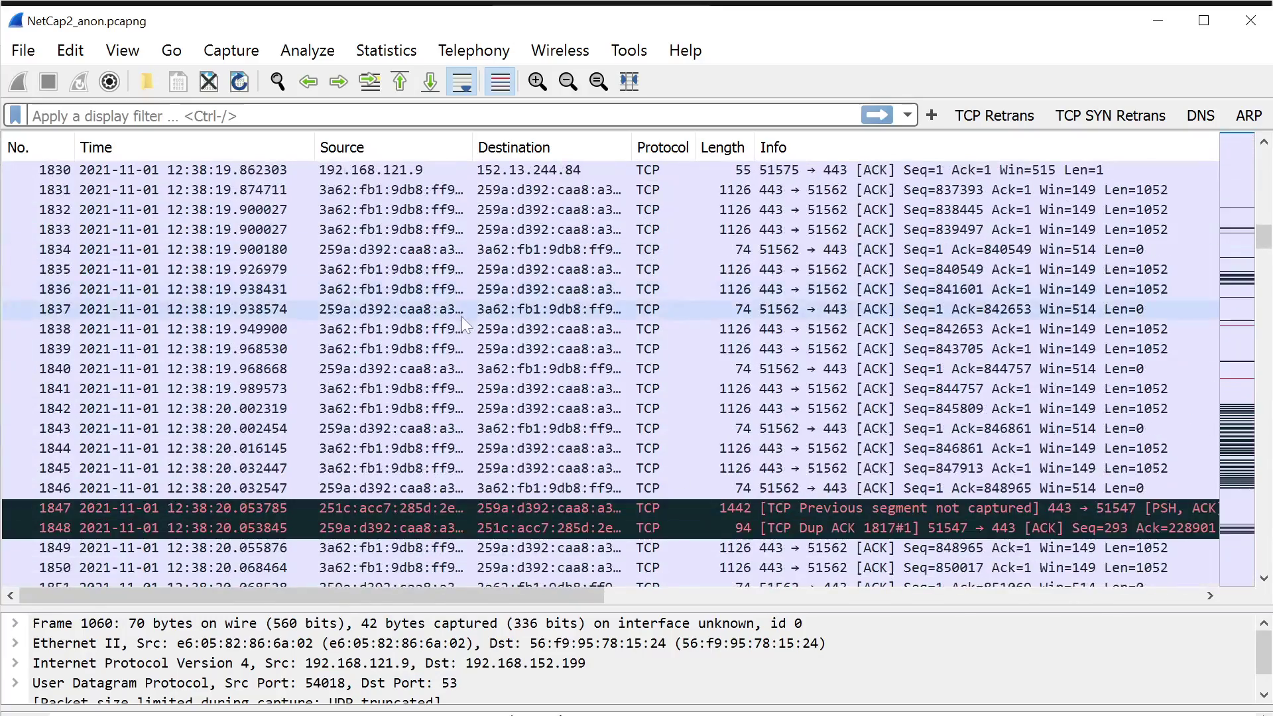
scroll(487, 454, down, 20)
scroll(499, 449, down, 20)
scroll(504, 455, down, 18)
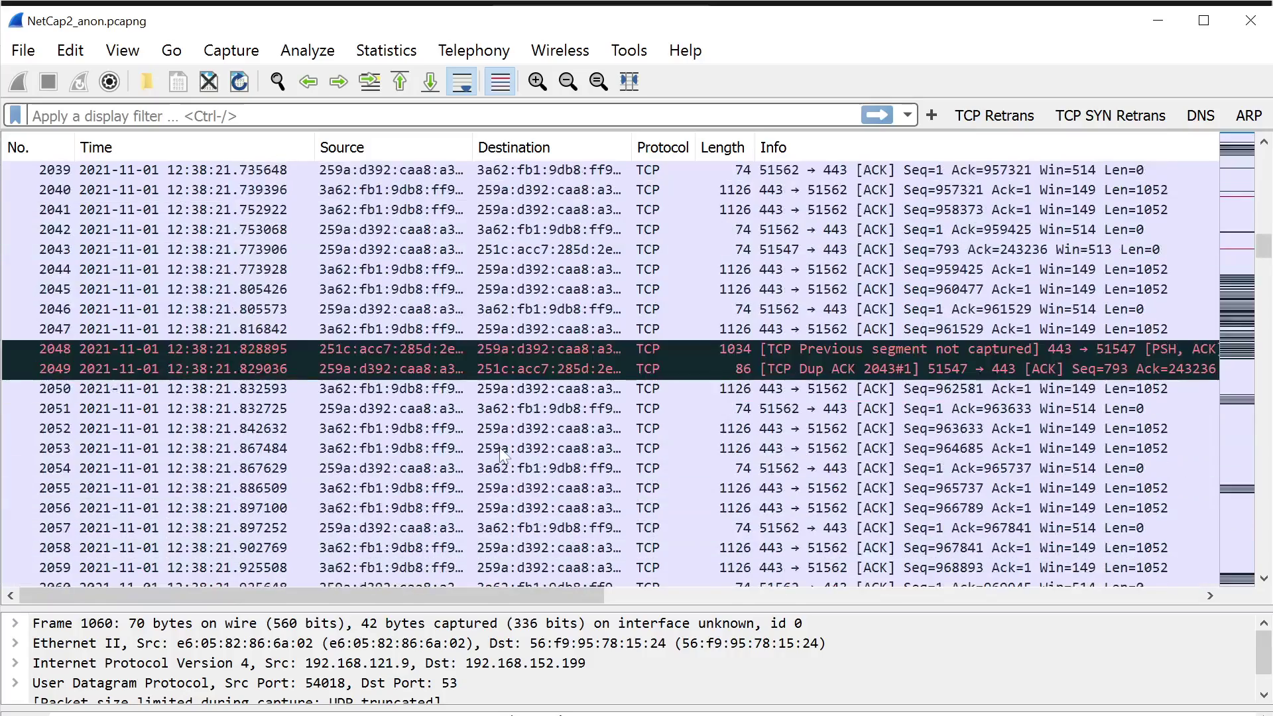
scroll(523, 371, up, 17)
click(531, 330)
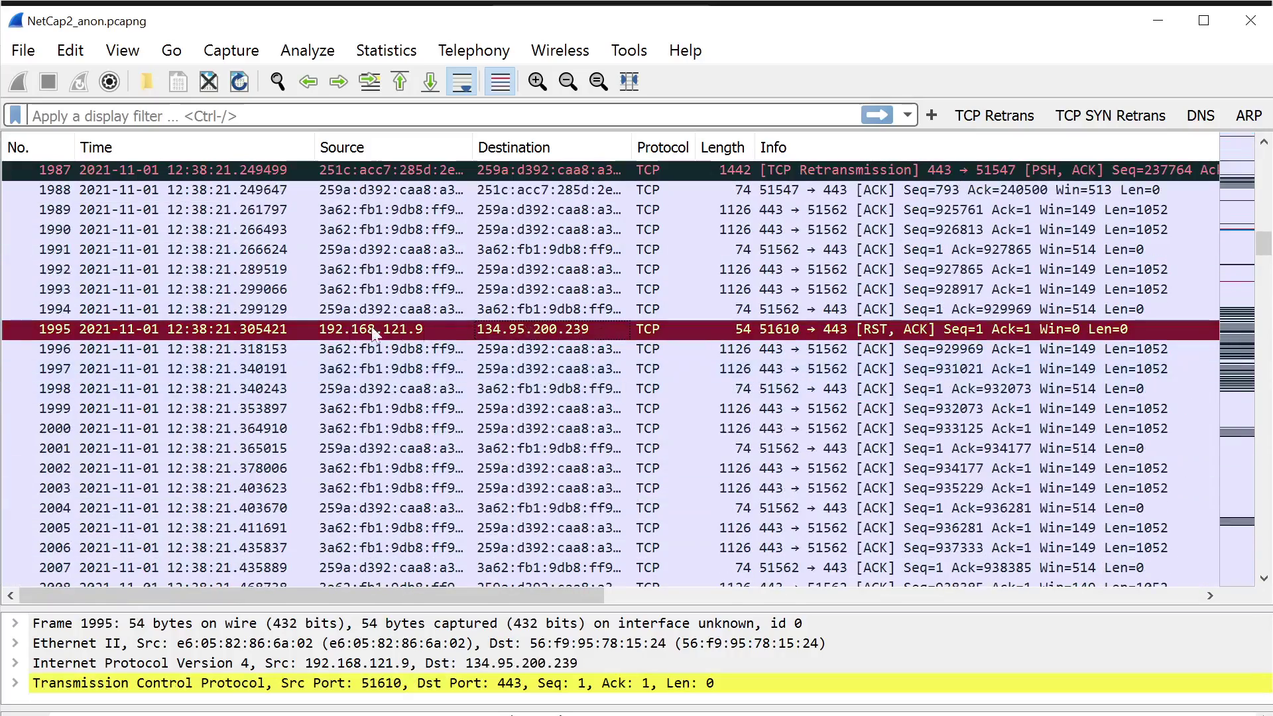
scroll(465, 402, down, 20)
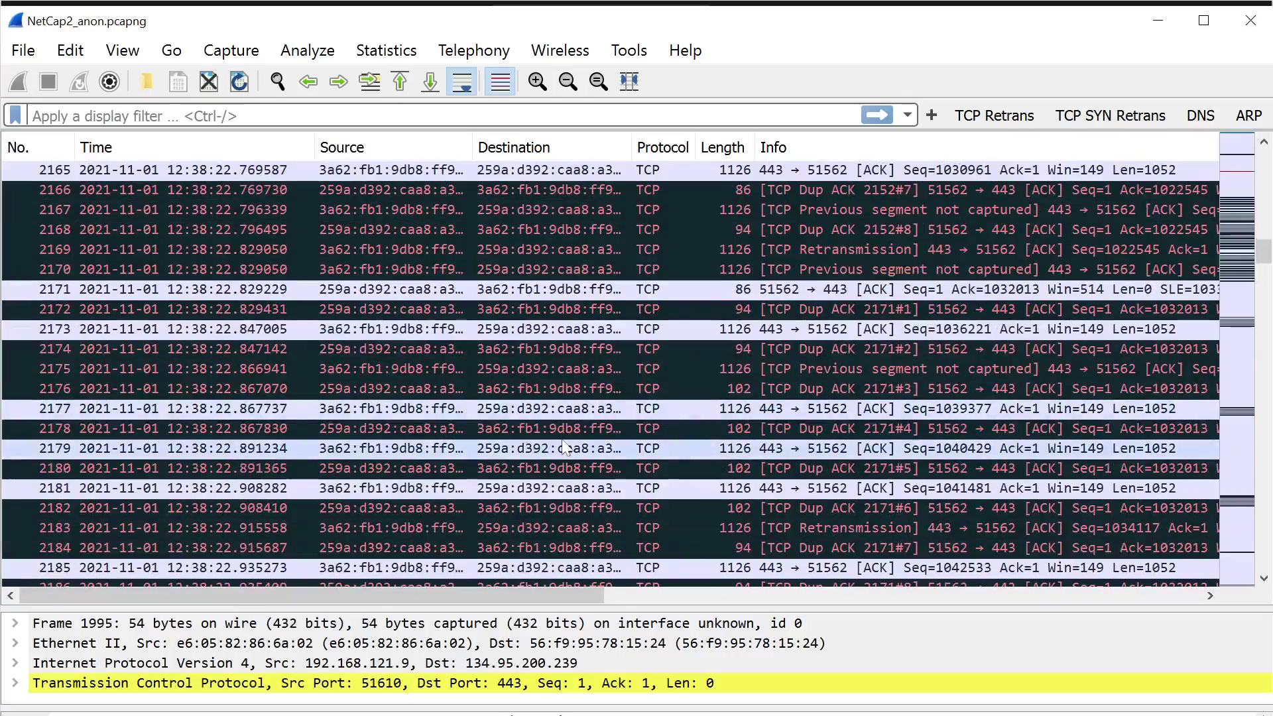
drag(1263, 254, 1257, 159)
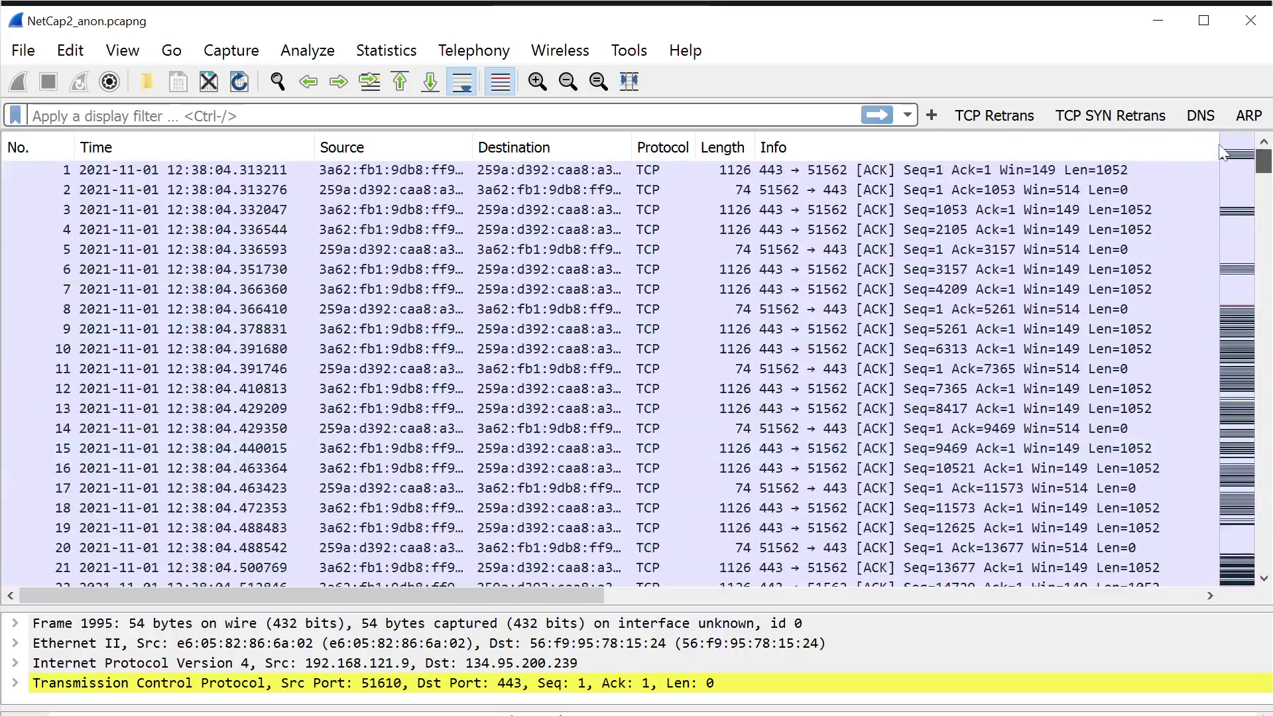
Open the Conversations statistics and select the Ethernet conversation between 56:f9:95:78:15:24 and e6:05:82:86:6a:02.
click(400, 56)
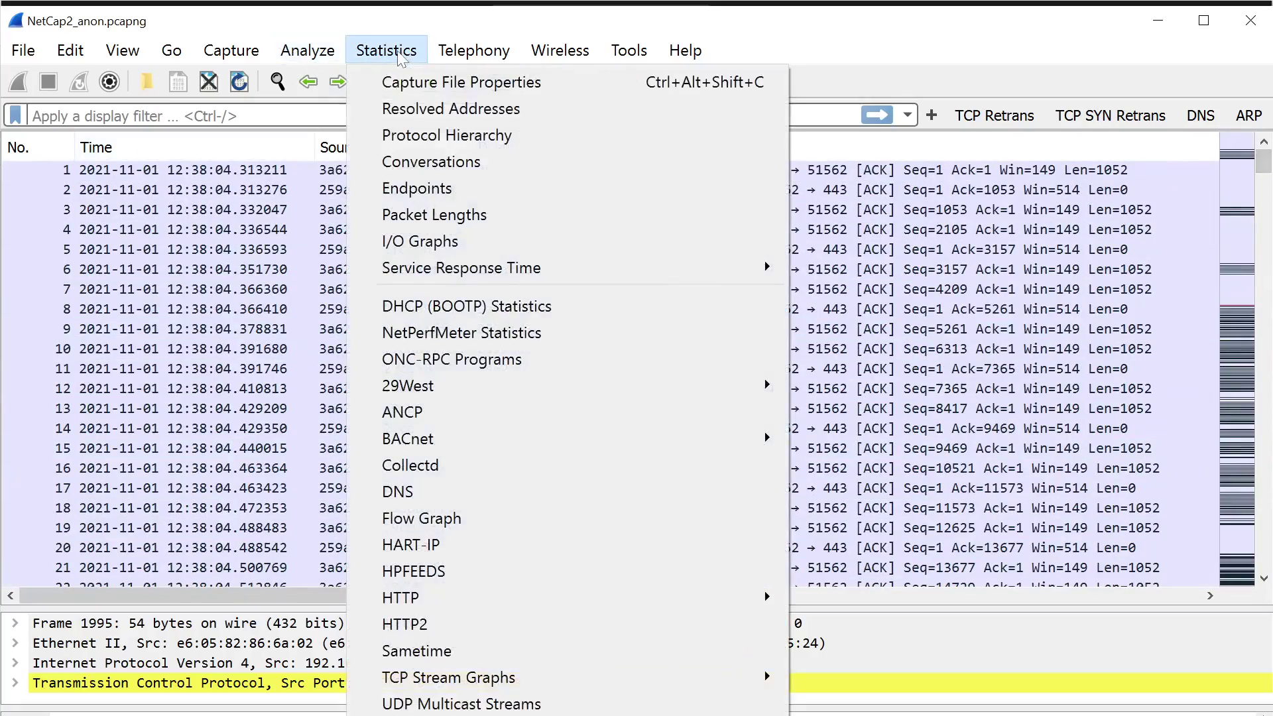
click(478, 166)
drag(325, 92, 366, 32)
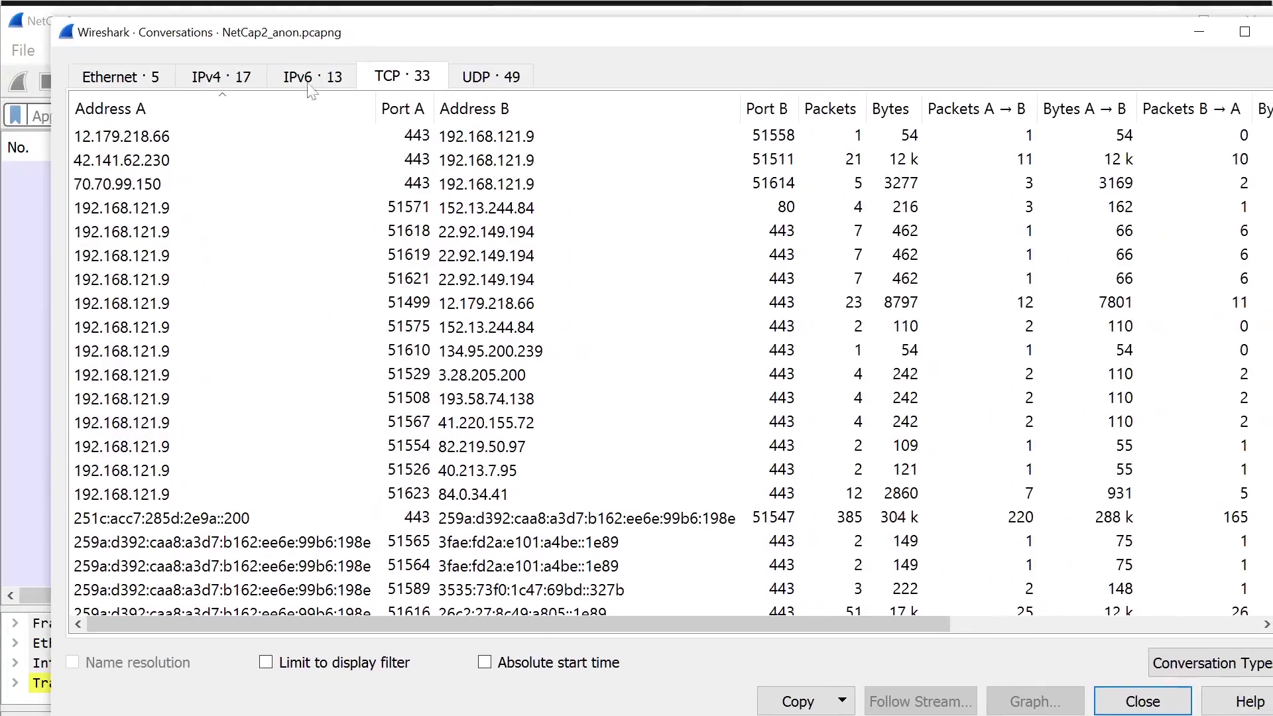
click(171, 83)
drag(327, 101, 370, 102)
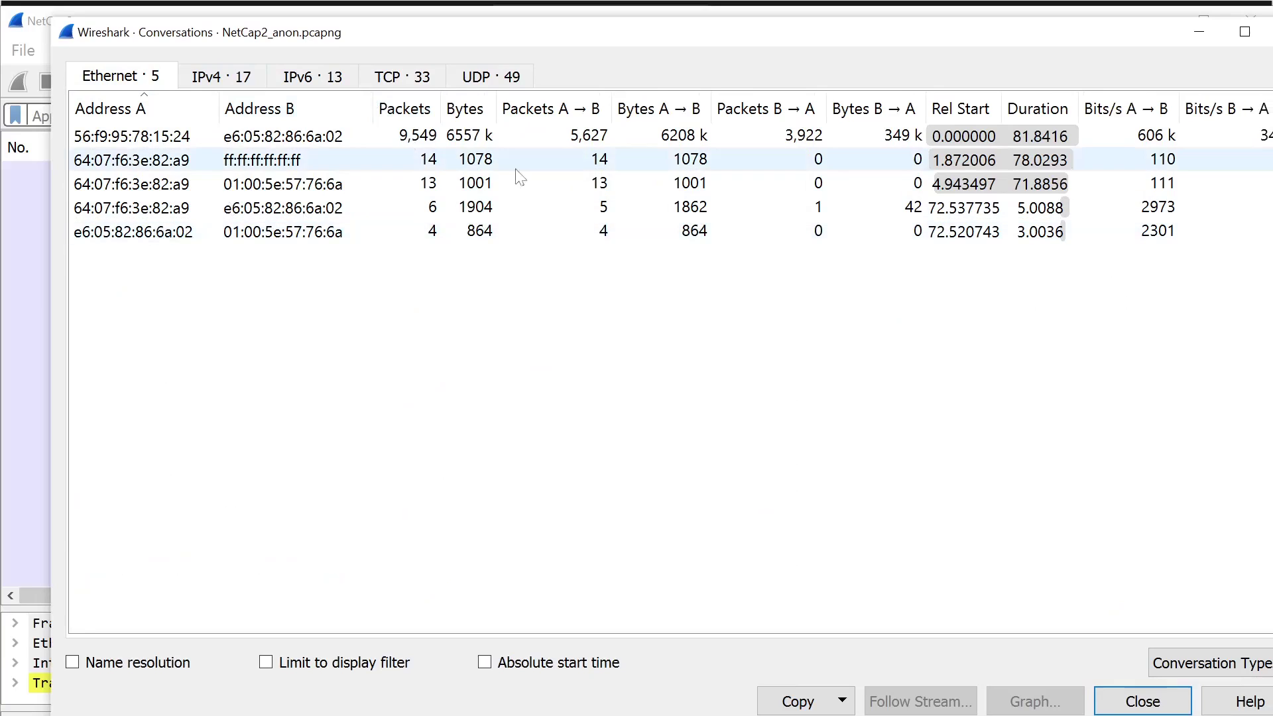
click(308, 138)
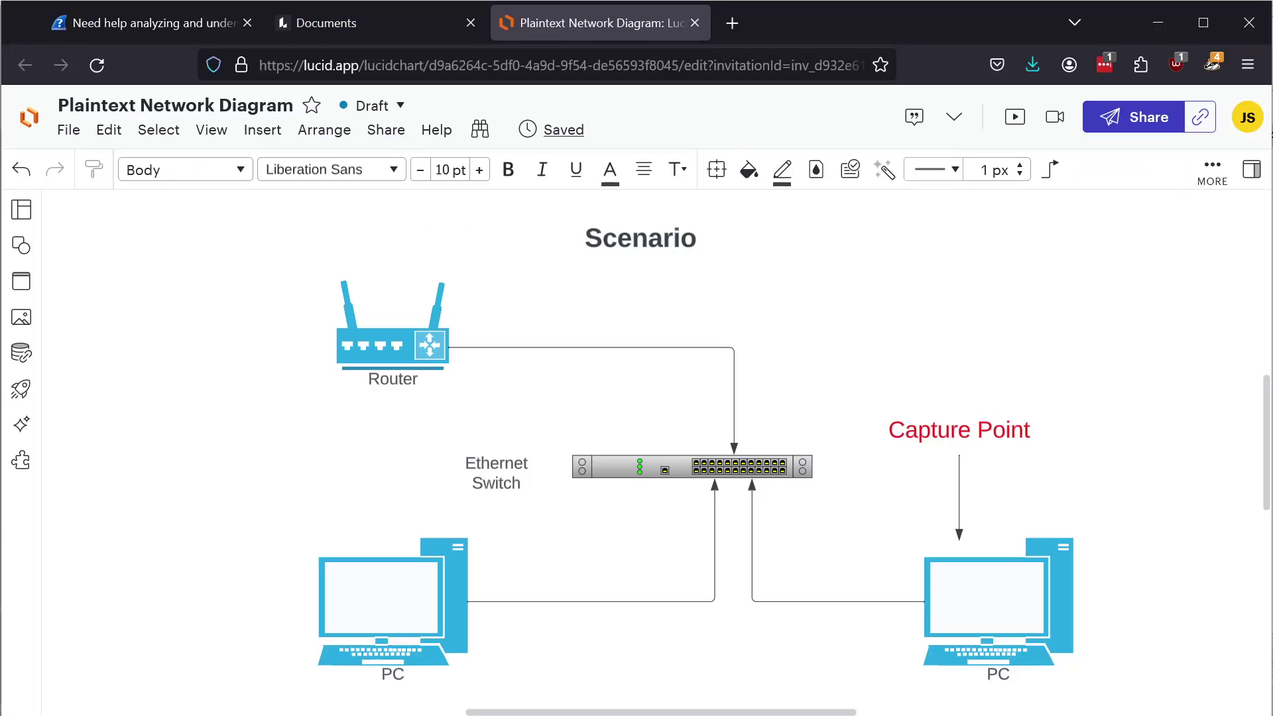
Switch to the Ask Wireshark question in the browser and highlight the 198e ending of the IPv6 address in the comments.
click(239, 10)
scroll(460, 305, down, 5)
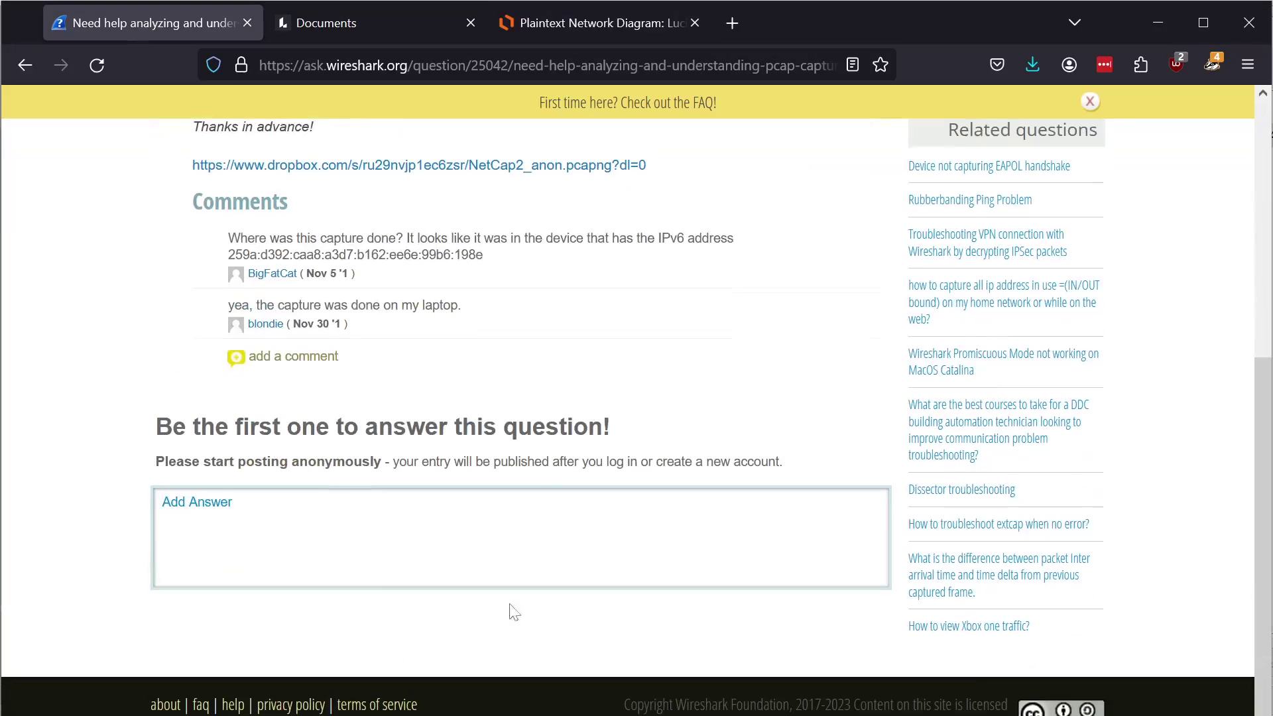
drag(455, 255, 512, 252)
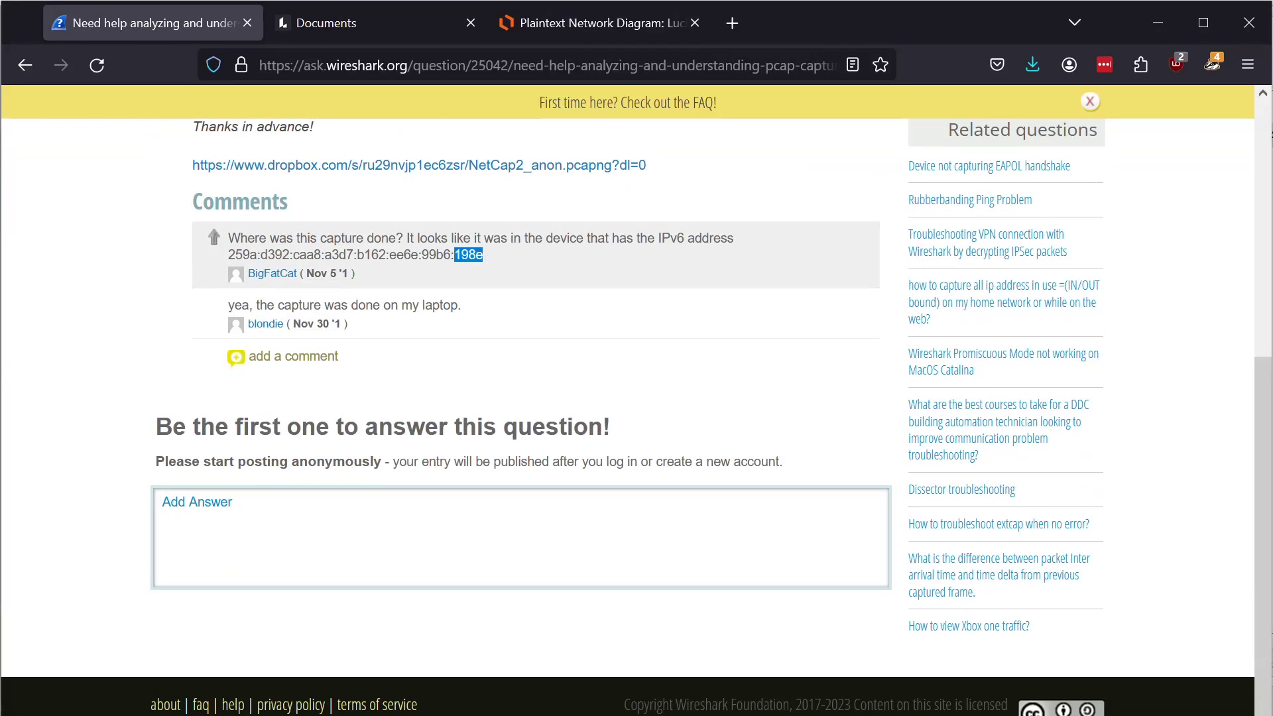
scroll(503, 253, up, 5)
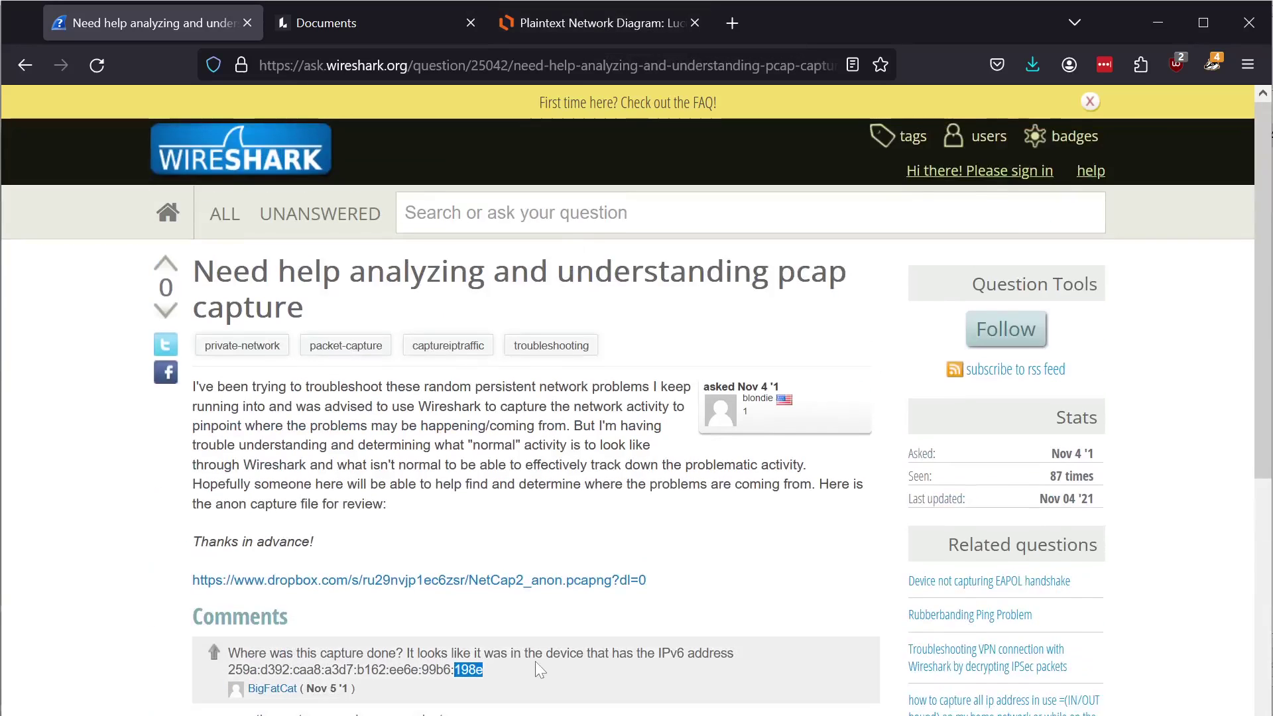
Return to Wireshark's Conversations window and compare the IPv4 conversations with the Ethernet ones.
click(1272, 134)
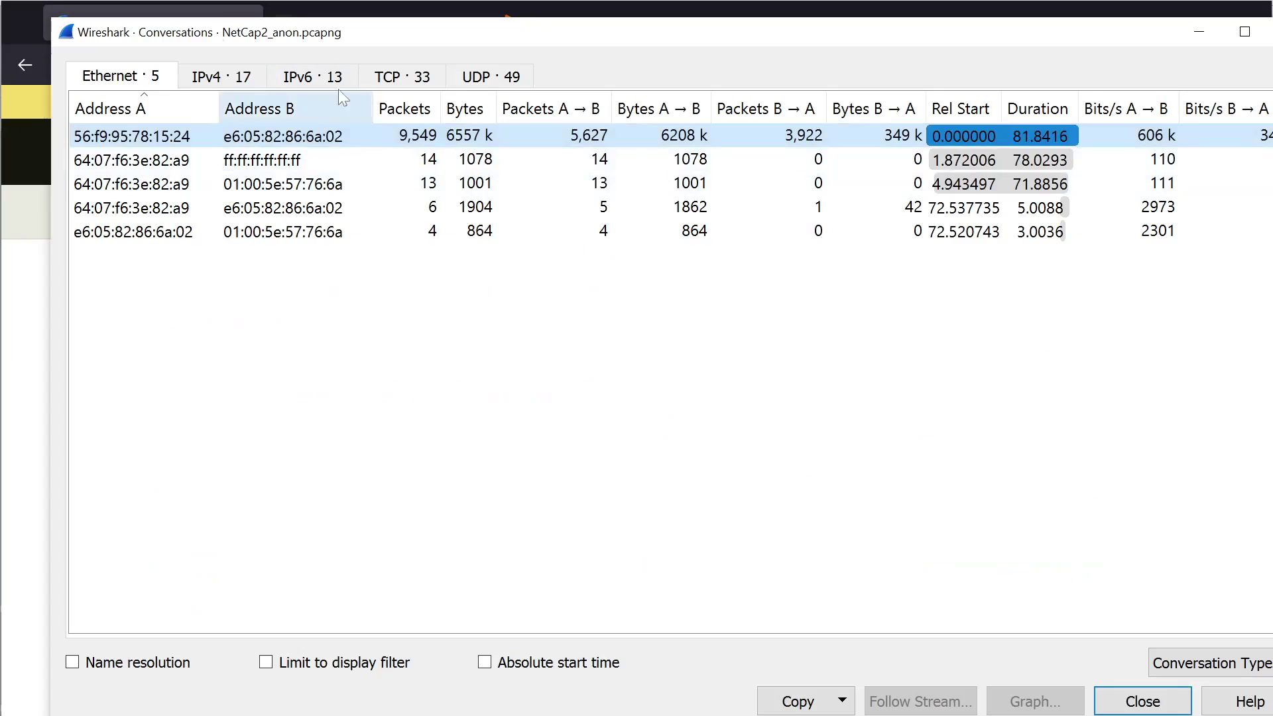
click(221, 76)
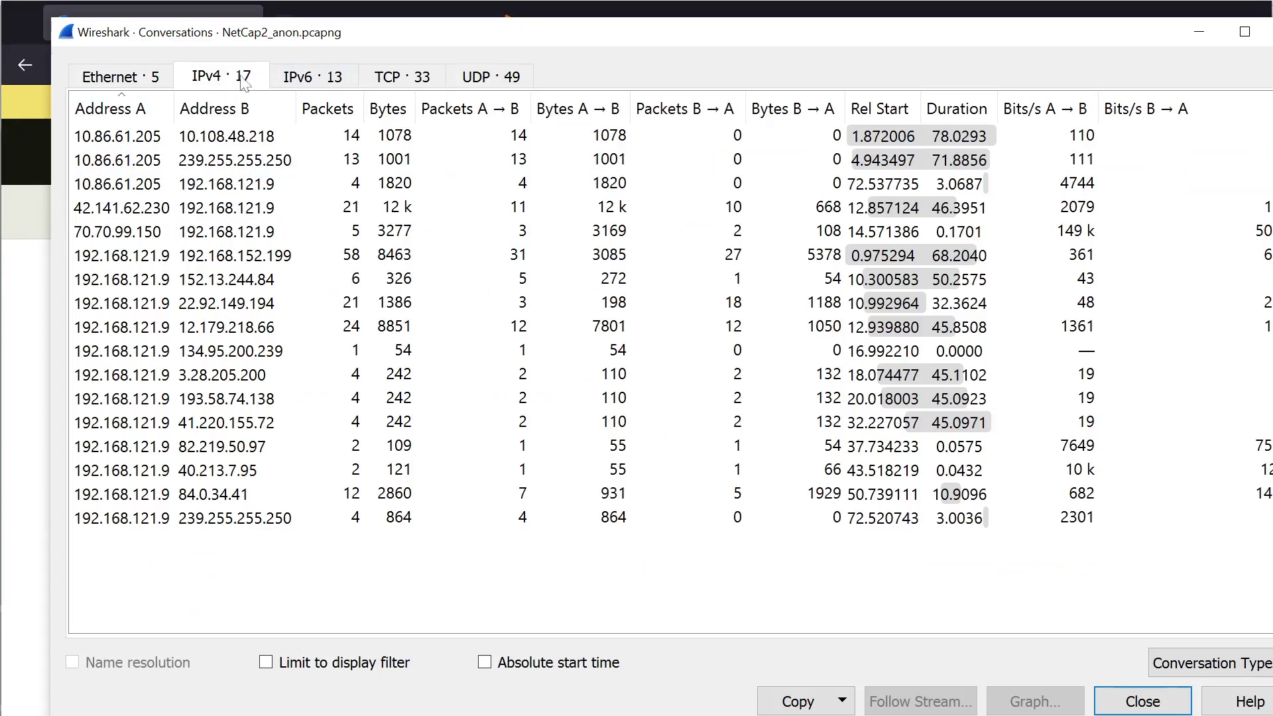
click(140, 77)
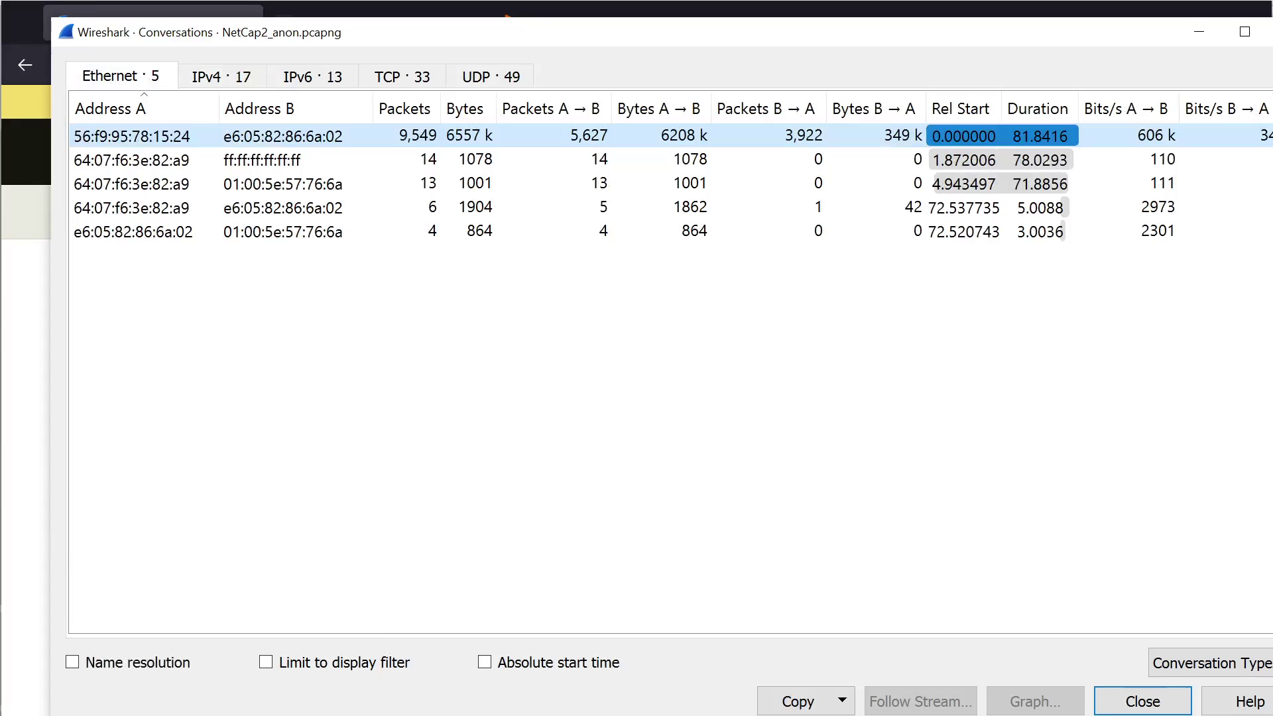
Widen the Source and Destination columns of the main packet list to show the IPv6 addresses, and select packet 1.
click(464, 715)
drag(471, 144, 635, 151)
drag(793, 147, 982, 152)
click(956, 173)
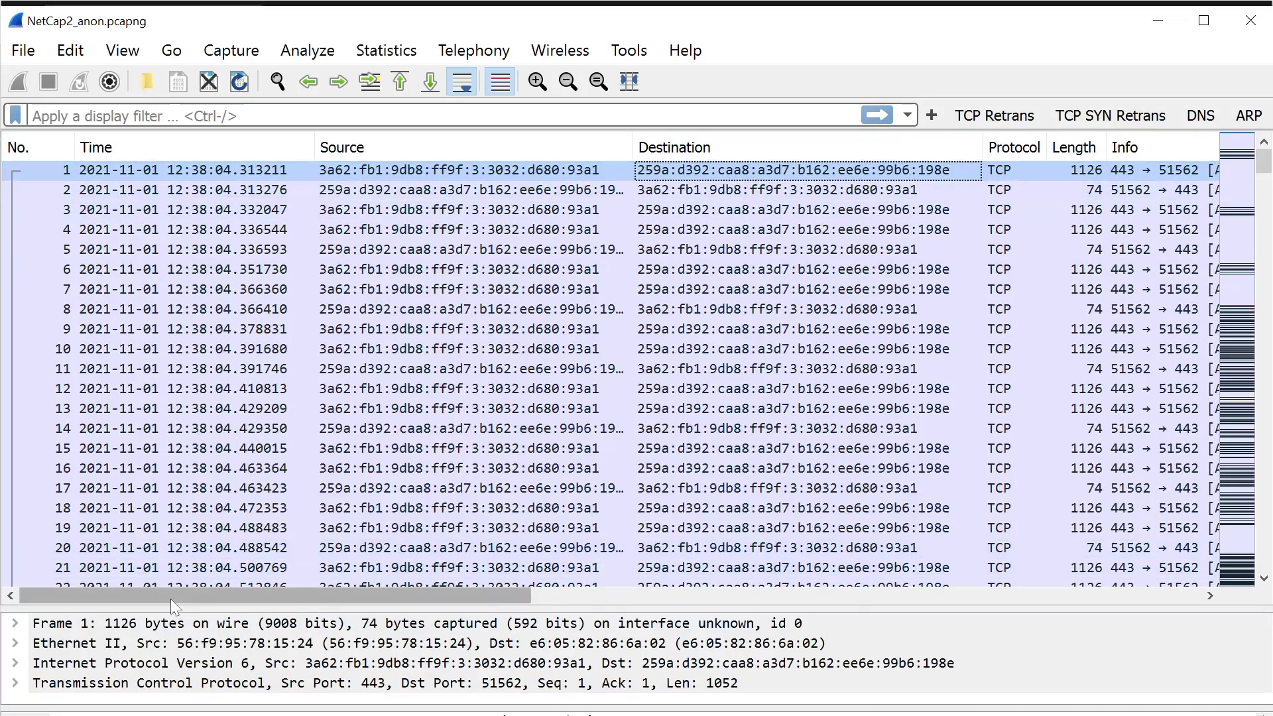
Enlarge the packet details area and expand the Ethernet II layer of packet 1.
drag(167, 606, 40, 505)
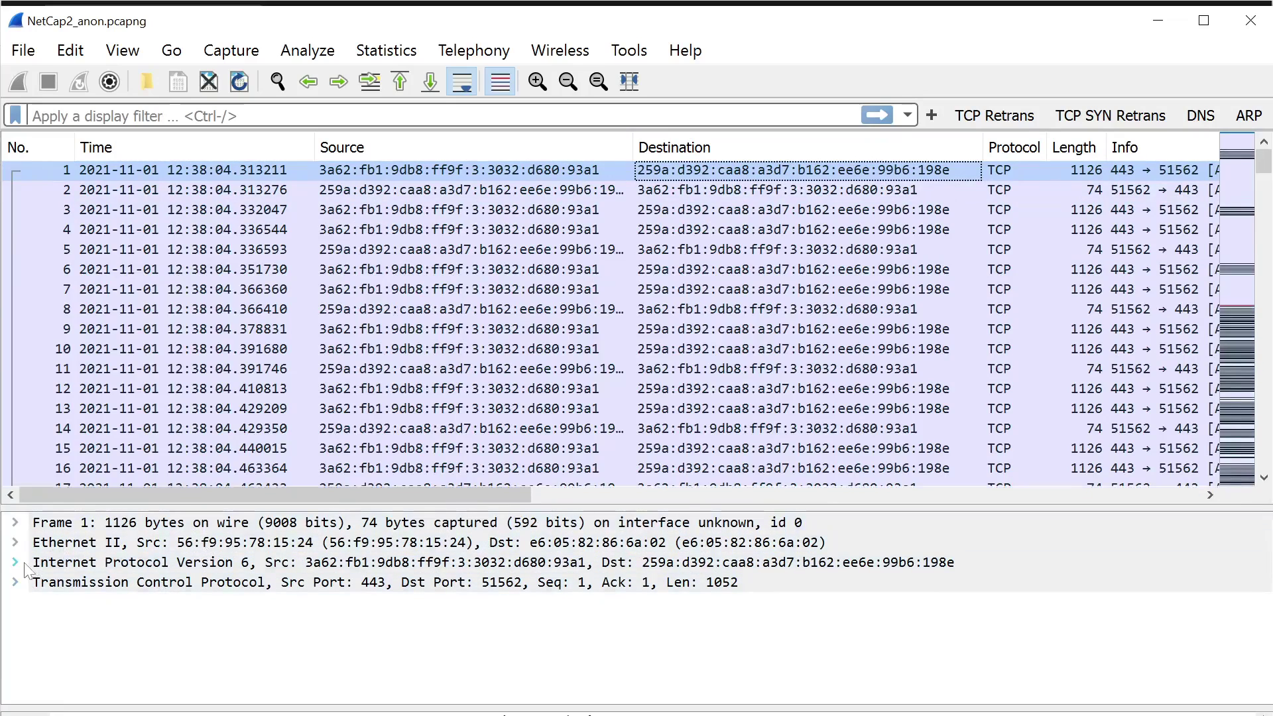
click(97, 544)
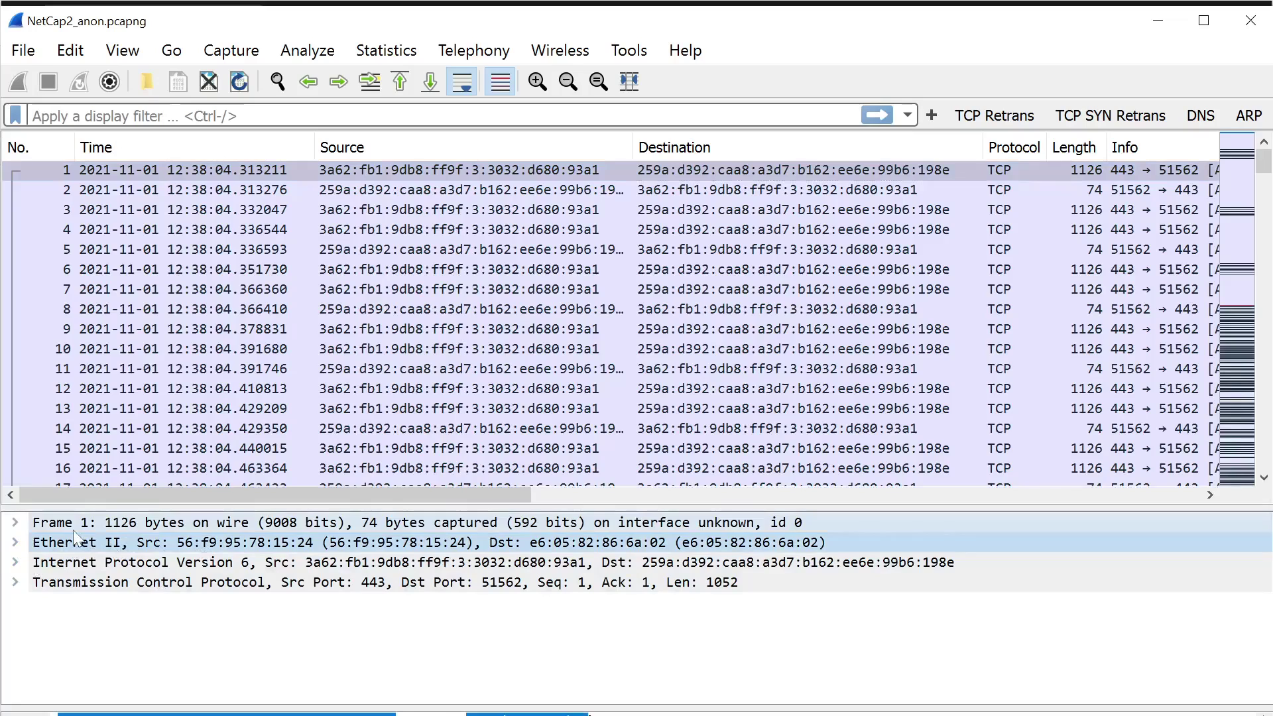
click(14, 542)
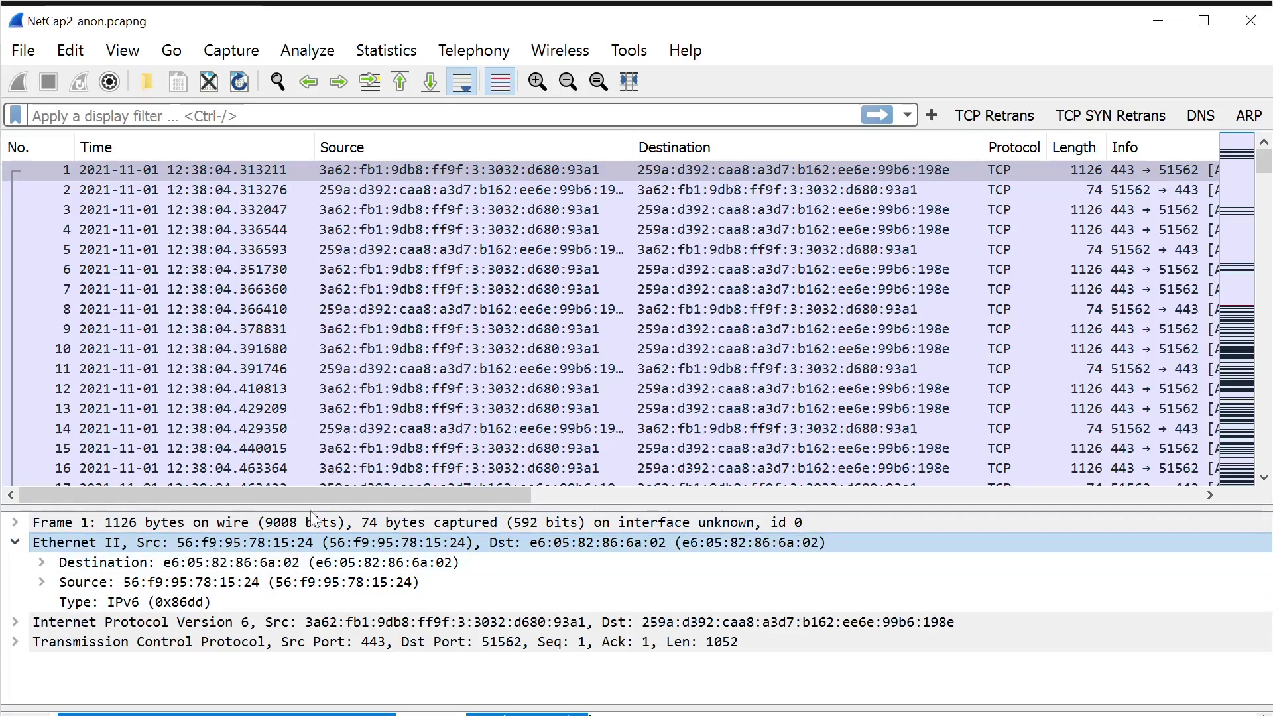
Inspect packet 1's Ethernet source, then expand its Ethernet destination and select the Address field.
click(711, 170)
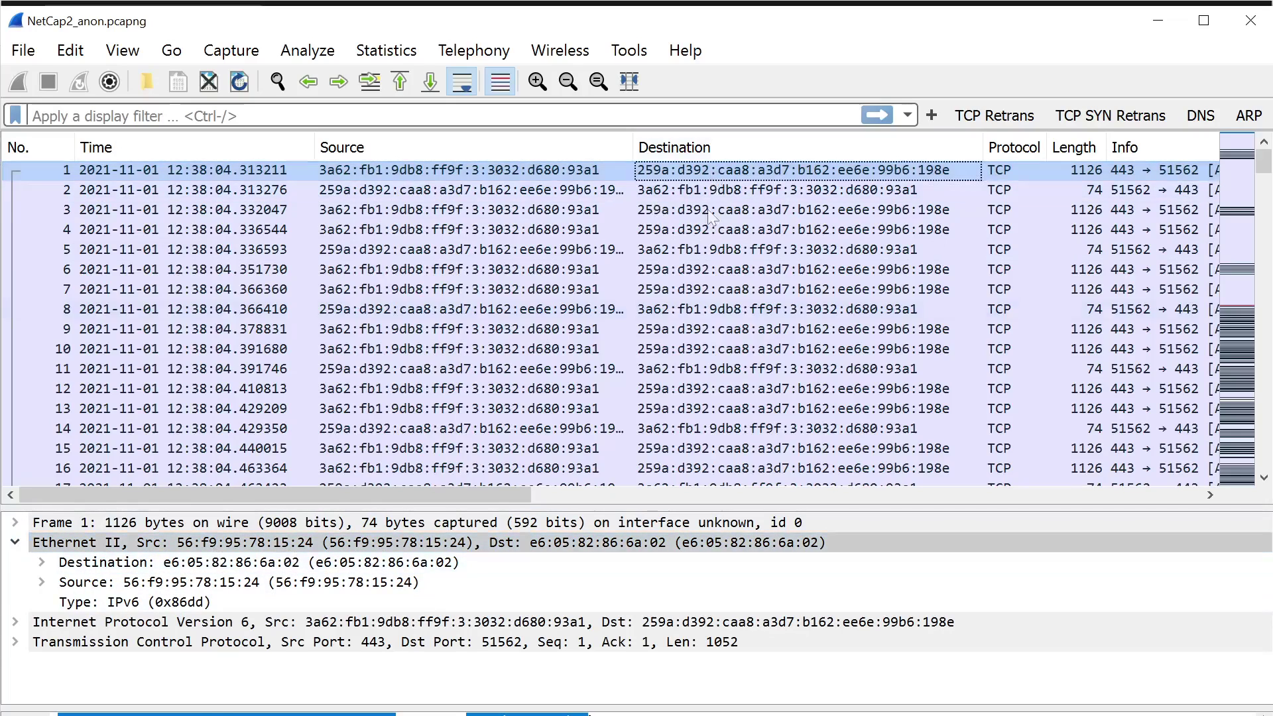
click(94, 583)
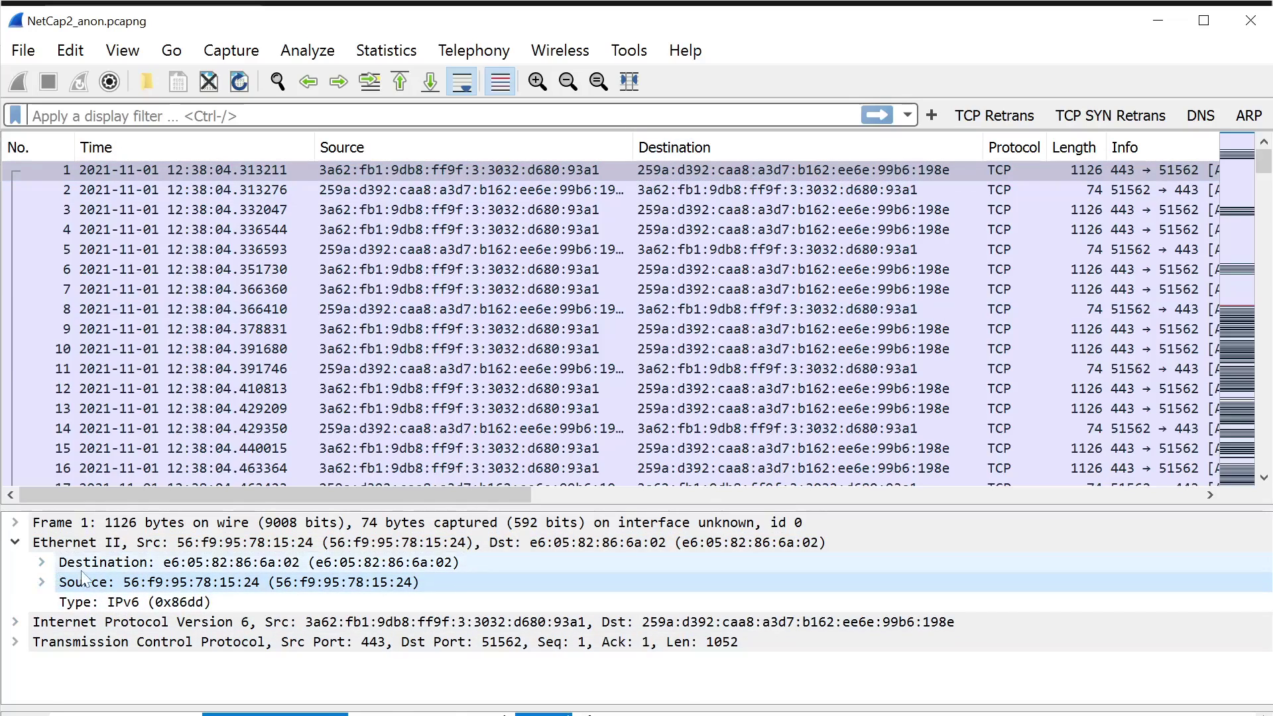
double_click(85, 563)
click(252, 581)
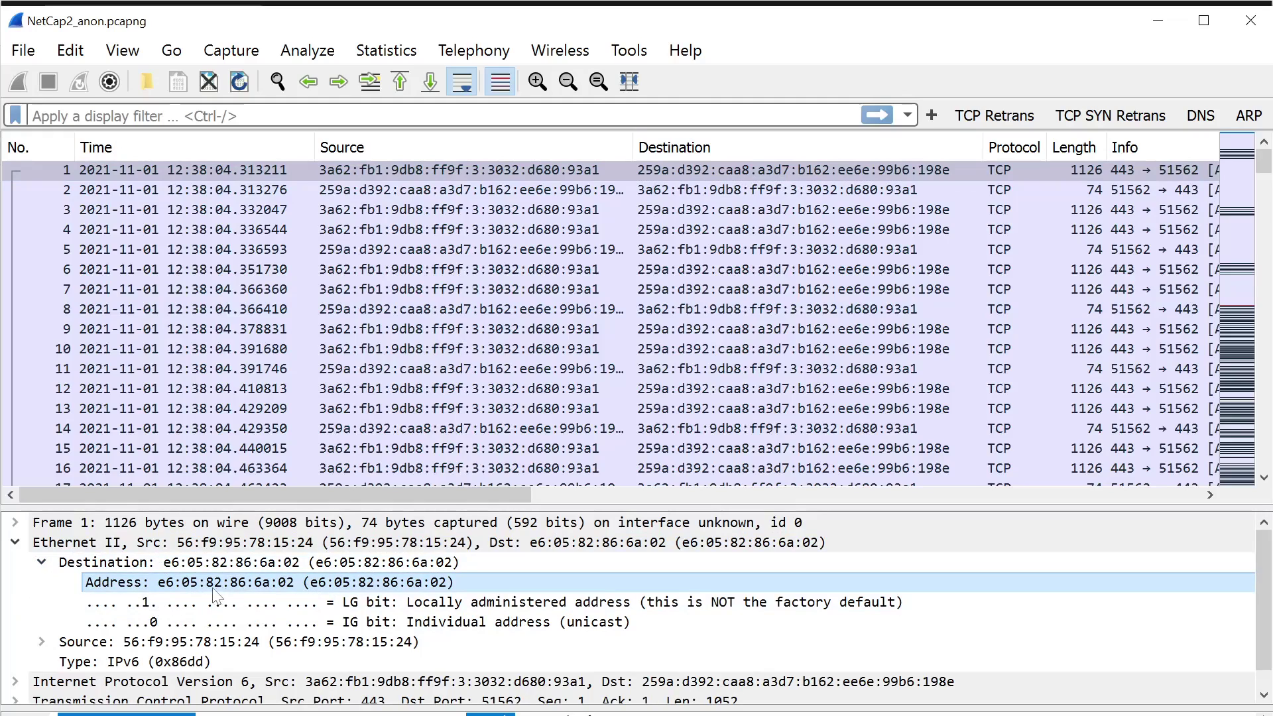
Copy packet 1's Ethernet destination address and record it in Notepad as "MAC of laptop: e6:05:82:86:6a:02".
right_click(278, 583)
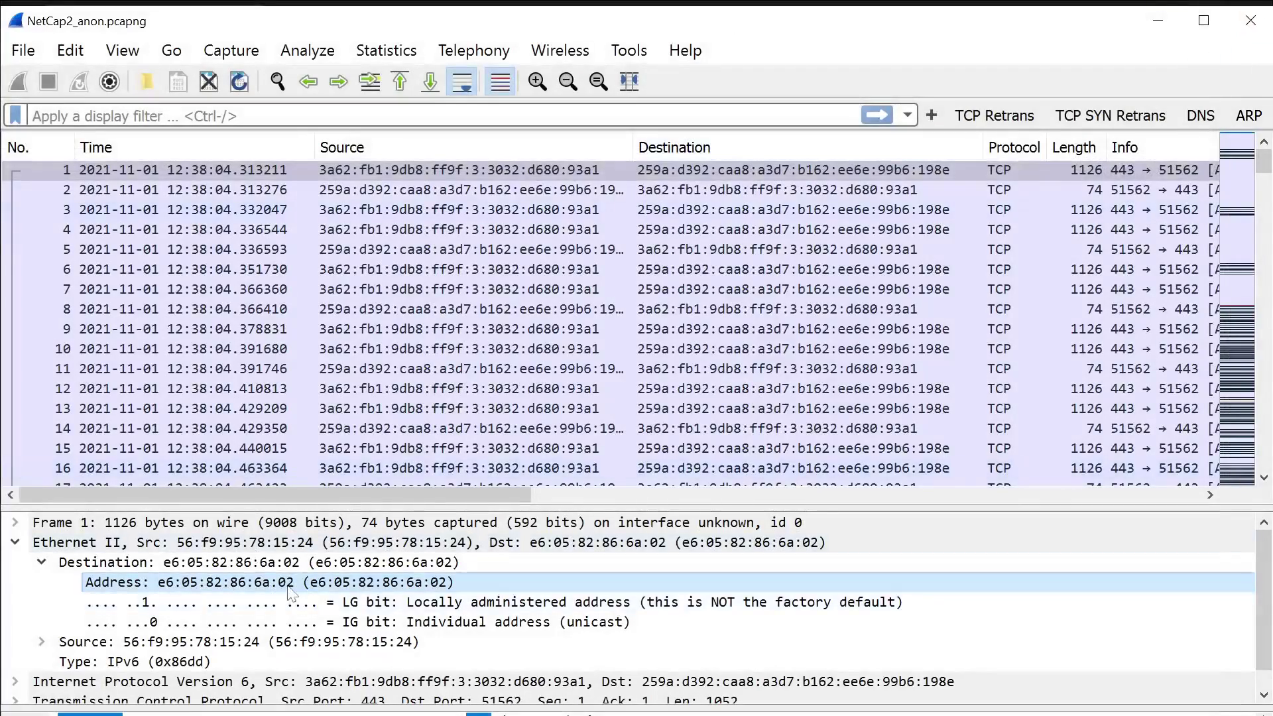
right_click(287, 584)
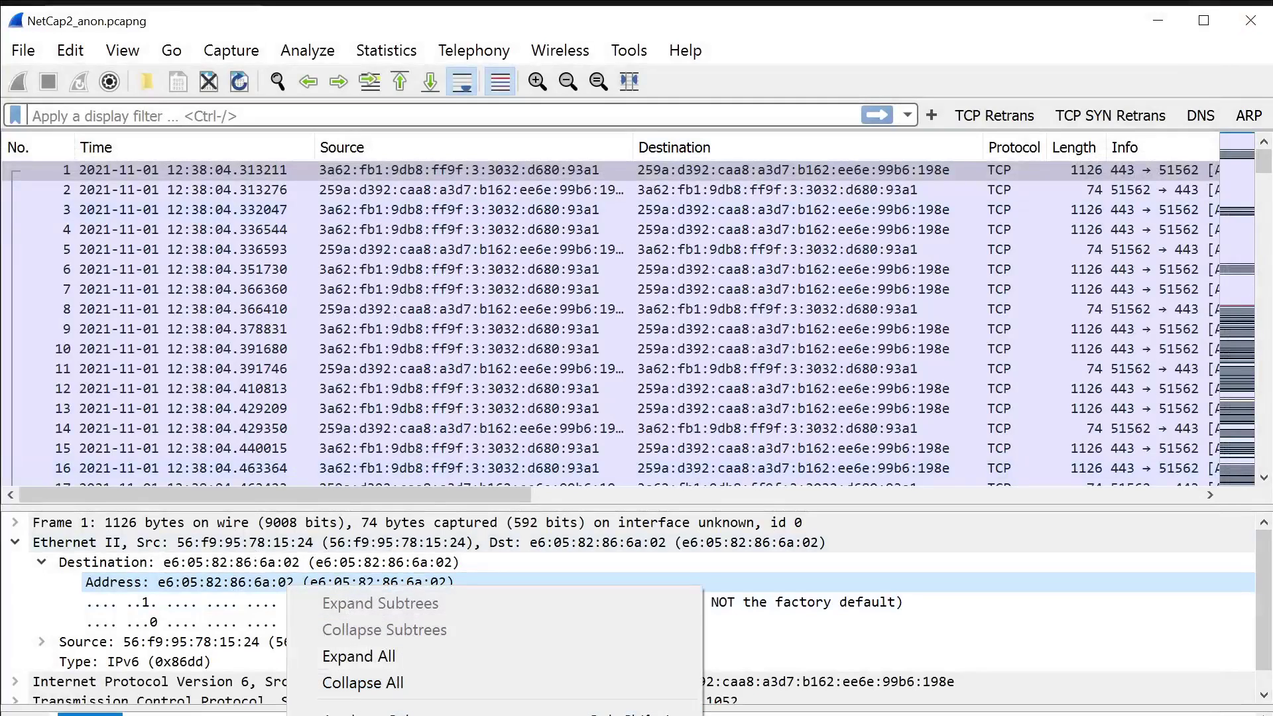
key(Escape)
key(alt+Tab)
text(MAC of laptop:)
text(e6:05:82:86:6a:02)
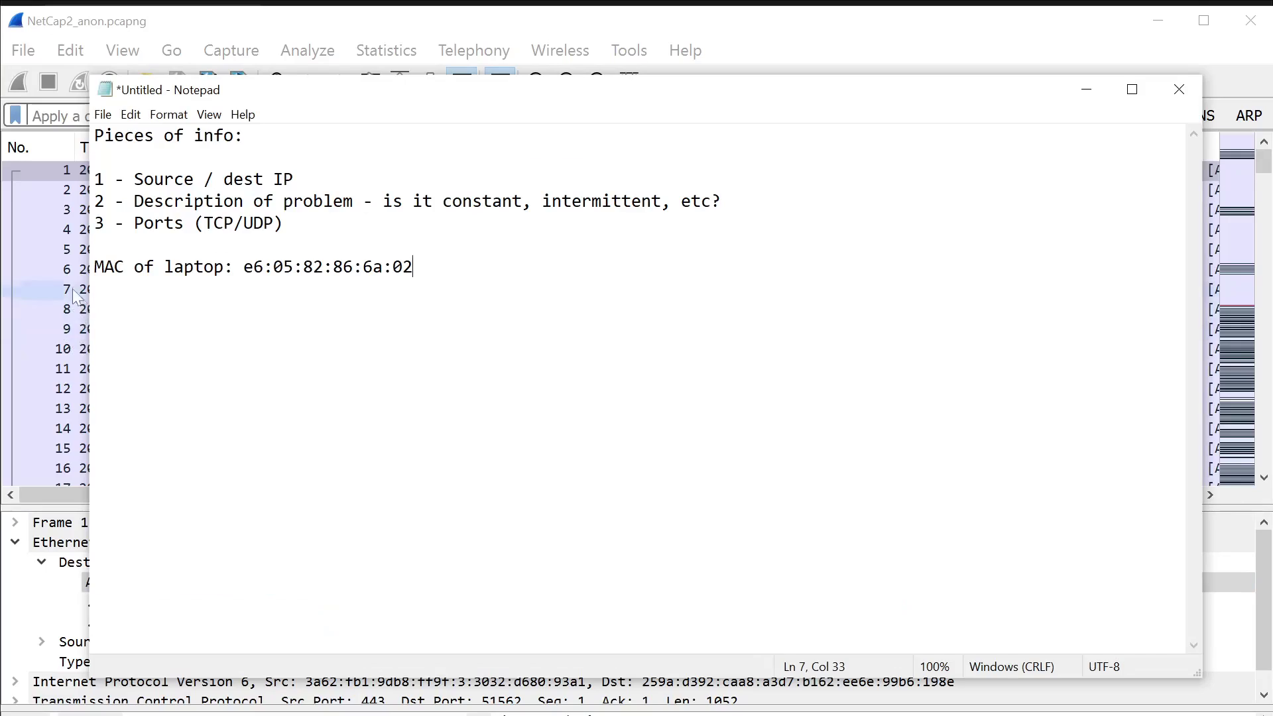
Return to Wireshark, select packet 7, and review the Ethernet and IPv4 lists in the Conversations window.
click(53, 290)
key(alt+Tab)
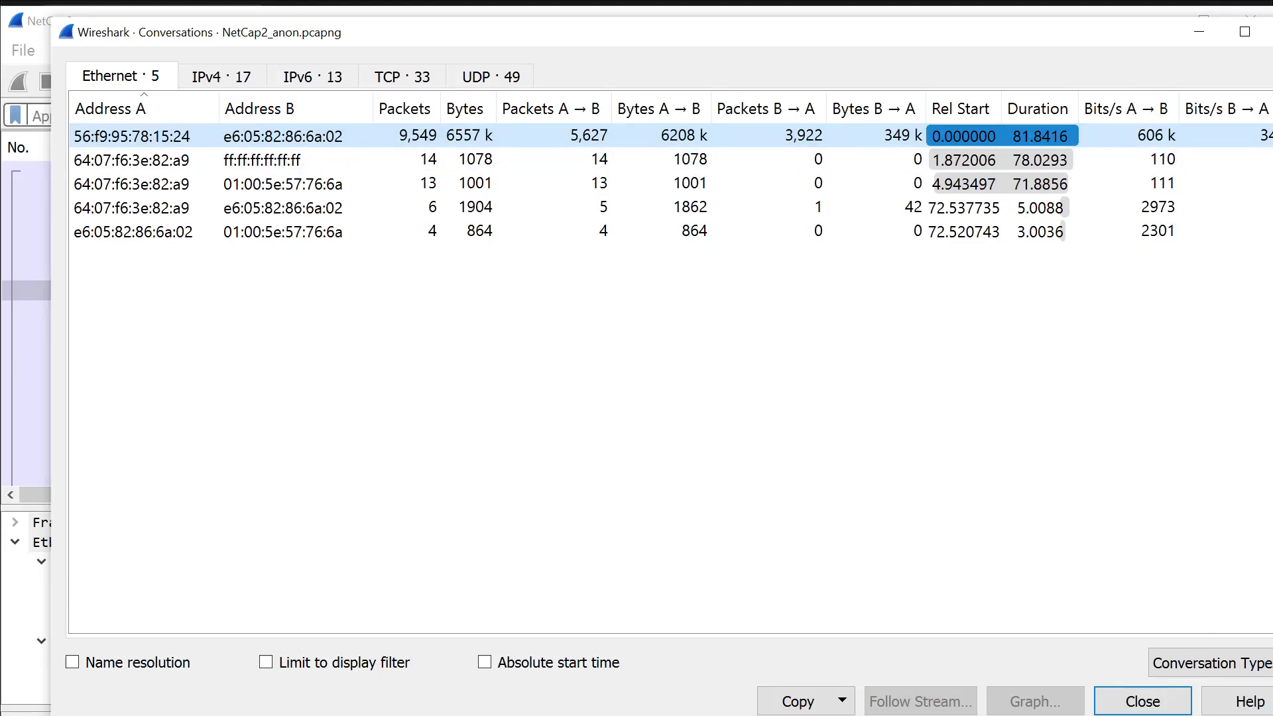
key(alt+Tab)
key(alt+Tab)
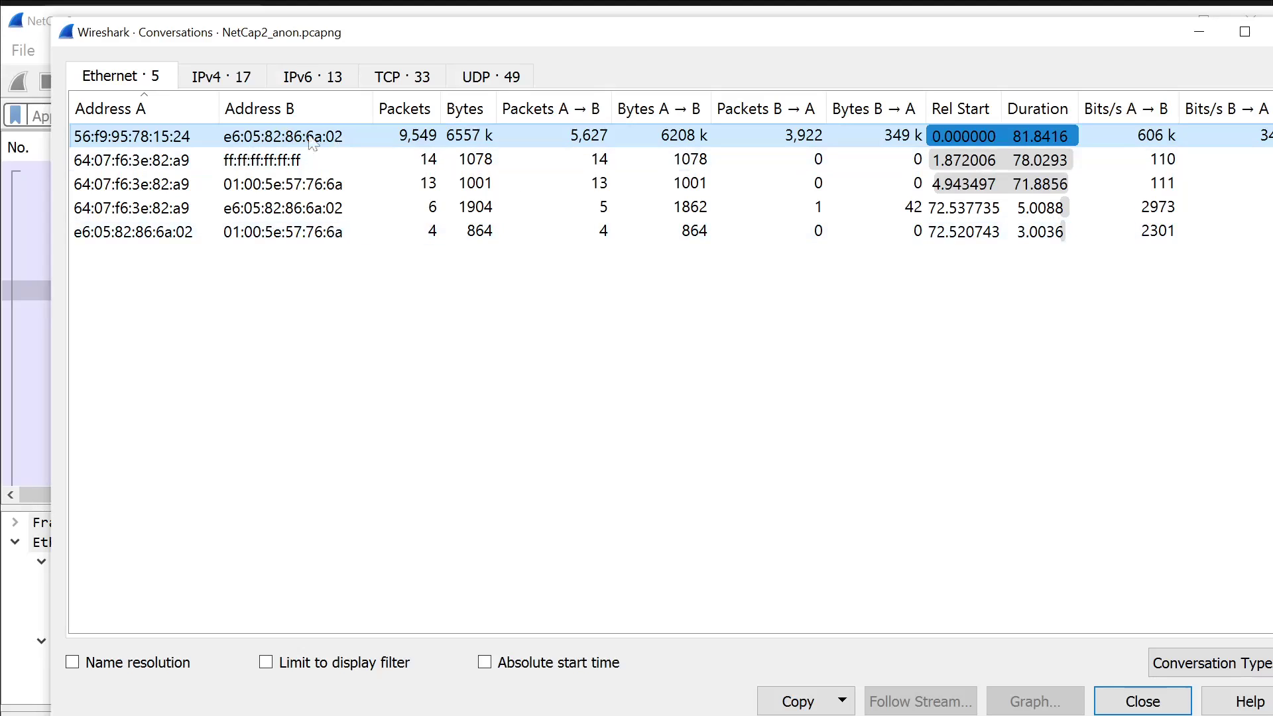
click(246, 75)
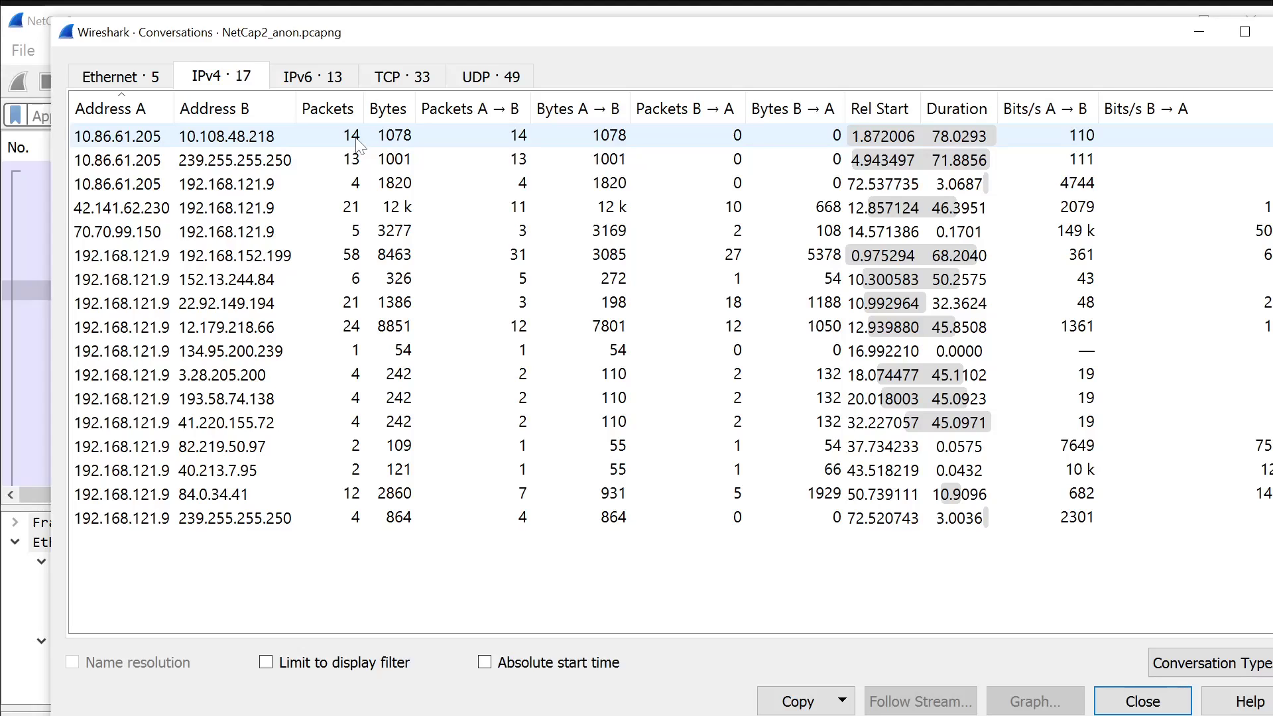
Go back to the main capture window, enlarge the packet details area and copy packet 7's Ethernet destination Address field as a filter.
click(33, 587)
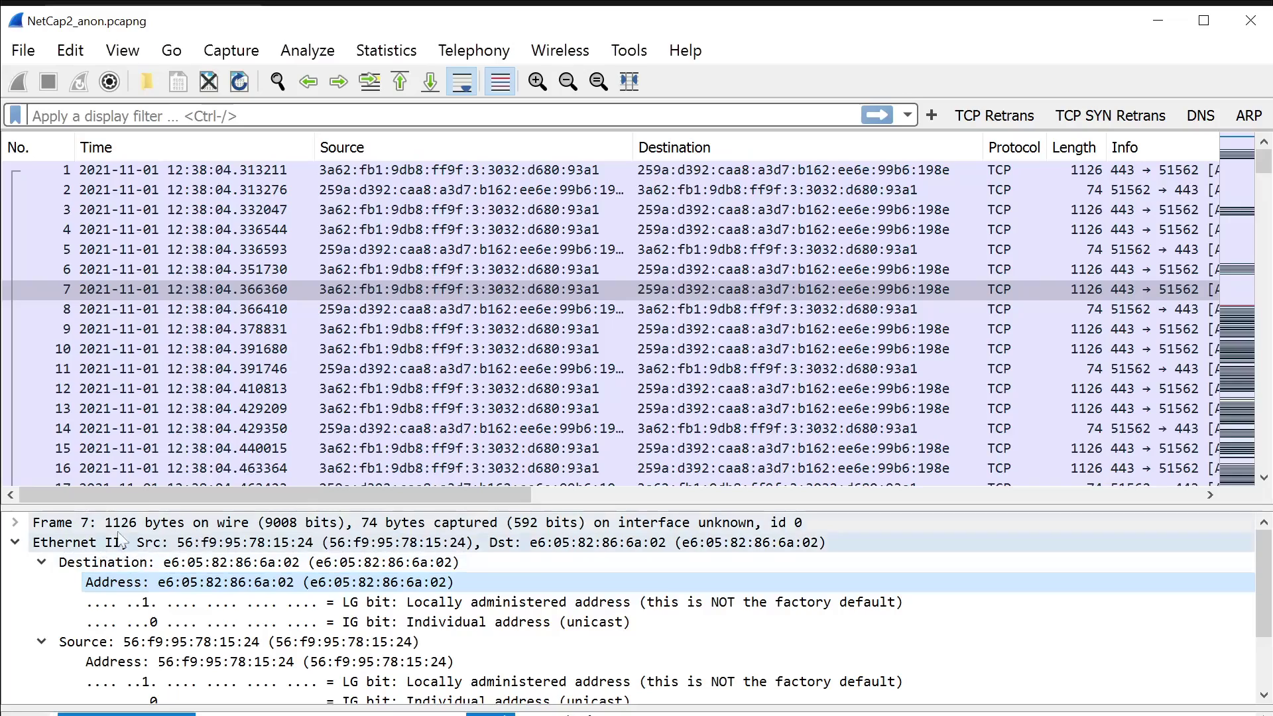
right_click(221, 589)
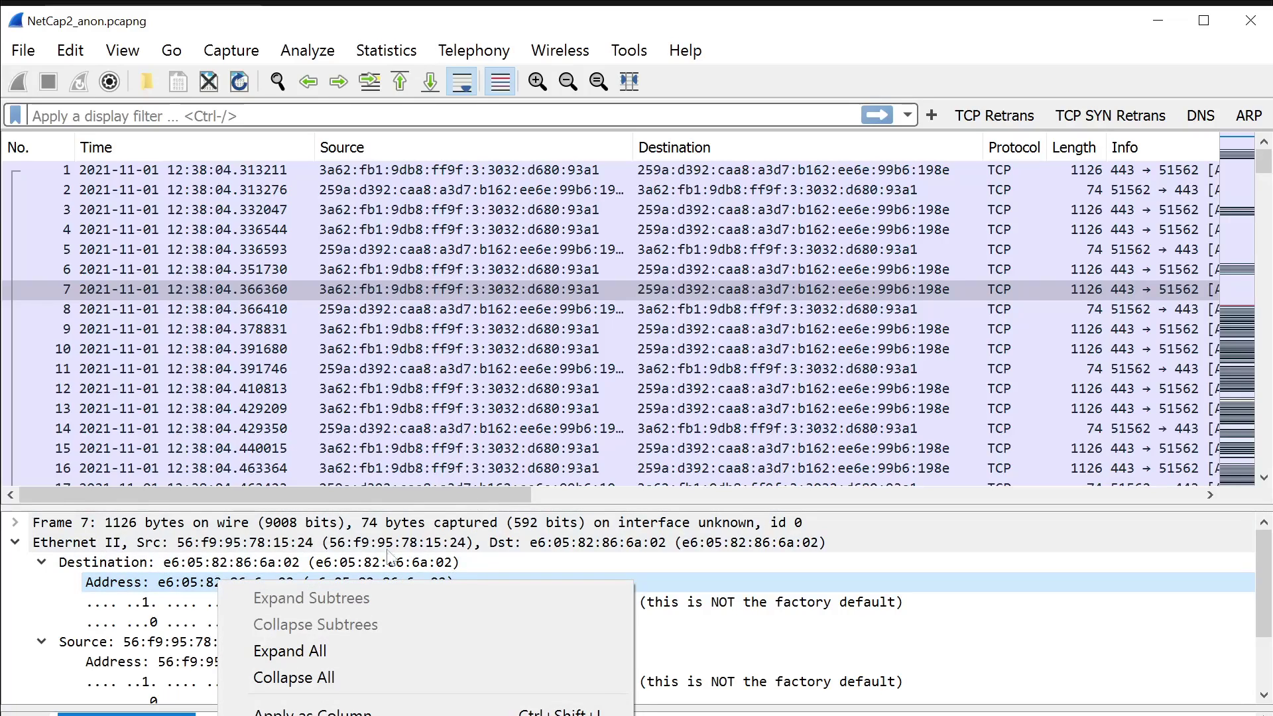
click(180, 594)
drag(267, 508, 267, 209)
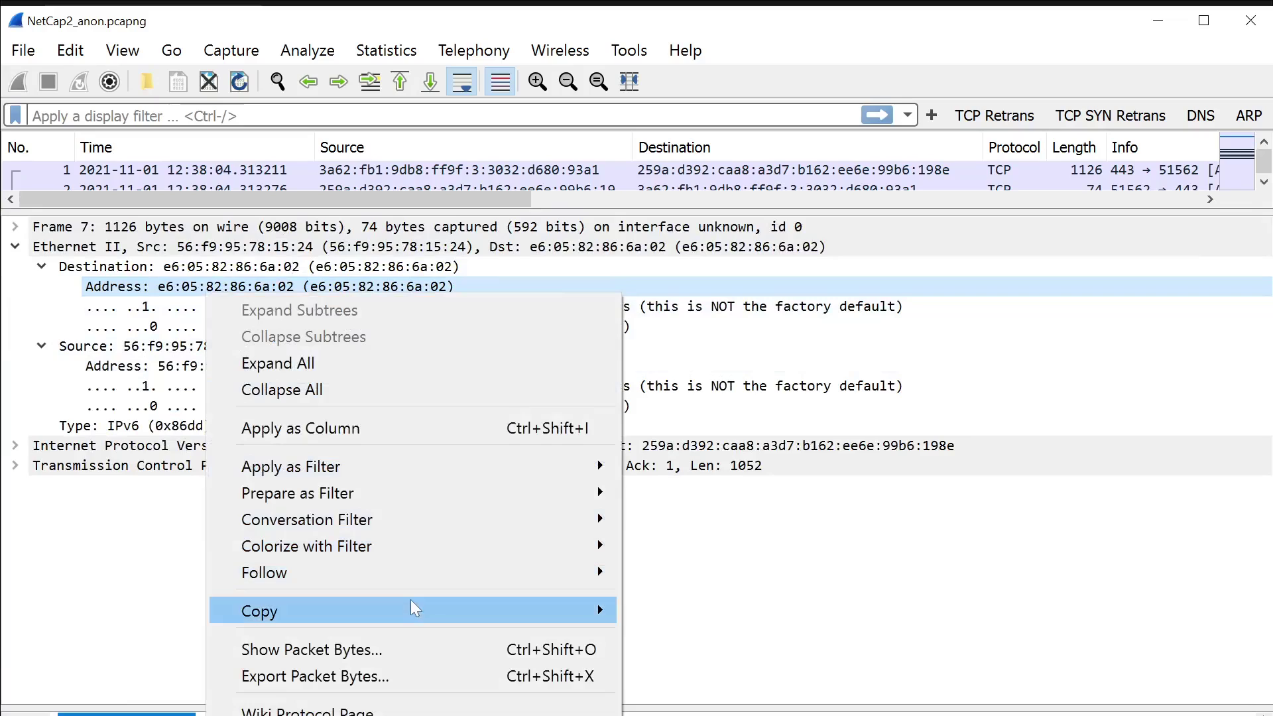
mouse_move(428, 608)
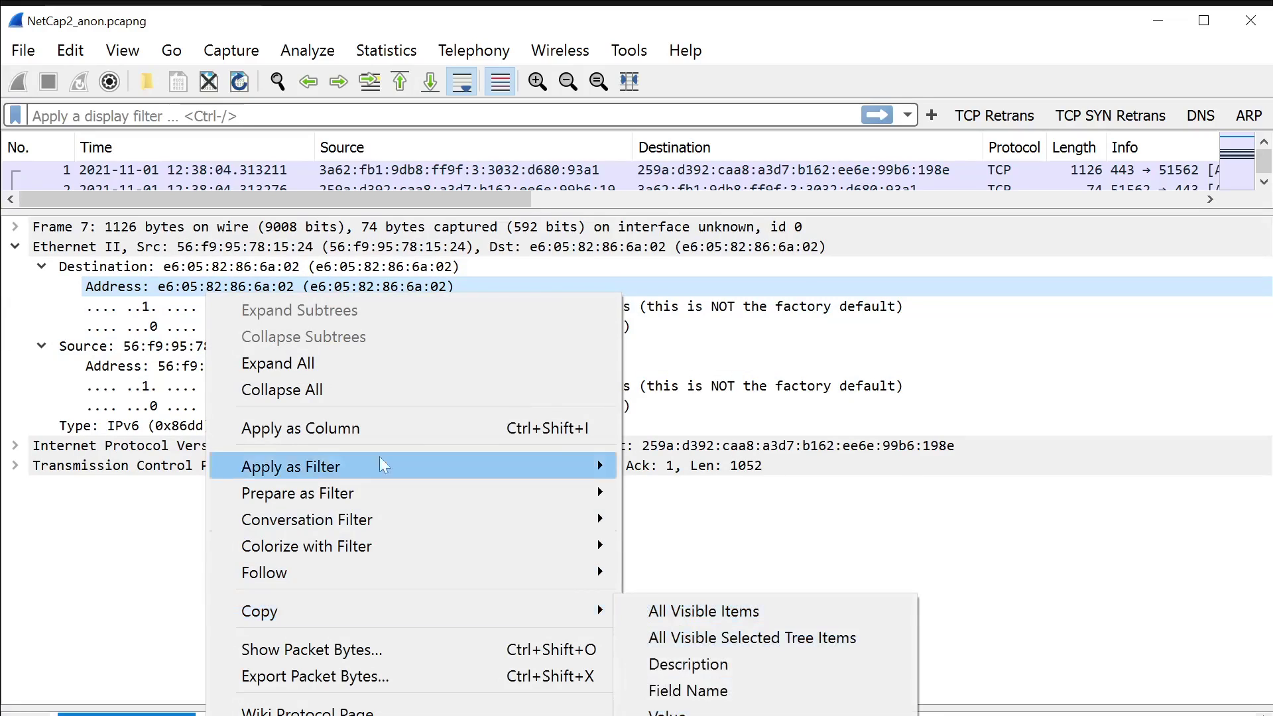
click(214, 291)
drag(205, 212, 226, 147)
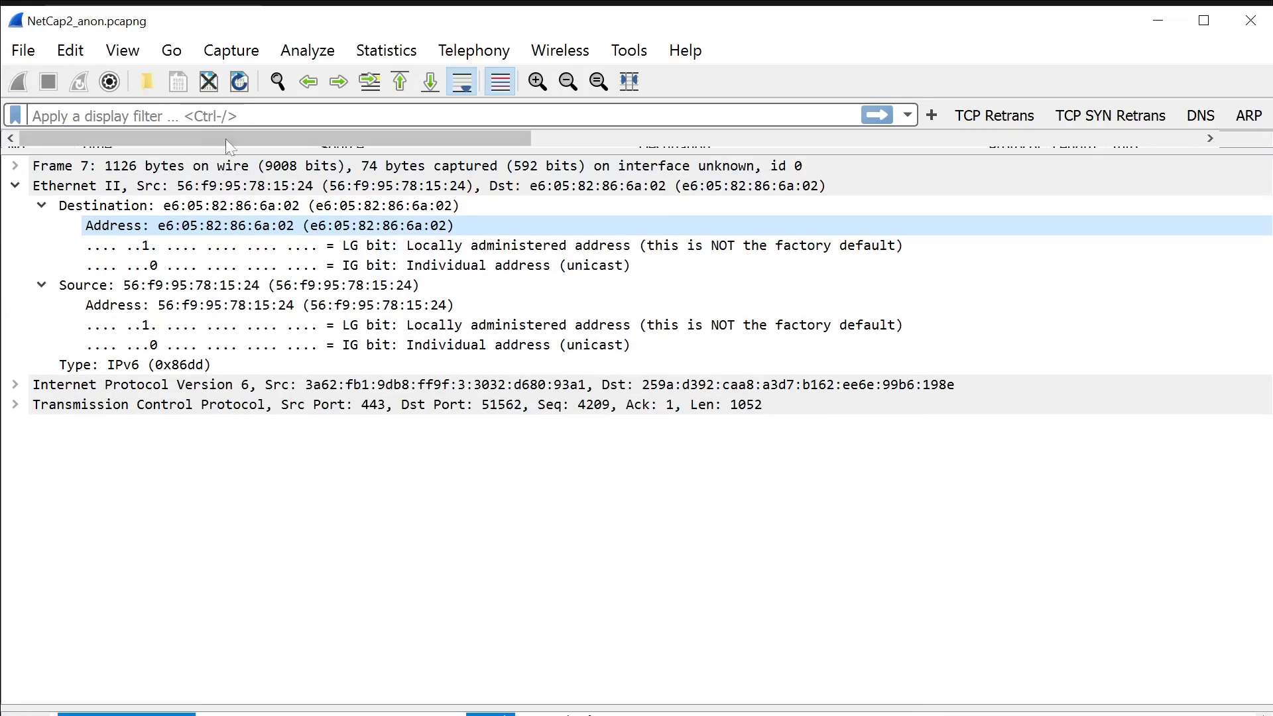
right_click(312, 226)
mouse_move(609, 554)
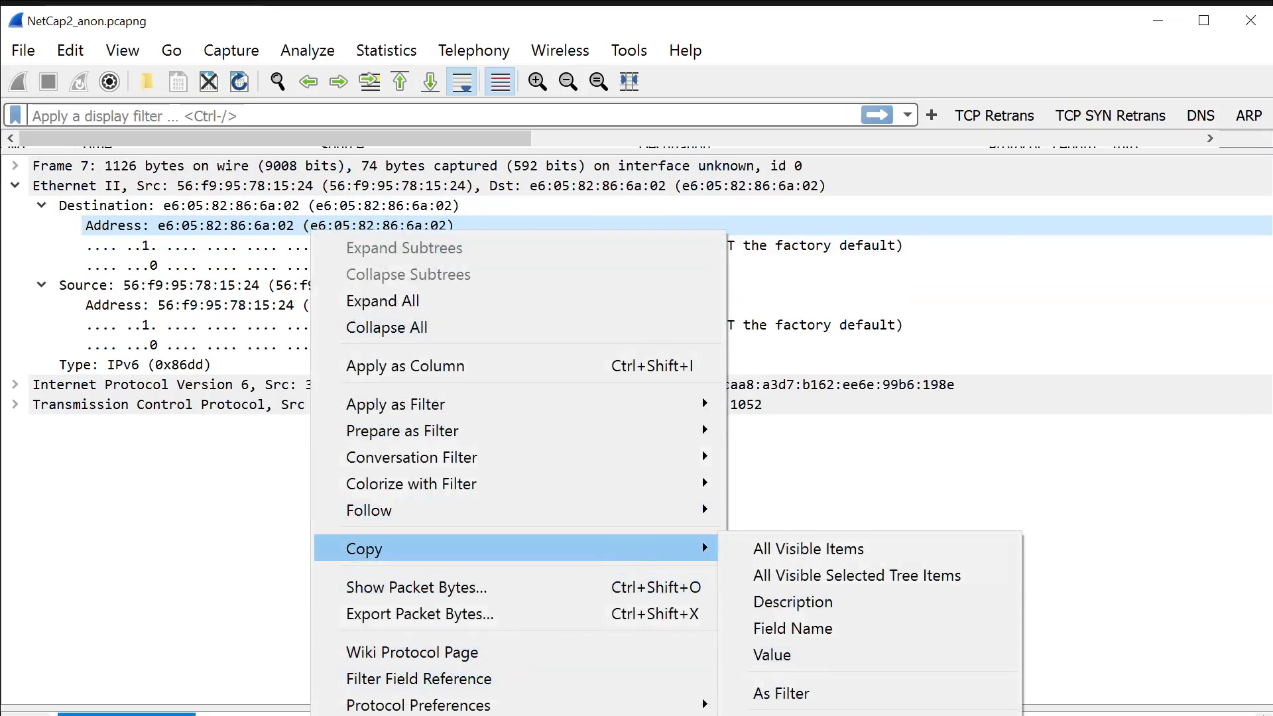
click(832, 690)
Enlarge the packet list, apply the display filter eth.addr == e6:05:82:86:6a:02, look through the filtered packets and select packet 1.
drag(210, 151, 245, 623)
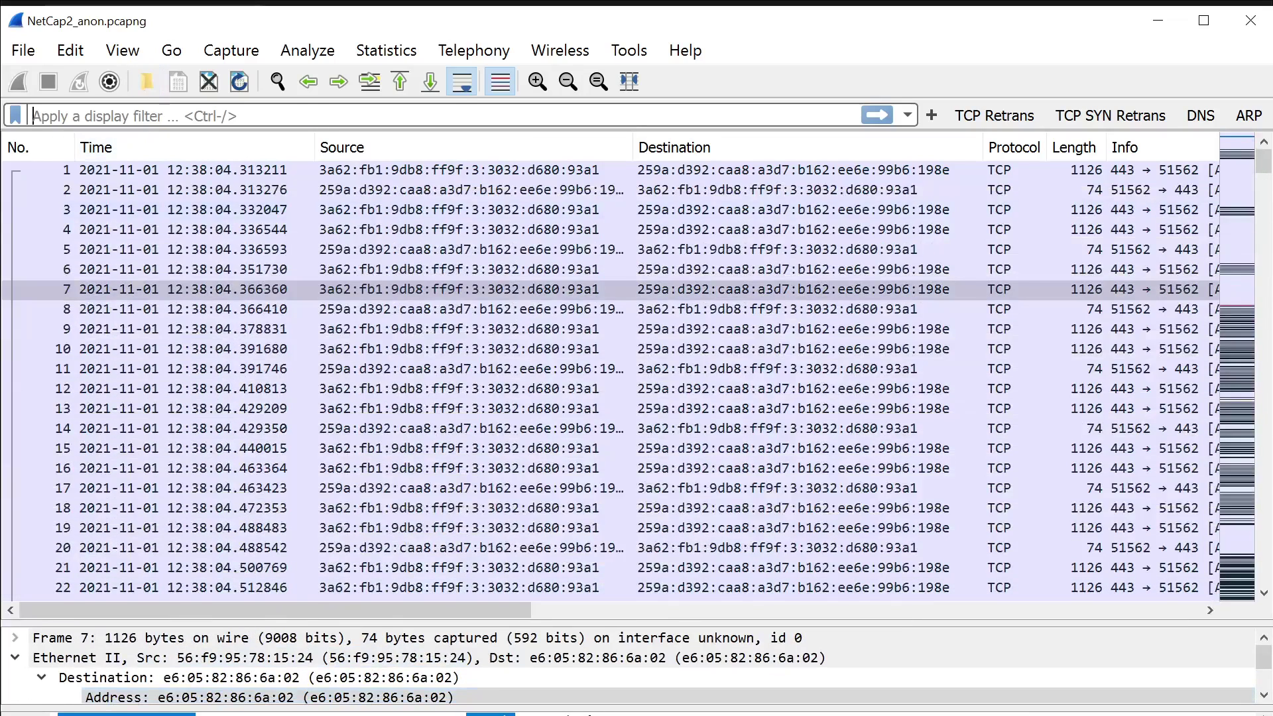
key(ctrl+v)
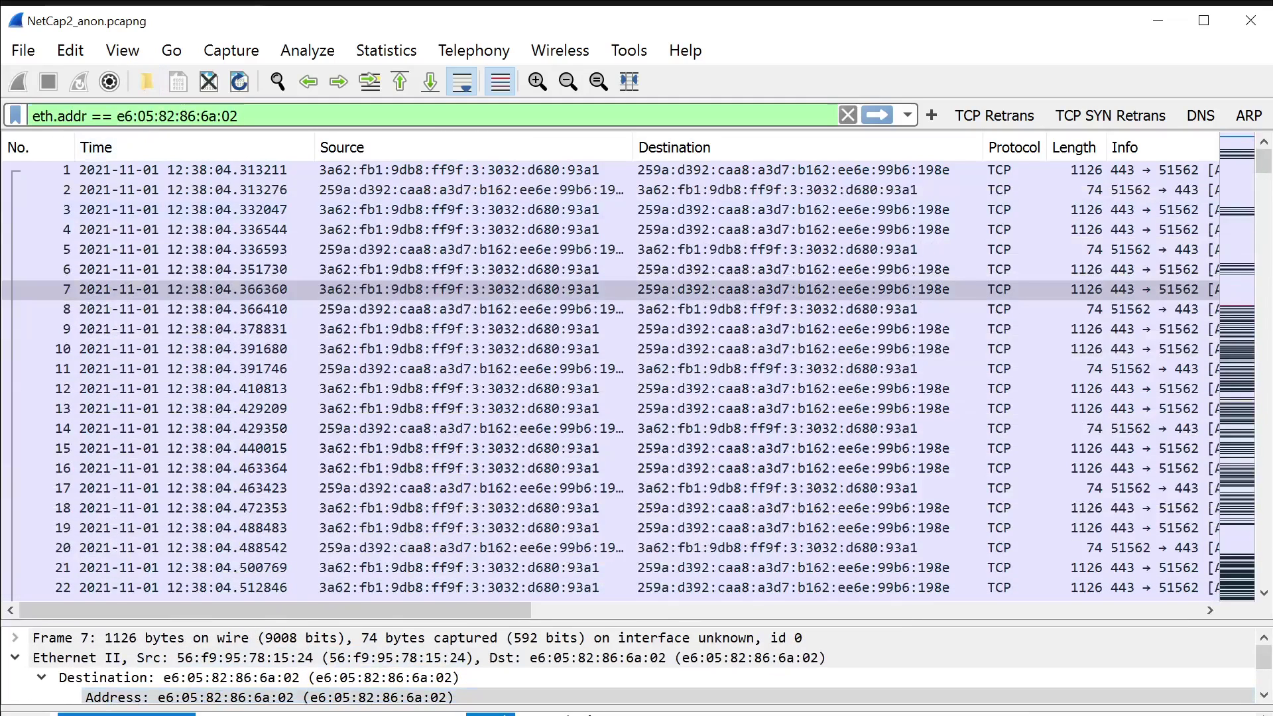
key(Return)
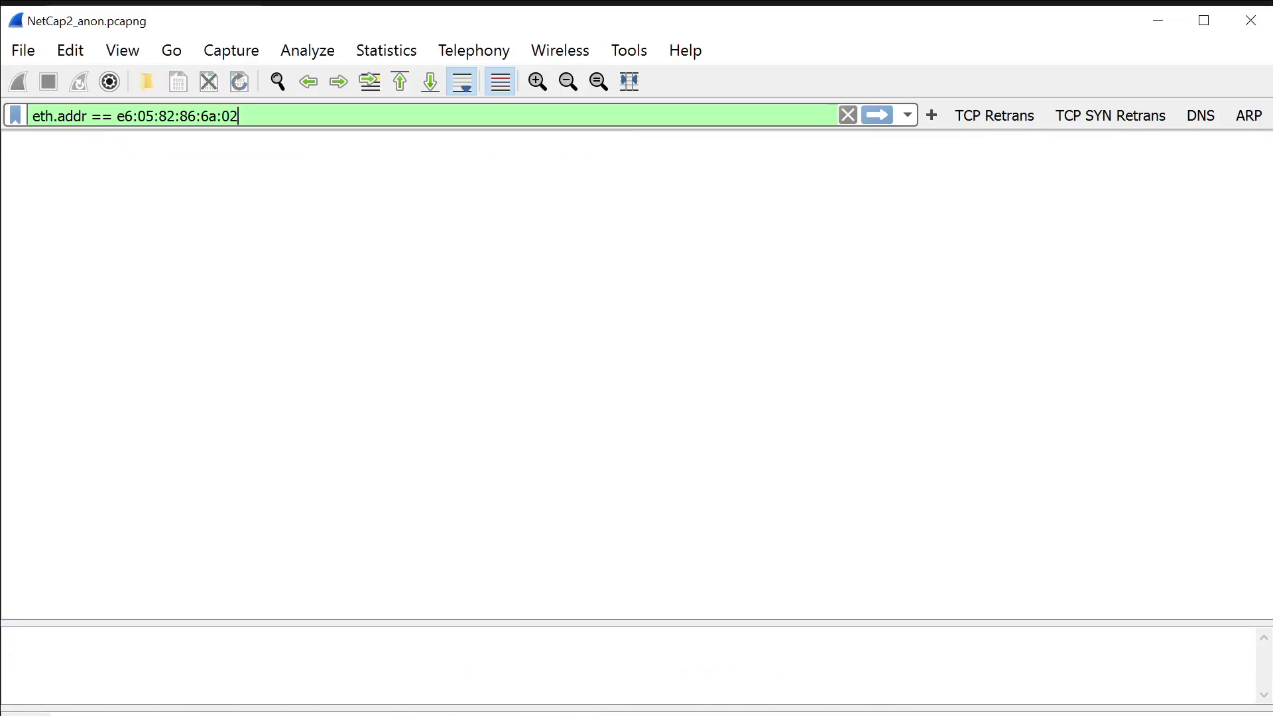
scroll(541, 247, down, 17)
scroll(542, 254, down, 20)
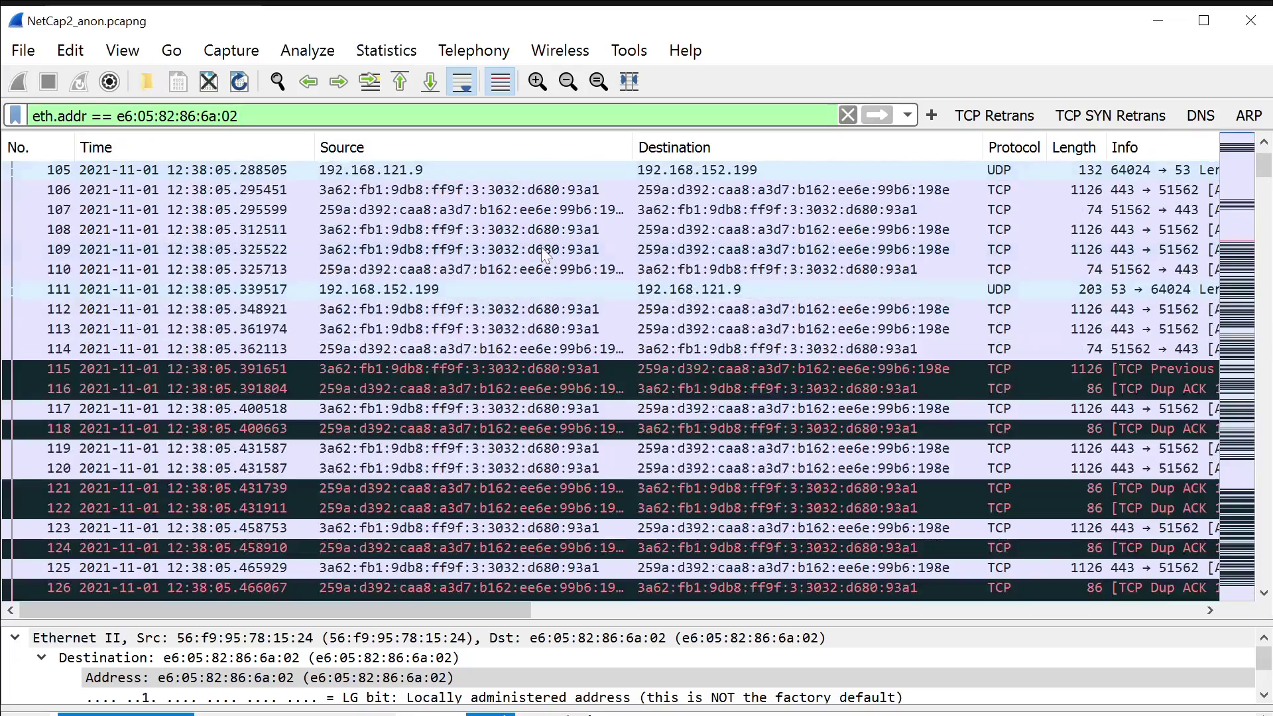
scroll(550, 284, up, 20)
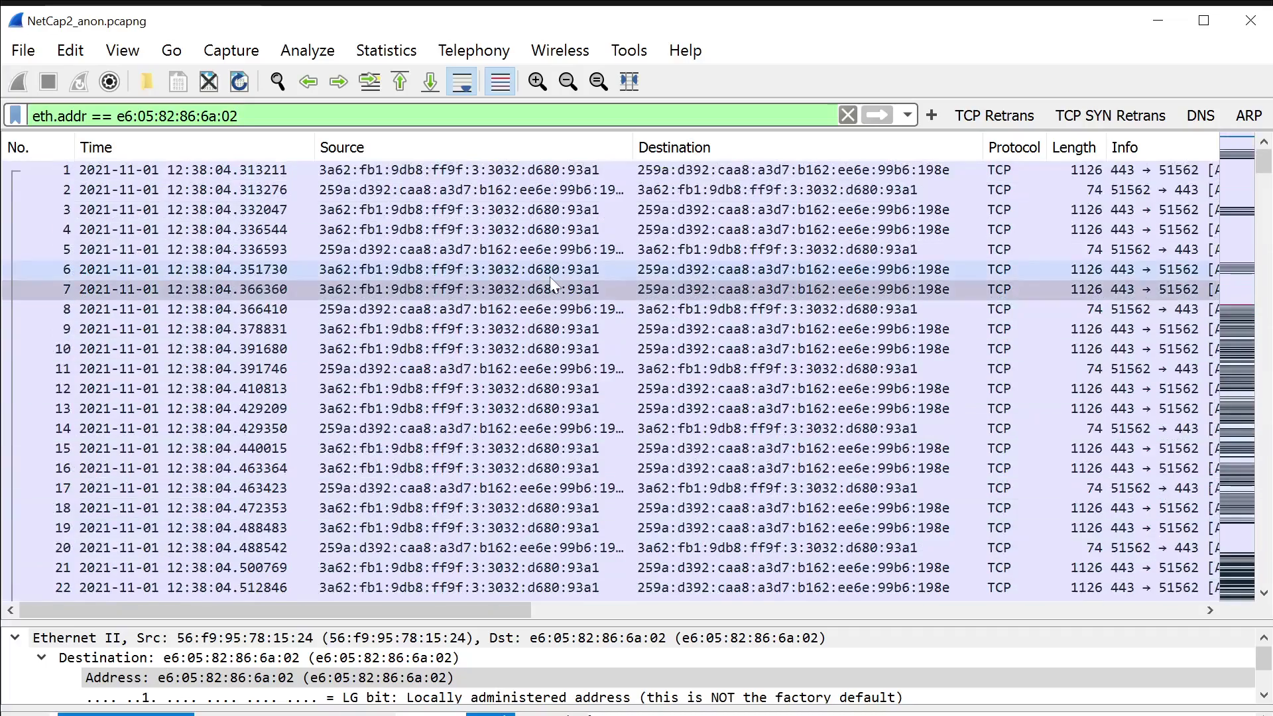
click(955, 172)
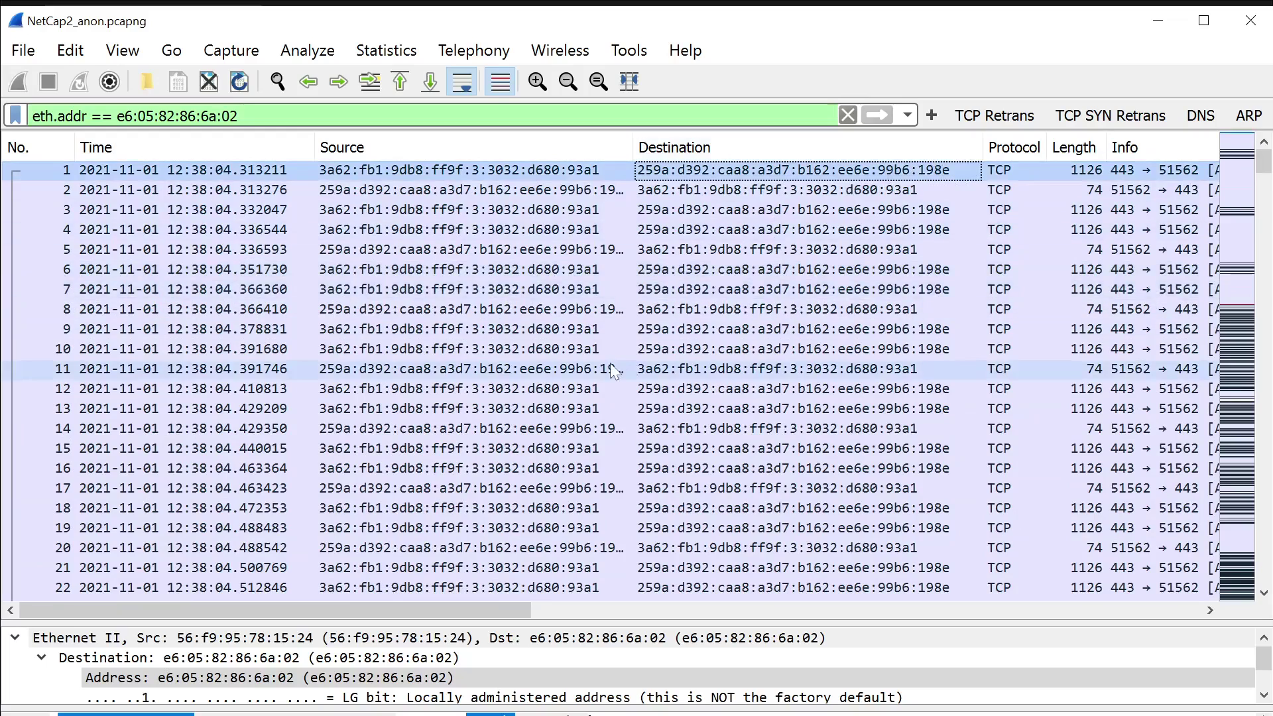
click(239, 116)
text(and ipv4)
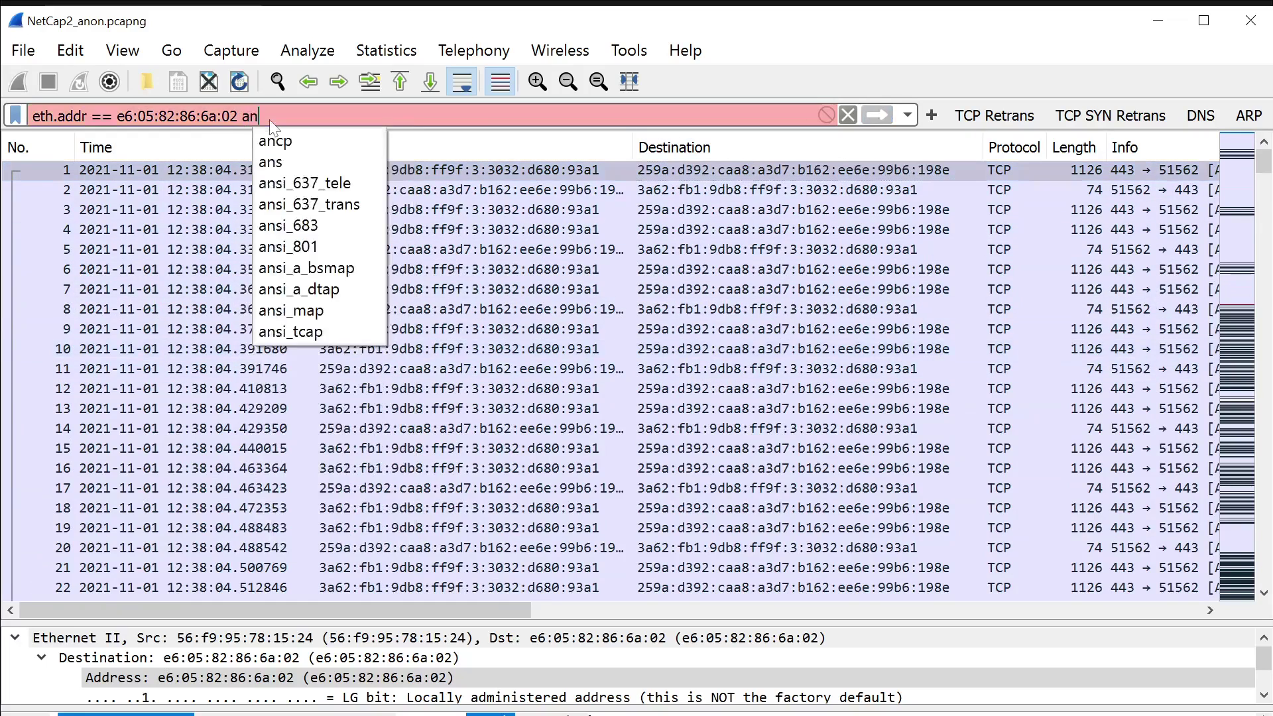
key(BackSpace)
key(BackSpace)
key(BackSpace)
key(BackSpace)
key(BackSpace)
key(BackSpace)
key(BackSpace)
key(BackSpace)
key(BackSpace)
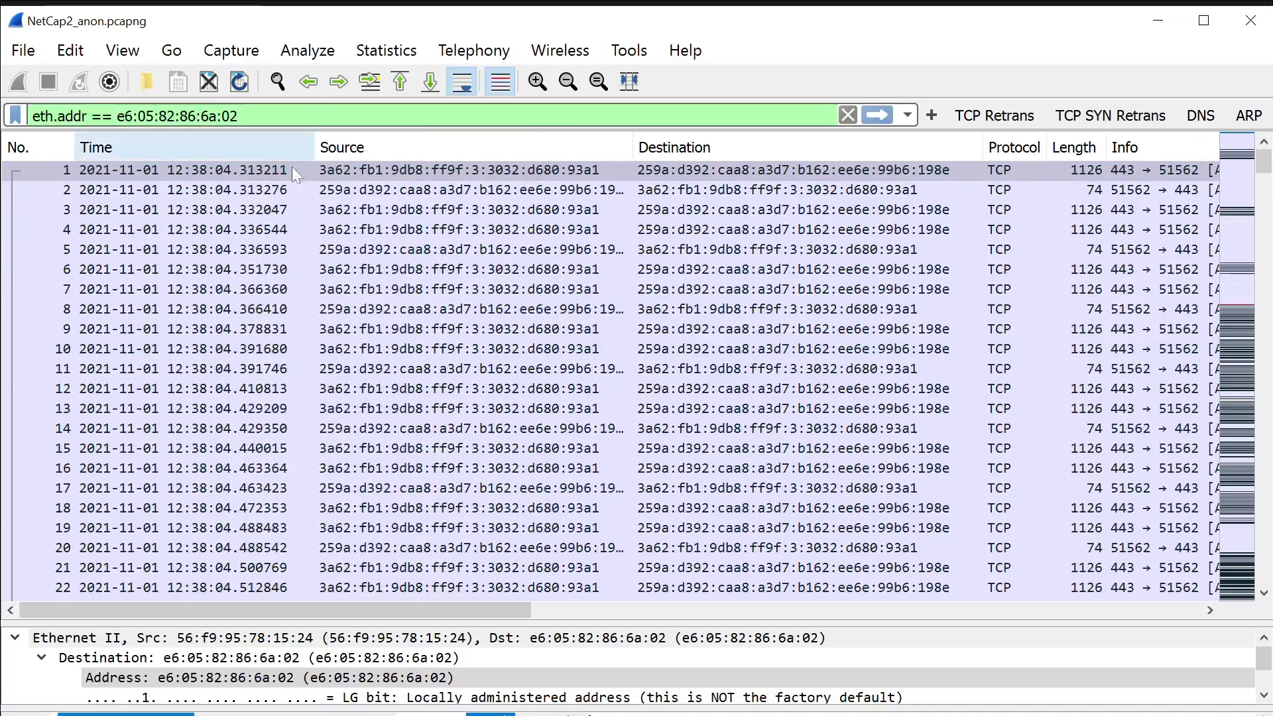
Find IPv4 packet 241, enlarge its details area and check its Ethernet destination address against the laptop MAC noted in Notepad.
scroll(417, 375, down, 20)
scroll(417, 375, down, 20)
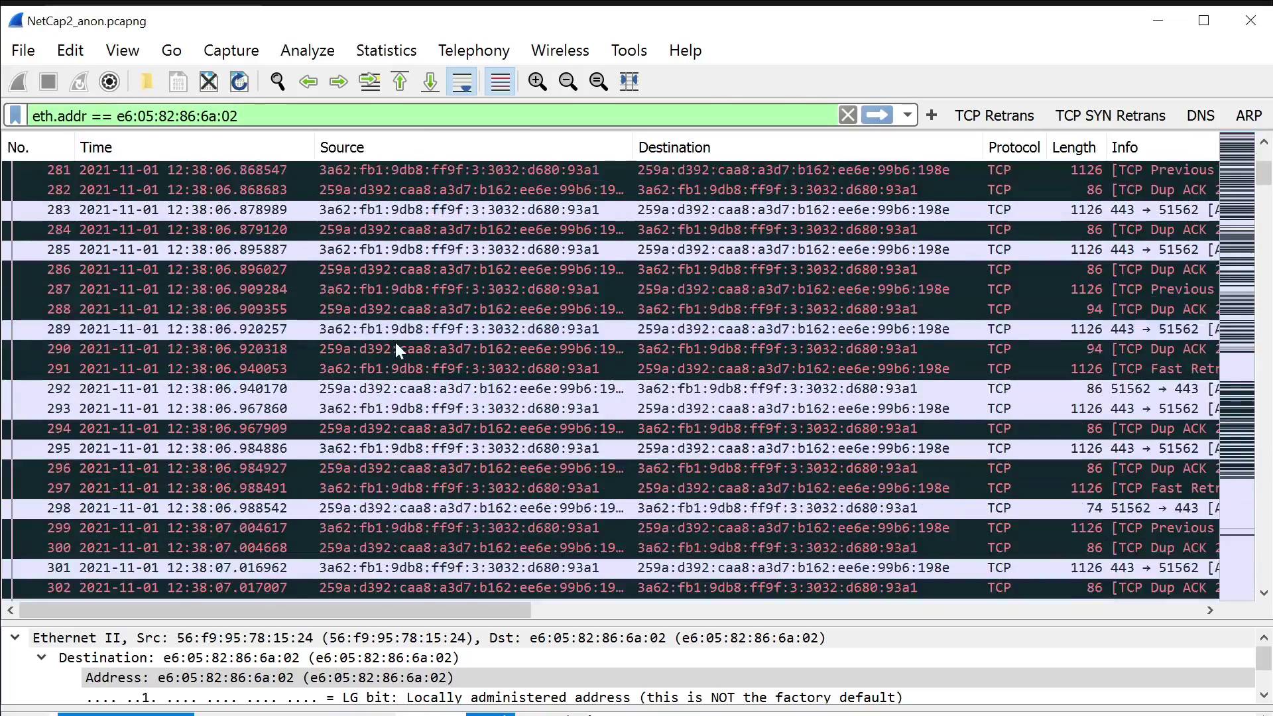
scroll(395, 343, up, 8)
scroll(397, 350, up, 9)
click(463, 406)
drag(472, 624, 475, 505)
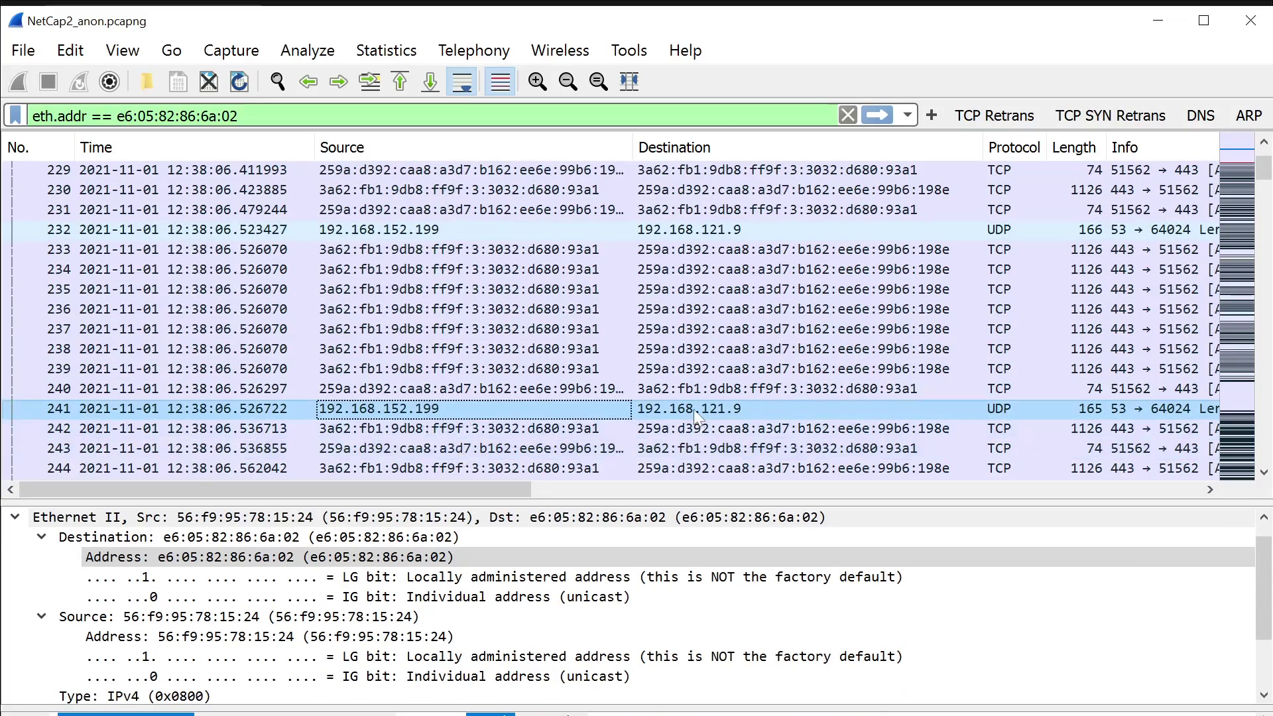
click(225, 561)
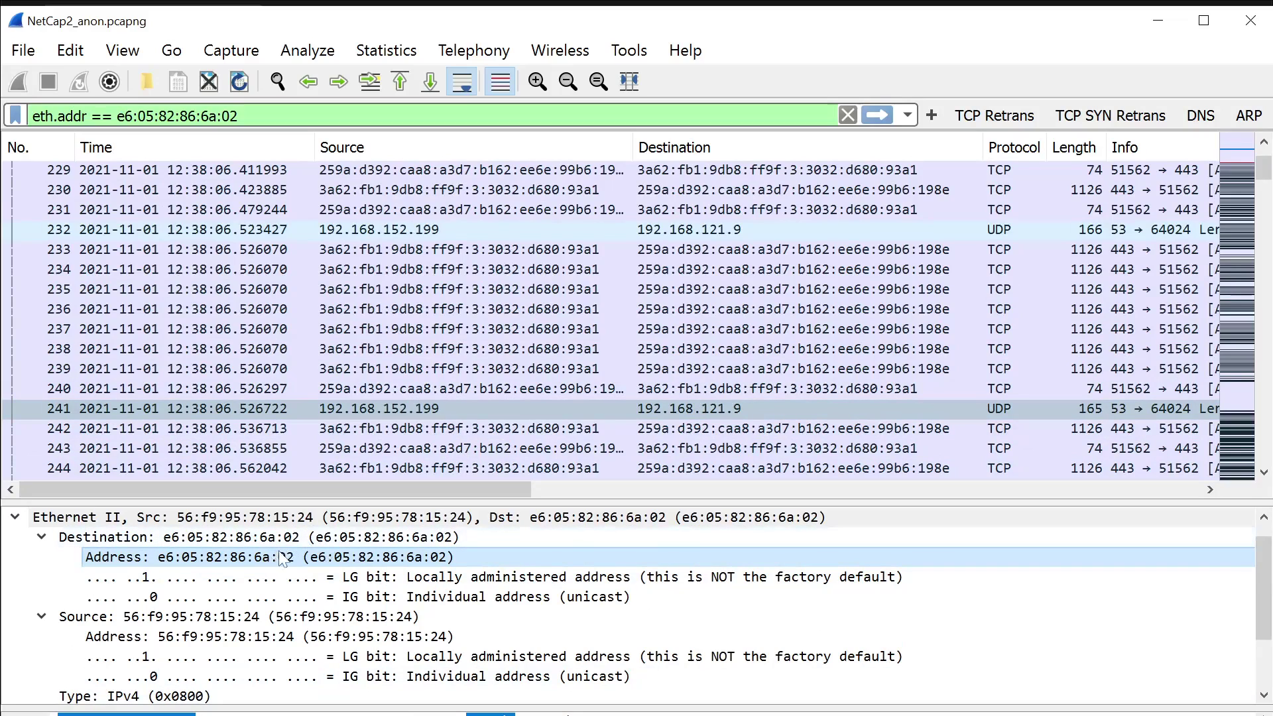
key(alt+Tab)
key(alt+Tab)
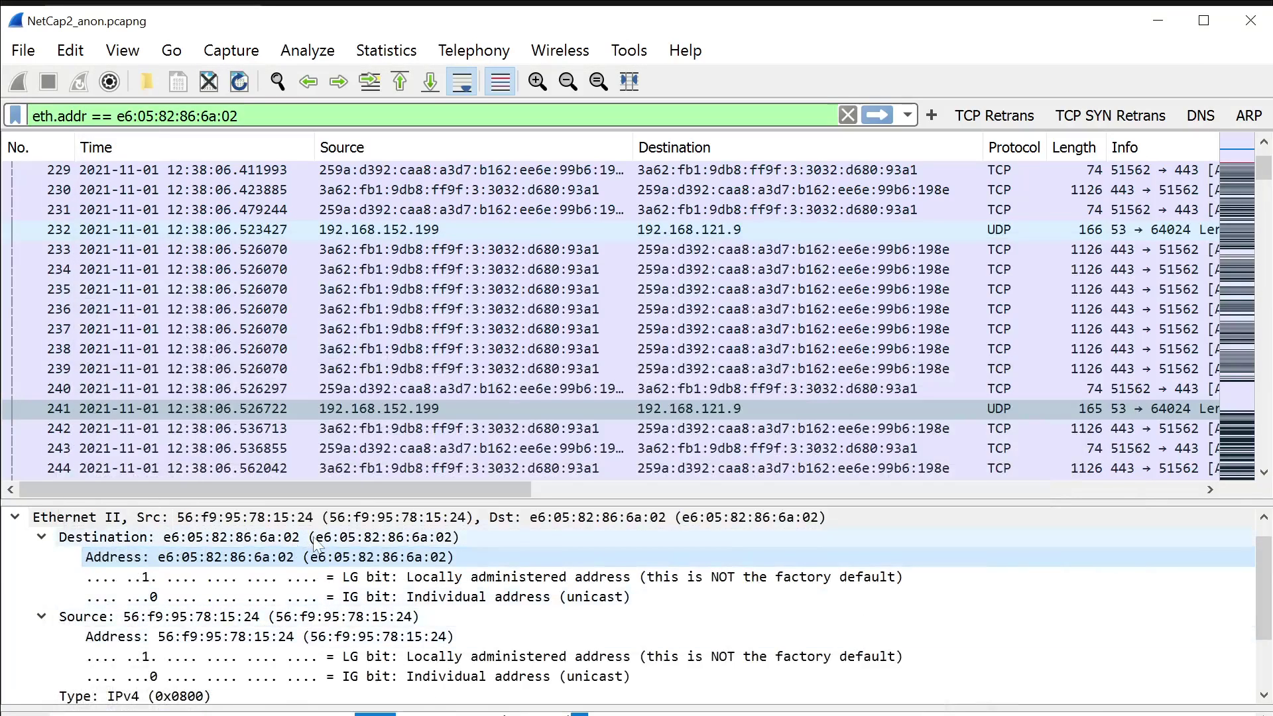
Collapse packet 241's Ethernet II layer, expand its Internet Protocol Version 4 layer and copy the value of the Destination Address field.
click(711, 413)
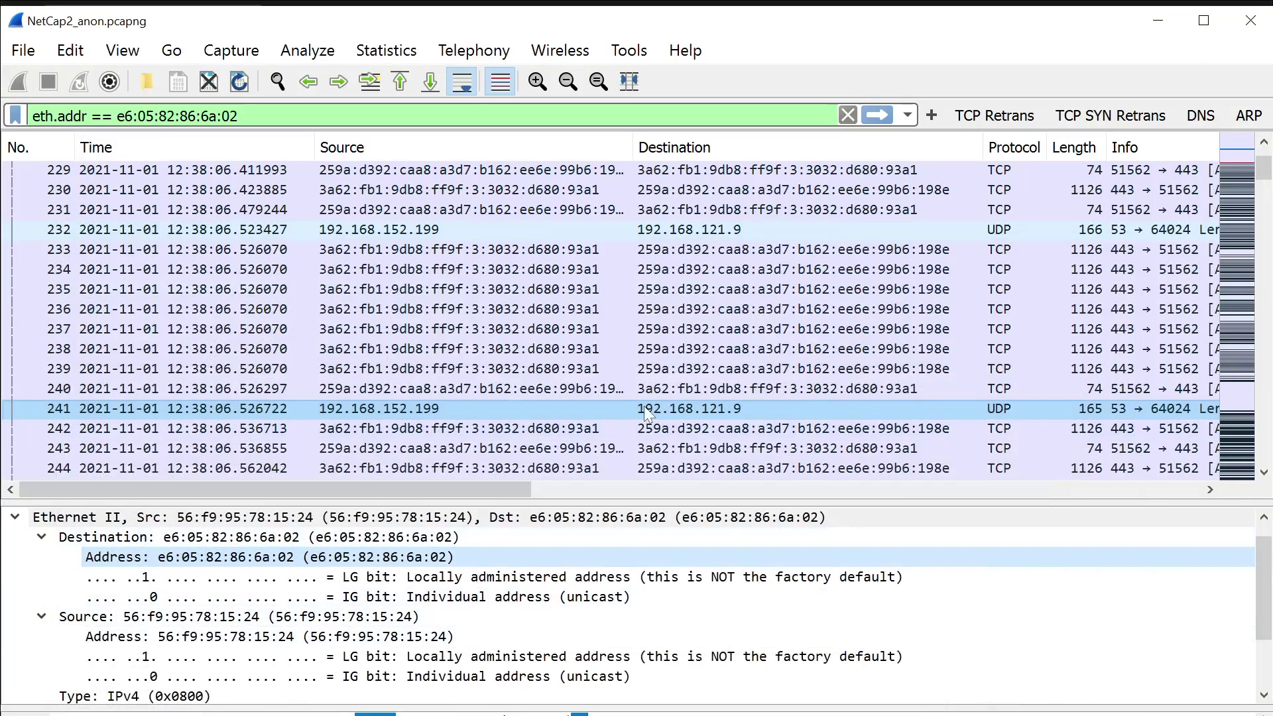
click(16, 517)
click(15, 558)
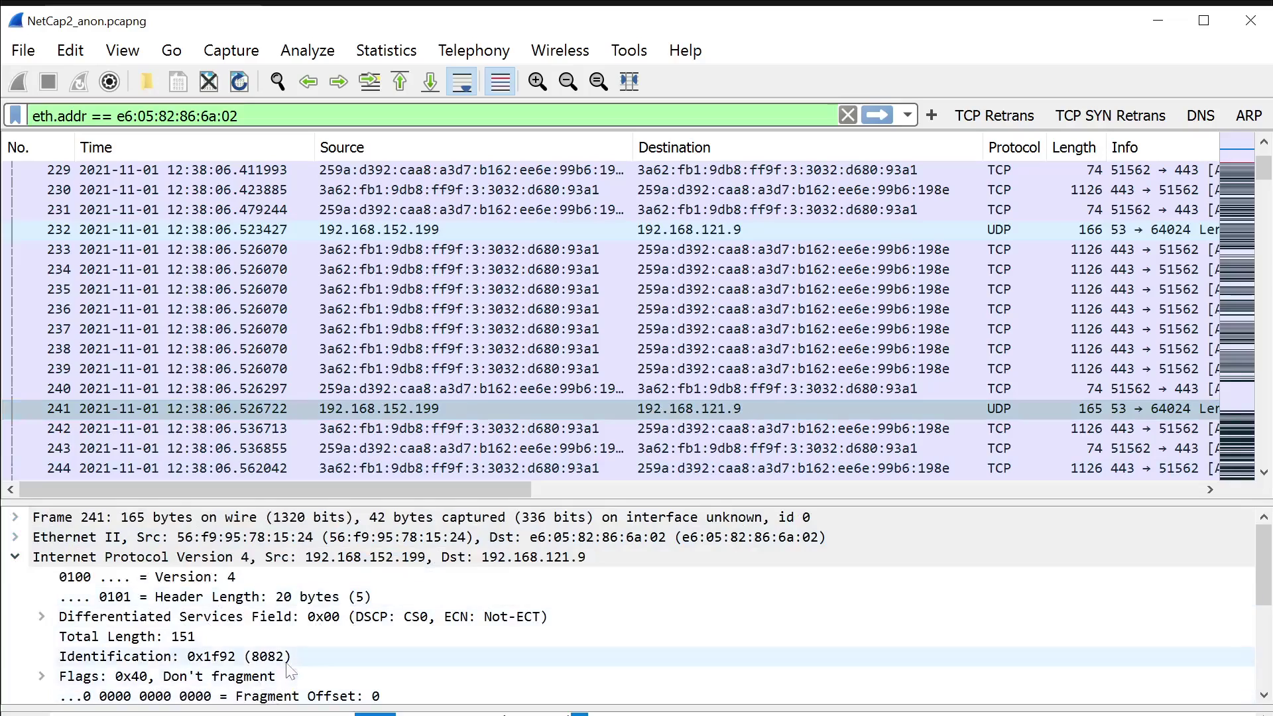
scroll(428, 656, down, 3)
right_click(347, 637)
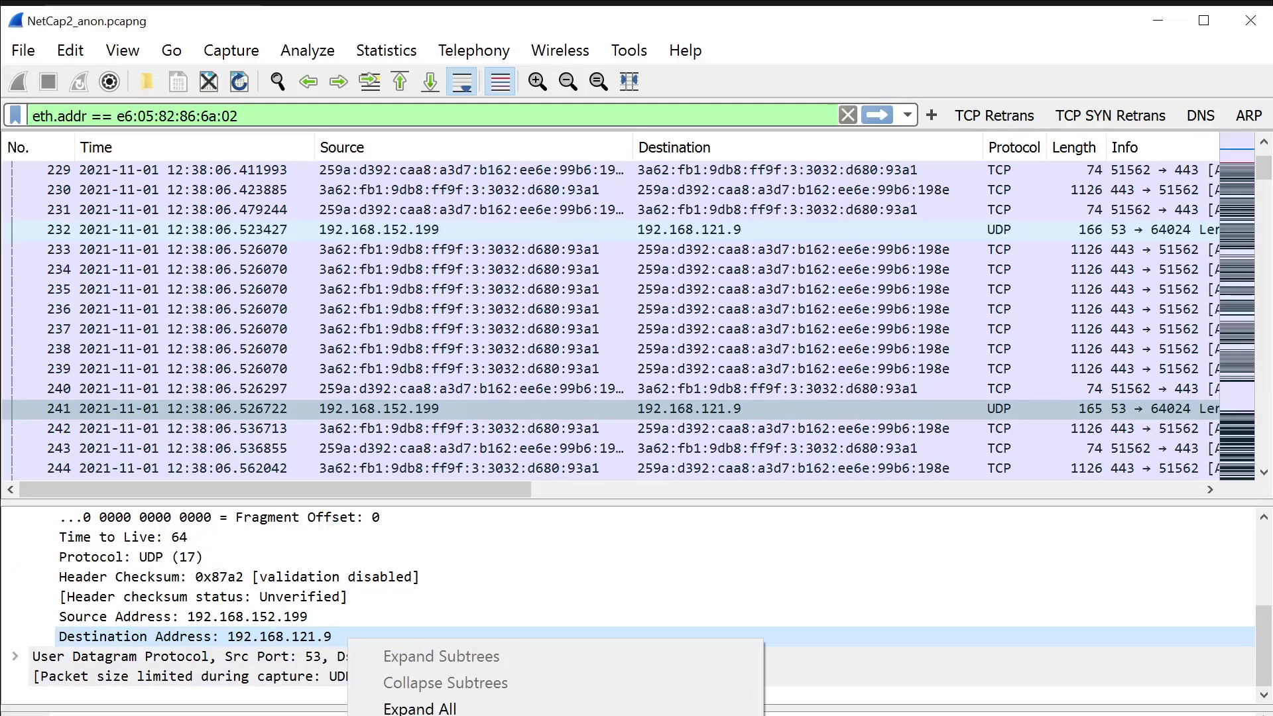
key(Escape)
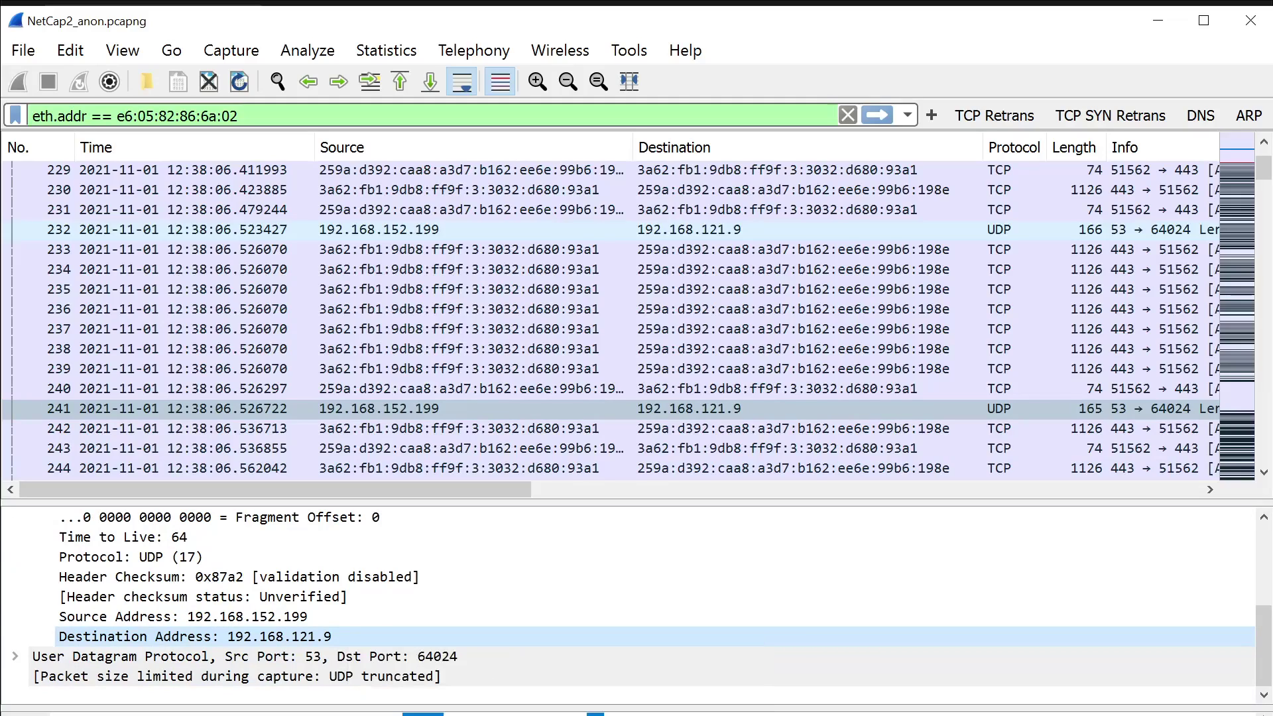
Switch to Notepad and add the line "IPv4 of laptop: 192.168.121.9" below the MAC address, followed by a new line.
key(alt+Tab)
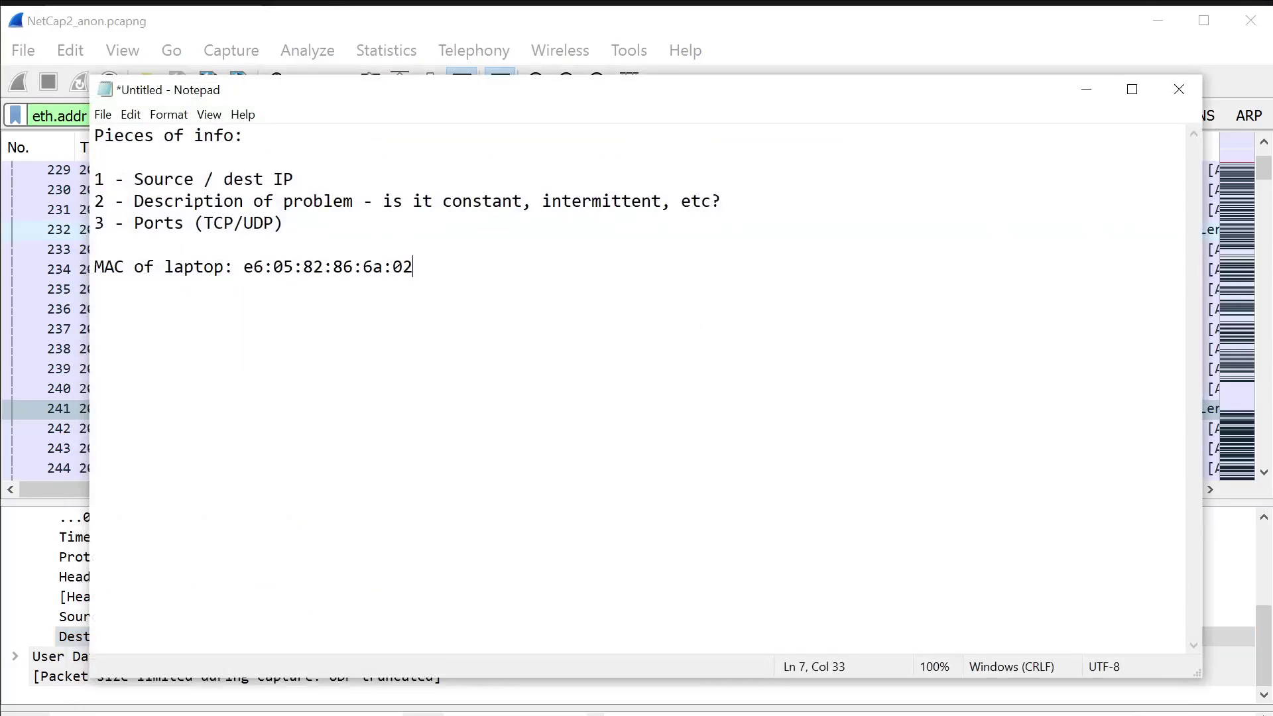
text(IPv4 of laptop:)
key(ctrl+v)
key(Return)
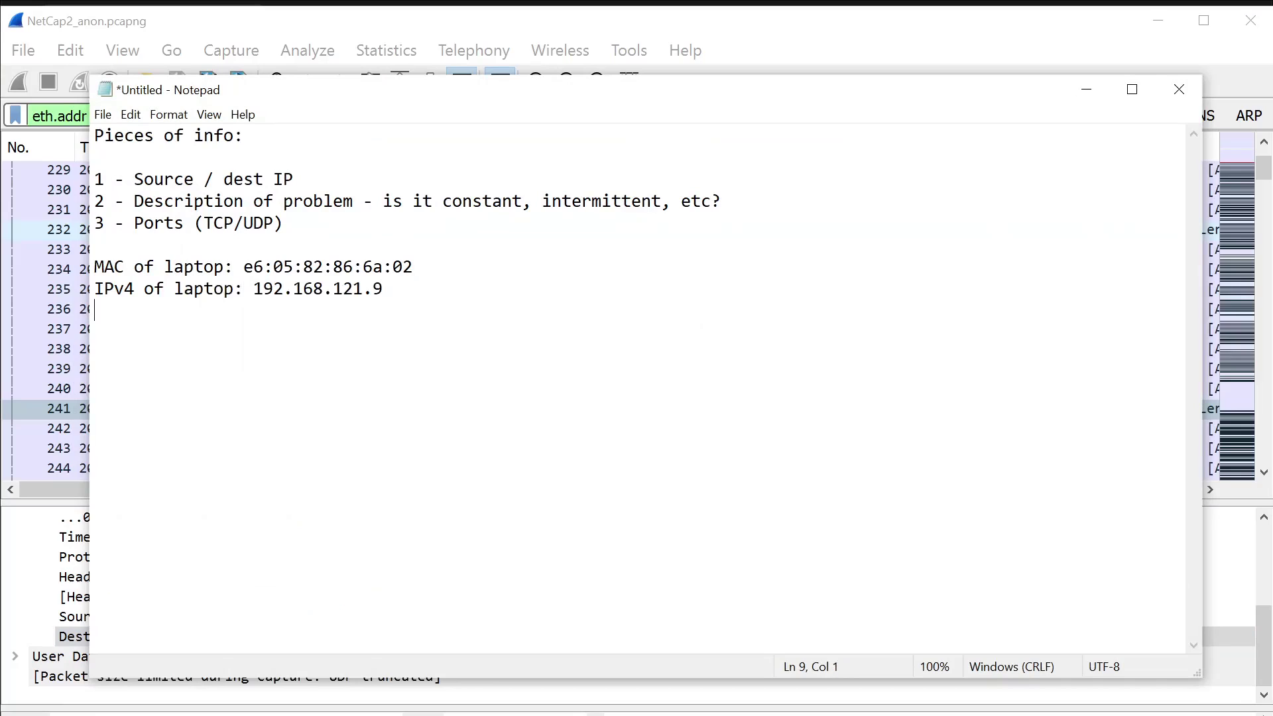
Return to Wireshark, expand packet 235's Internet Protocol Version 6 layer and copy the value of its Destination Address field.
key(alt+Tab)
click(193, 289)
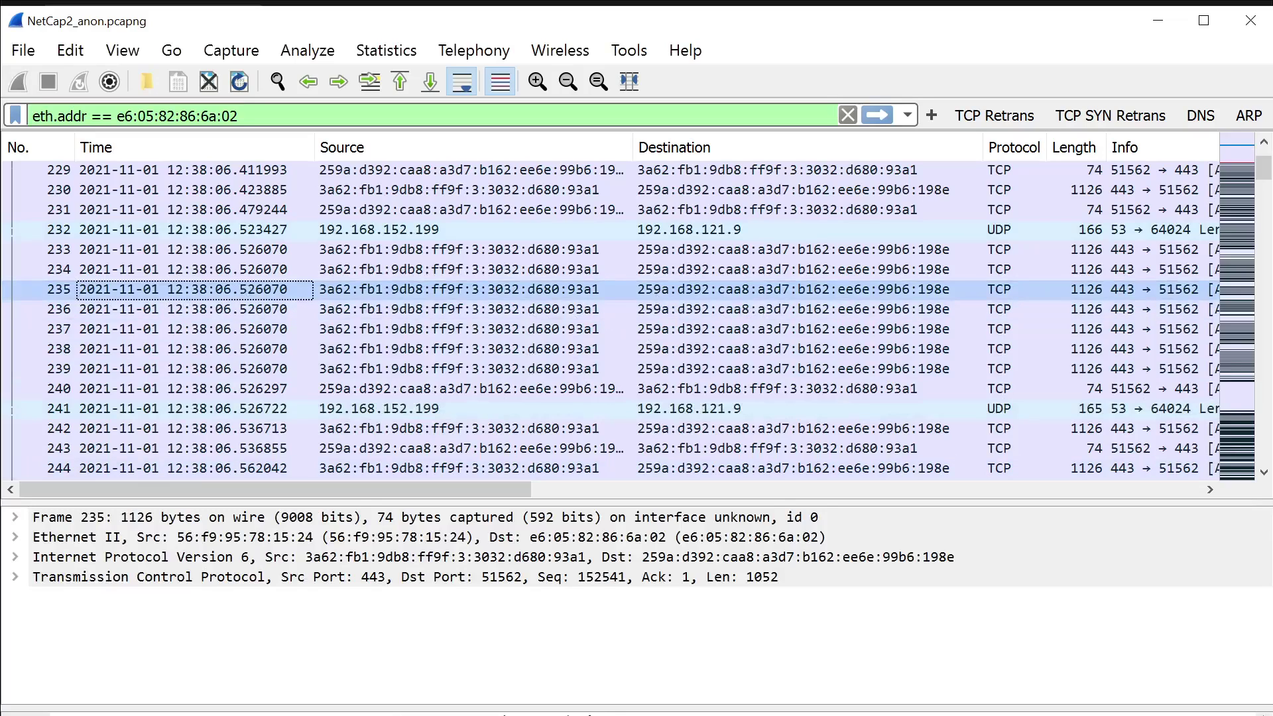
click(14, 557)
scroll(13, 563, down, 1)
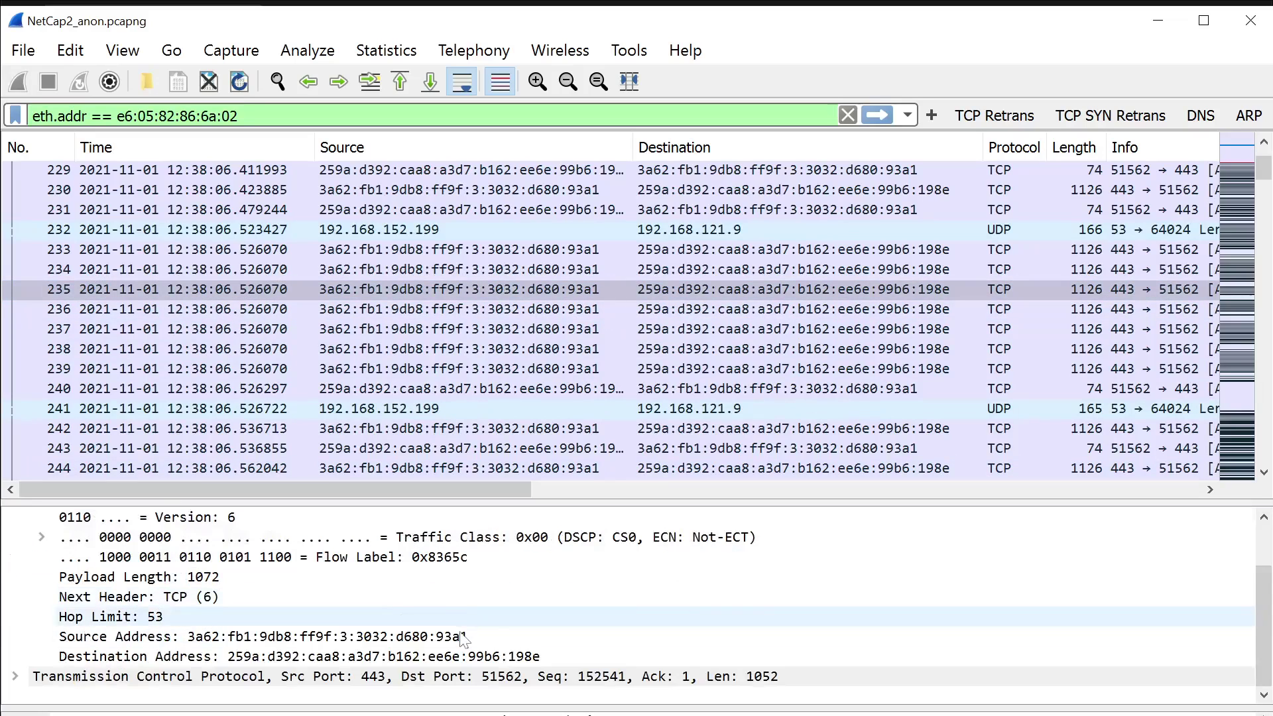
click(550, 656)
right_click(567, 655)
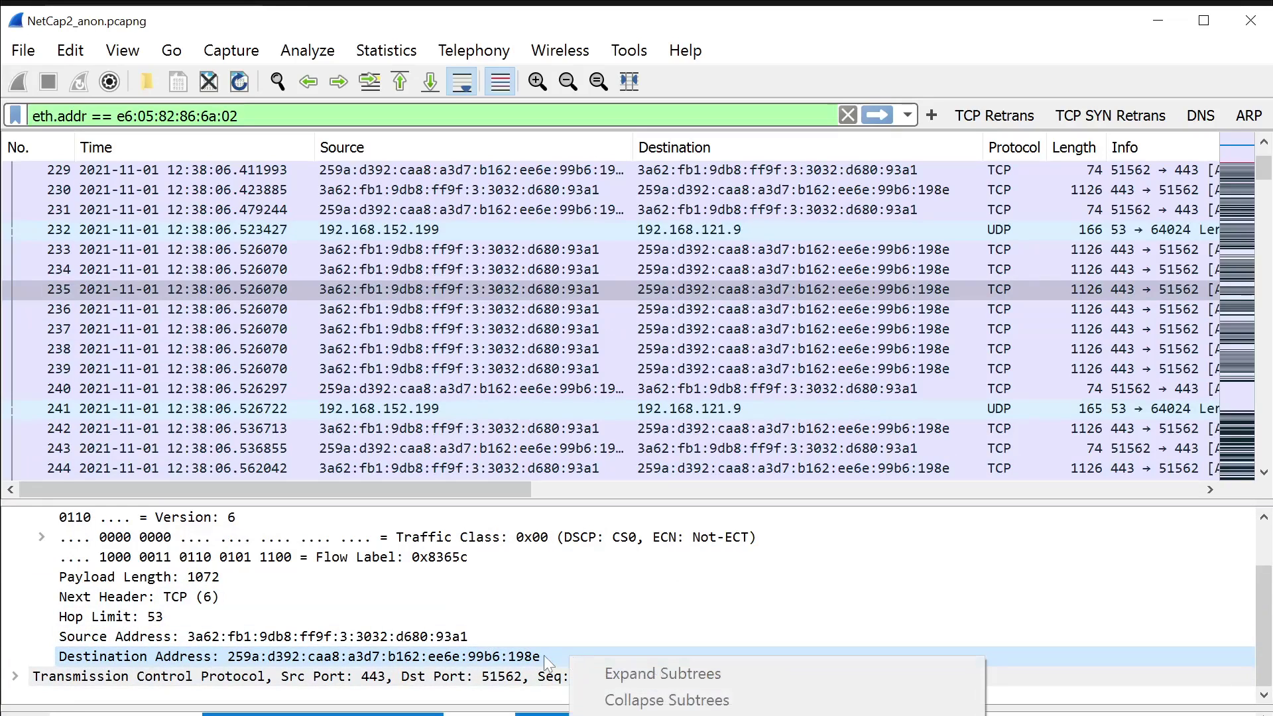
key(alt+Tab)
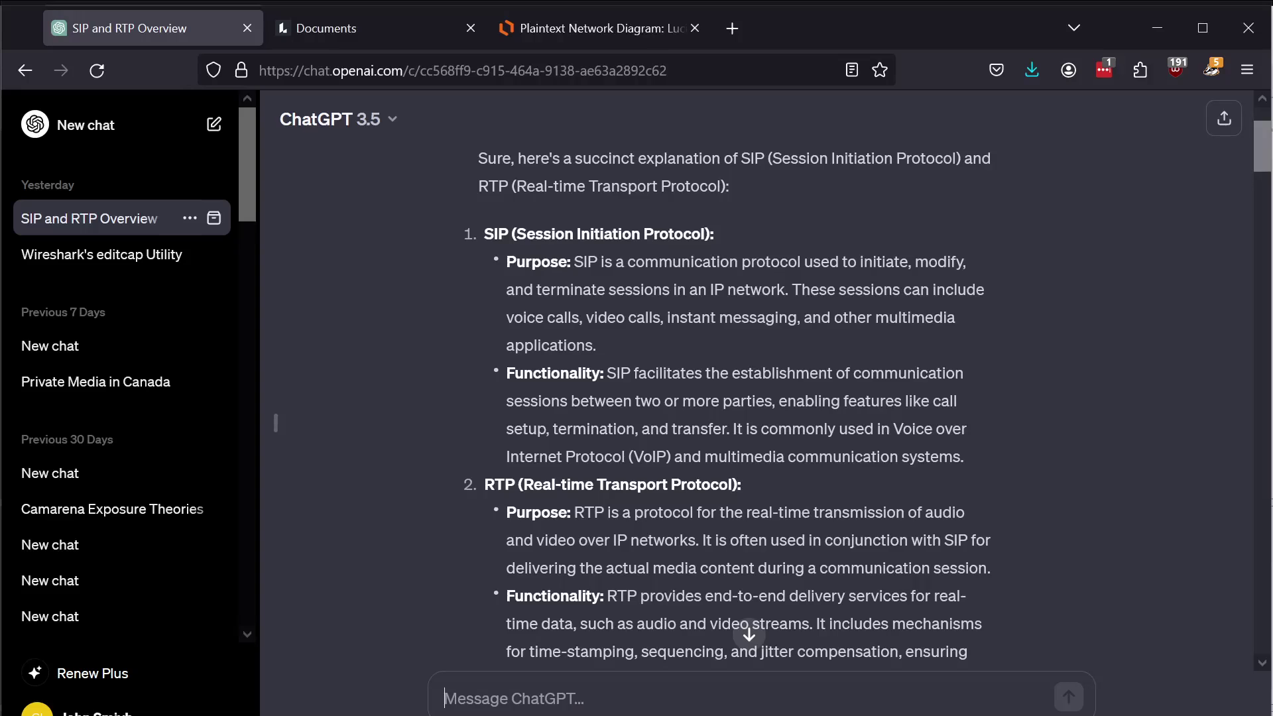
key(alt+Tab)
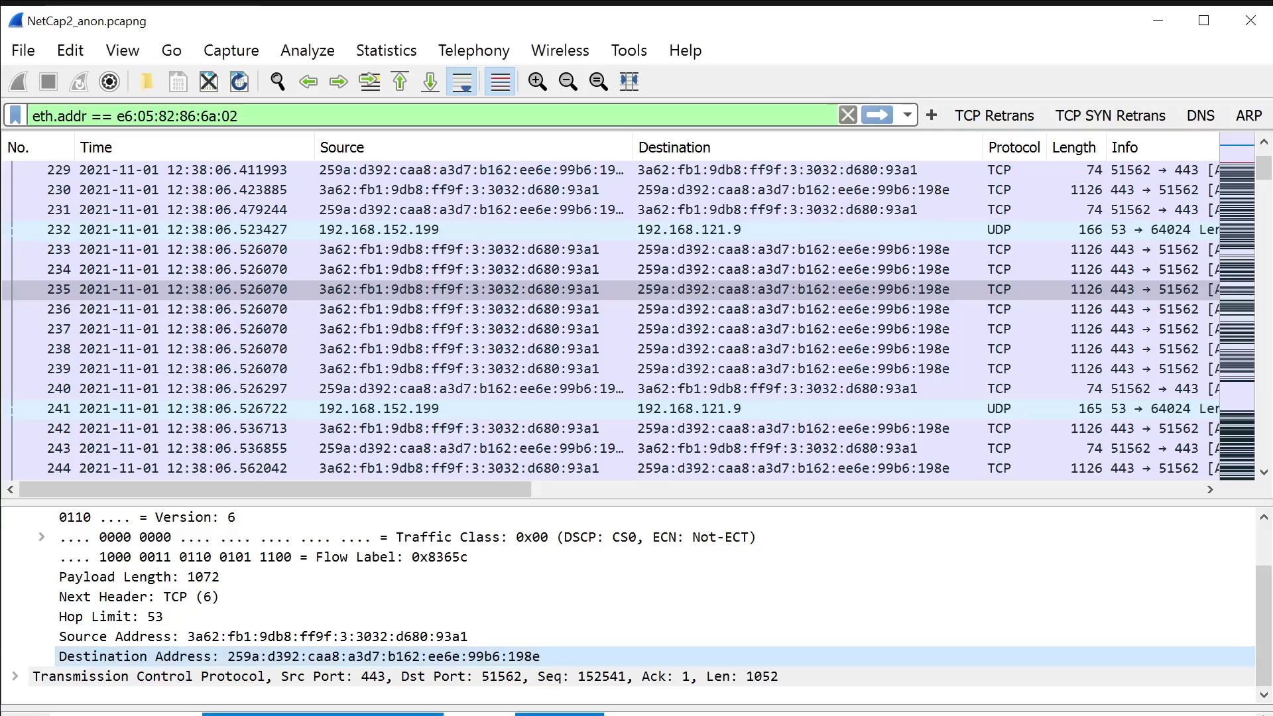
Switch to the Wireshark question page in the browser and copy the full IPv6 address given in the first comment.
key(alt+Tab)
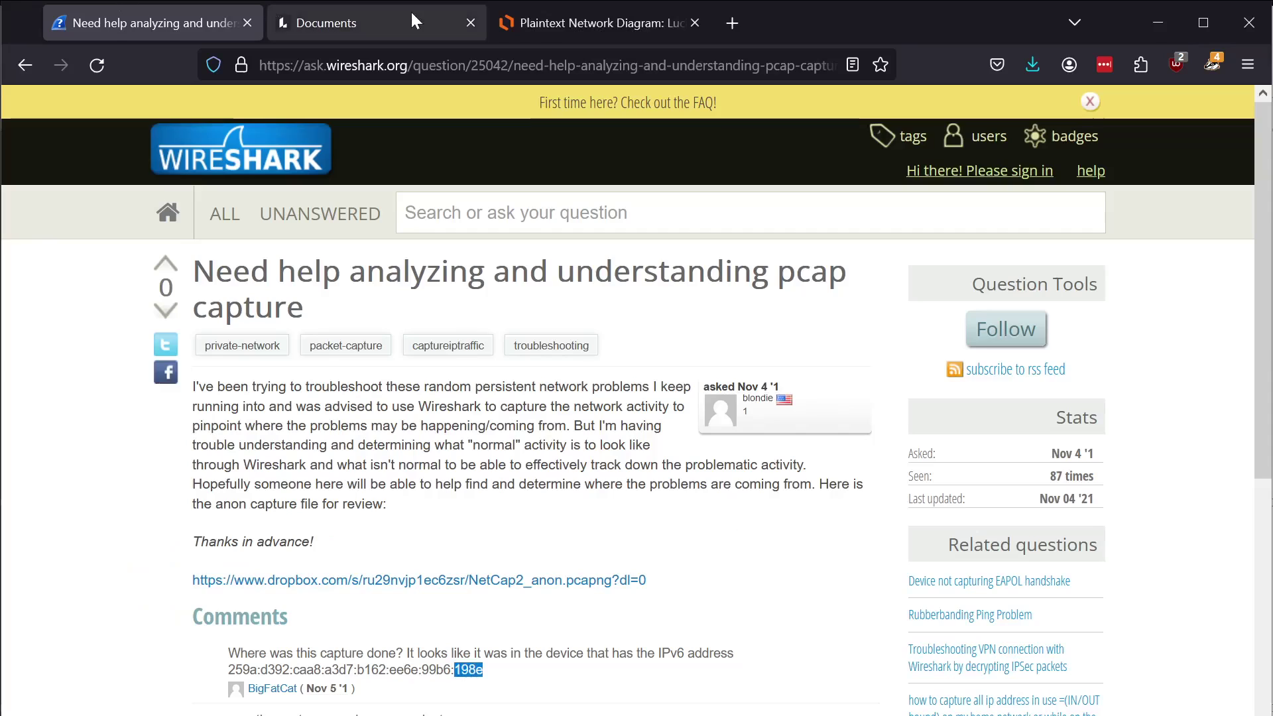
click(514, 24)
key(ctrl+shift+Tab)
key(ctrl+shift+Tab)
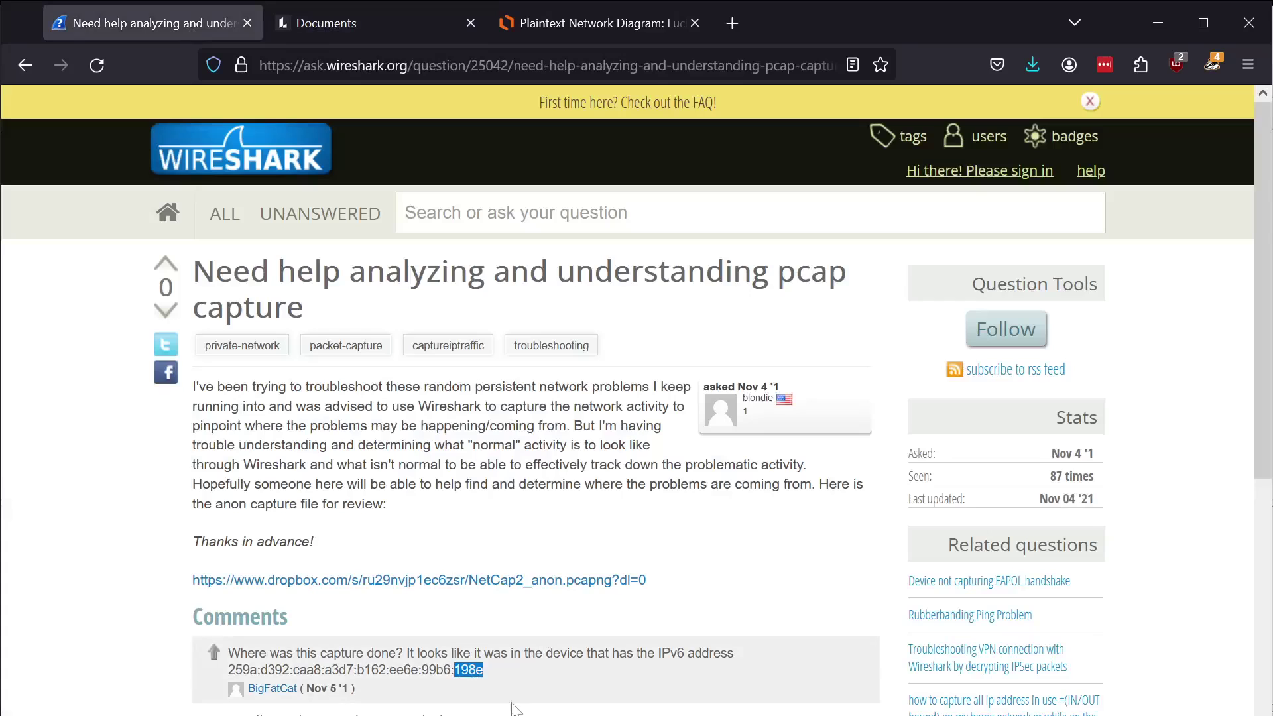
drag(454, 669, 228, 670)
key(ctrl+c)
key(alt+Tab)
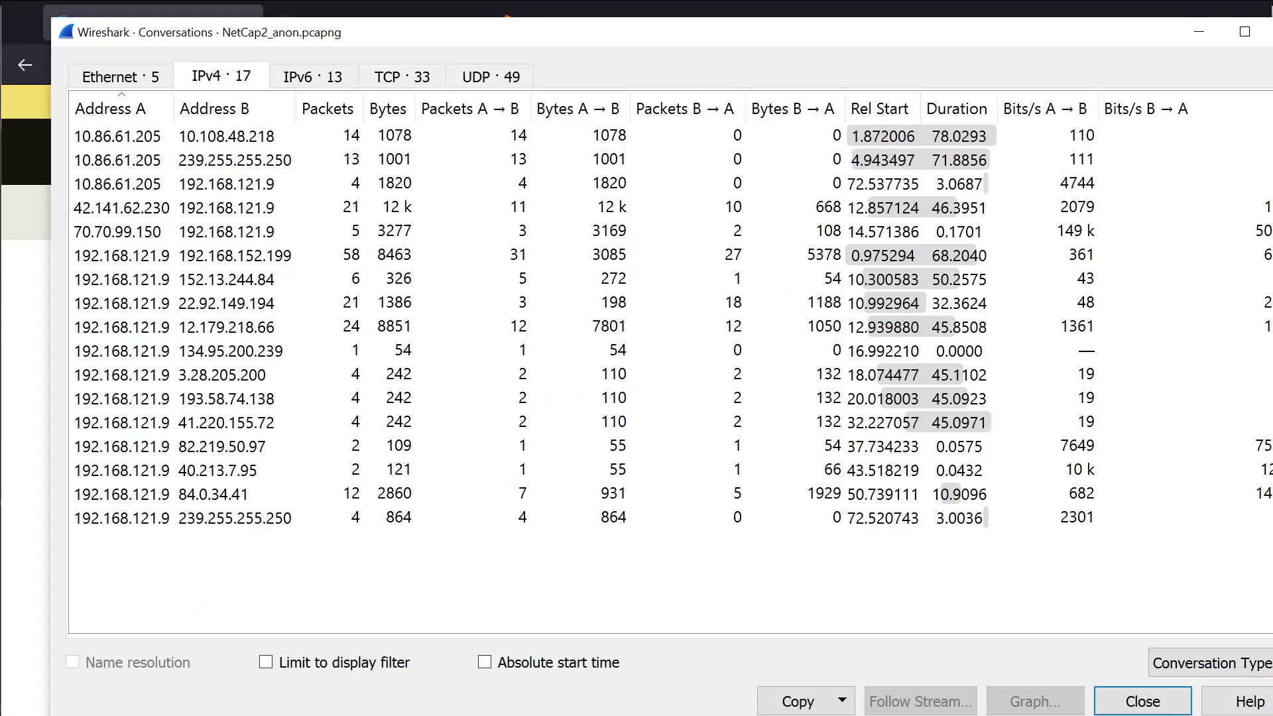
key(alt+Tab)
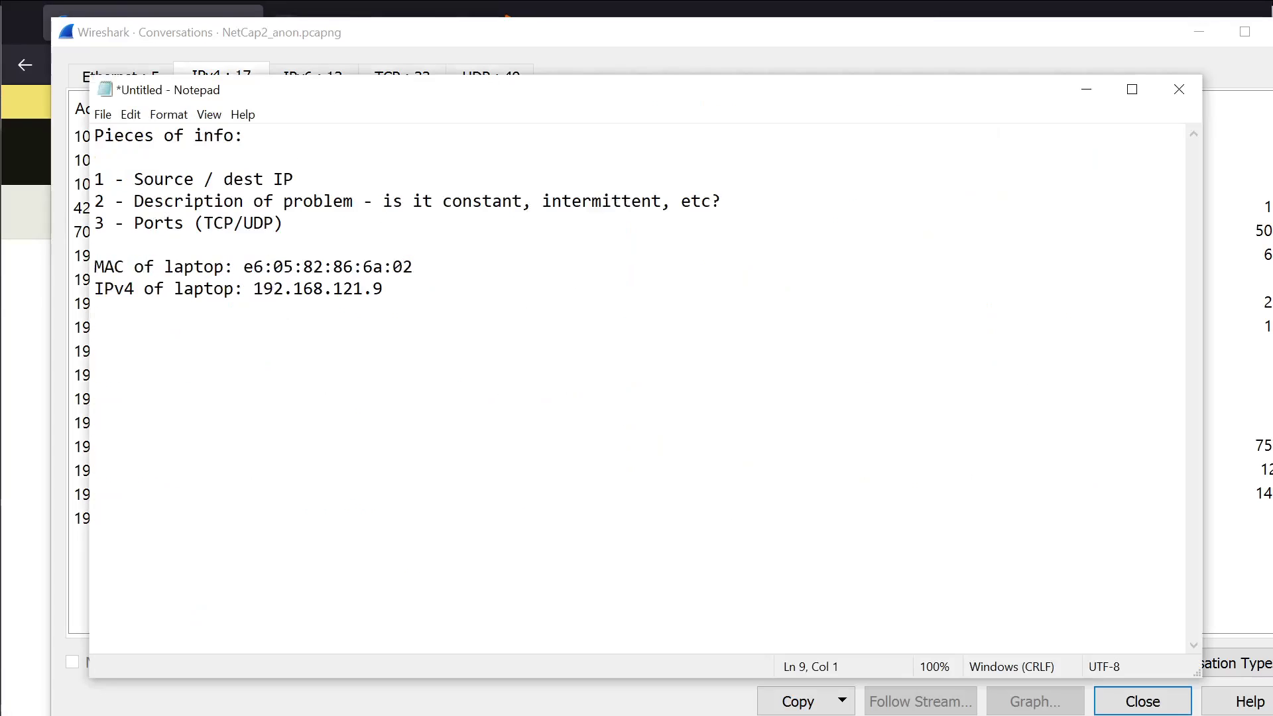
text(6 of laptop:)
key(ctrl+v)
key(Return)
key(Return)
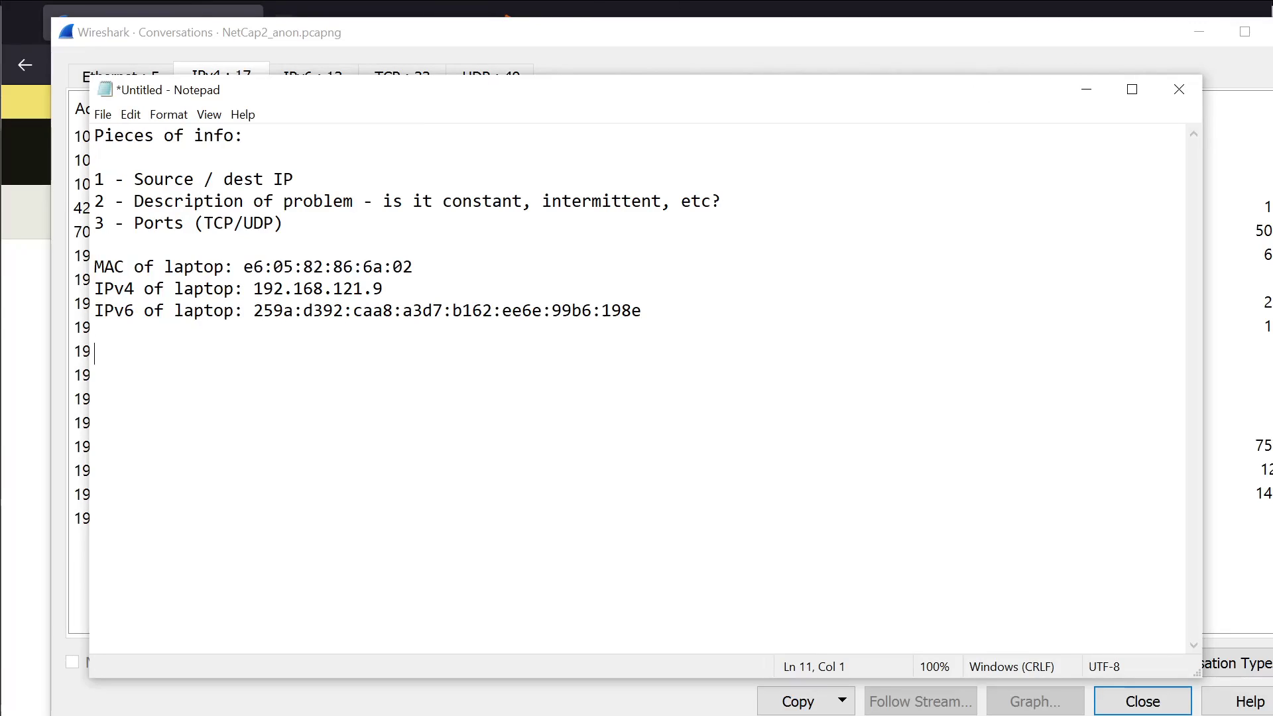
In Wireshark's Conversations window, sort the IPv4 conversations by Packets A → B in descending order and compare the busiest one with the laptop's IPv4 in Notepad.
drag(383, 289, 244, 289)
click(413, 267)
click(1037, 49)
mouse_move(1093, 29)
mouse_down()
mouse_move(992, 51)
mouse_move(1080, 46)
mouse_up()
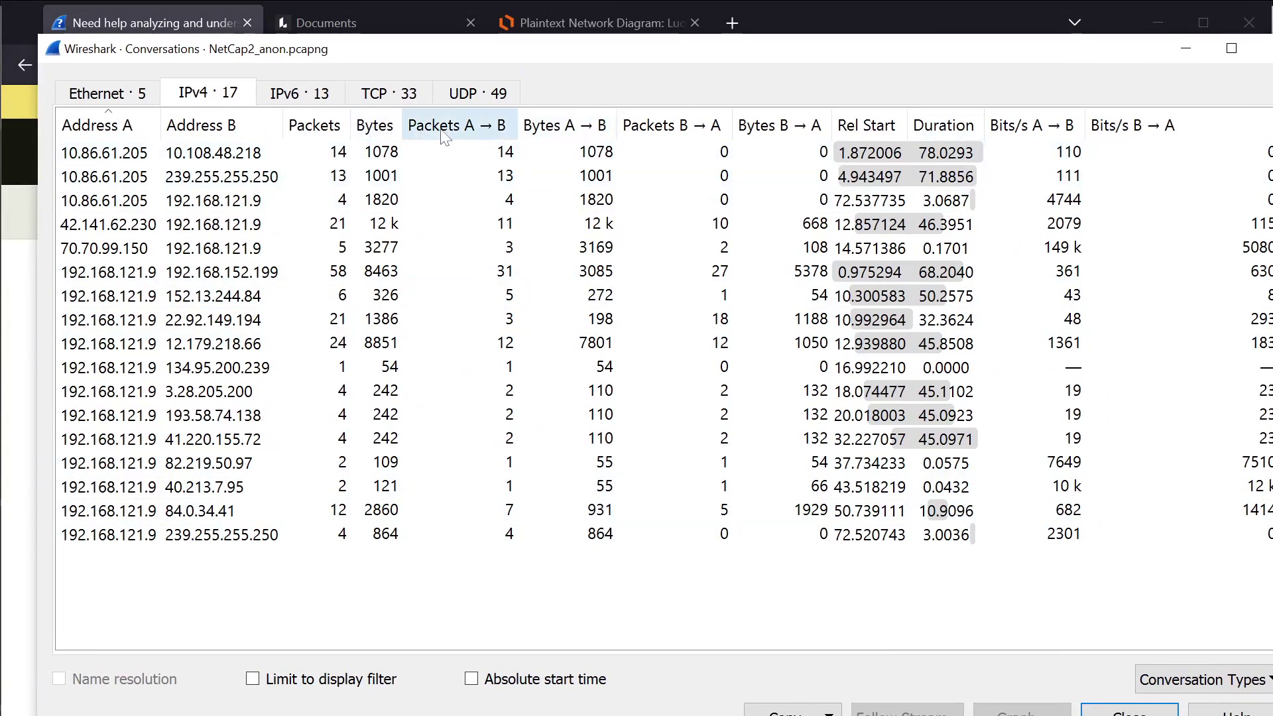
click(445, 136)
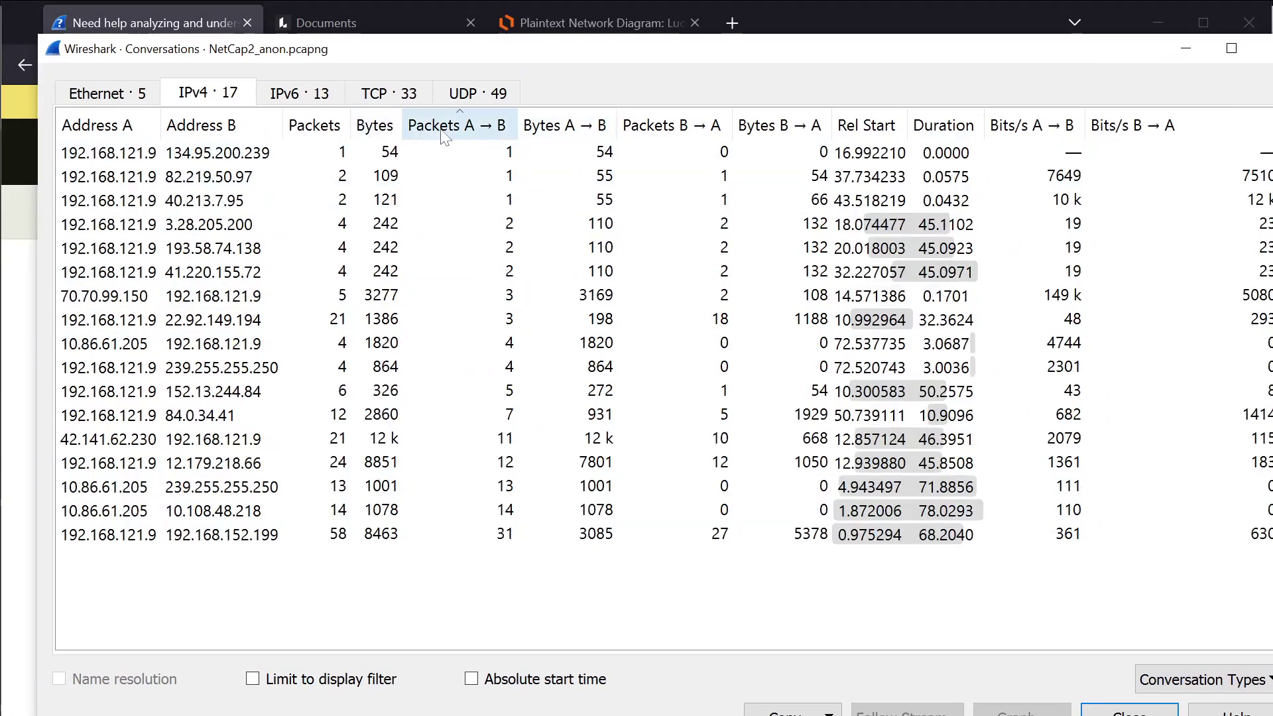
click(445, 136)
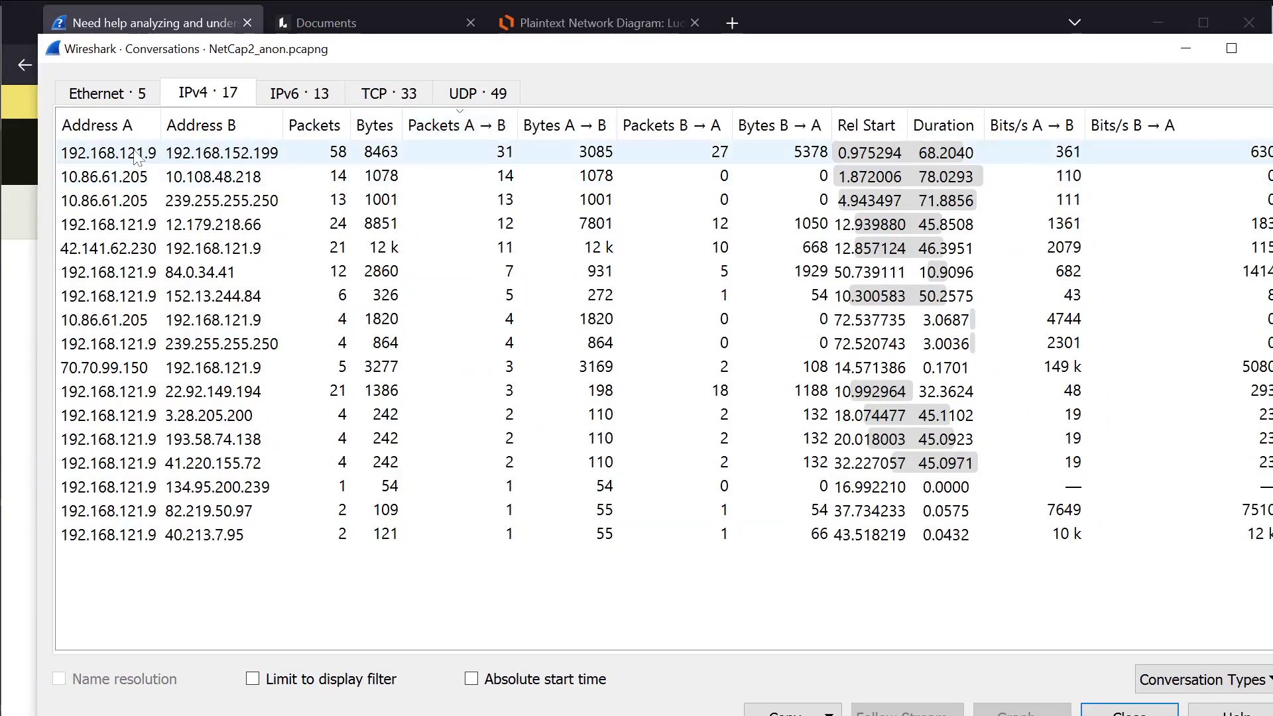
key(alt+Tab)
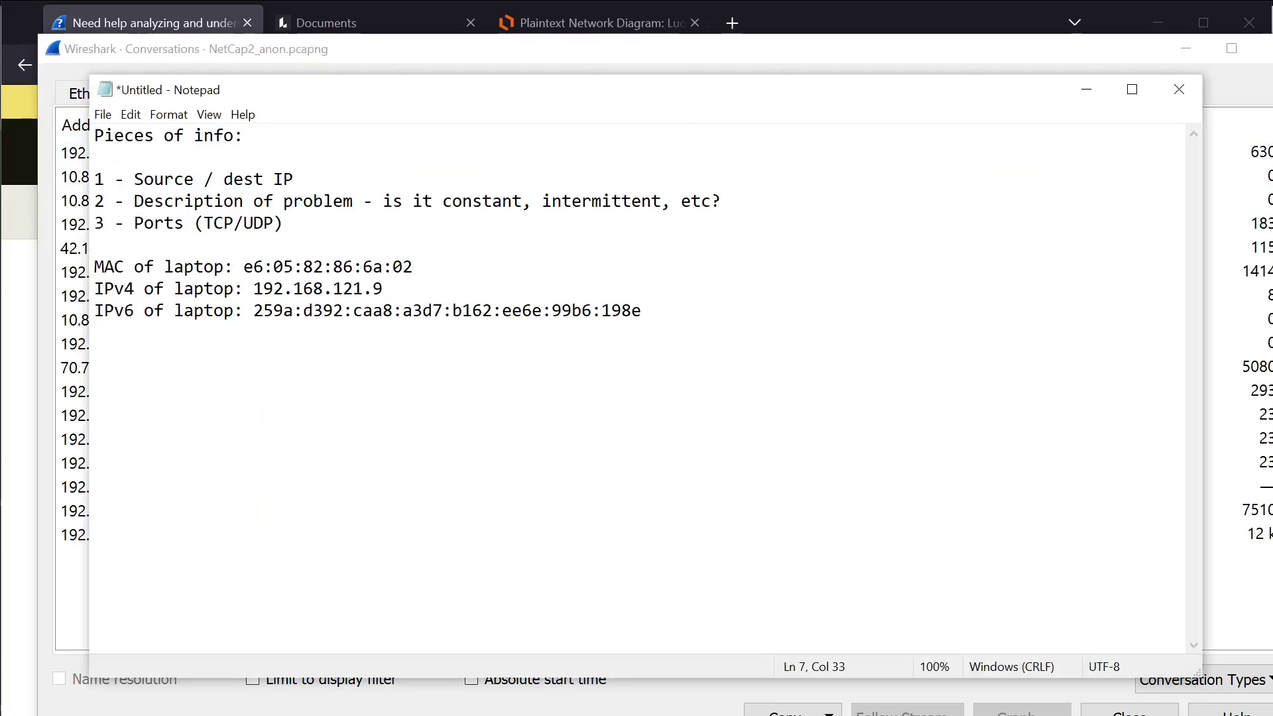
key(alt+Tab)
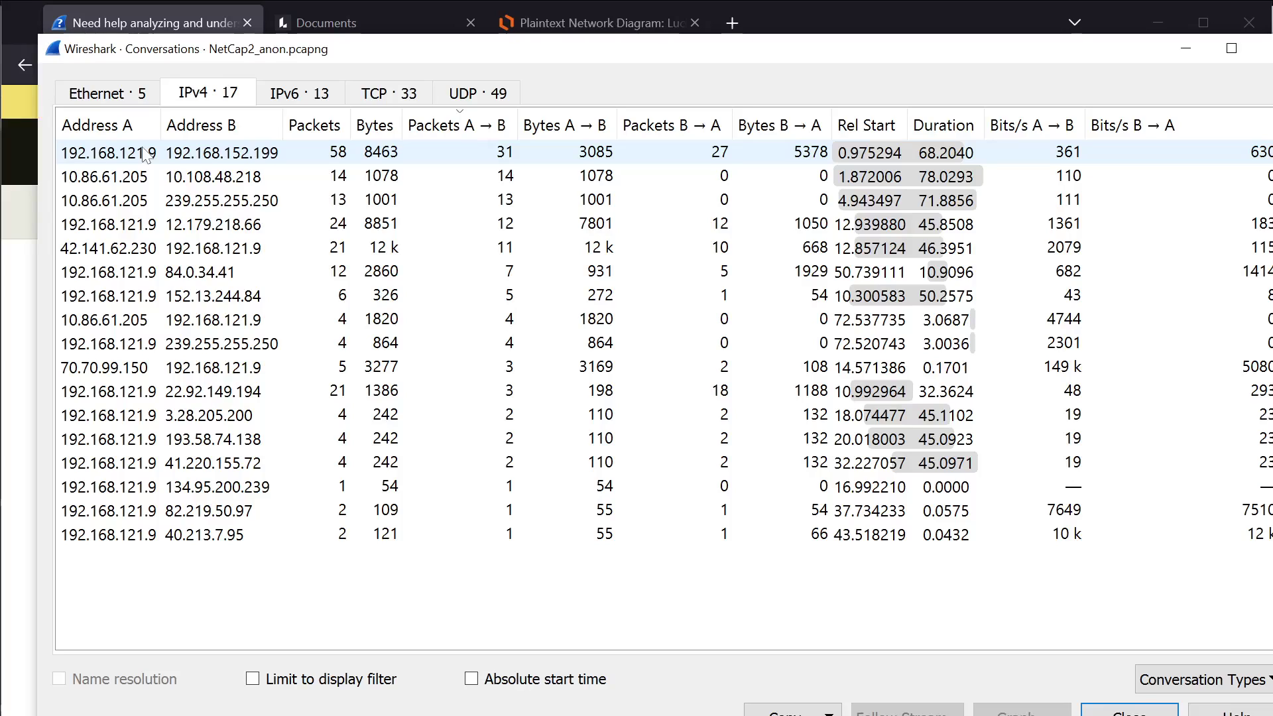
Show the IPv6 conversations and sort them by Bytes in descending order.
click(302, 98)
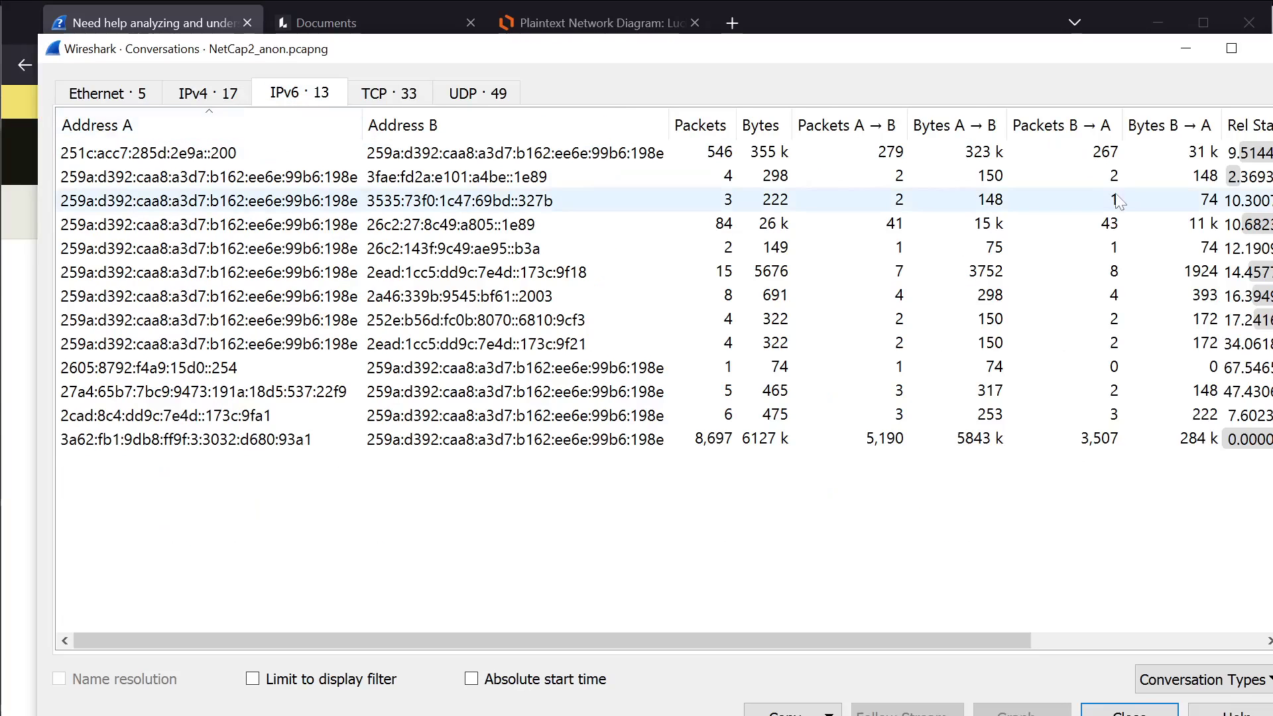
click(762, 126)
click(764, 126)
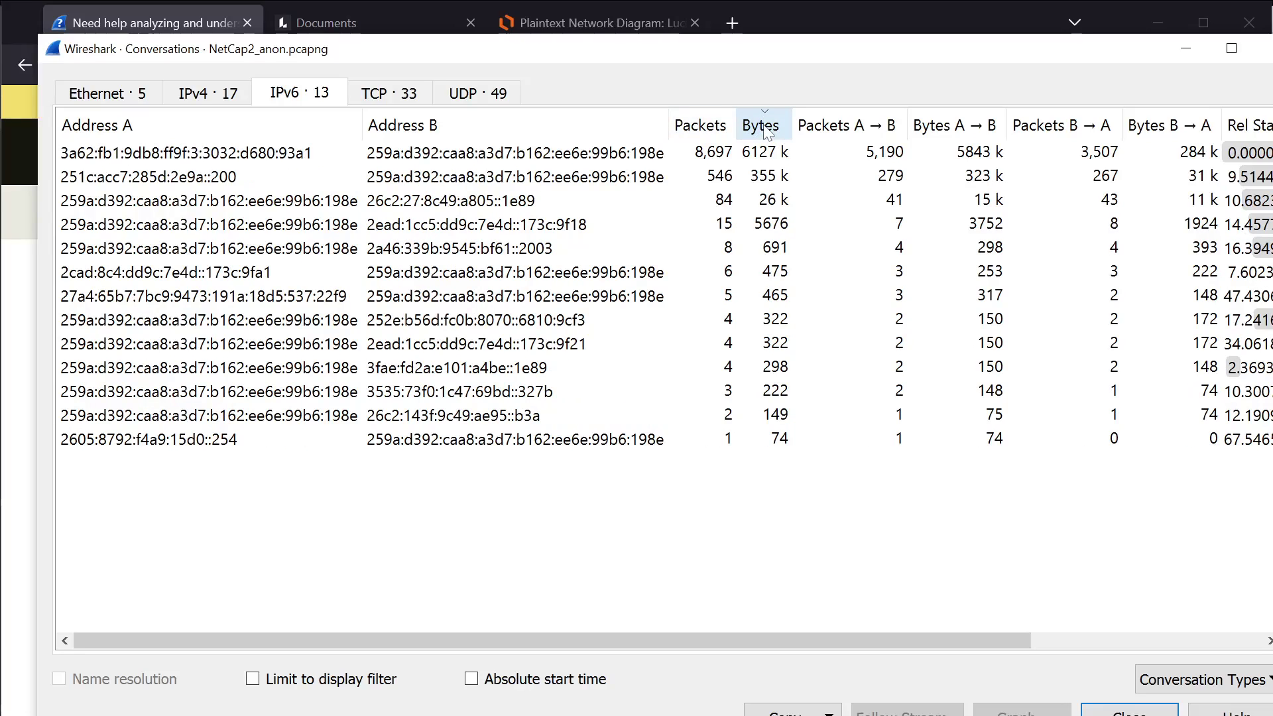
Prepare, without applying, a display filter for both directions (A ↔ B) of the IPv6 conversation with the most bytes.
click(773, 154)
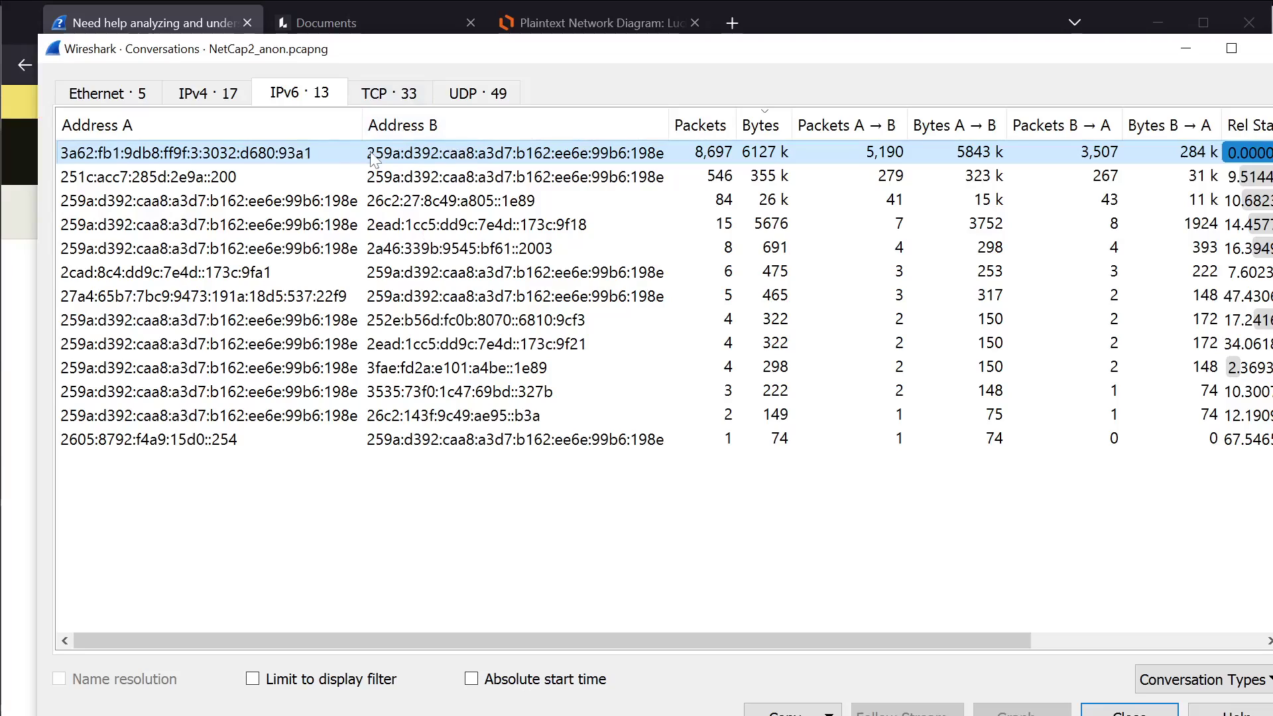
right_click(348, 151)
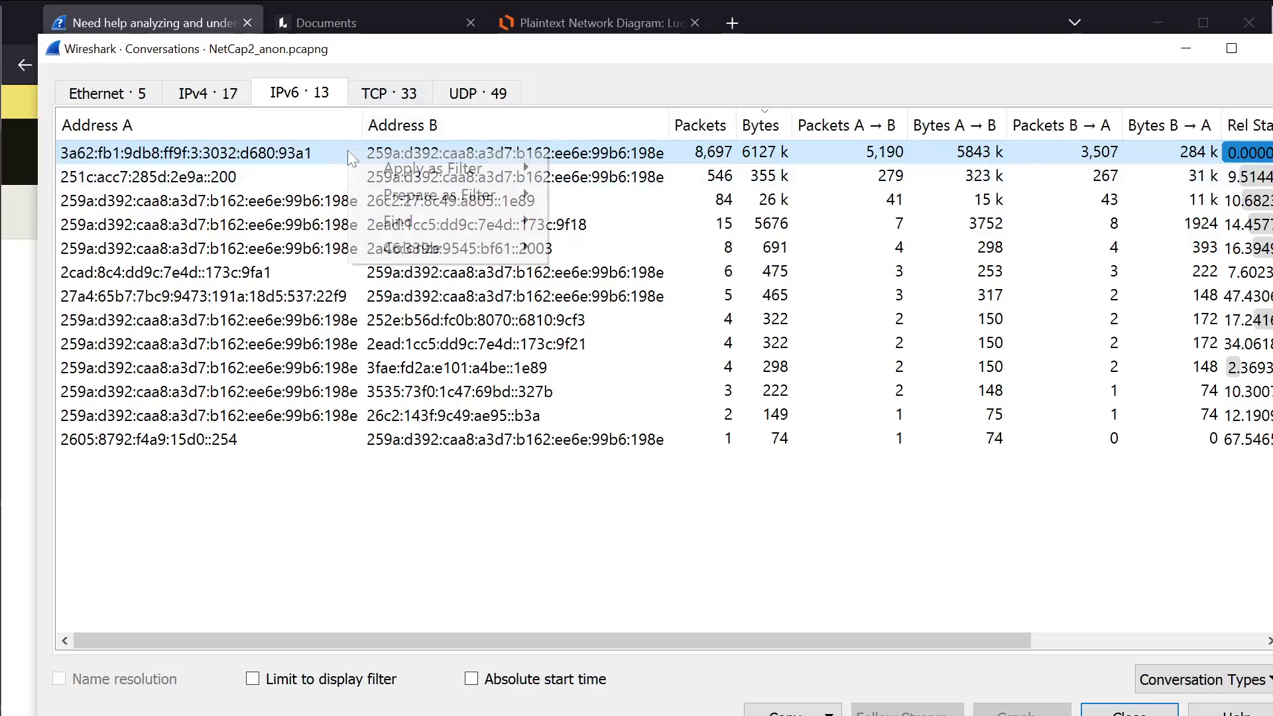
mouse_move(493, 168)
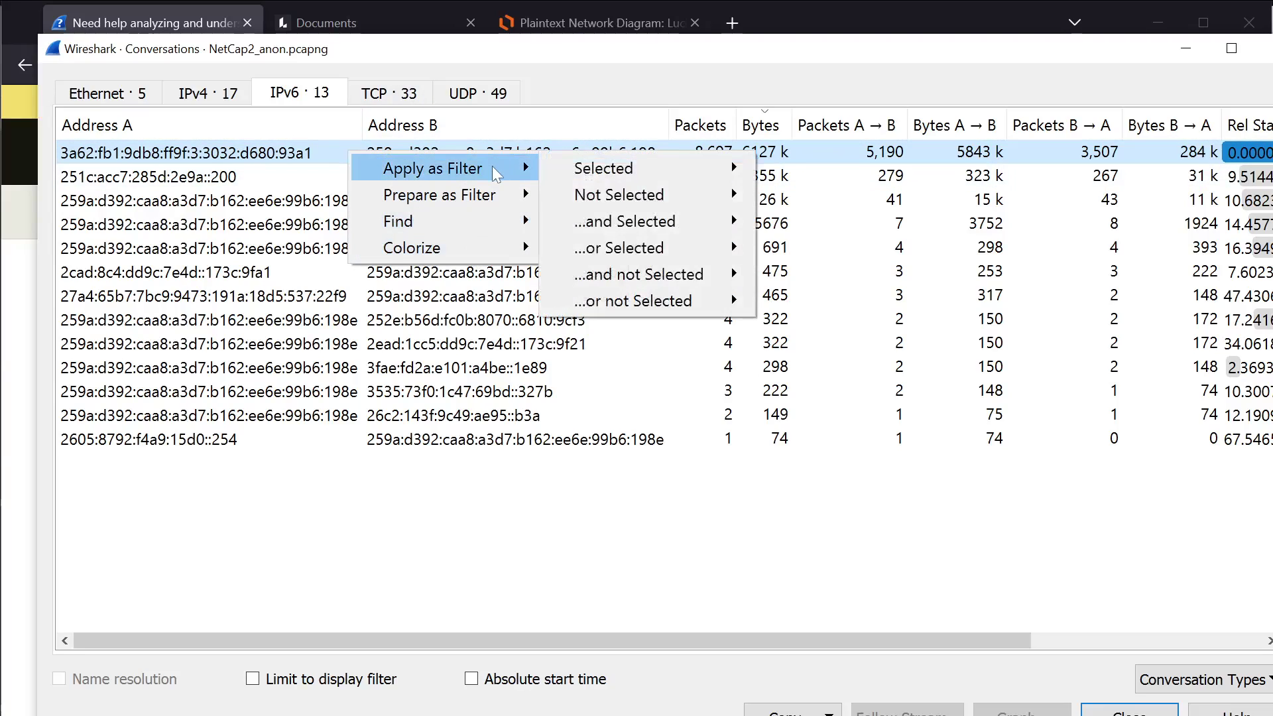
mouse_move(504, 195)
mouse_move(702, 195)
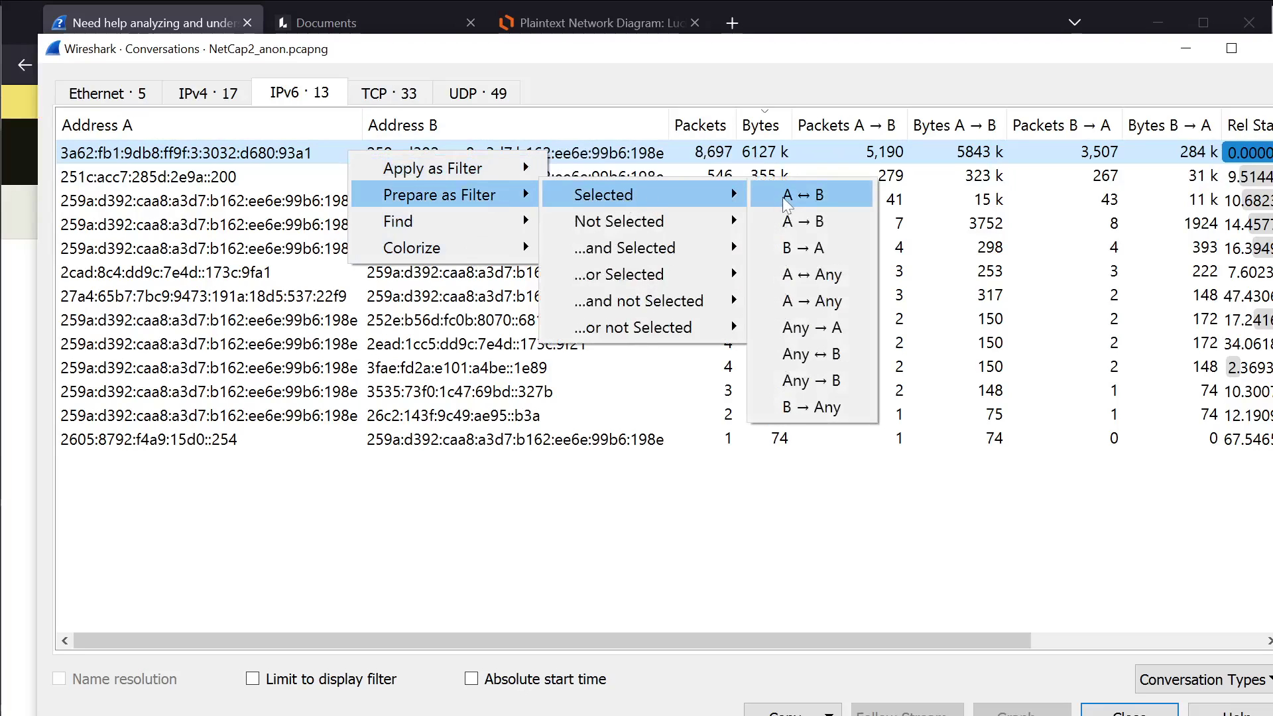
click(785, 194)
right_click(441, 158)
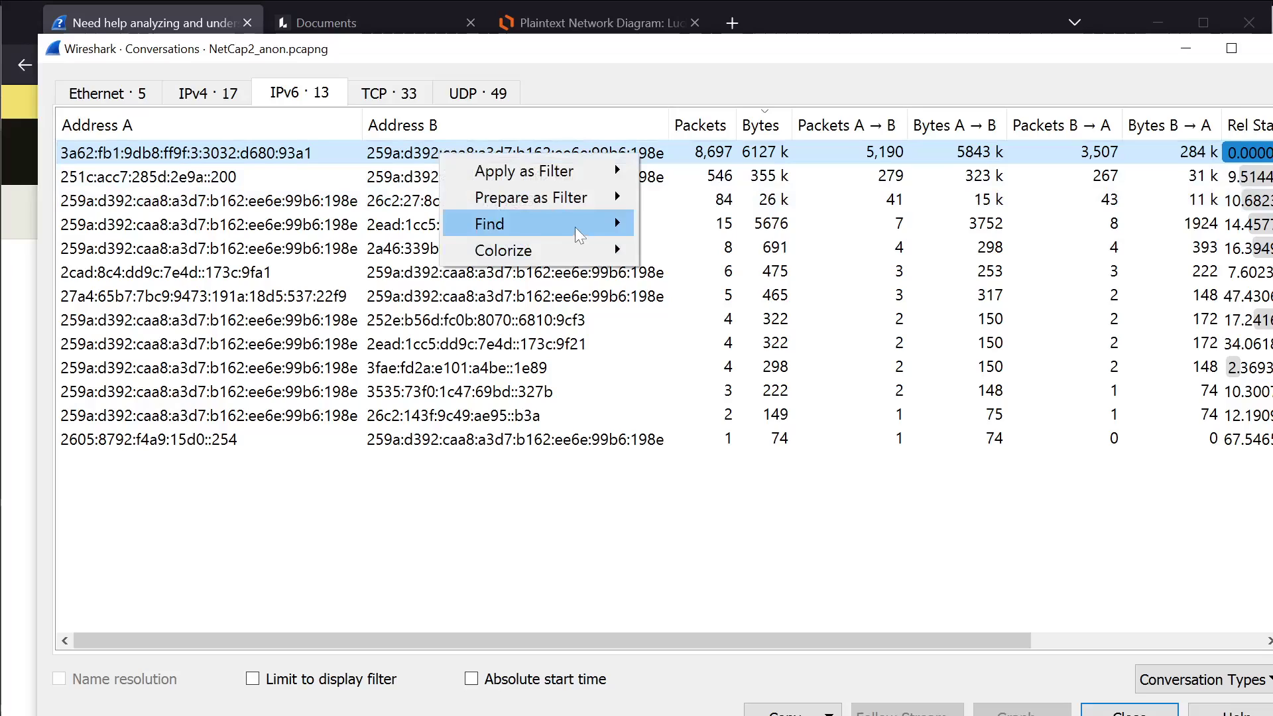
mouse_move(579, 199)
mouse_move(719, 194)
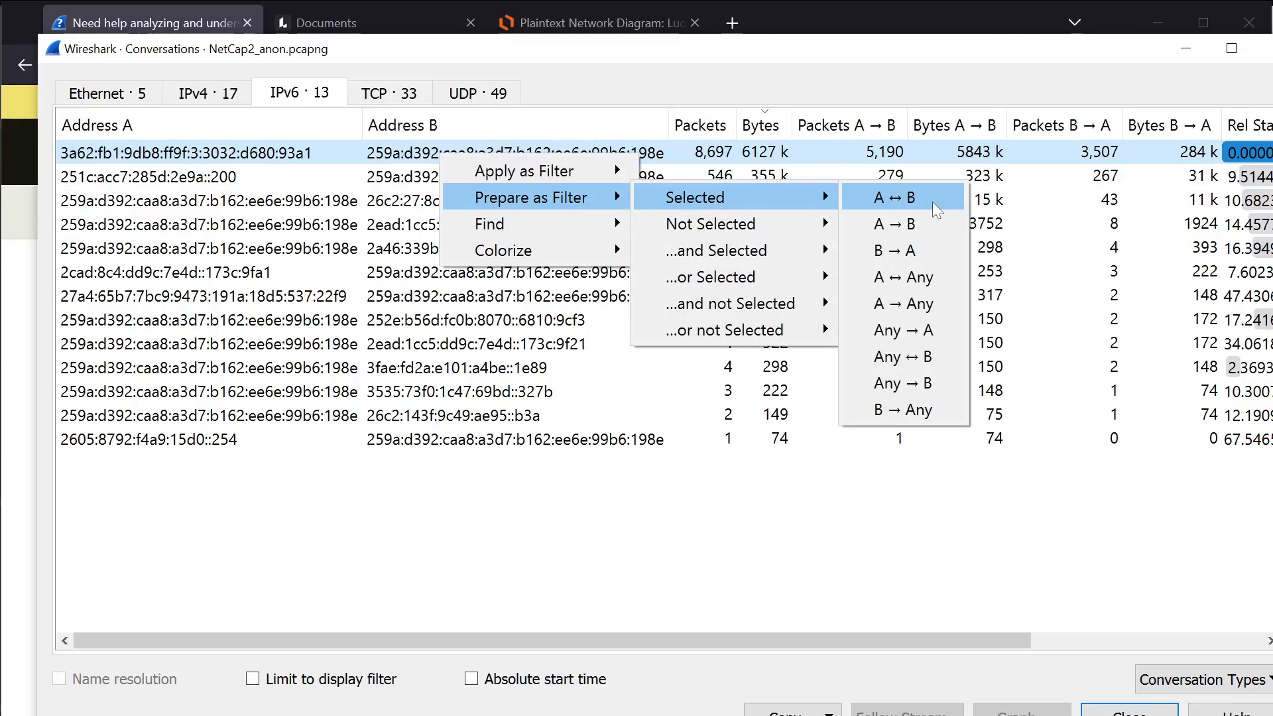
click(933, 201)
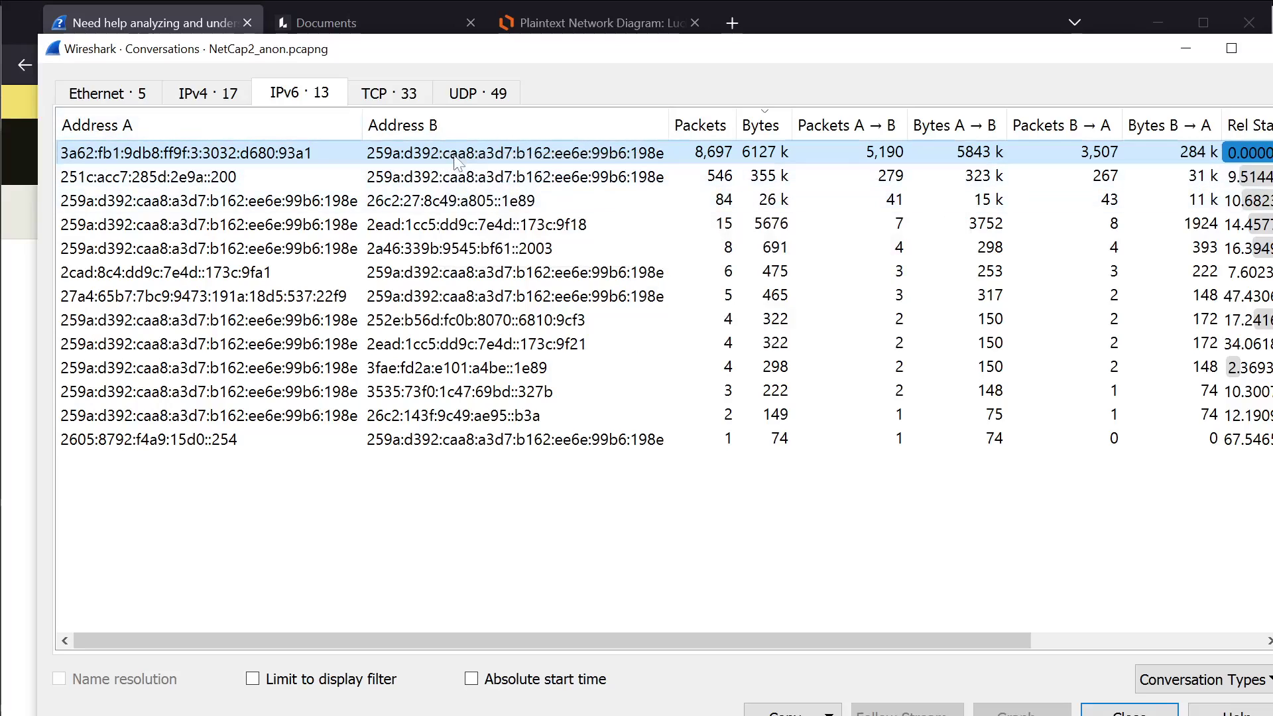
Look through the TCP and UDP conversation lists and return to the IPv6 conversations.
click(391, 101)
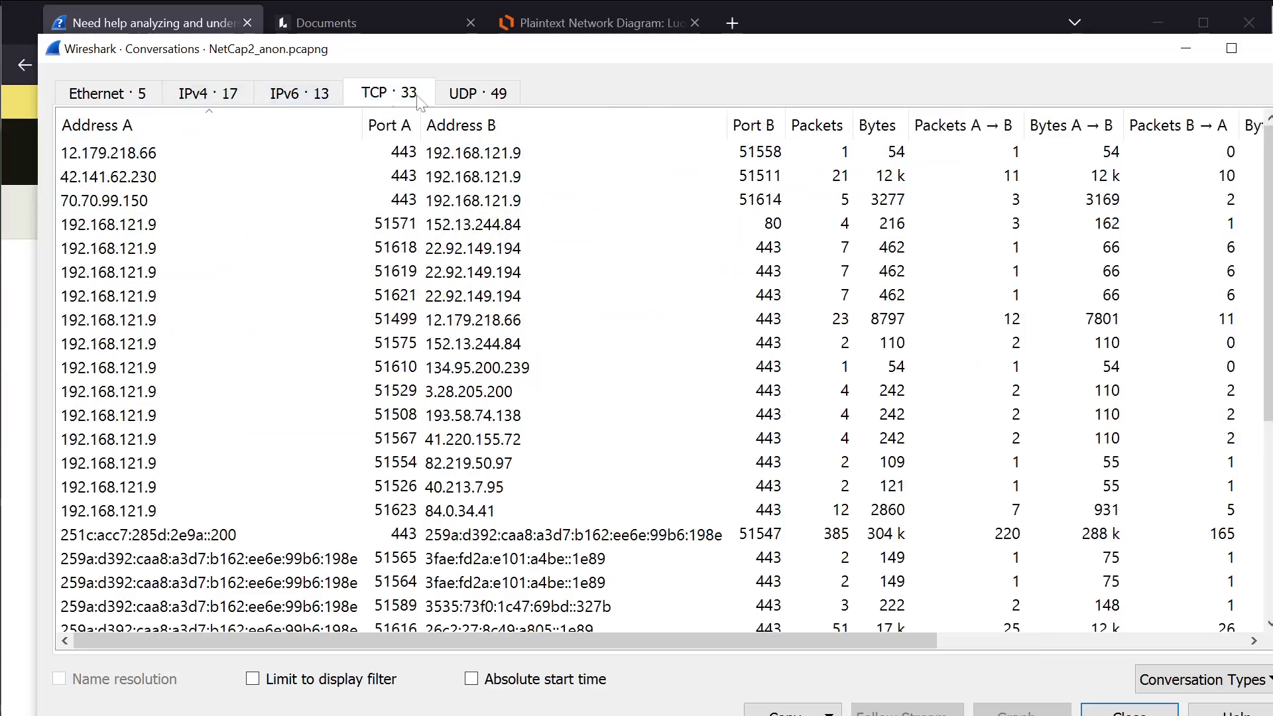
click(497, 95)
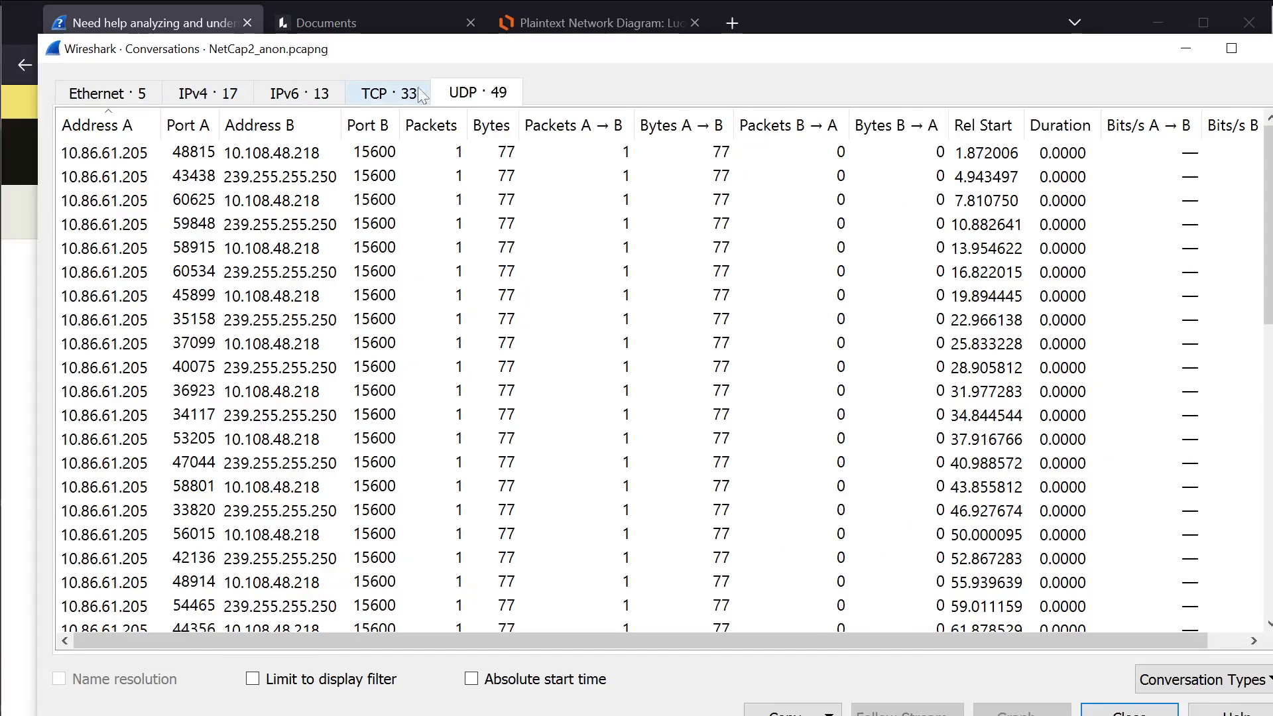
scroll(408, 299, down, 10)
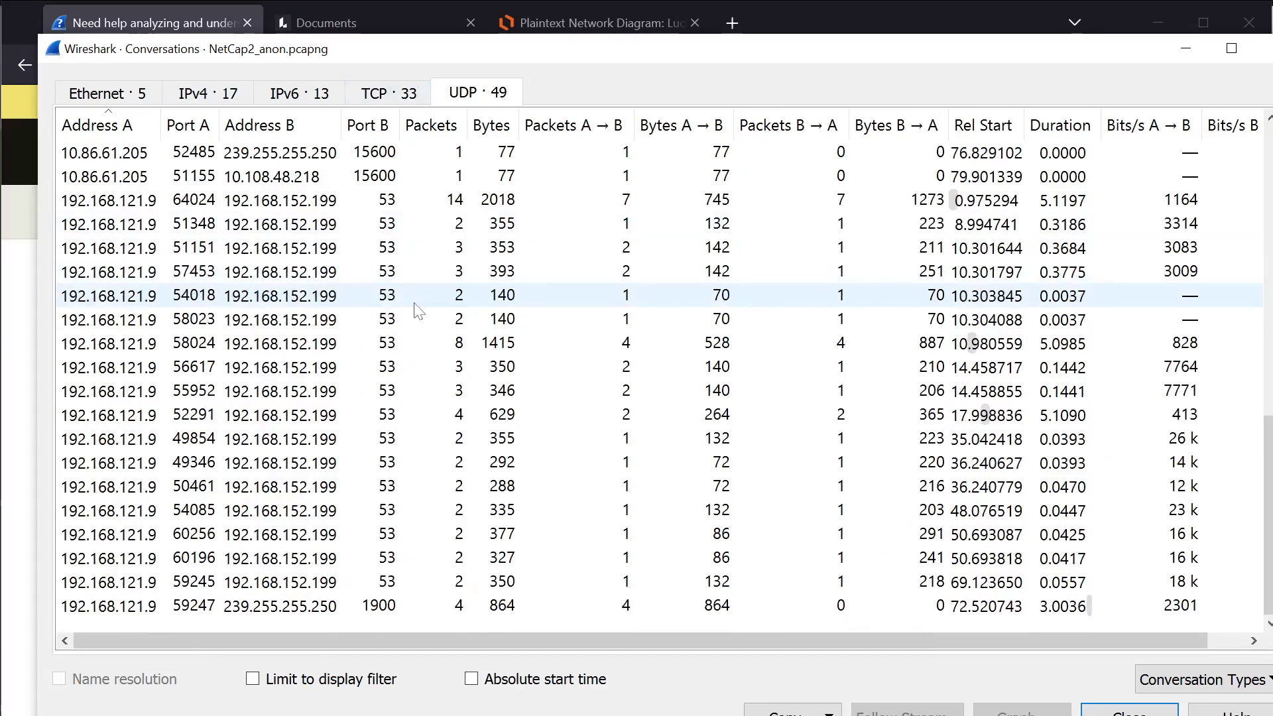
scroll(413, 309, up, 10)
click(389, 93)
scroll(445, 338, down, 5)
scroll(444, 339, up, 5)
click(299, 92)
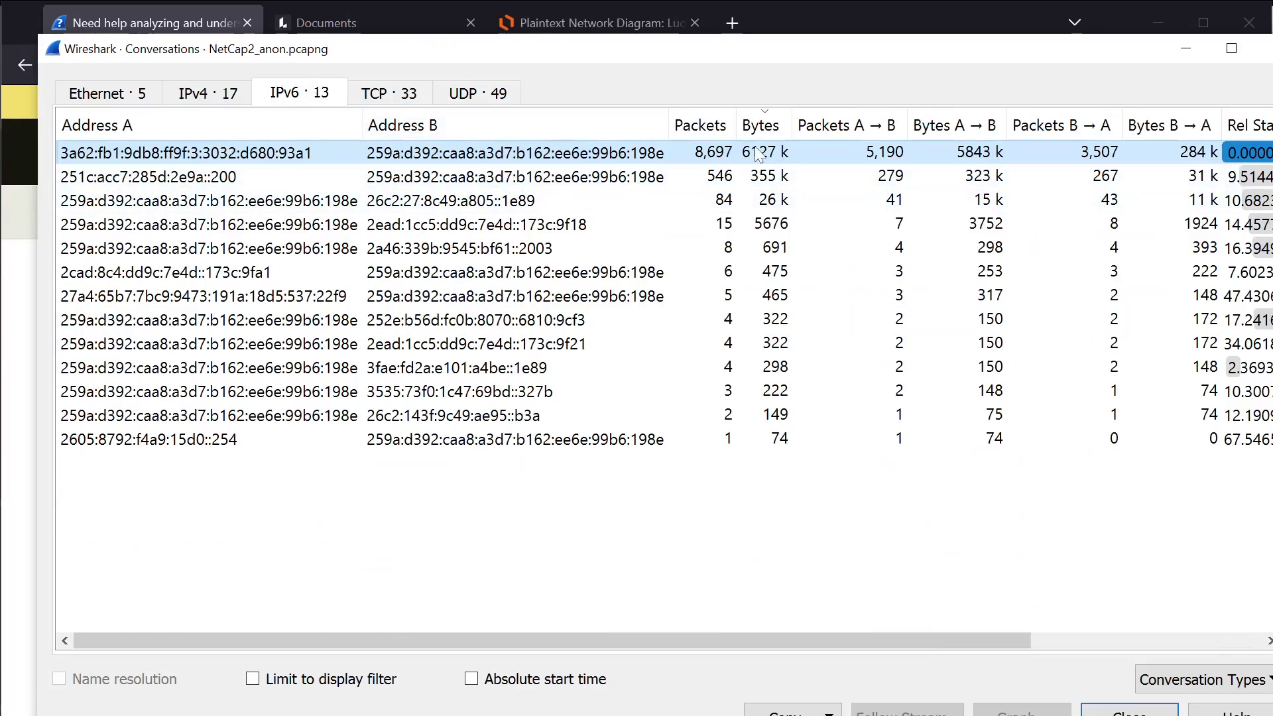
Return to the main capture window and apply the prepared filter for traffic between 3a62:fb1:9db8:ff9f:3:3032:d680:93a1 and the laptop's IPv6 address.
double_click(941, 54)
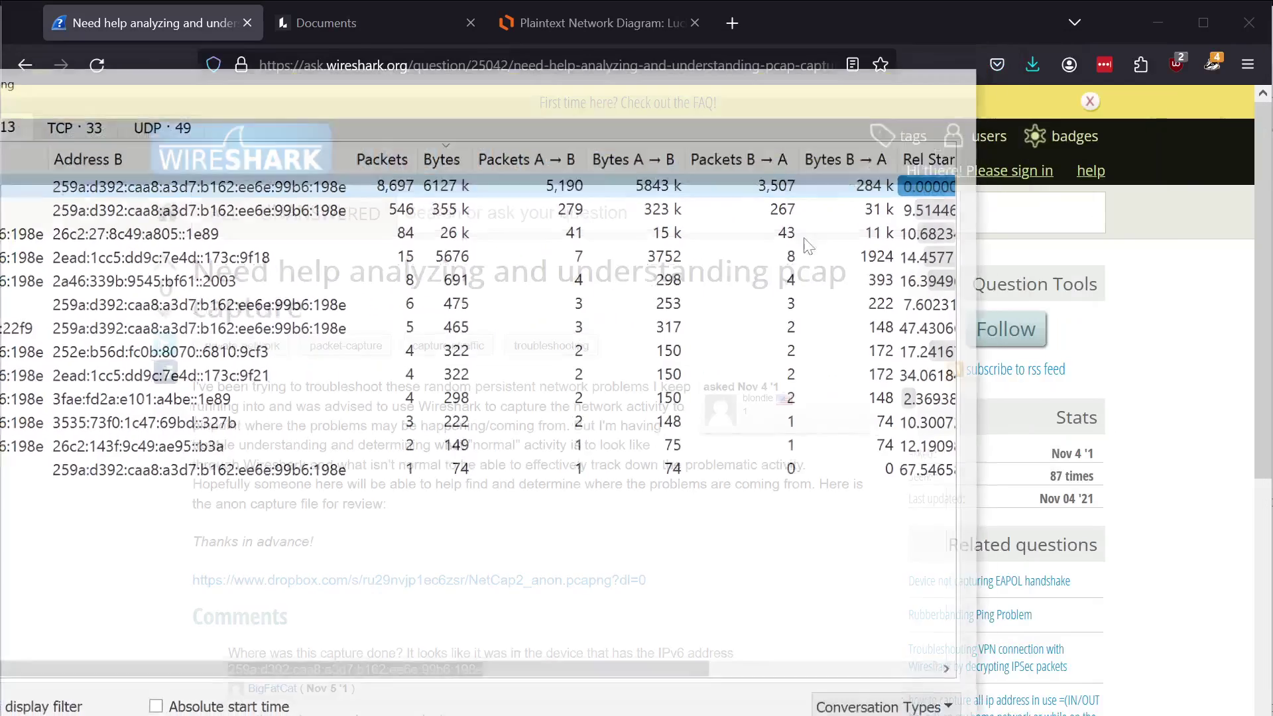
click(960, 87)
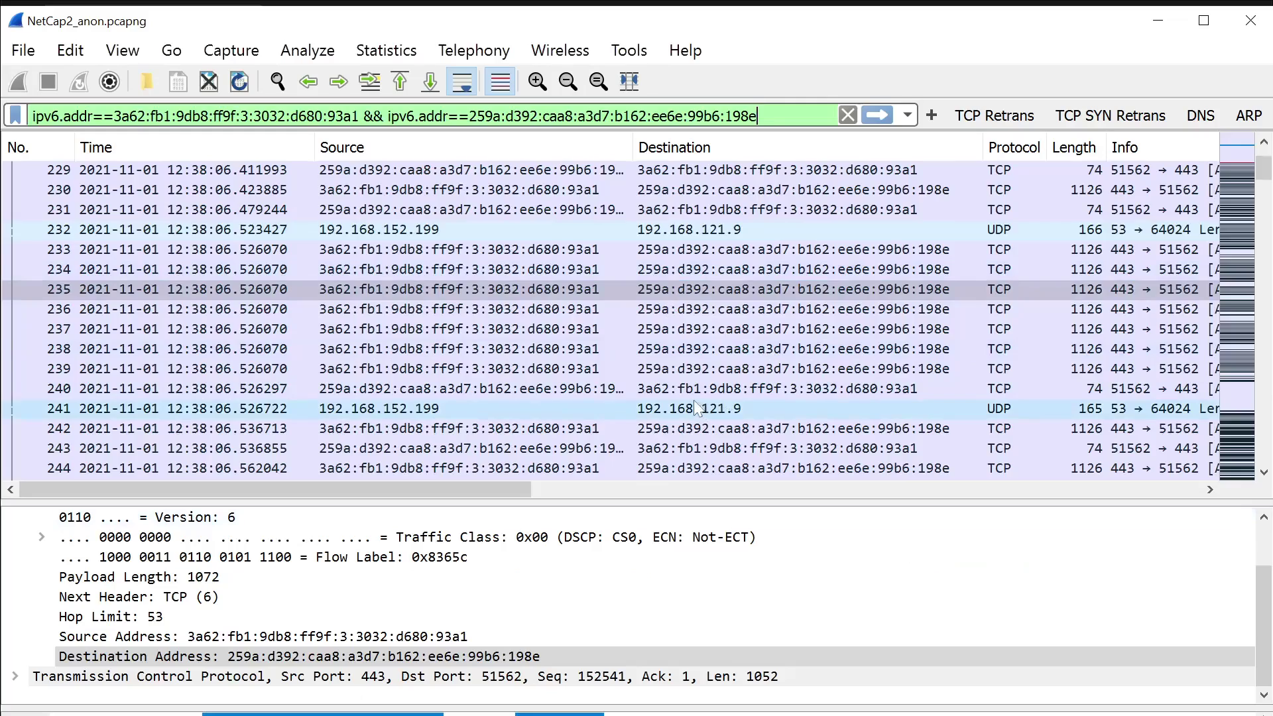
scroll(696, 408, down, 17)
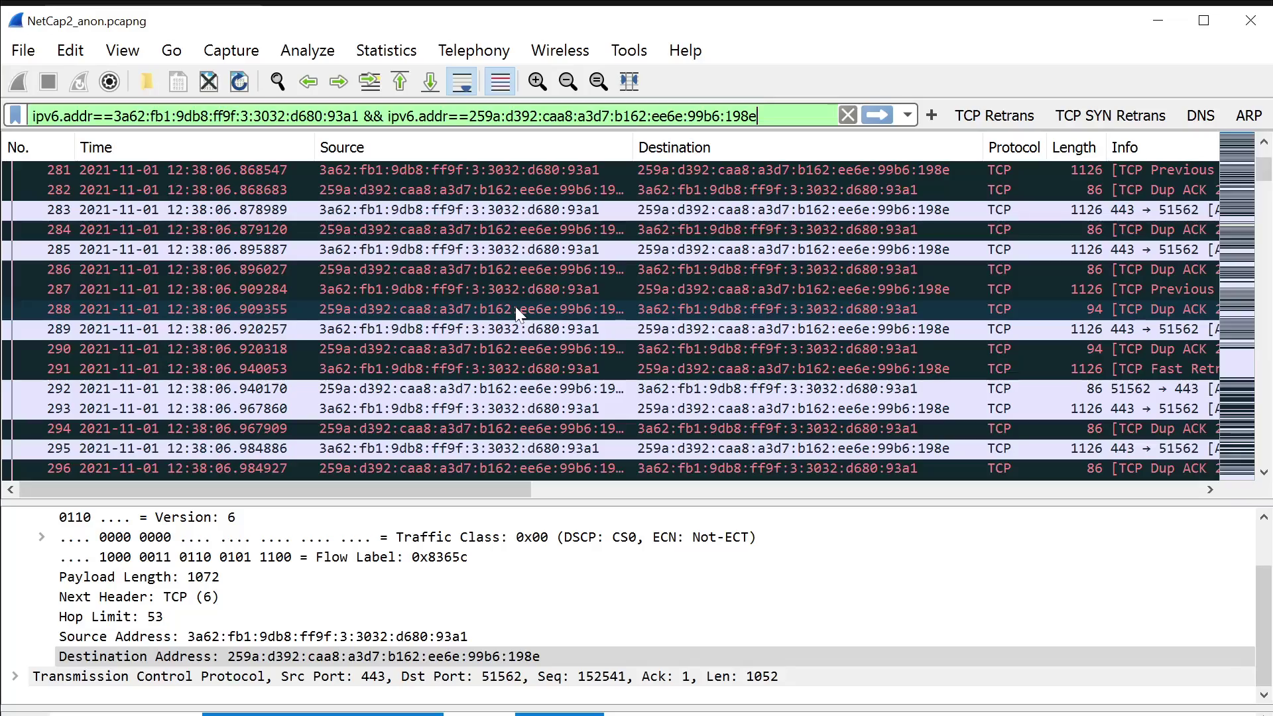
scroll(516, 312, up, 20)
scroll(514, 318, up, 6)
drag(763, 117, 214, 166)
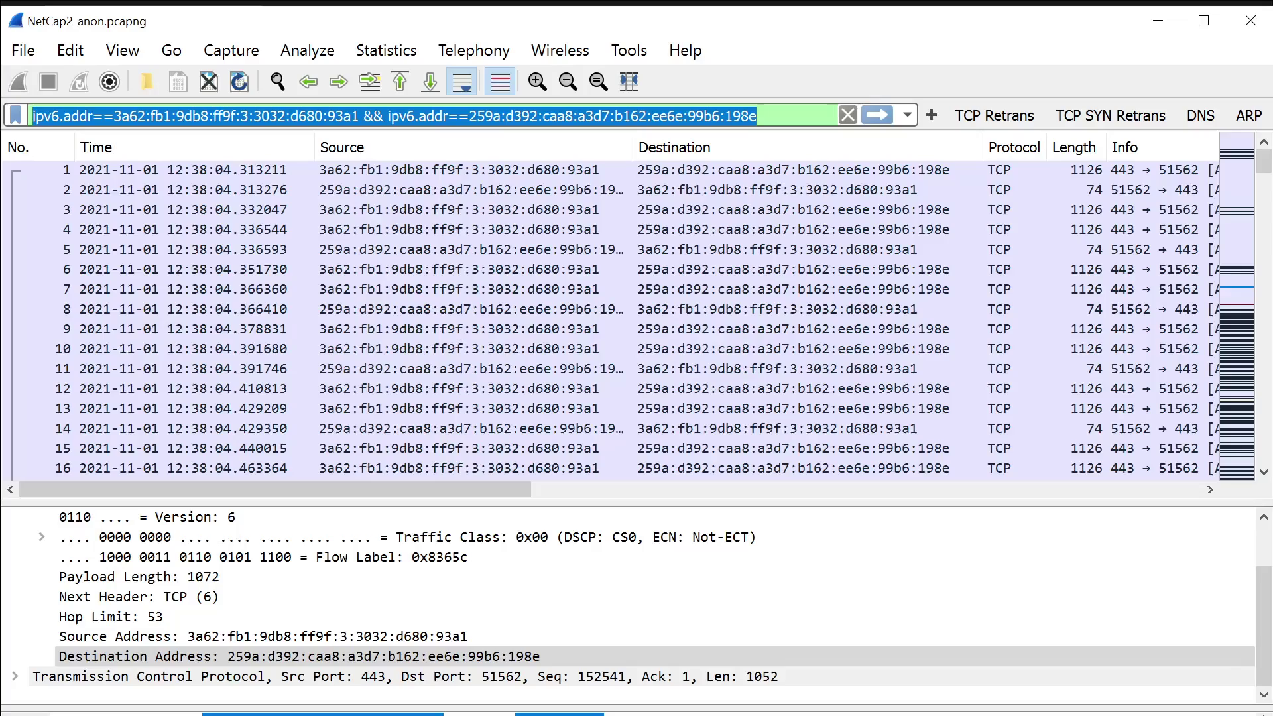
key(Return)
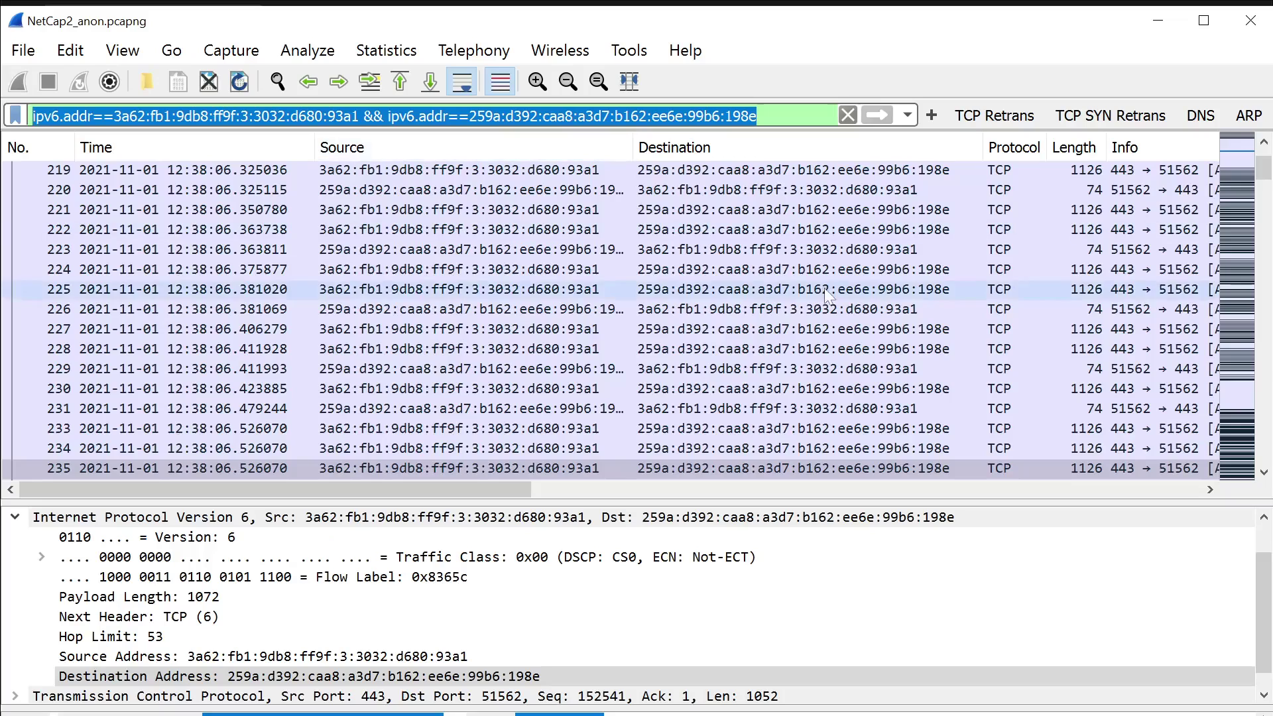
Examine the filtered packets for TCP problems such as duplicate ACKs and retransmissions, and go back to the first packet.
scroll(810, 308, down, 20)
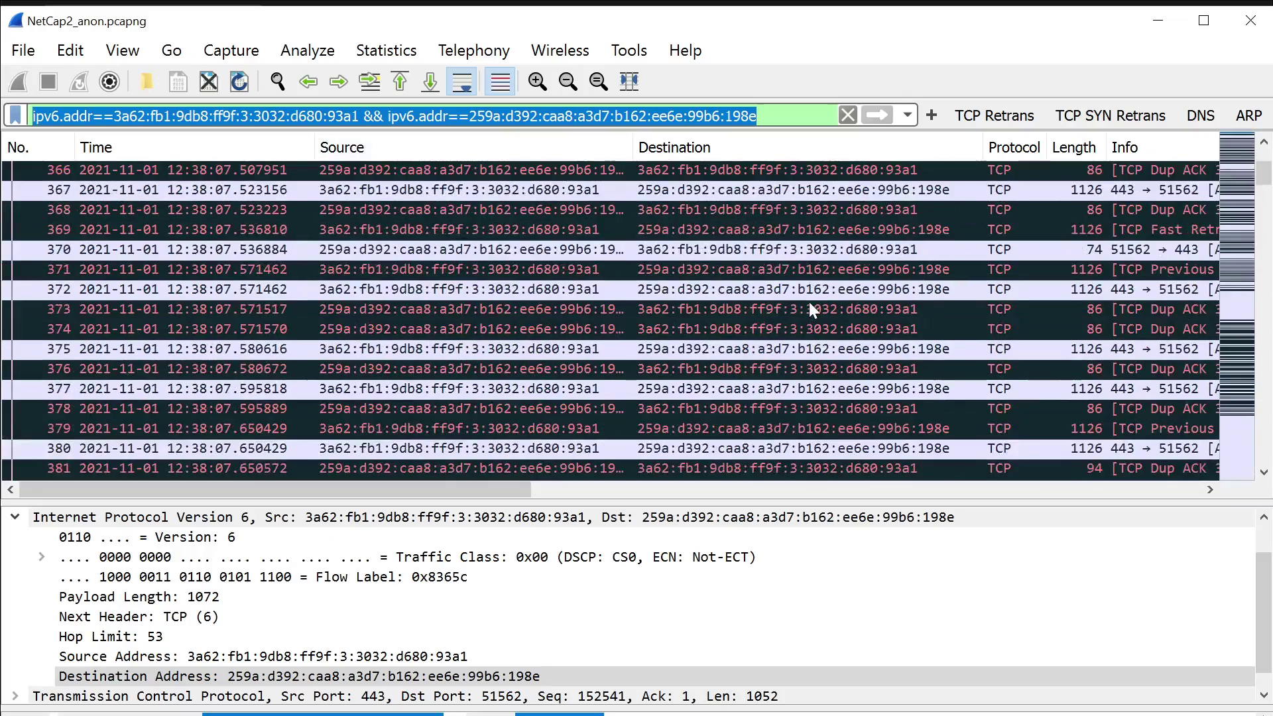
scroll(810, 301, down, 20)
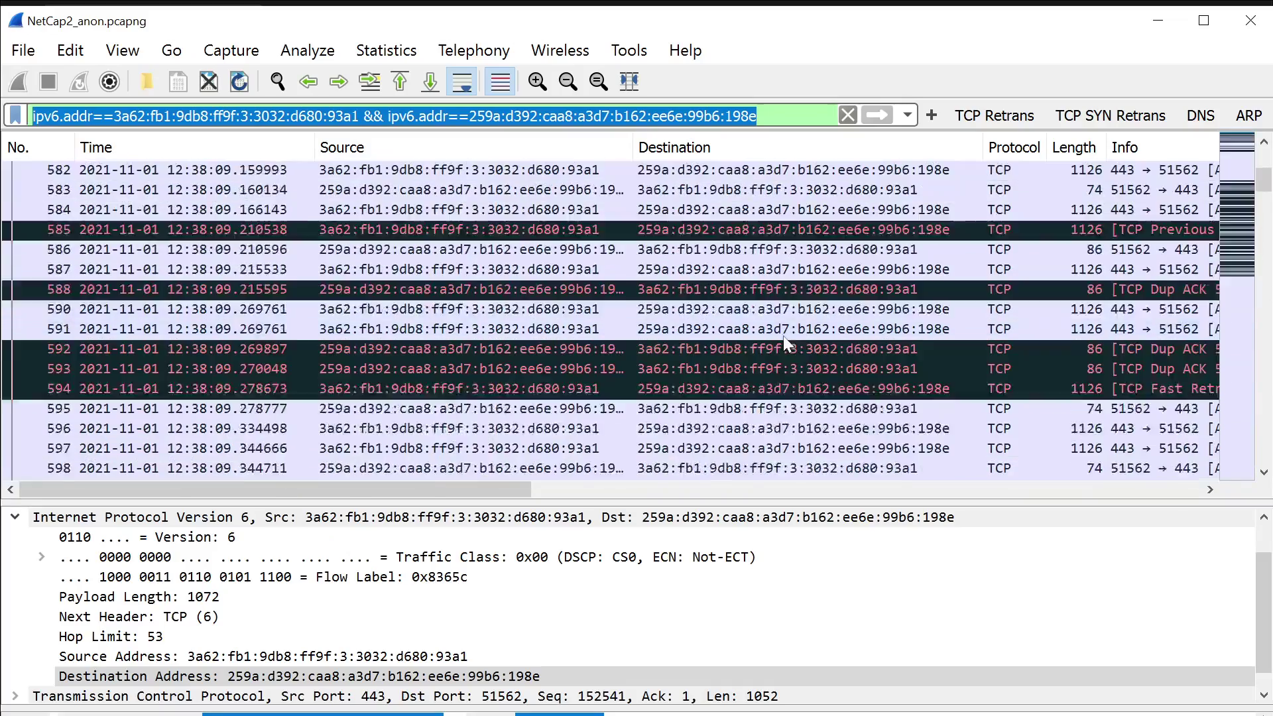
scroll(783, 334, up, 20)
scroll(784, 331, up, 20)
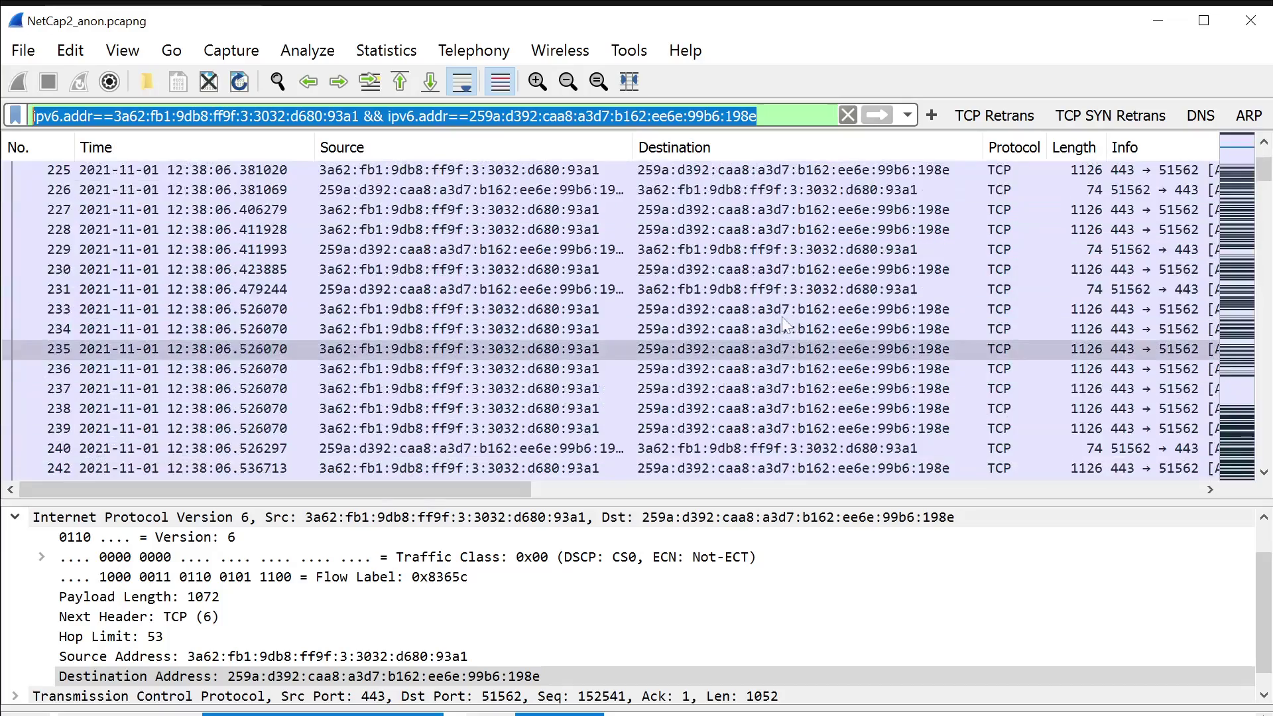
scroll(783, 325, up, 20)
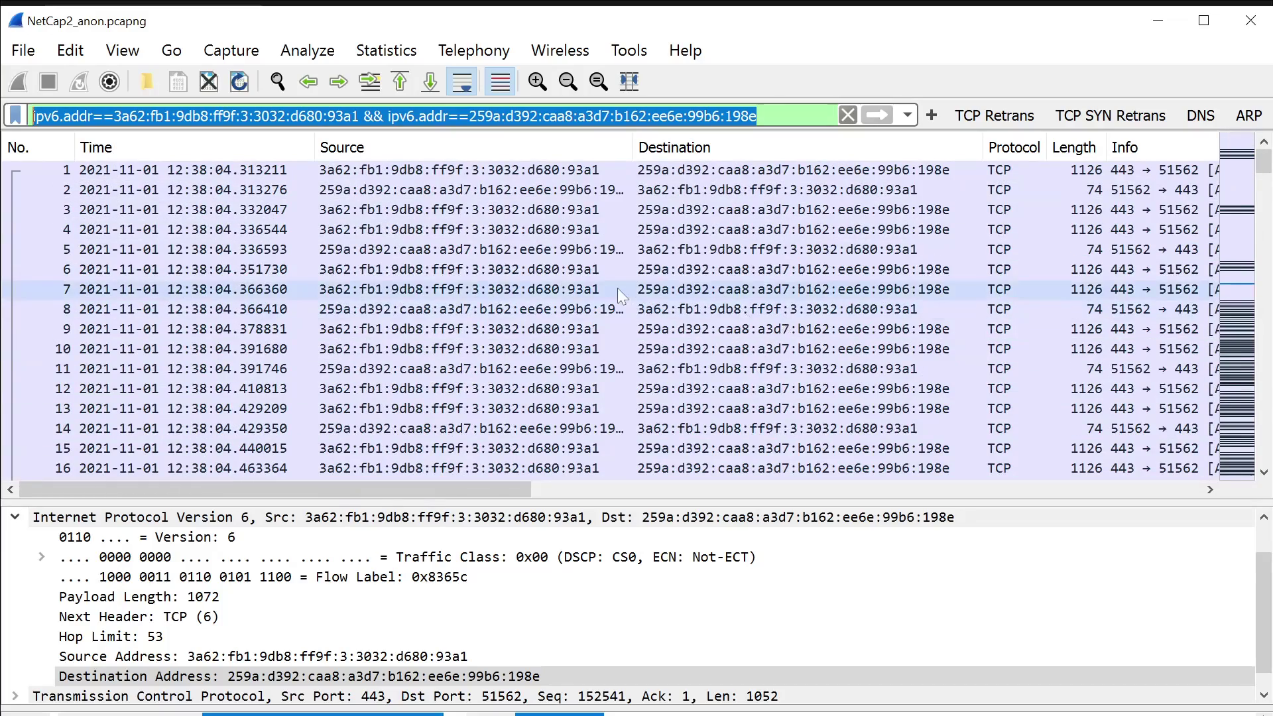
Open the Round Trip Time graph for the TCP stream of the first packet.
click(610, 170)
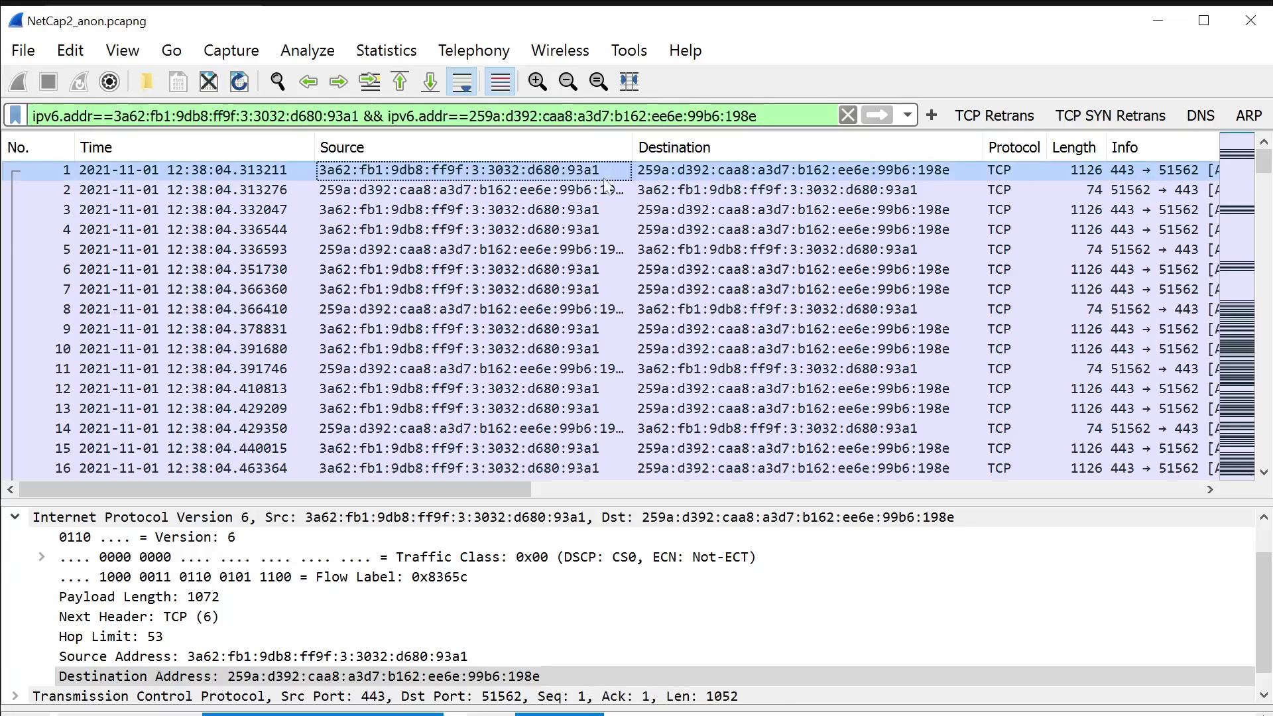
right_click(174, 175)
key(Escape)
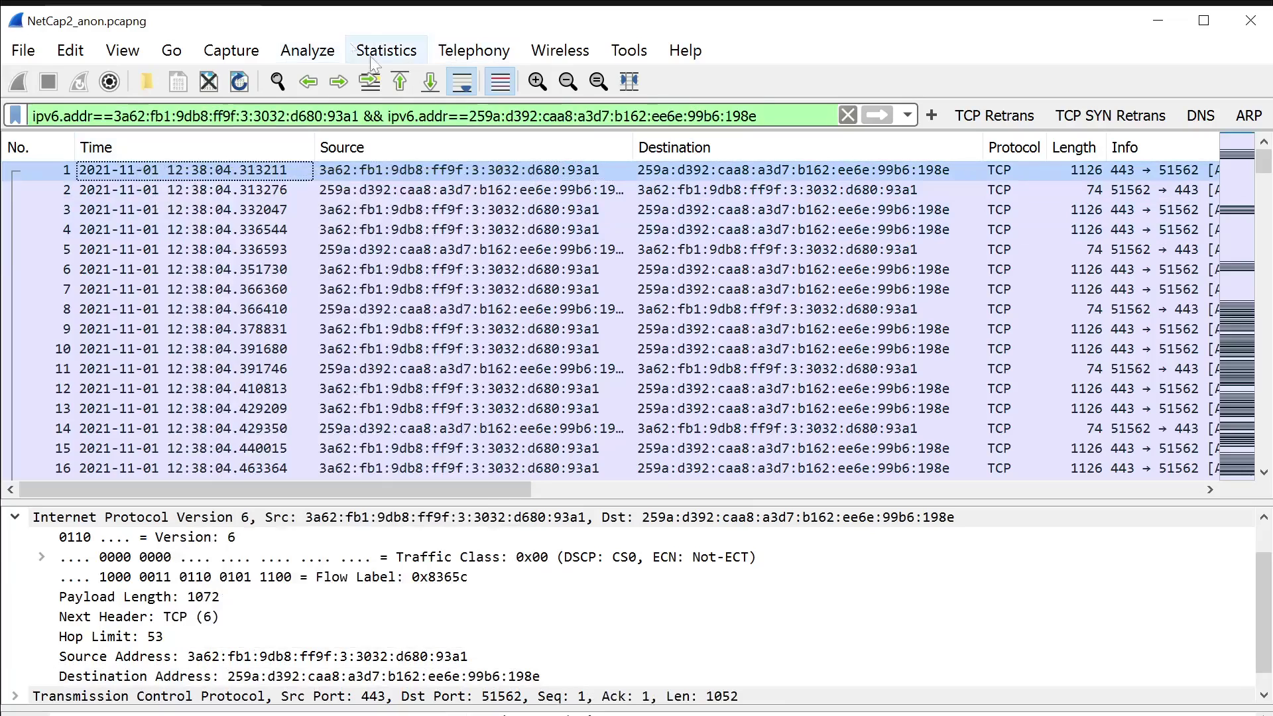
click(307, 51)
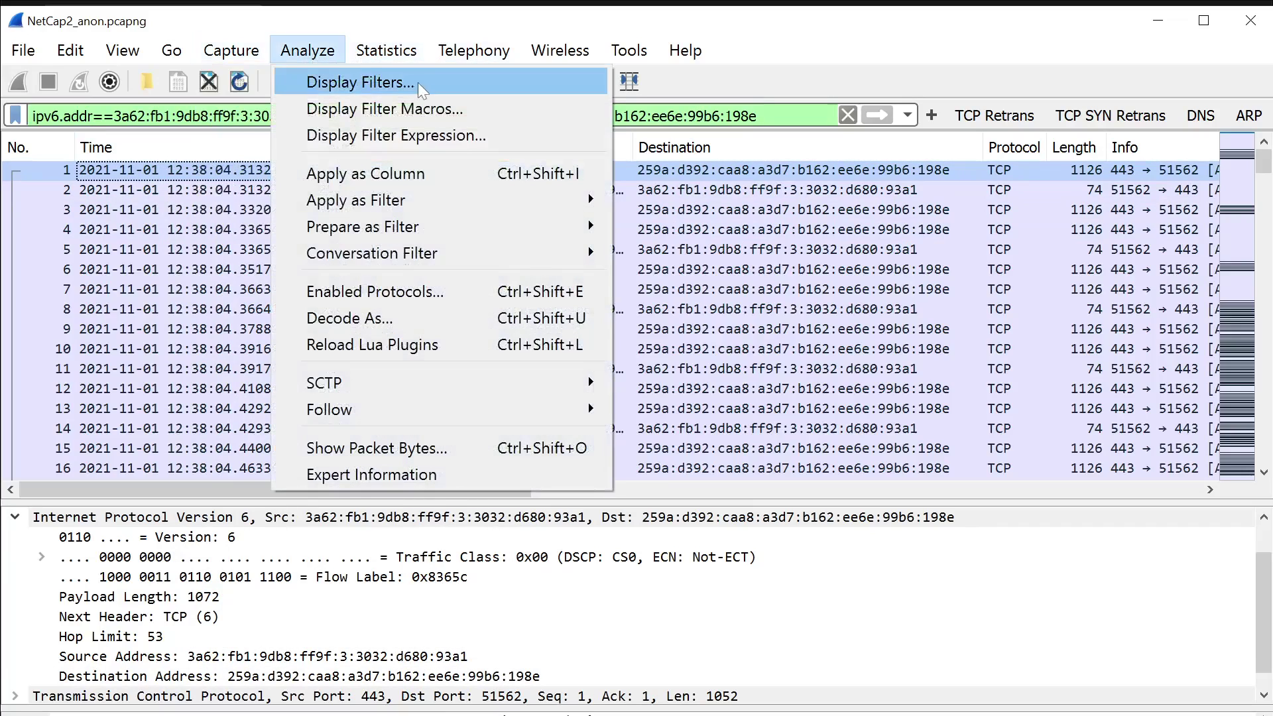
mouse_move(387, 50)
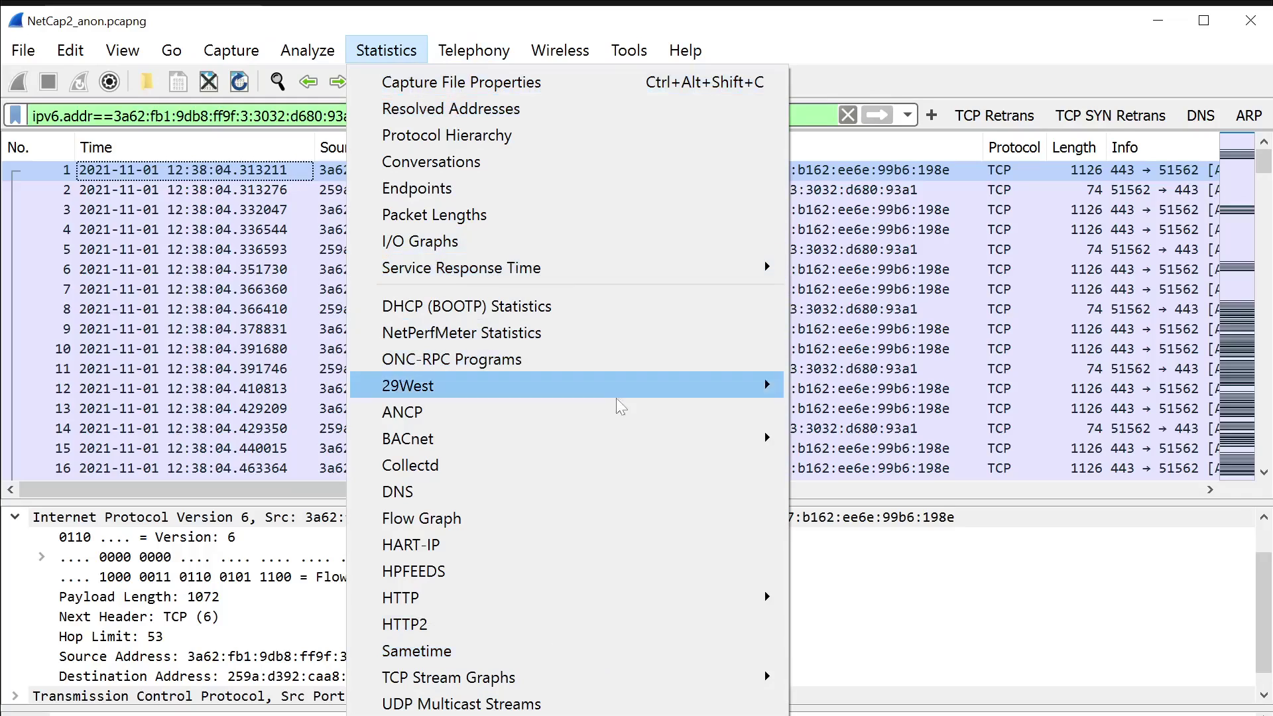
mouse_move(631, 673)
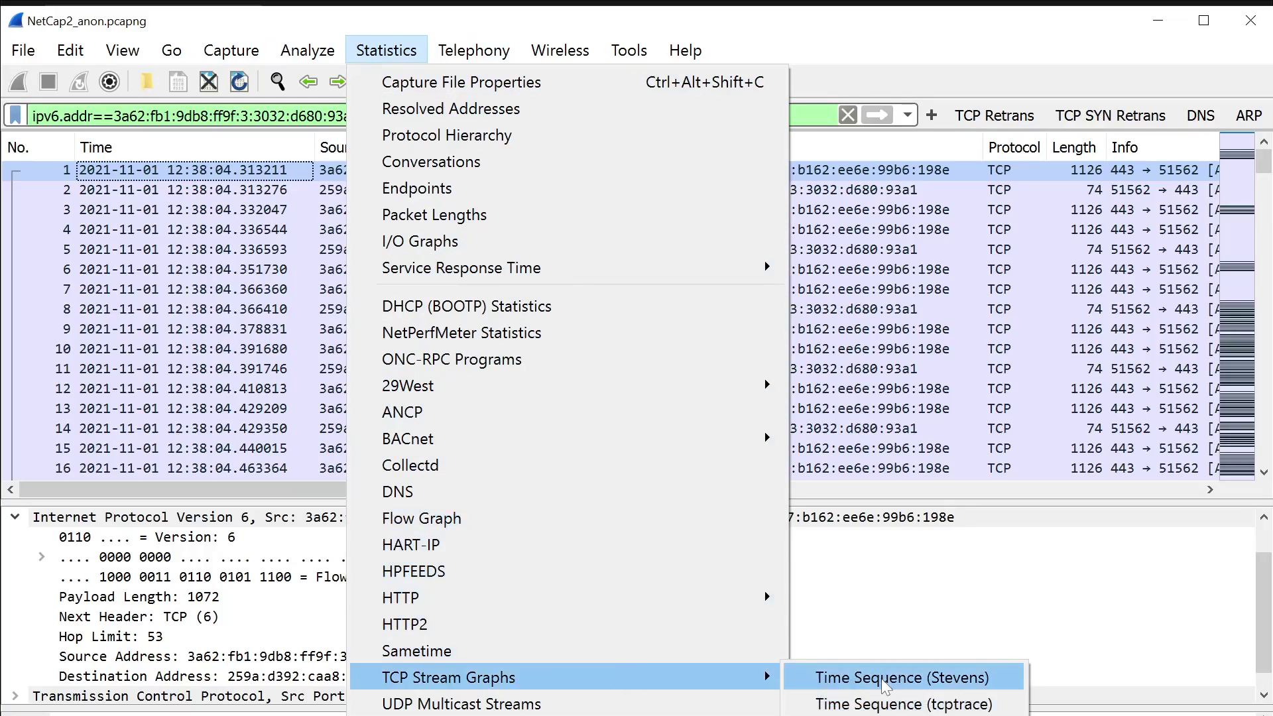
click(903, 704)
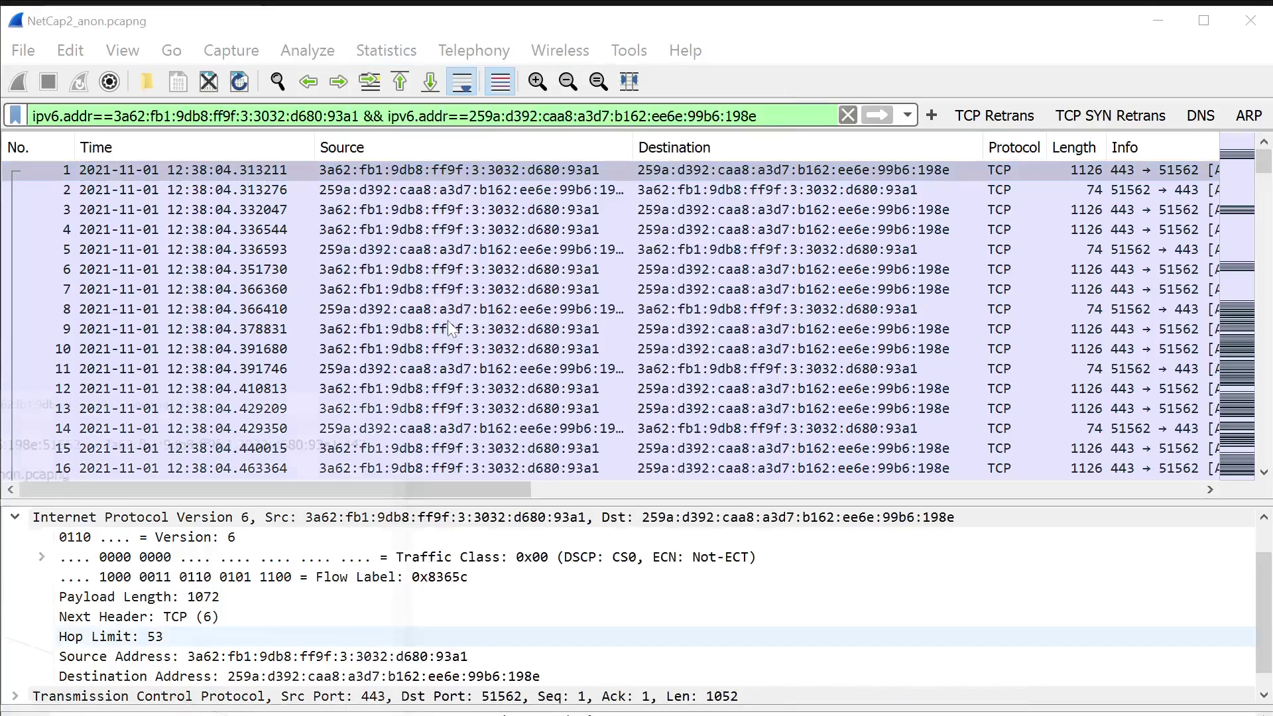
Switch the graph's direction to traffic from port 443 to port 51562, examine the round-trip times, and close the graph.
drag(148, 402, 686, 142)
click(884, 626)
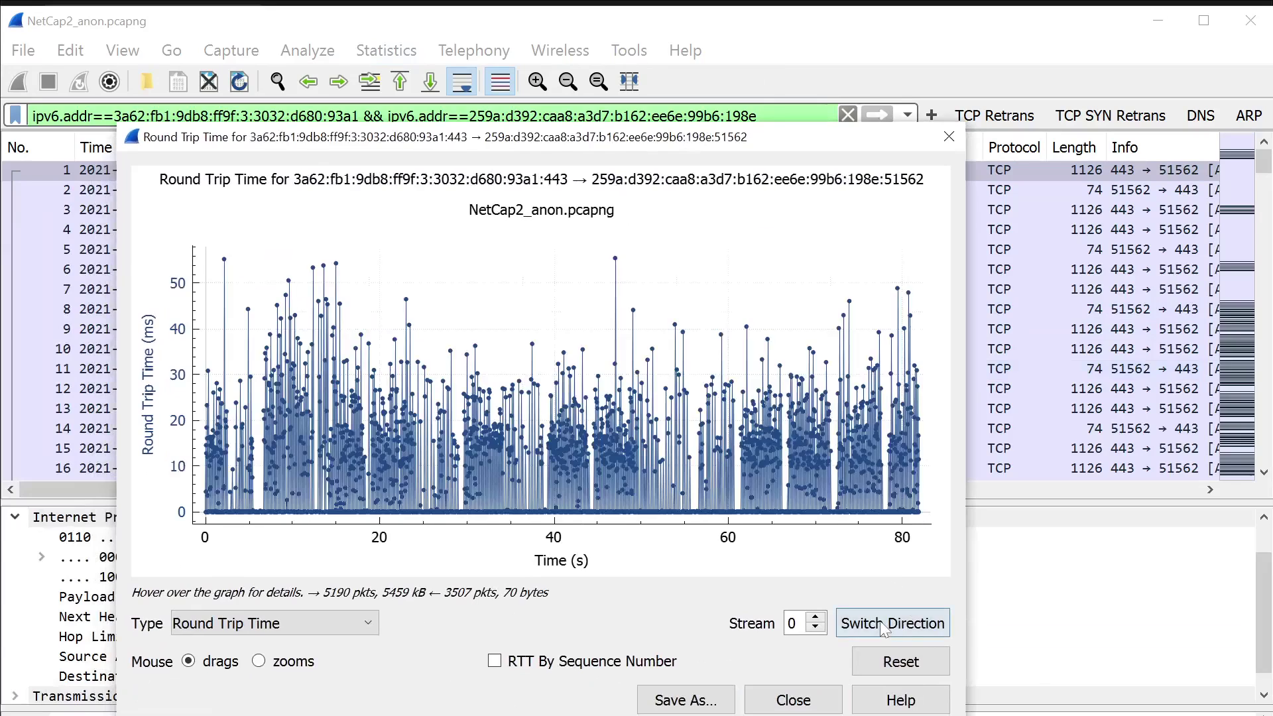
drag(497, 143, 554, 86)
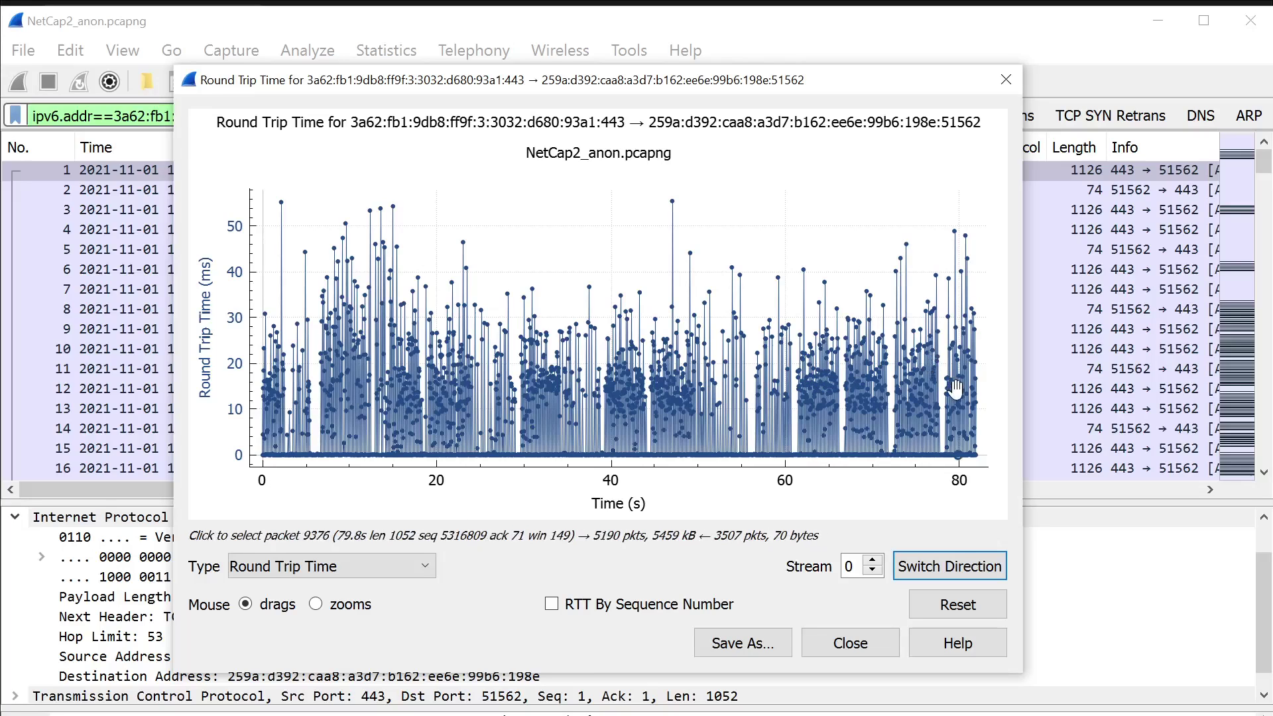
click(1006, 80)
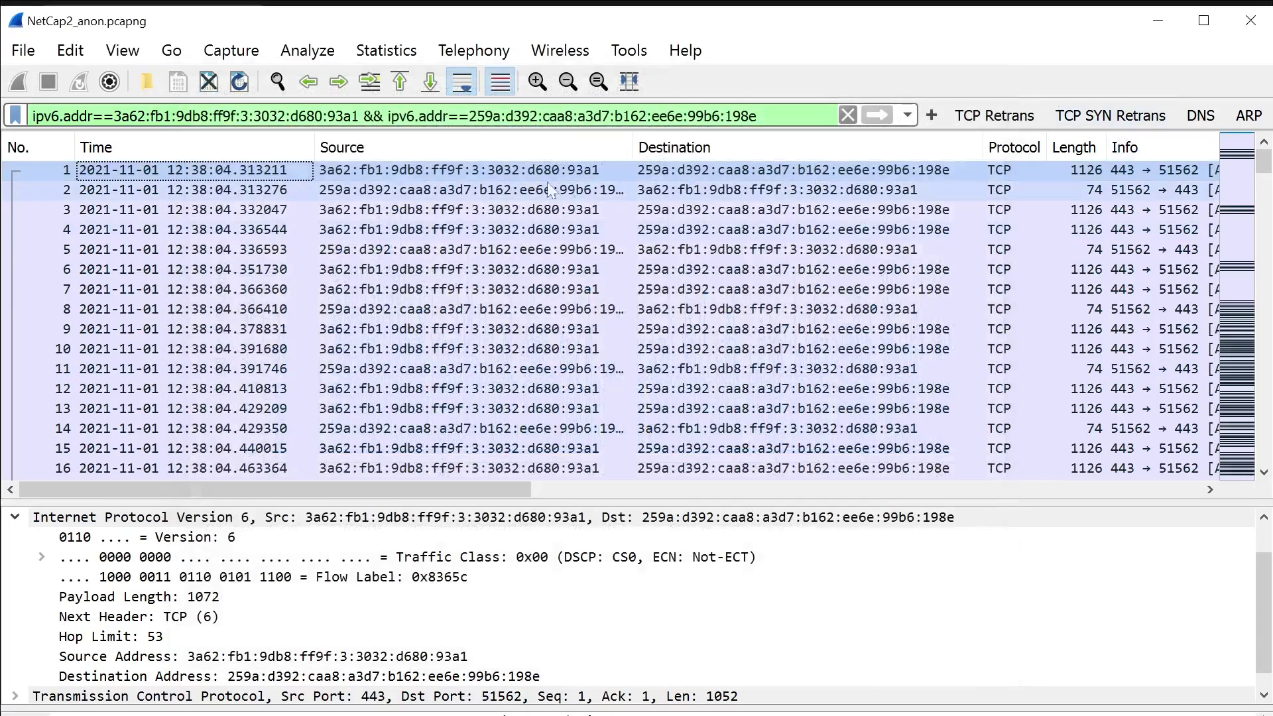
Check packet 2's source against the laptop's IPv6 address in Notepad, and resize the Time, Source and Destination columns to reveal more of Info.
click(549, 191)
drag(529, 490, 428, 527)
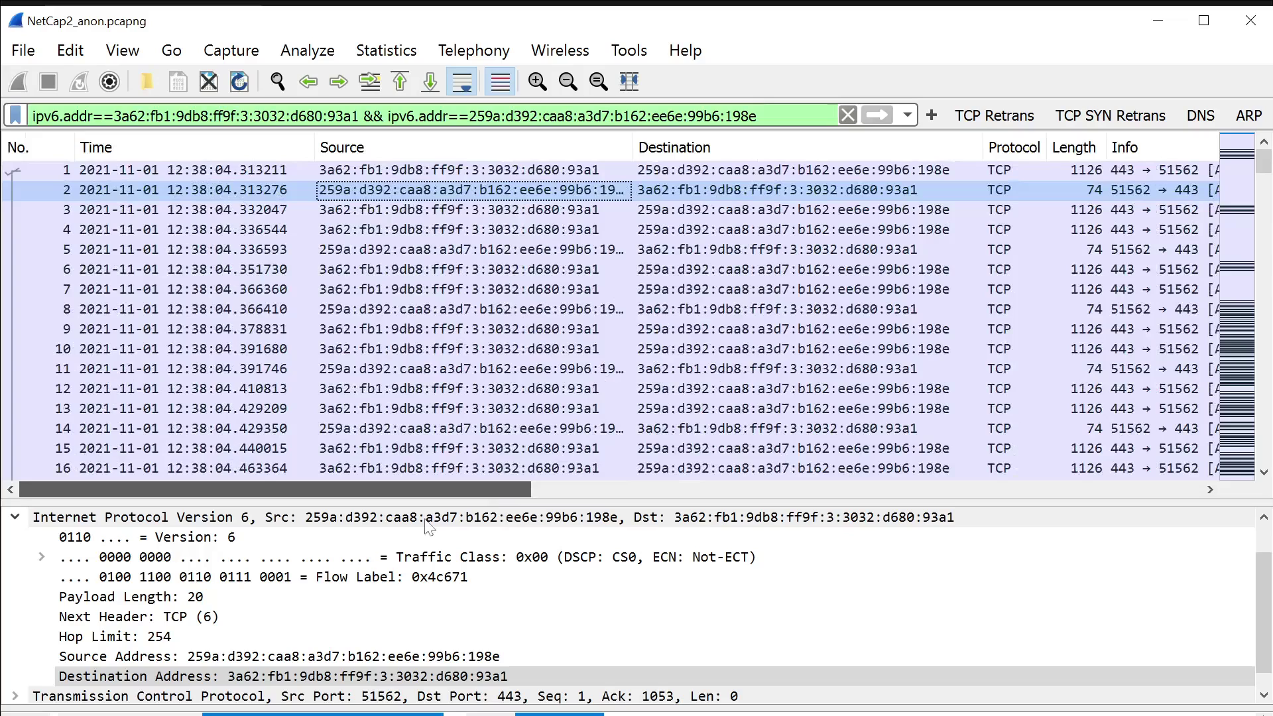
drag(633, 148, 653, 150)
key(alt+Tab)
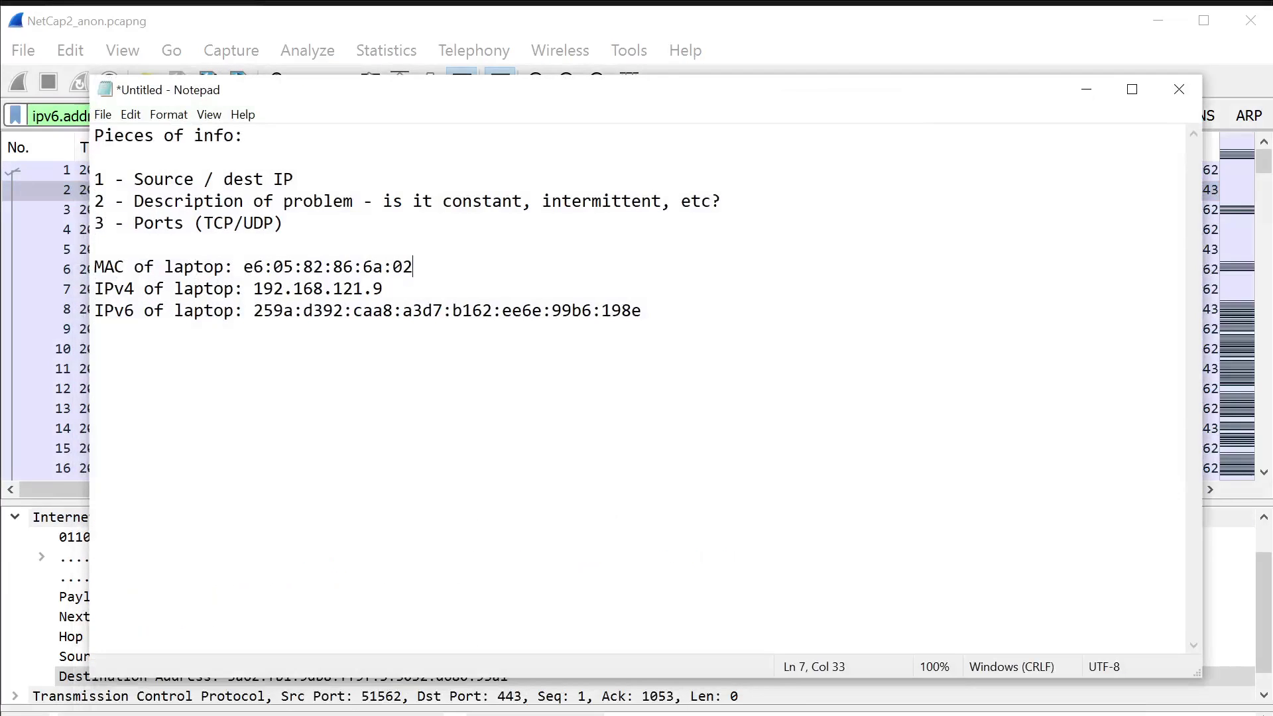
key(alt+Tab)
click(924, 189)
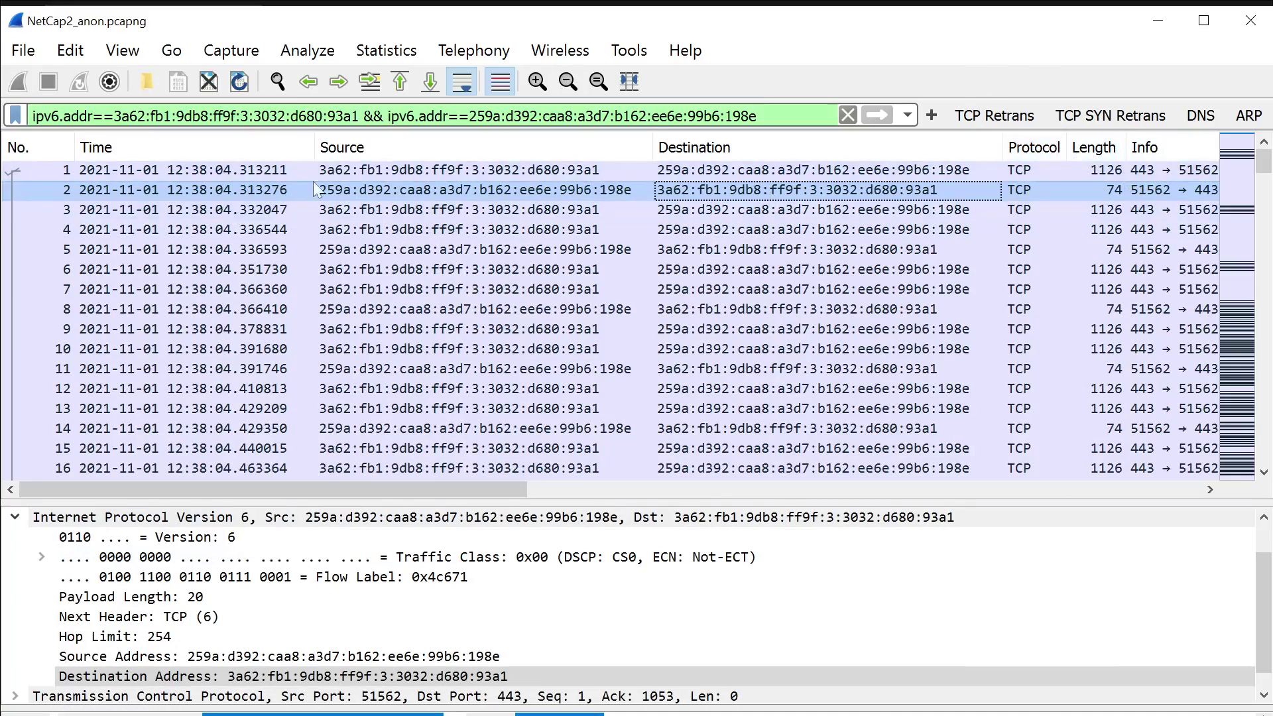
drag(315, 156, 193, 159)
drag(881, 147, 841, 147)
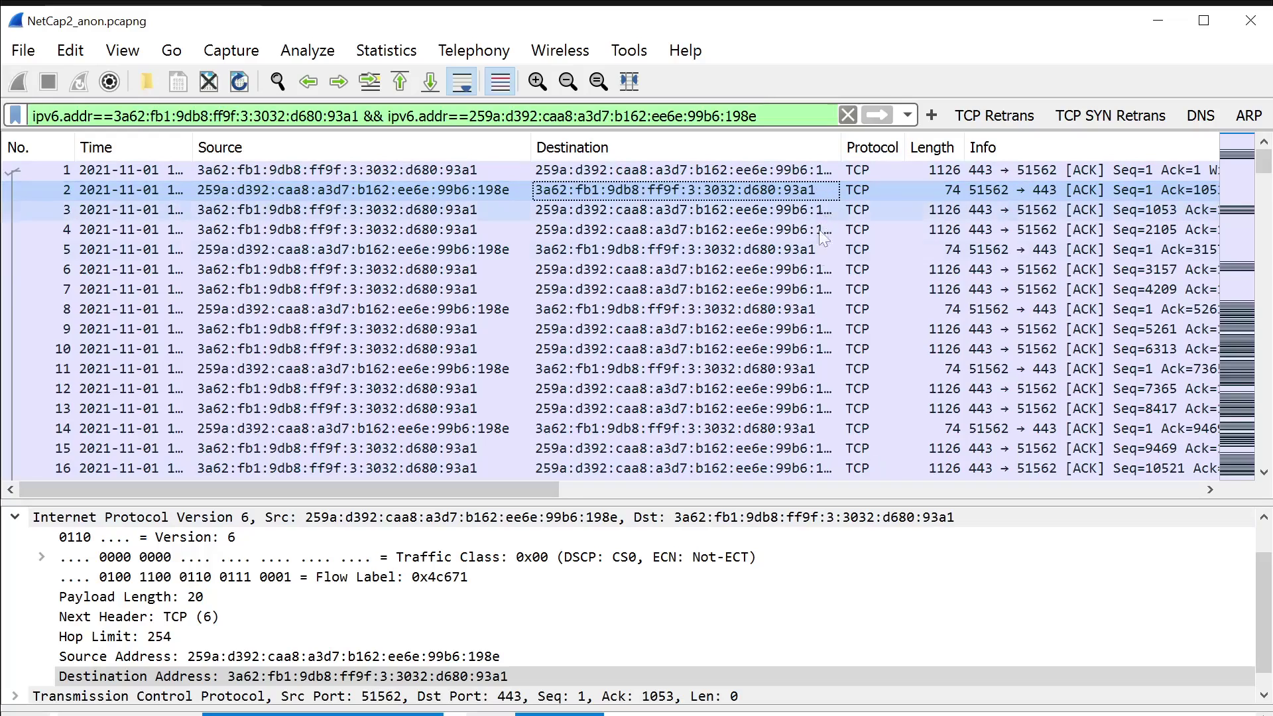
Select packet 138, expand its TCP details and SEQ/ACK analysis, and check its timestamps for timing information.
click(569, 232)
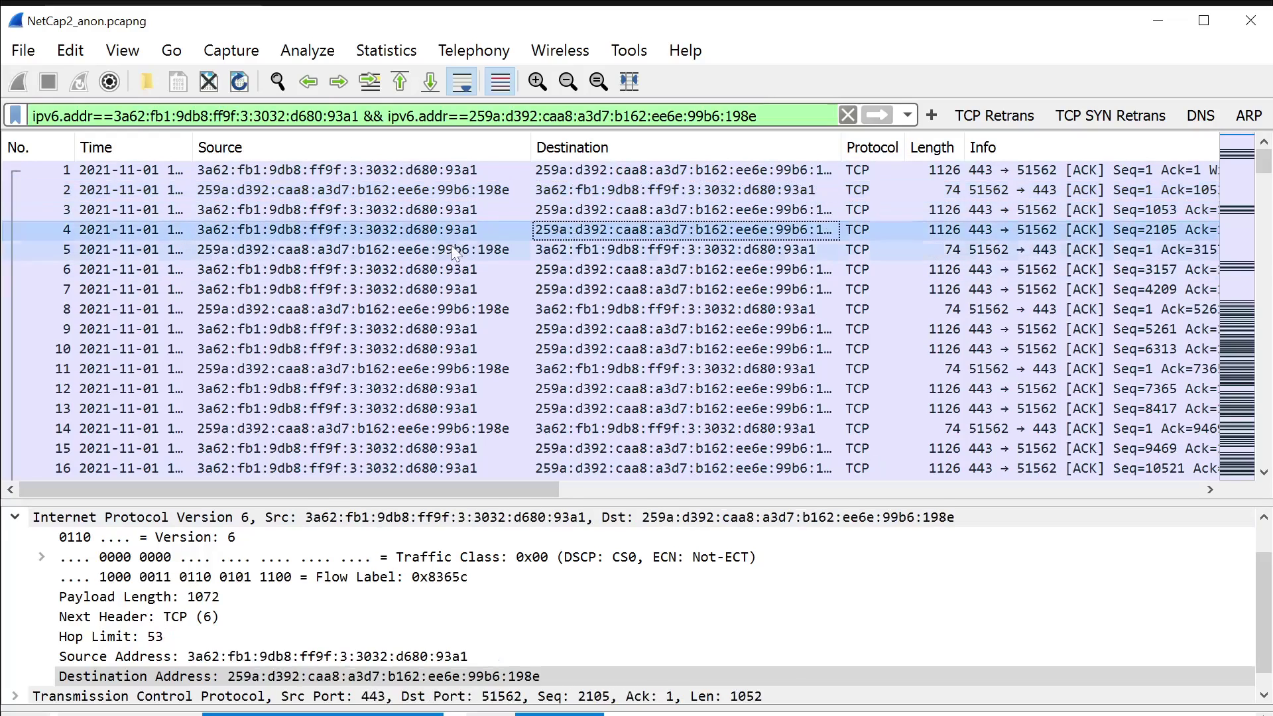
click(419, 210)
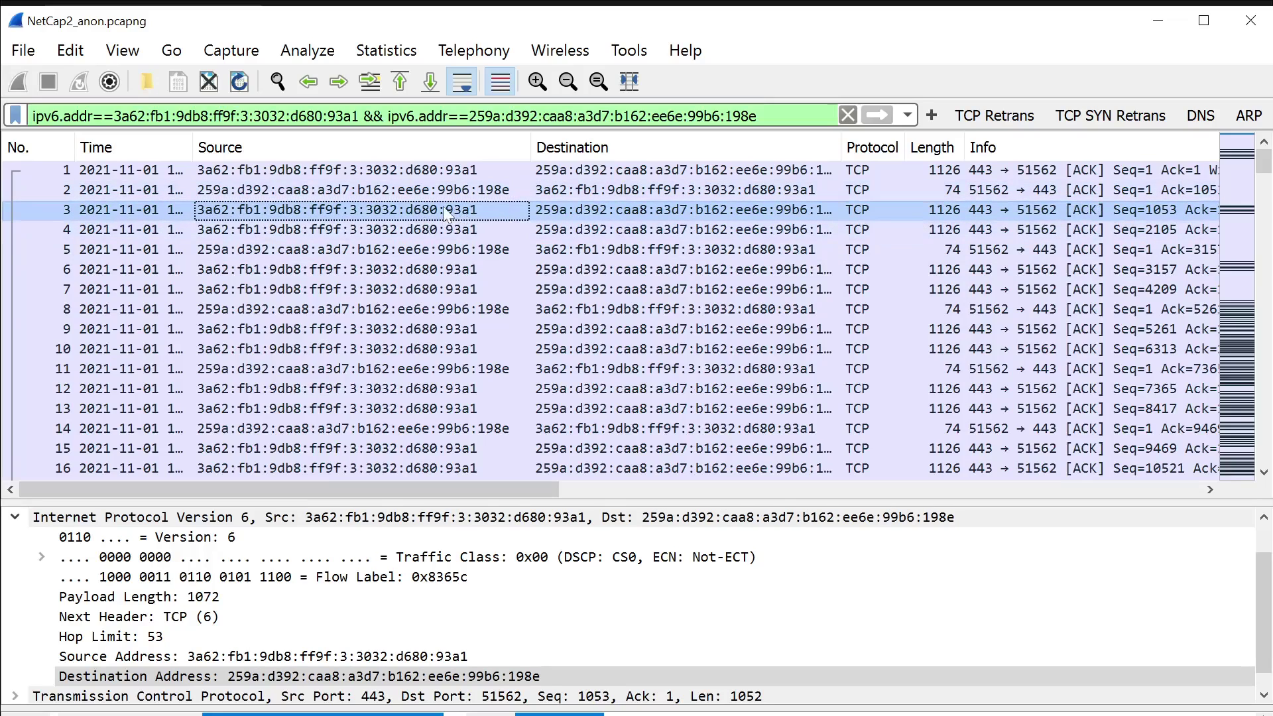
click(464, 410)
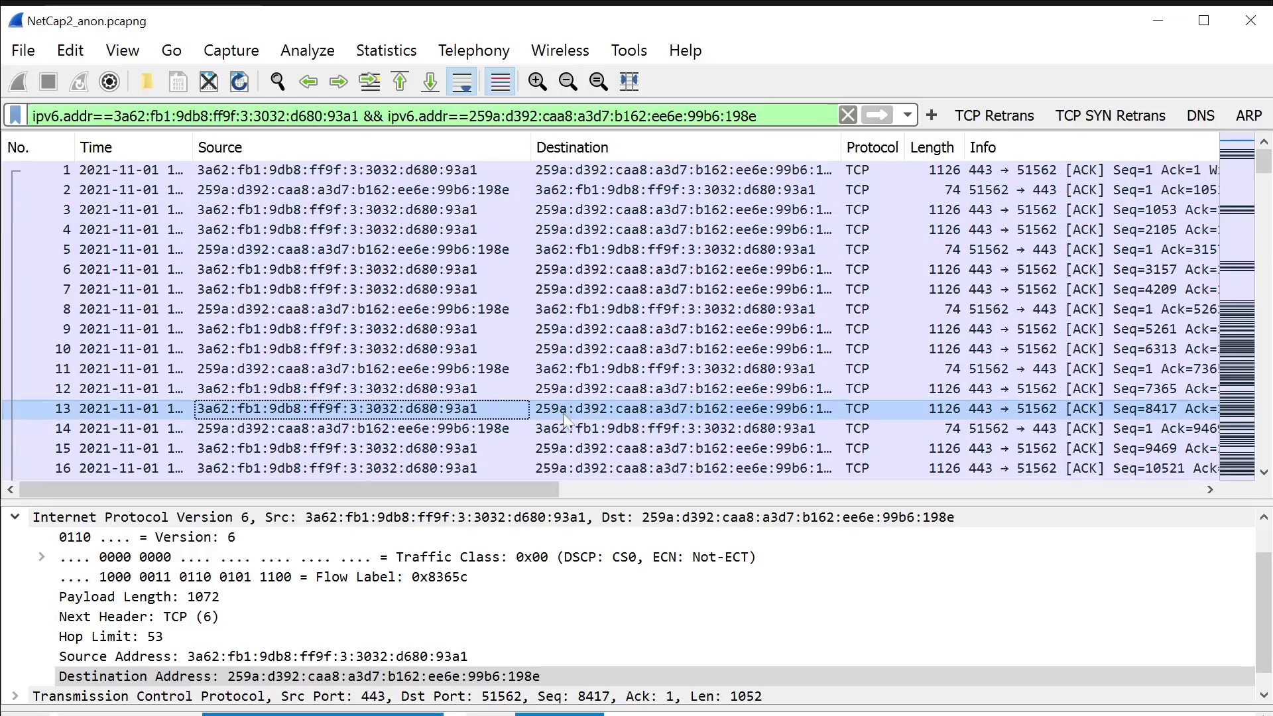
scroll(333, 368, down, 20)
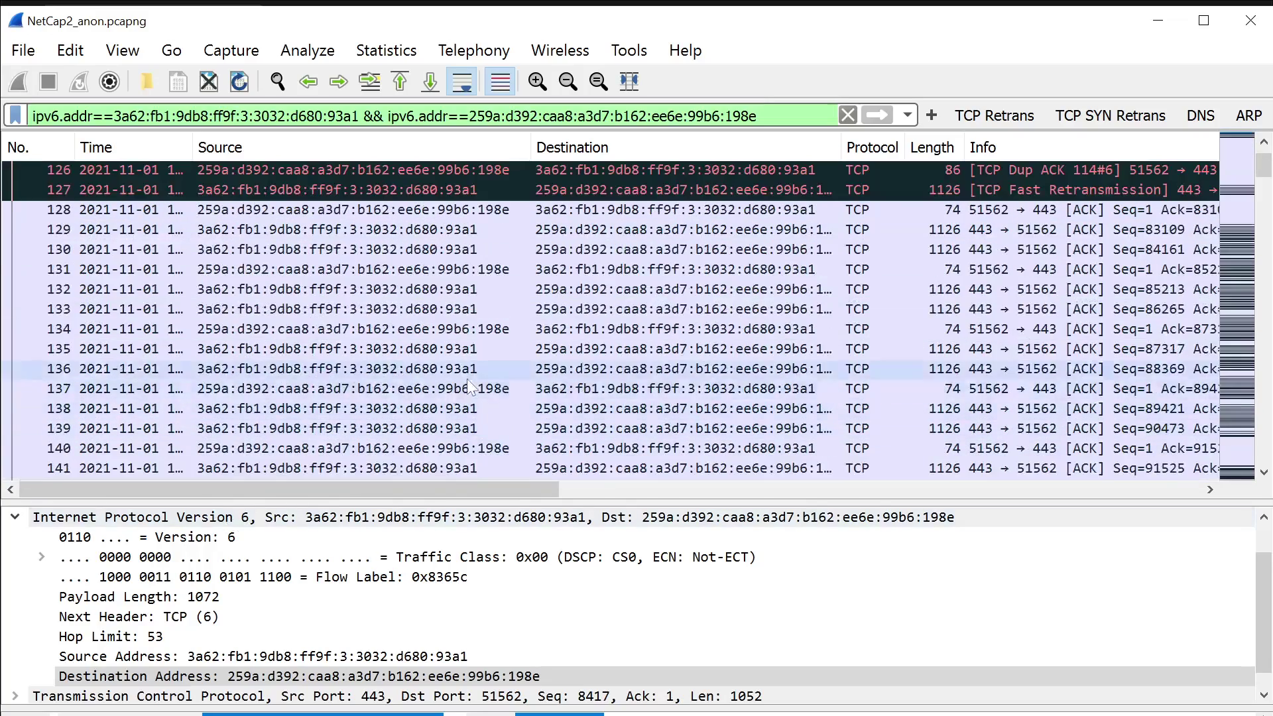
click(467, 409)
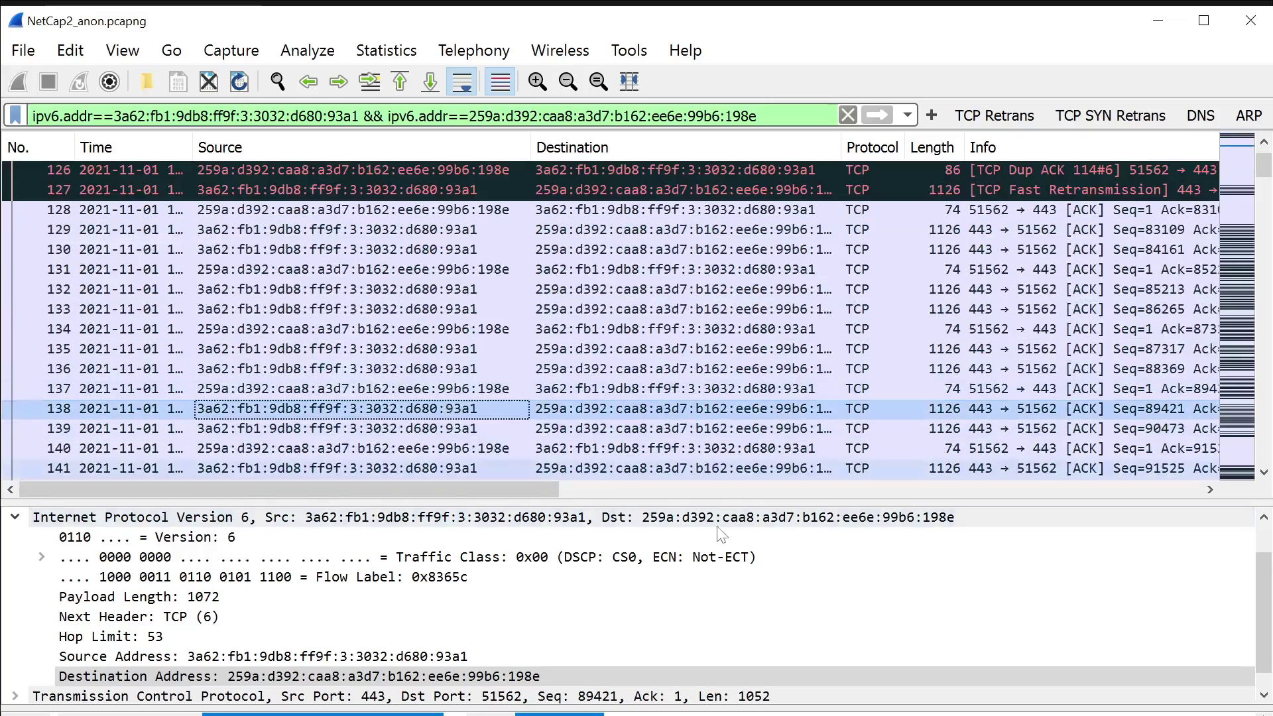
click(15, 518)
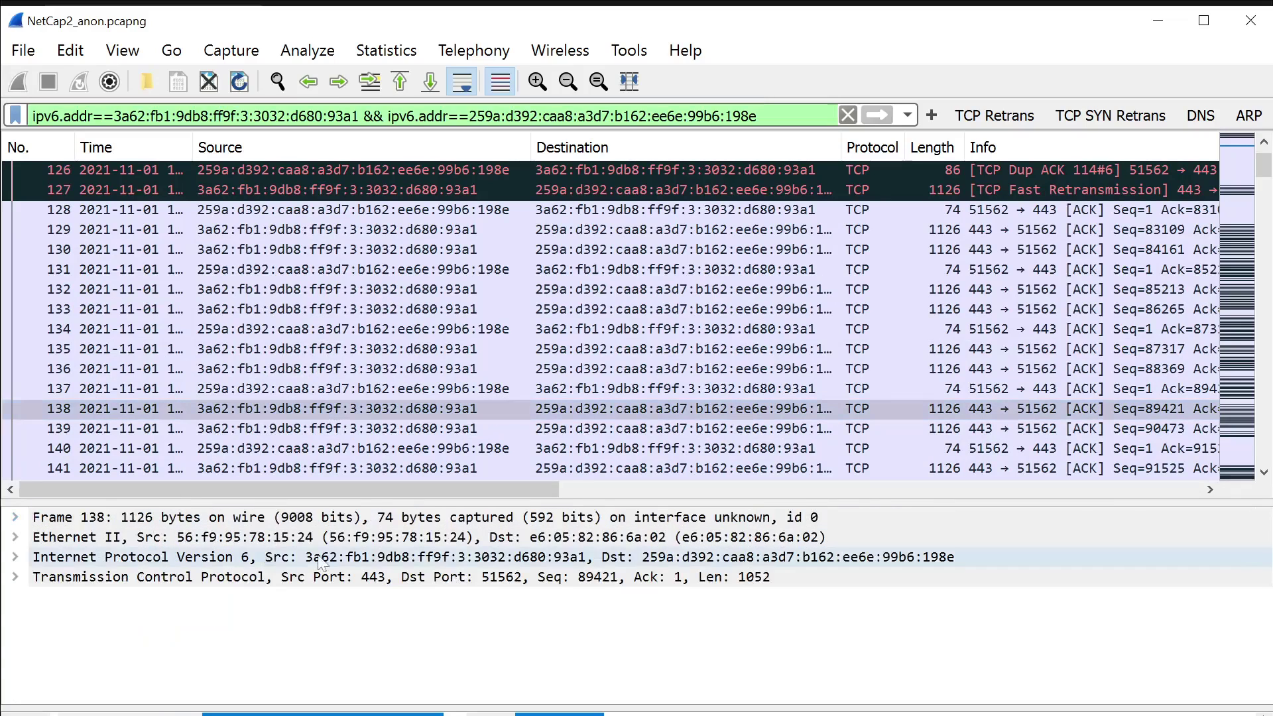
click(16, 577)
click(41, 675)
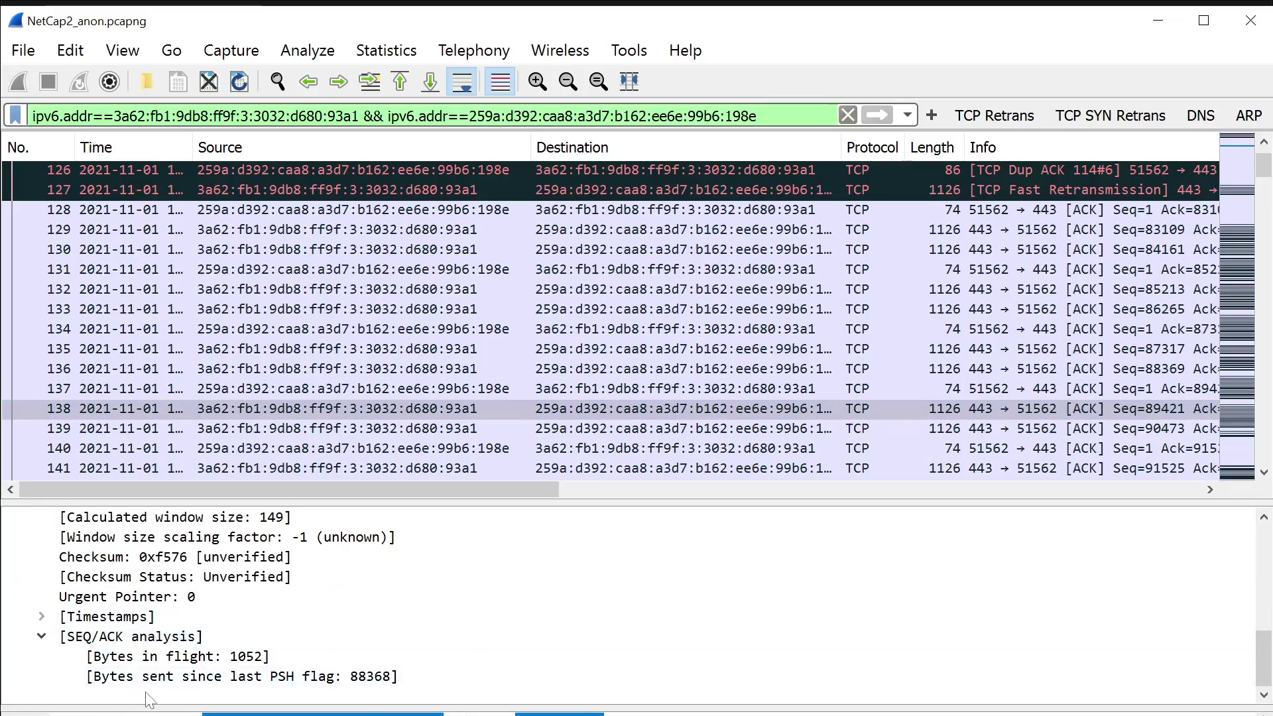
click(41, 617)
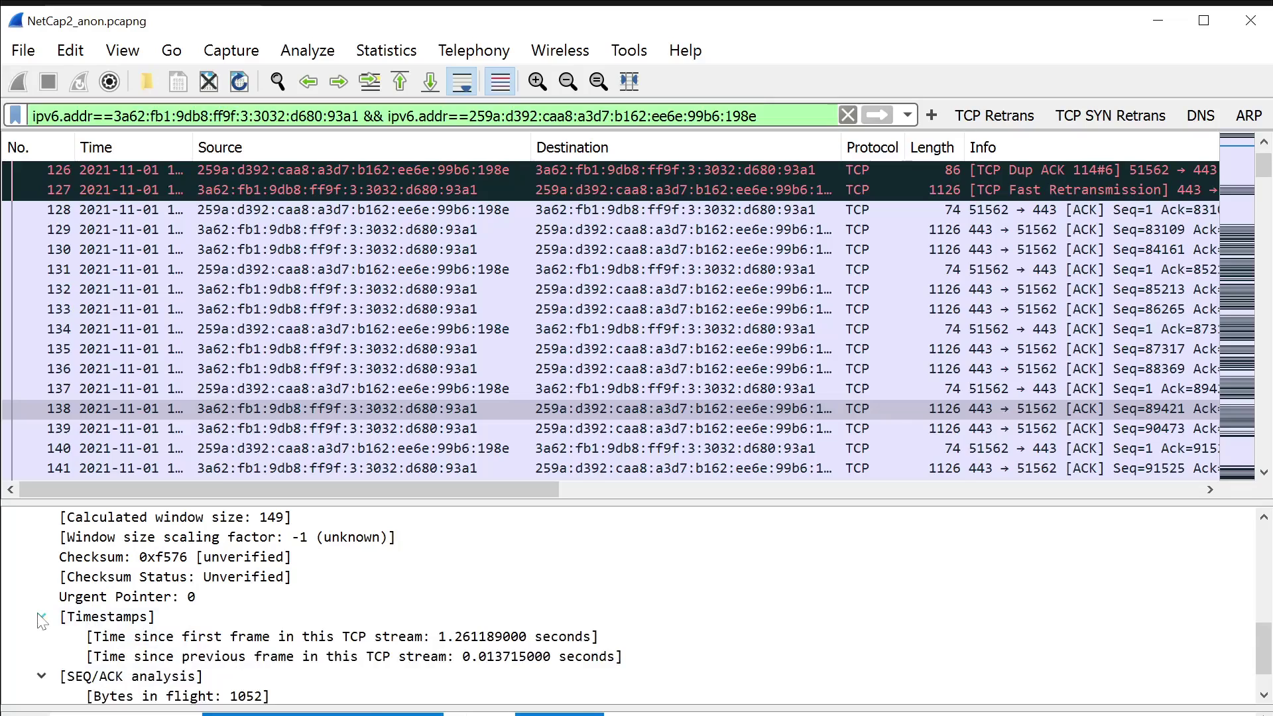
click(41, 617)
Compare the SEQ/ACK analysis of packets 242, 303 and 430 sent to the laptop.
scroll(349, 332, down, 18)
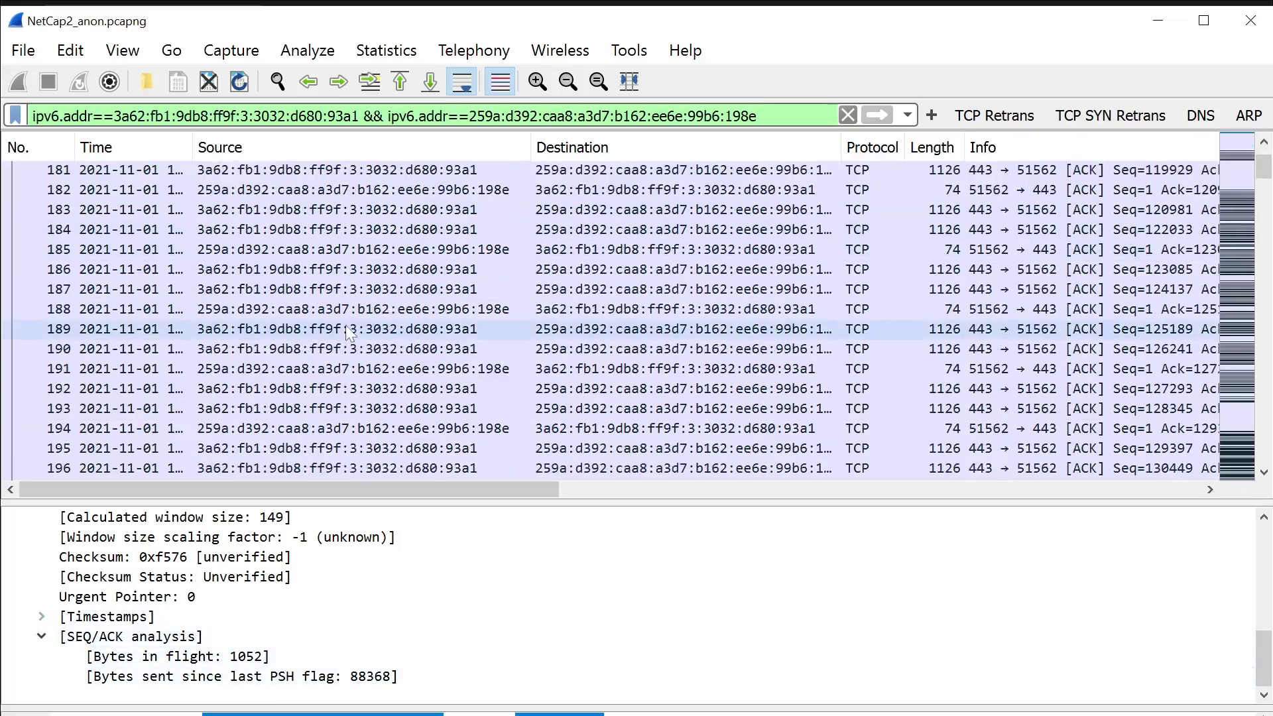
scroll(349, 332, down, 16)
click(391, 388)
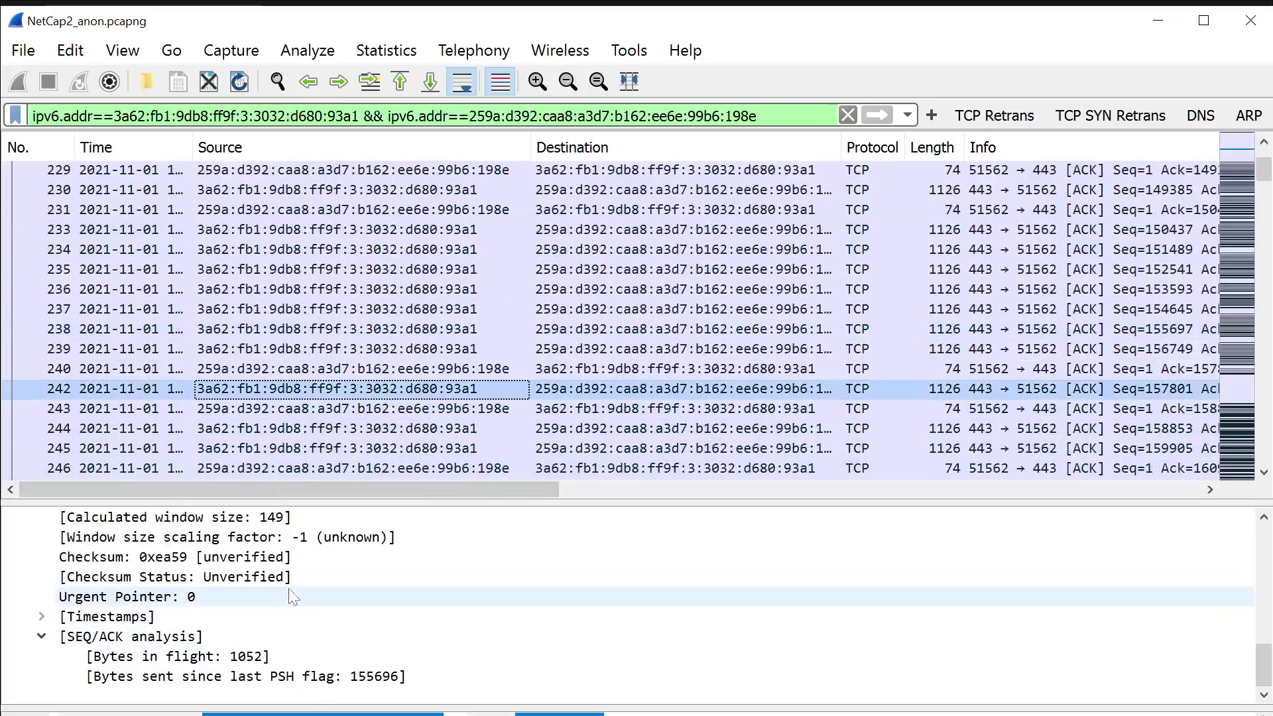
scroll(370, 435, down, 20)
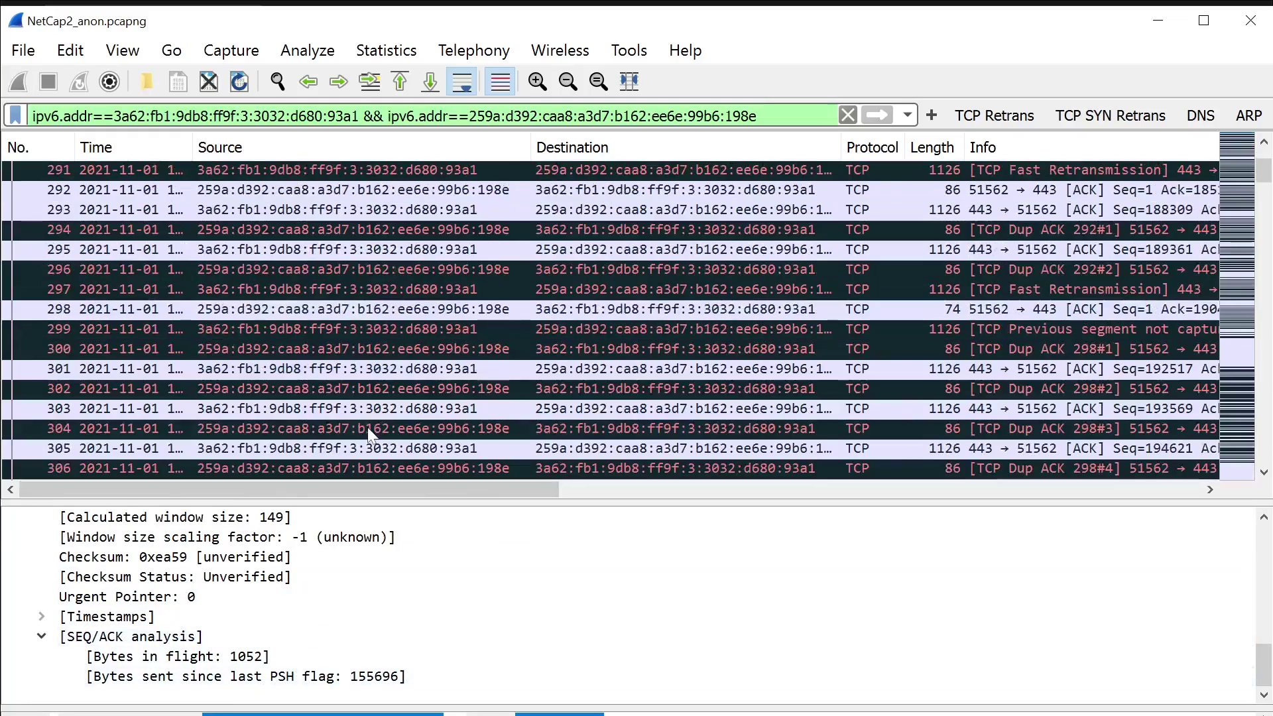
click(327, 411)
scroll(362, 464, down, 4)
scroll(349, 571, down, 5)
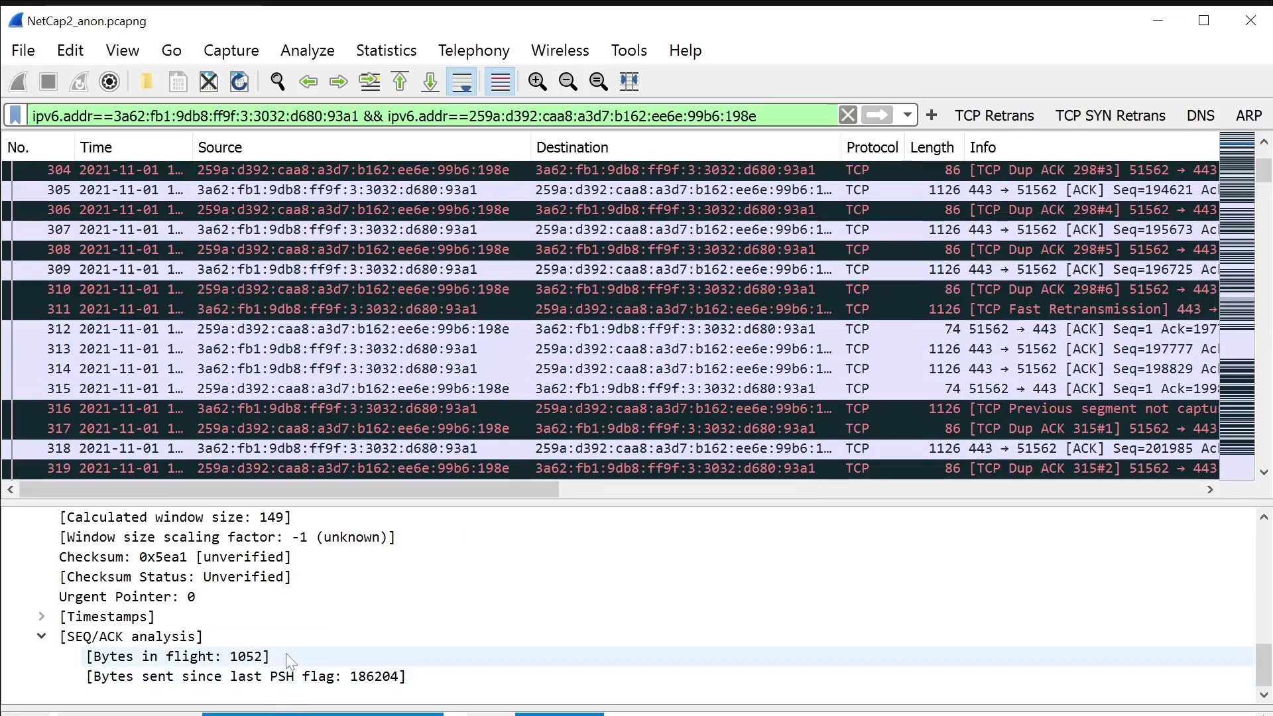
scroll(288, 659, up, 3)
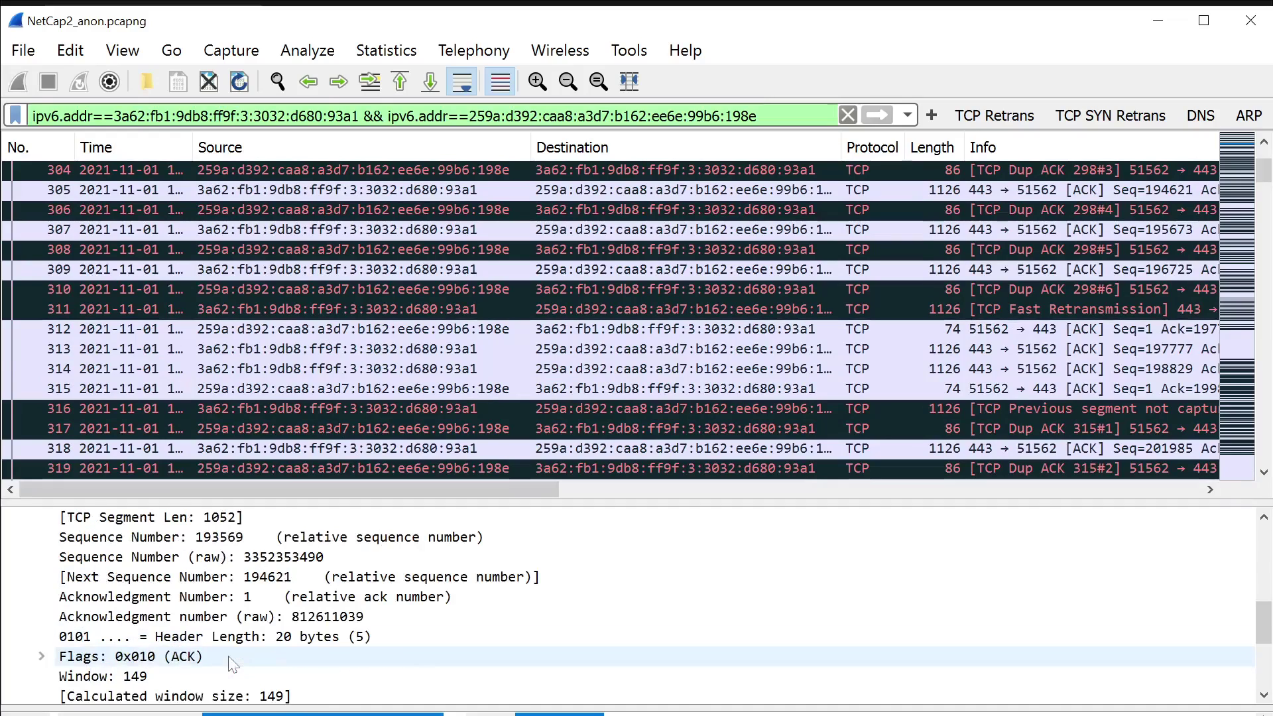
scroll(352, 559, down, 3)
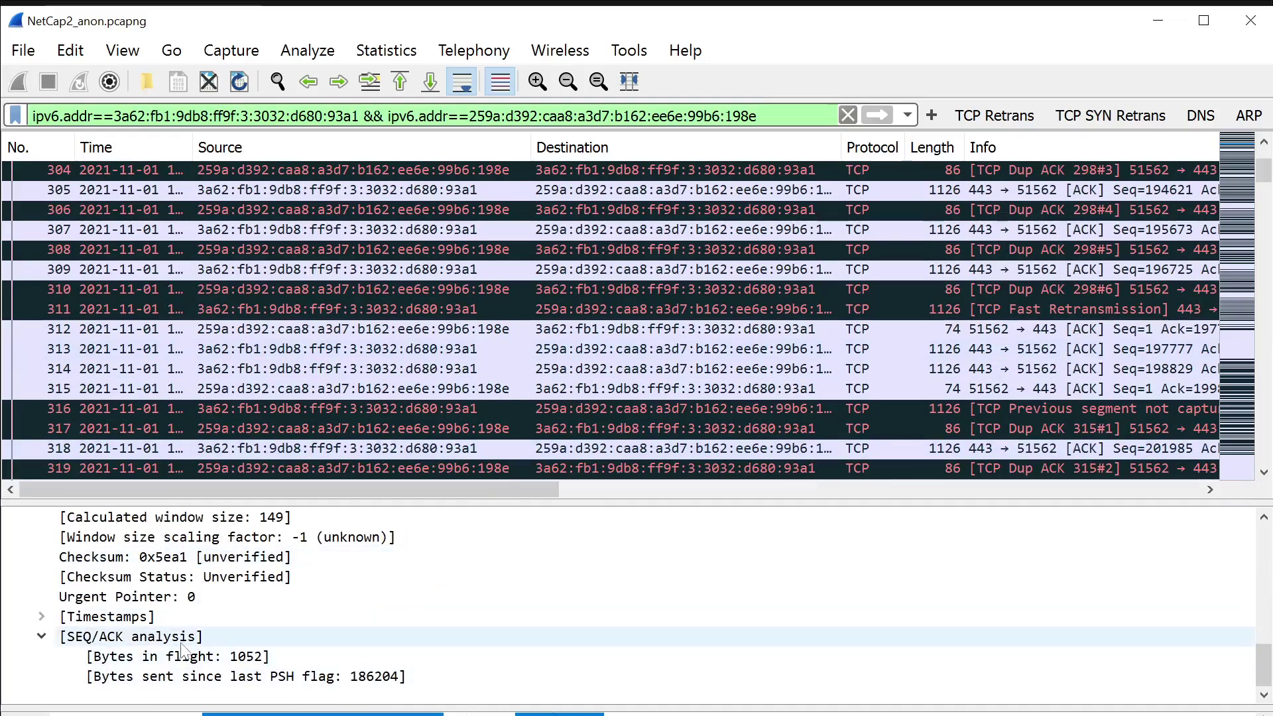
scroll(280, 427, down, 20)
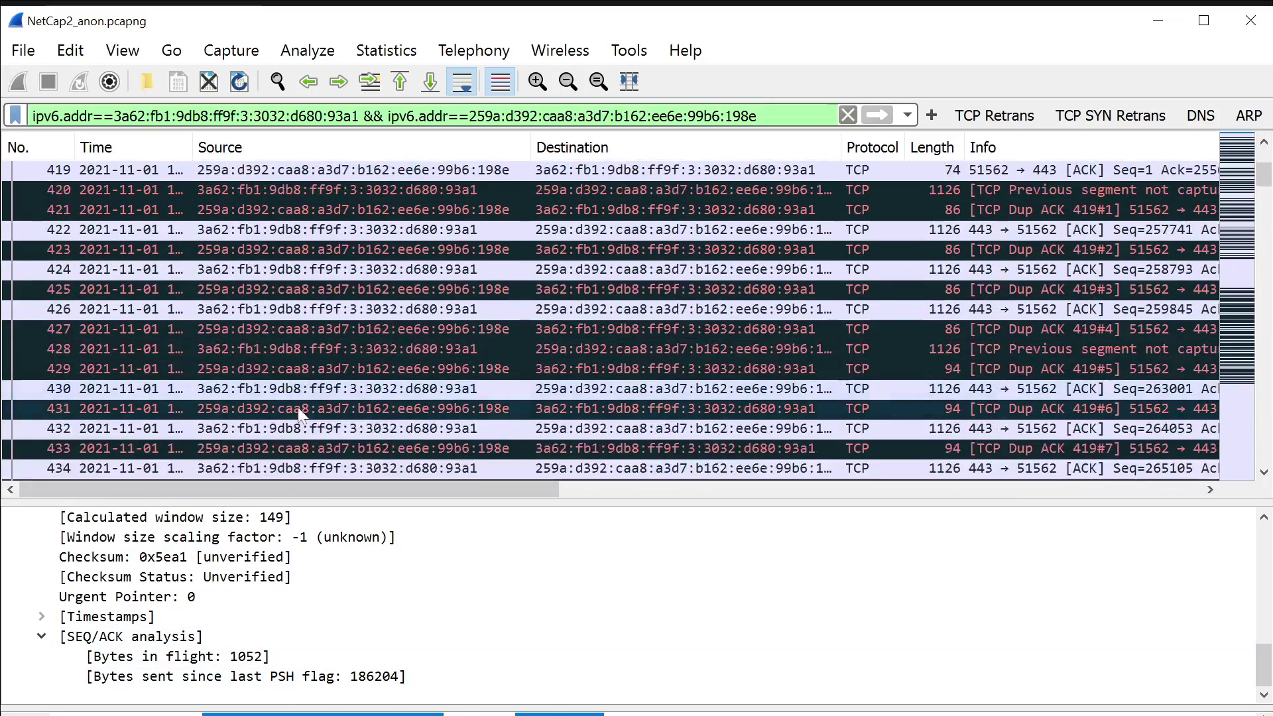
click(299, 390)
scroll(339, 582, down, 5)
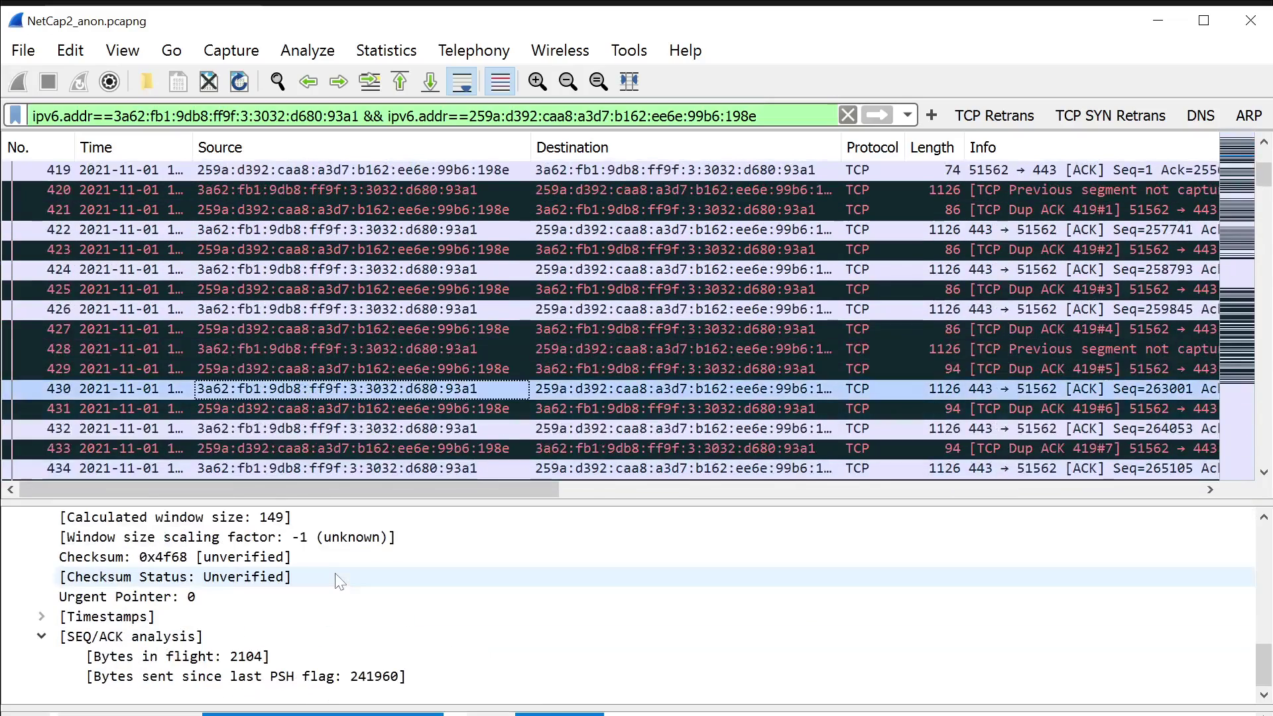
Examine the TCP timestamps of packet 3909, much further into the capture, and collapse them again.
scroll(366, 334, down, 20)
drag(1263, 180, 1258, 278)
click(339, 390)
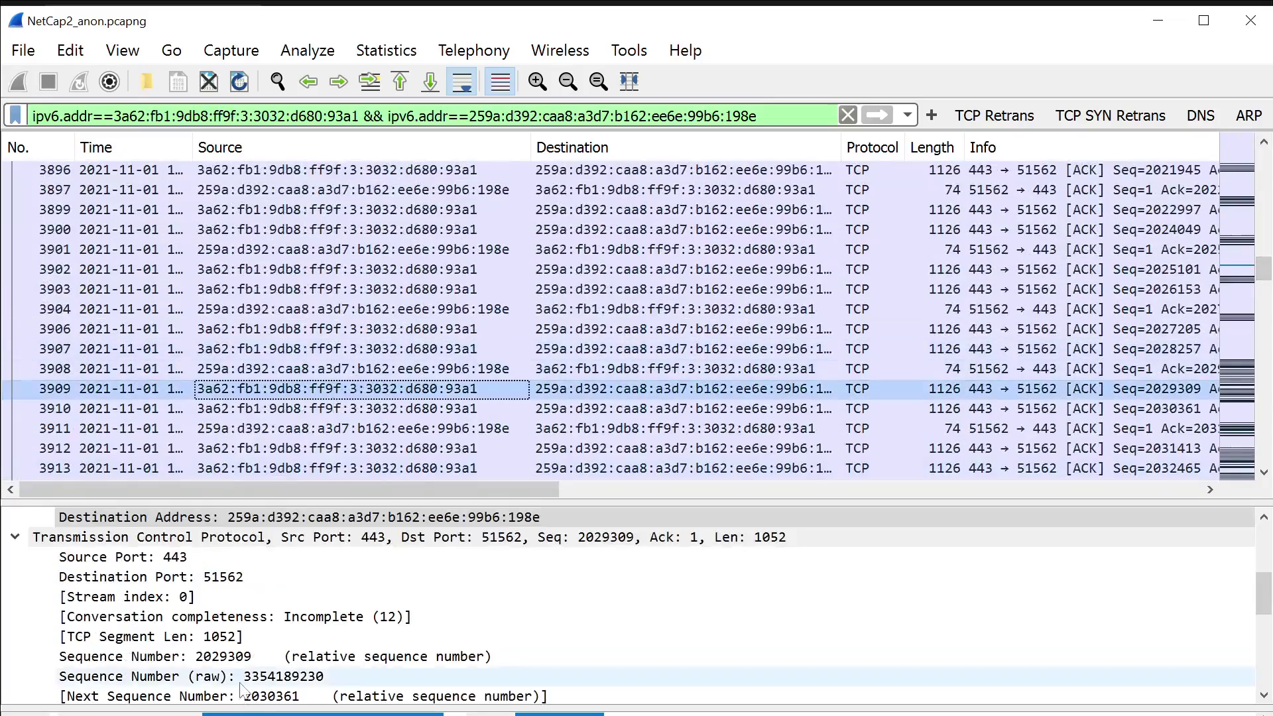
scroll(242, 689, down, 5)
click(41, 635)
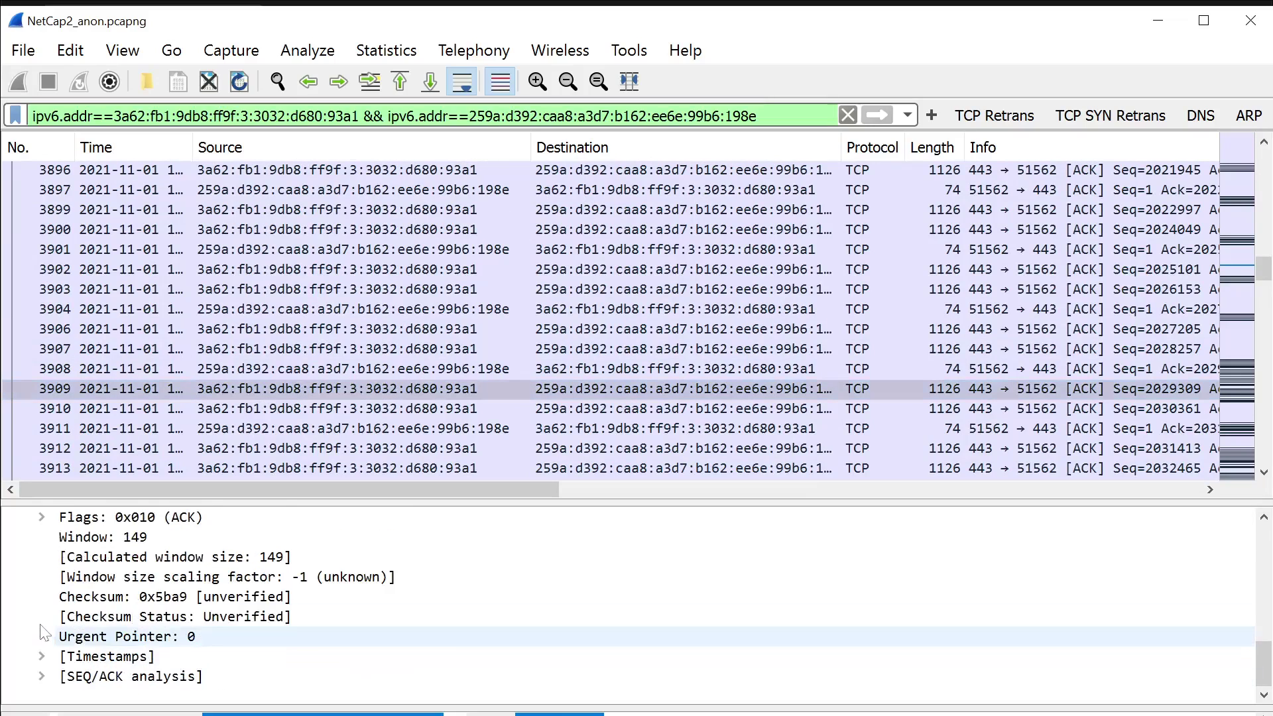
click(42, 656)
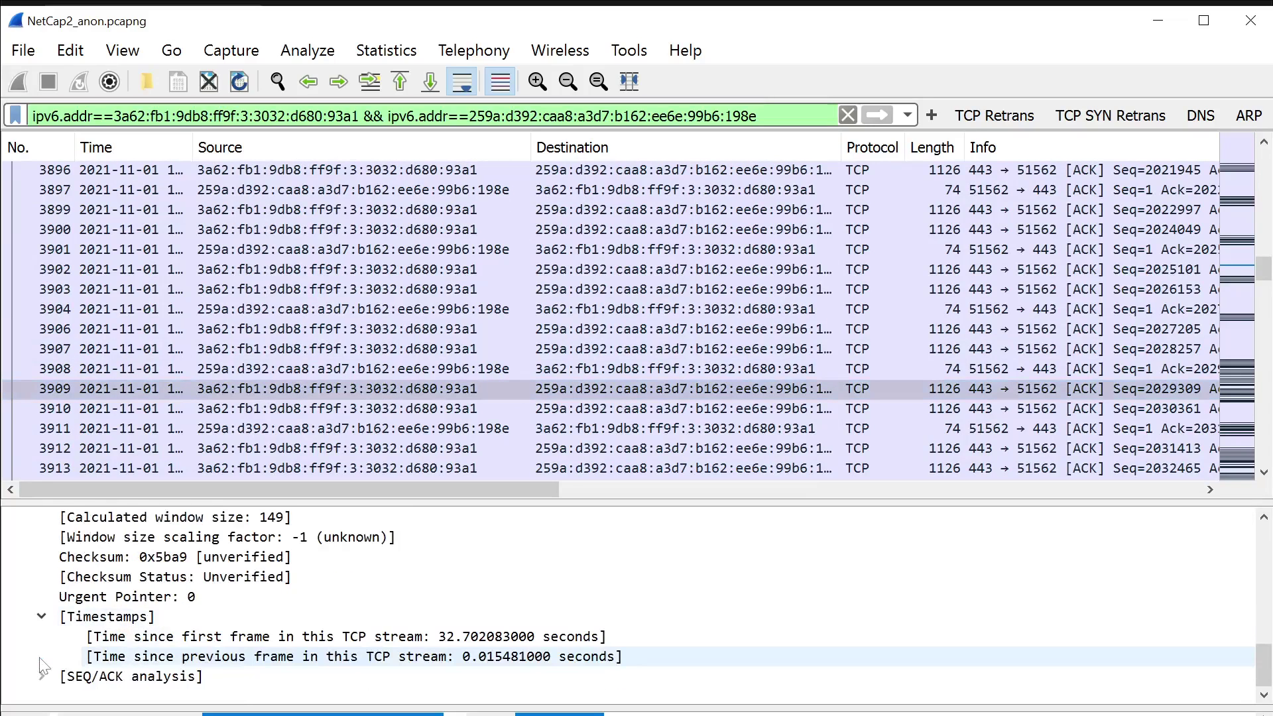
click(41, 616)
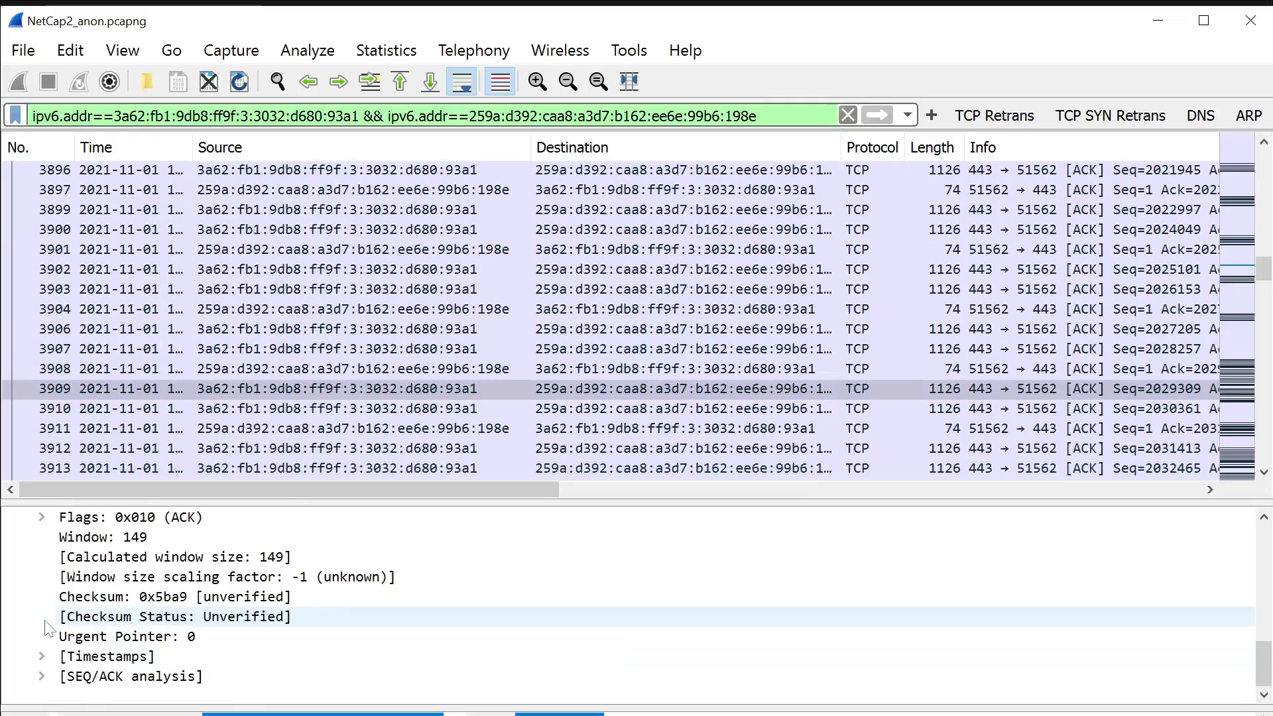
Extend the conversation's display filter with "&& tcp.analysis.retransmission" and apply it.
click(463, 373)
drag(1266, 275, 1052, 182)
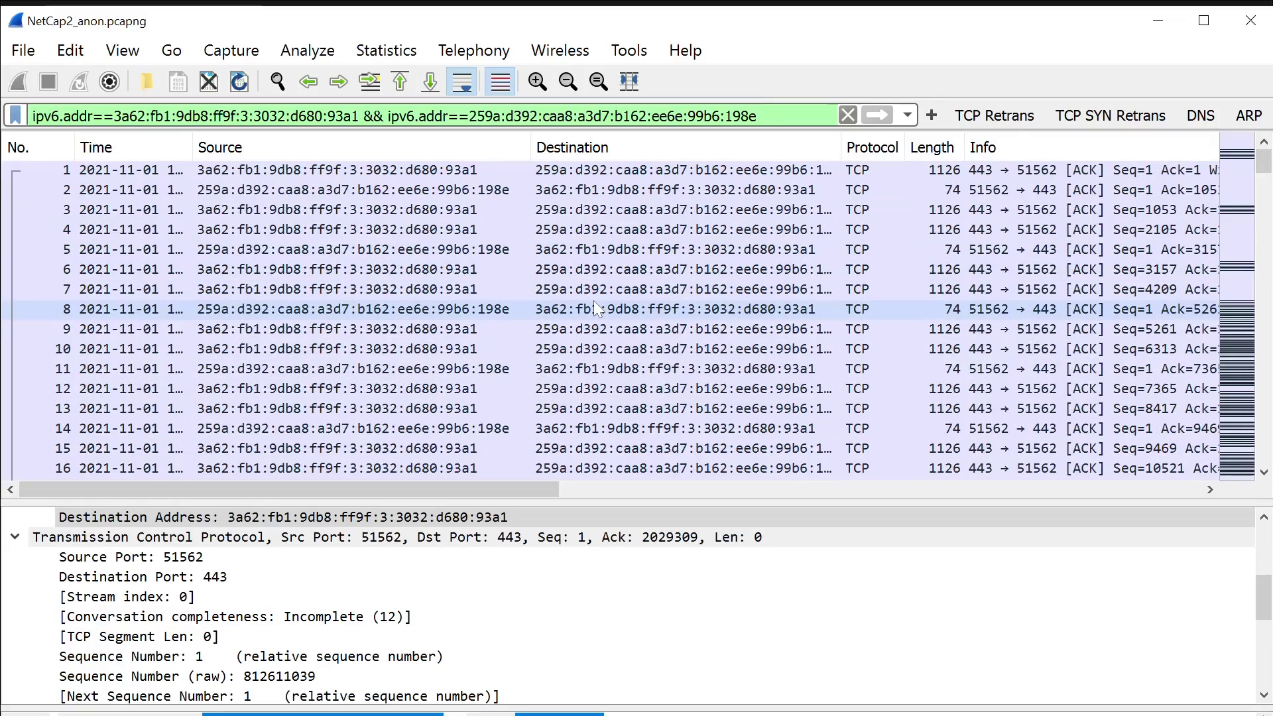
scroll(584, 304, down, 9)
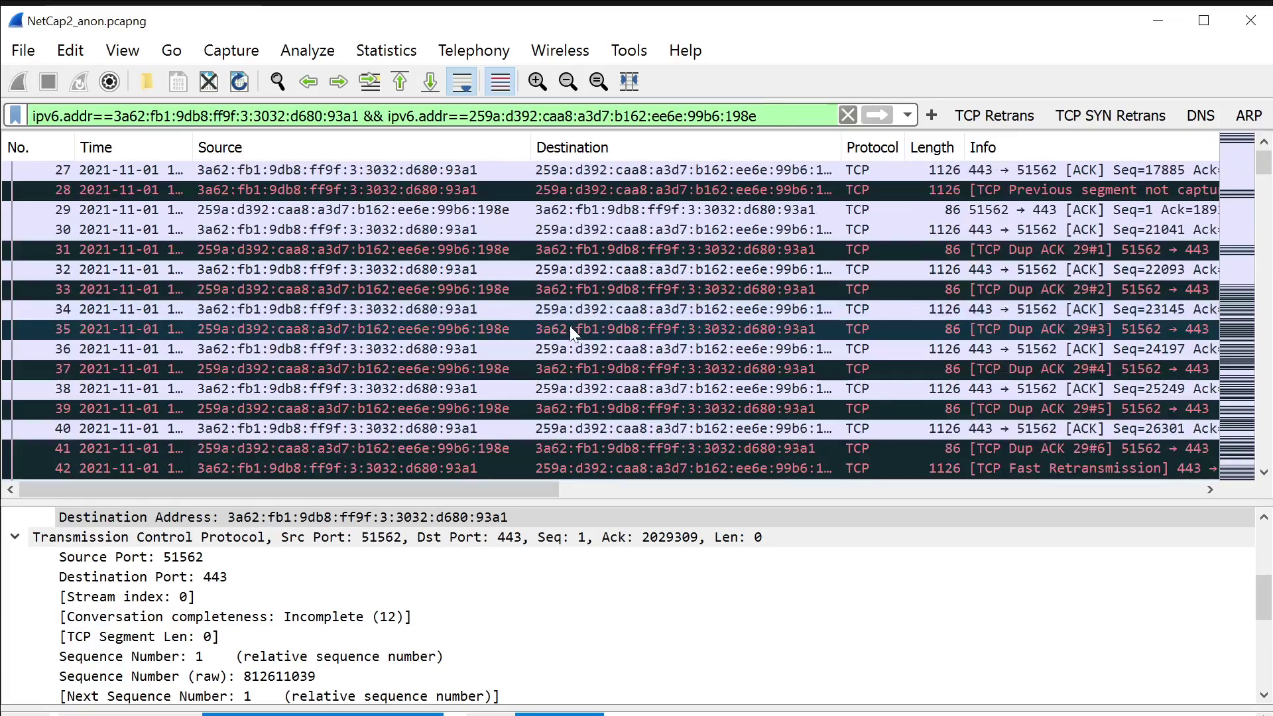
scroll(769, 398, up, 9)
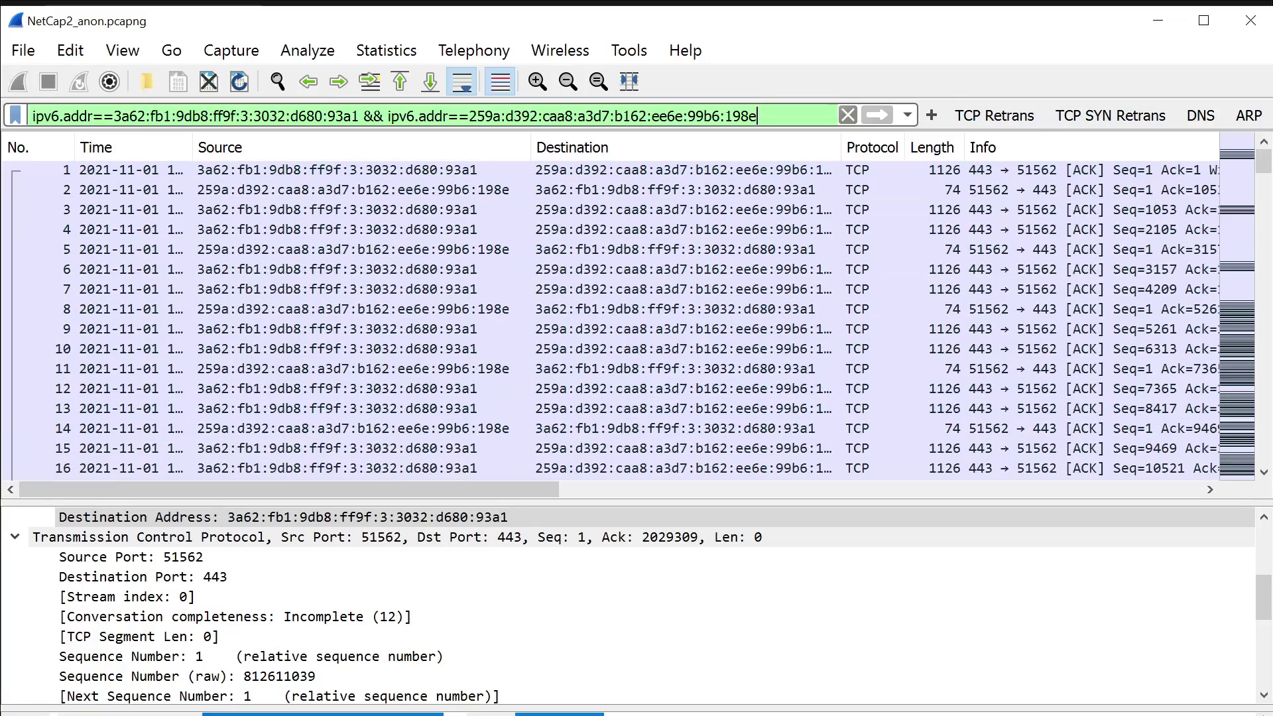
text(&& tcp.analysis.retransmissio)
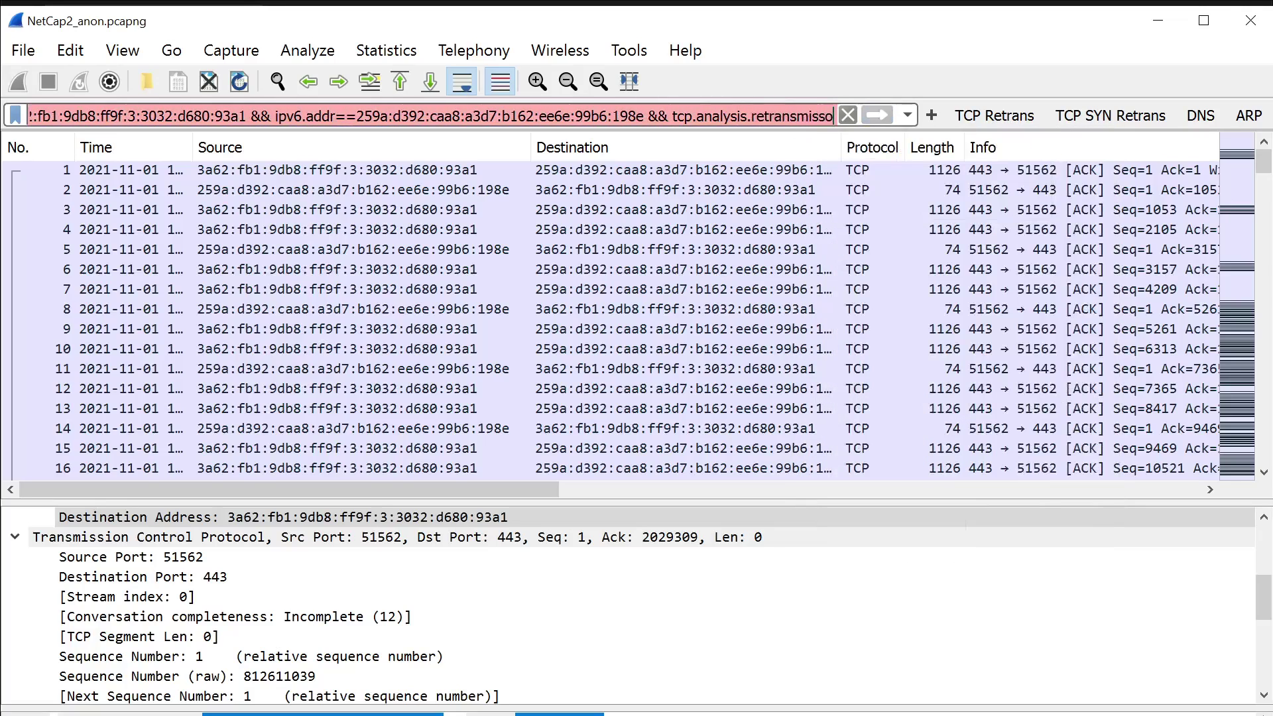
text(n)
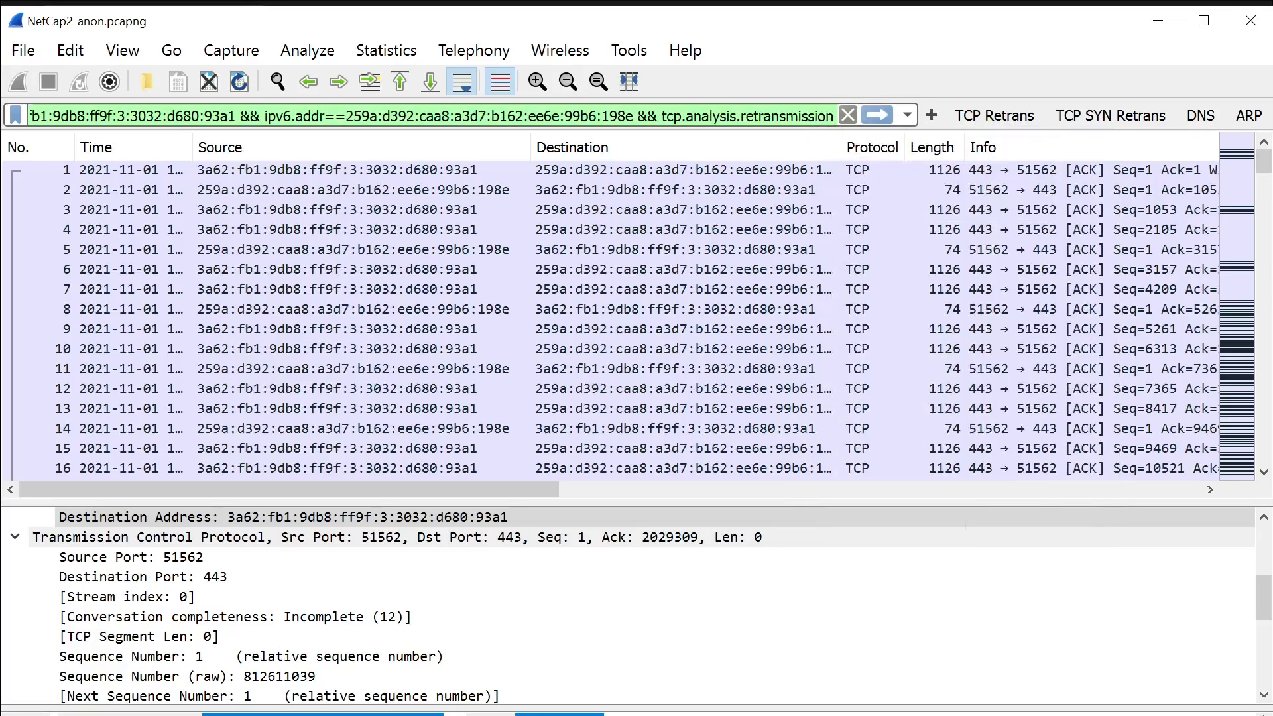
key(Return)
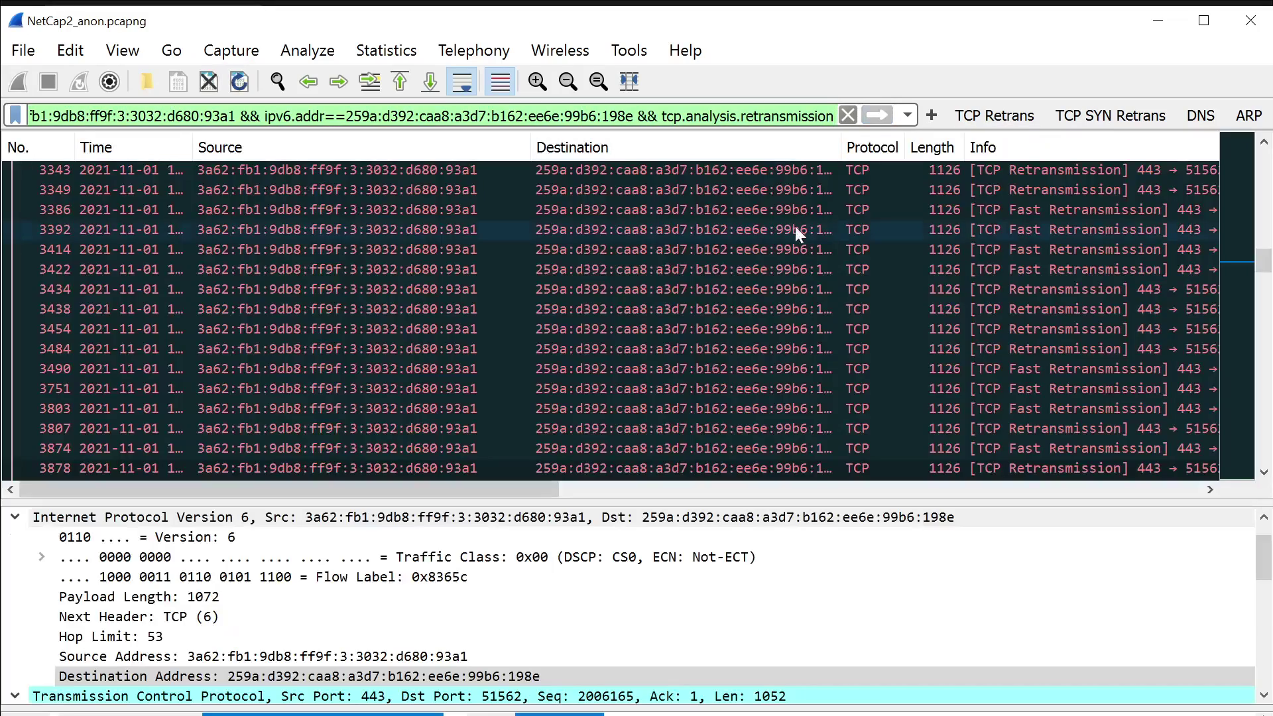
Review the filtered retransmissions from beginning to end, checking their type and direction, and select the first one, packet 42.
scroll(834, 230, down, 20)
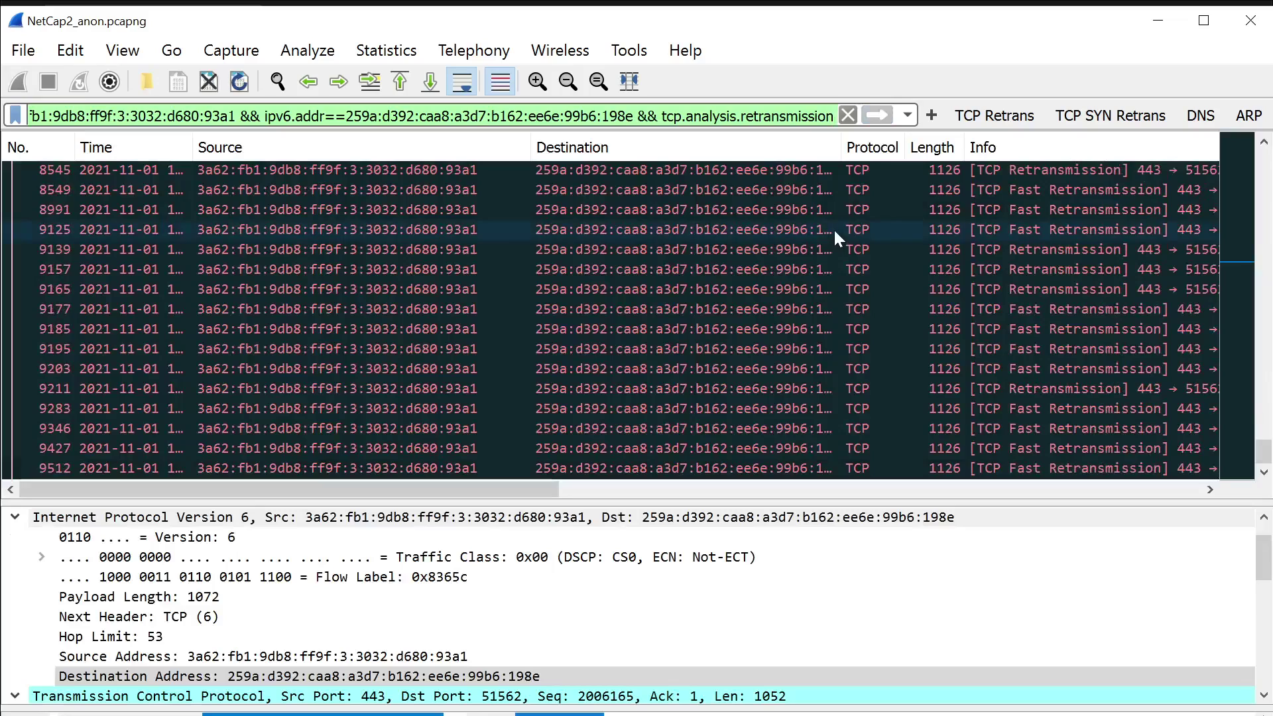
scroll(830, 237, up, 20)
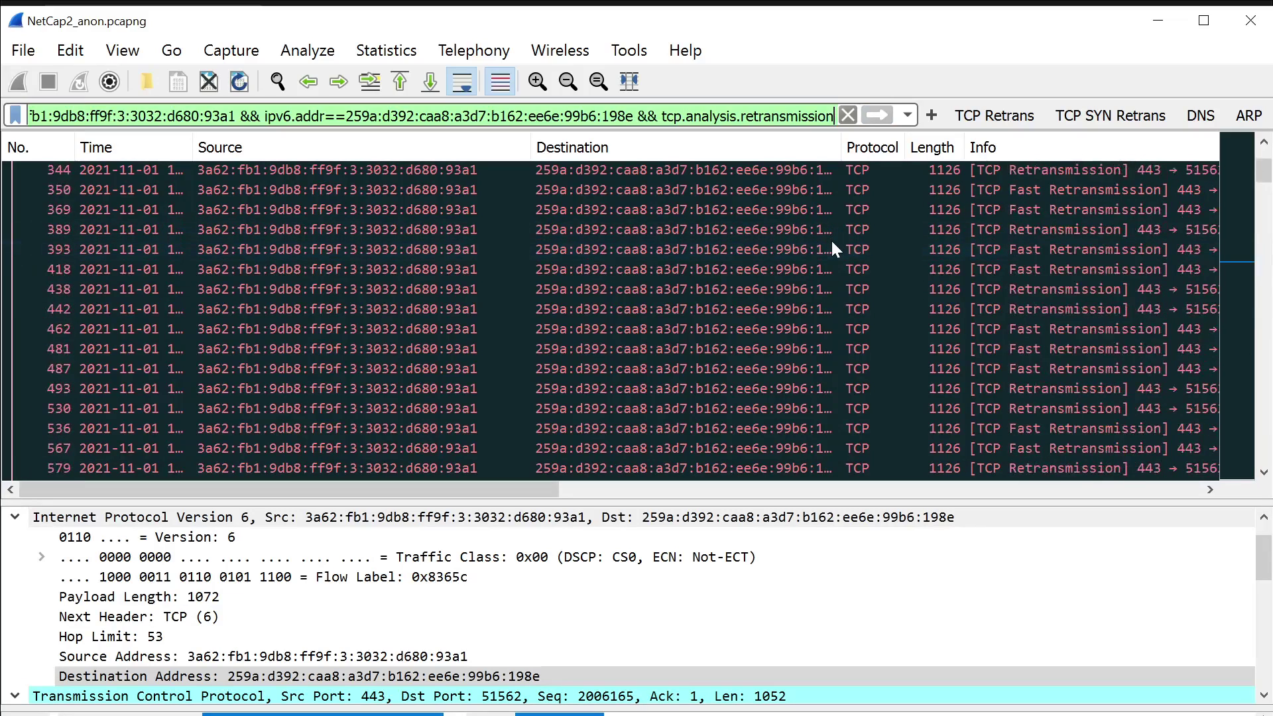
scroll(830, 236, down, 20)
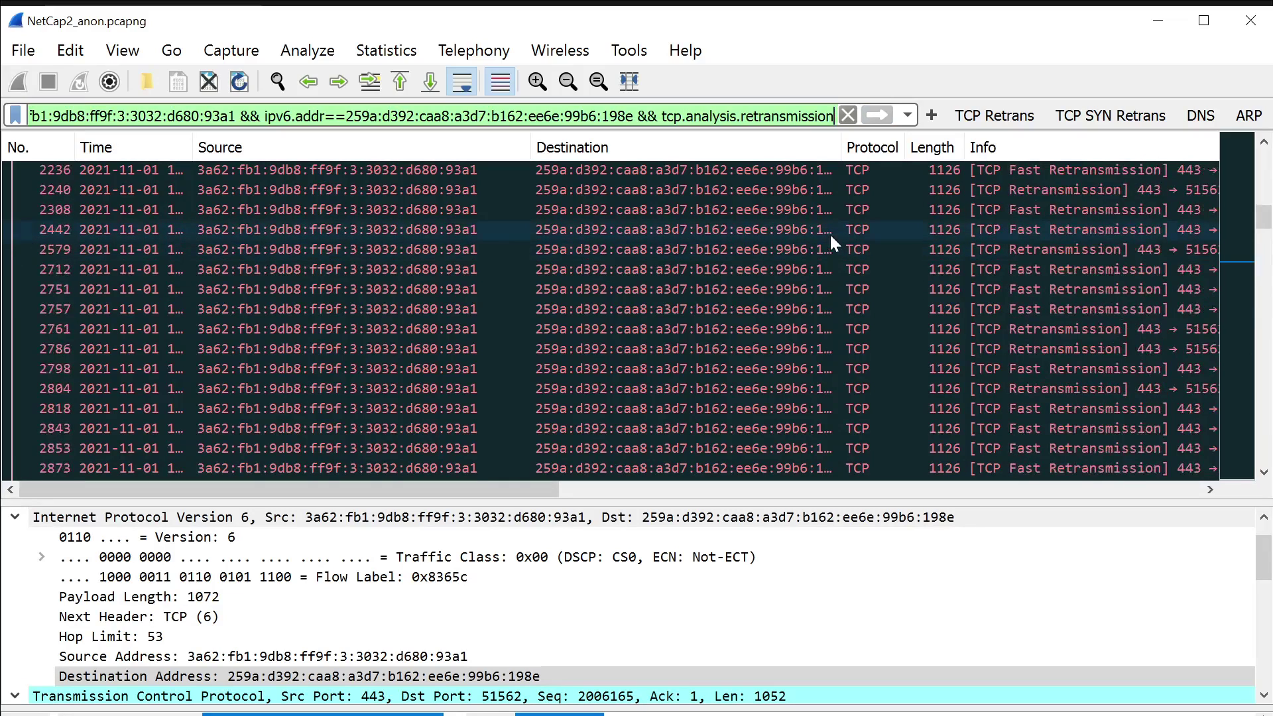
scroll(856, 430, down, 6)
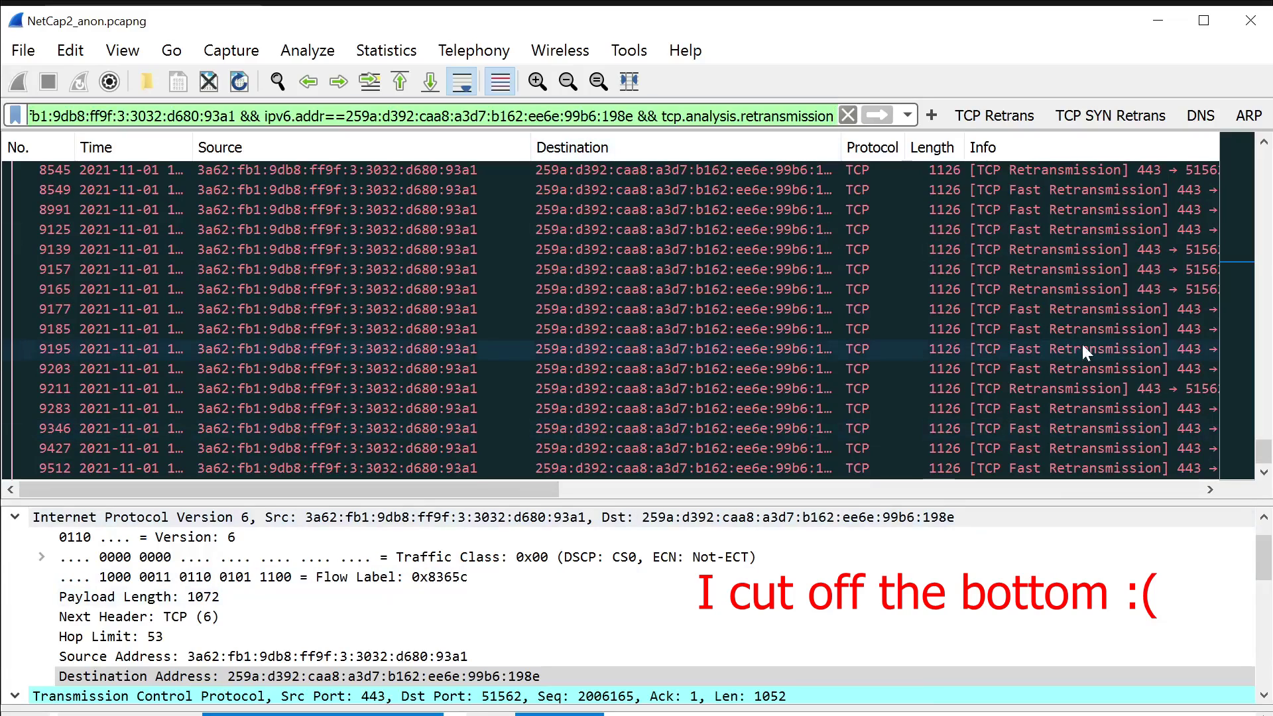
scroll(1078, 369, up, 20)
scroll(1080, 365, up, 20)
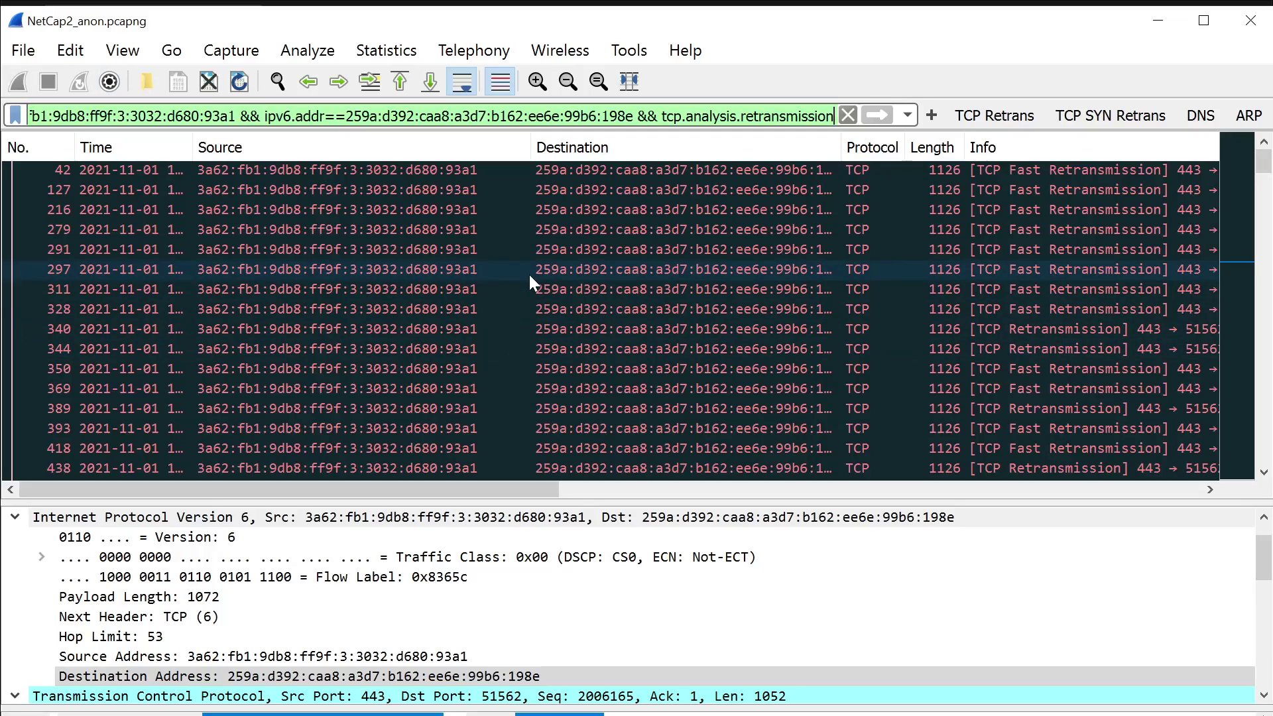
scroll(678, 375, down, 20)
scroll(678, 374, down, 20)
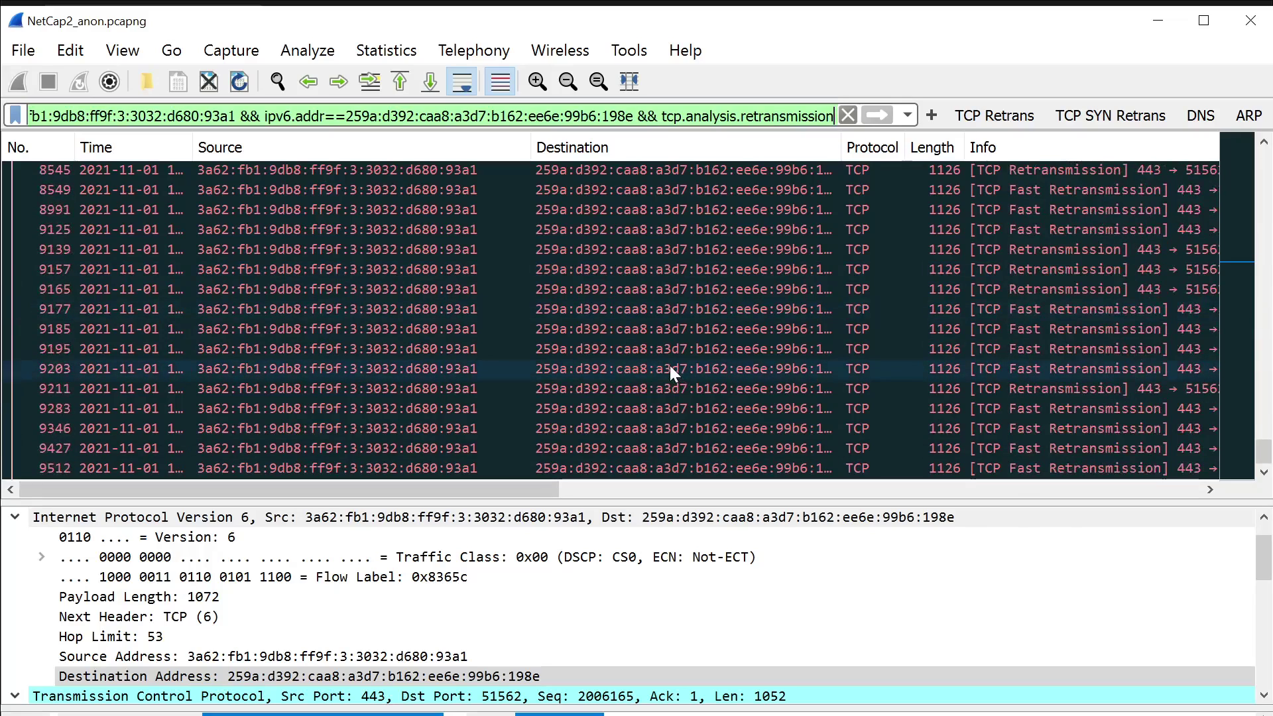
scroll(671, 370, up, 20)
scroll(670, 369, up, 20)
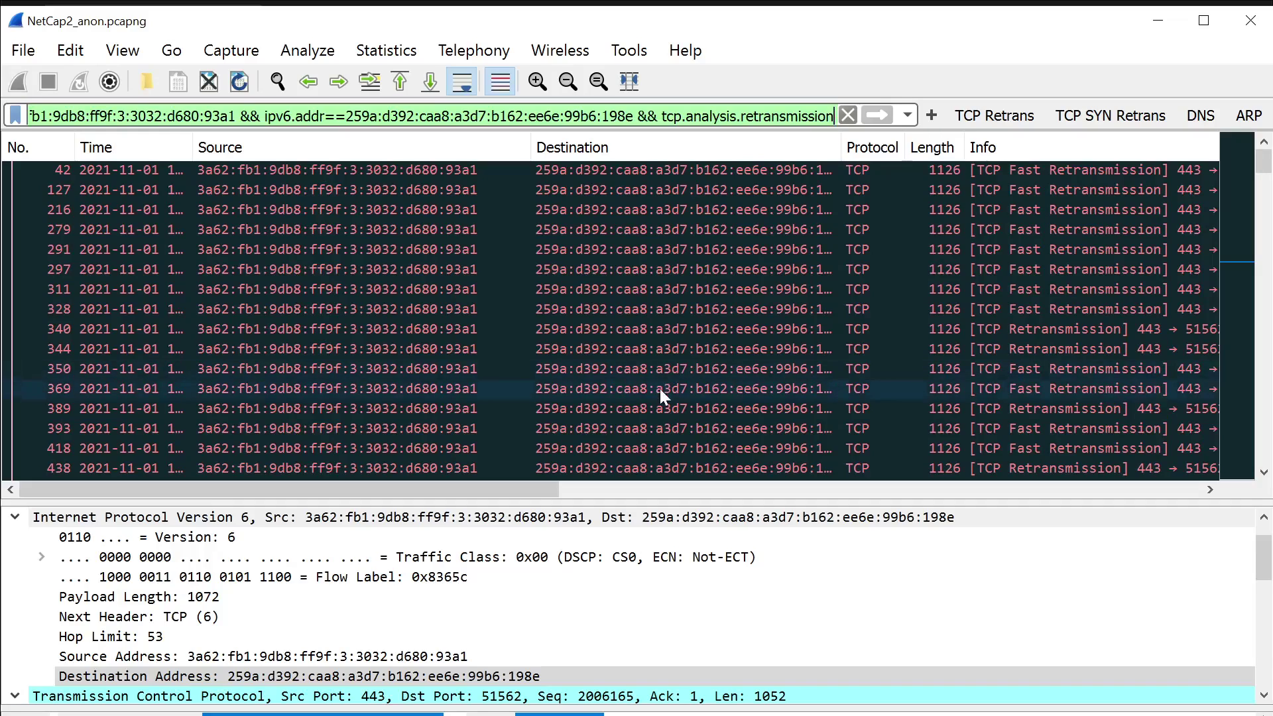
scroll(659, 384, down, 12)
scroll(659, 383, up, 12)
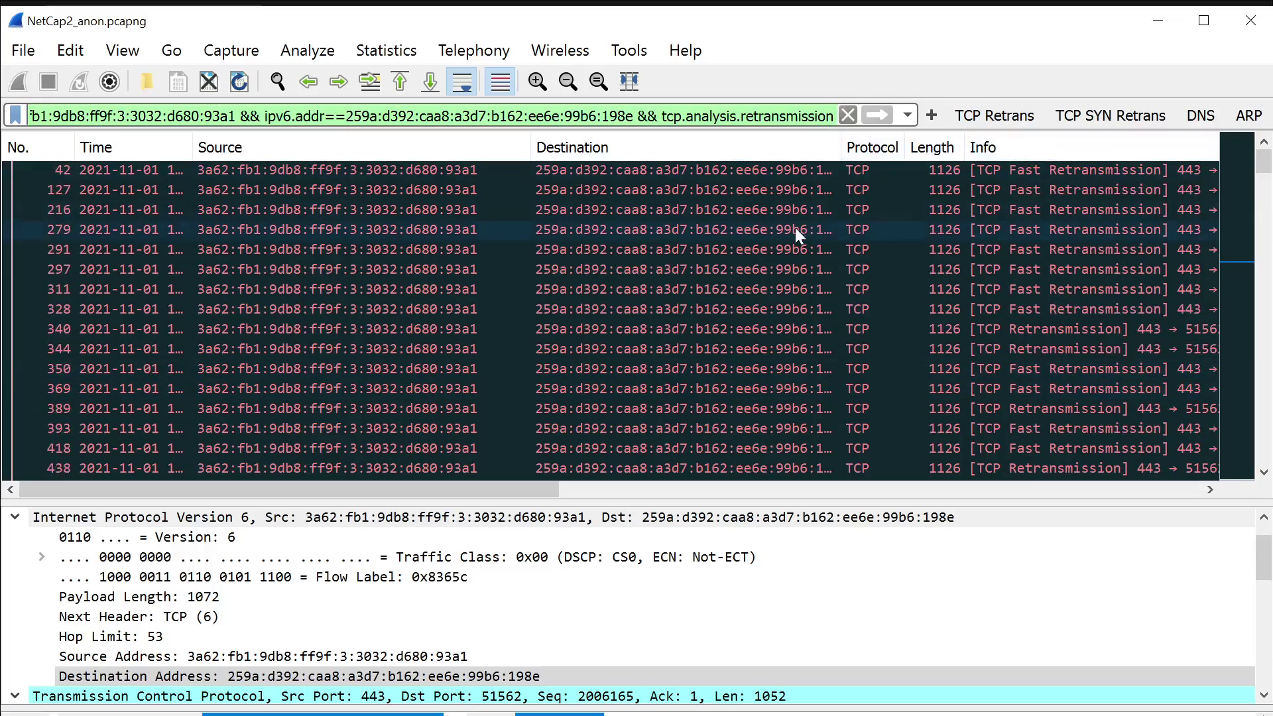
click(813, 171)
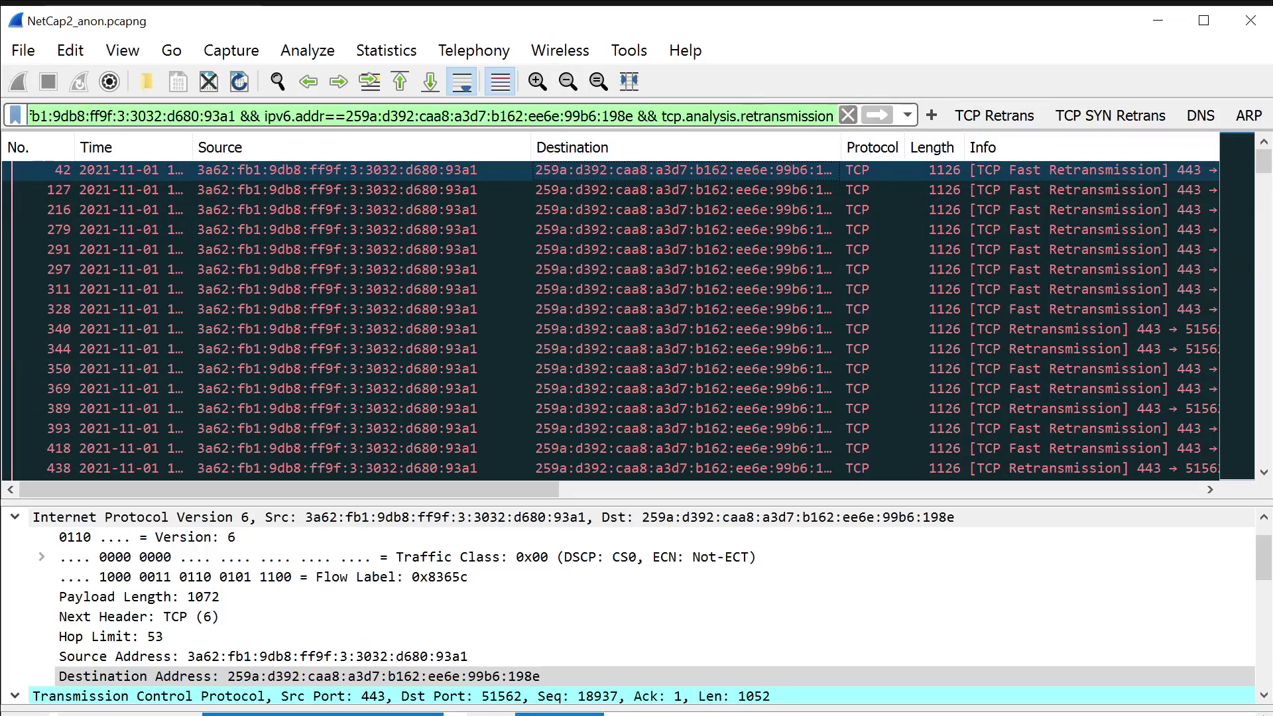
Remove the tcp.analysis.retransmission condition from the display filter and apply the remaining two-address filter.
drag(635, 116, 1179, 117)
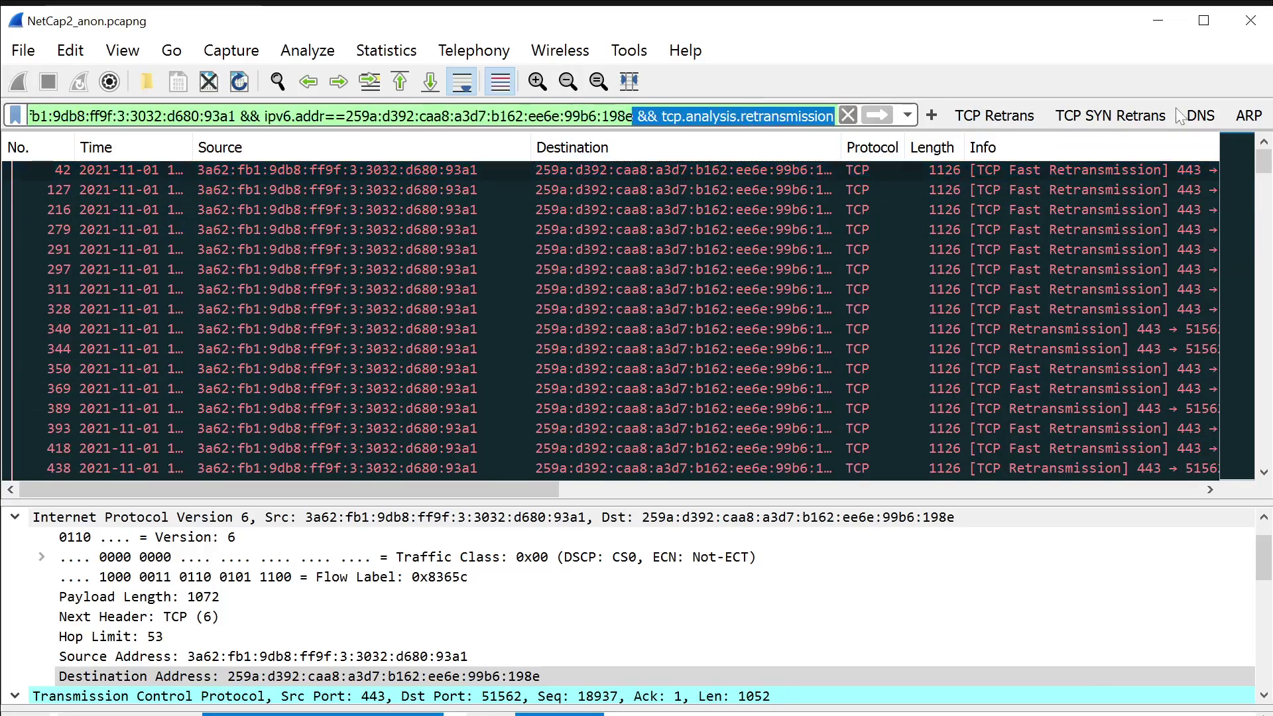
key(BackSpace)
key(Return)
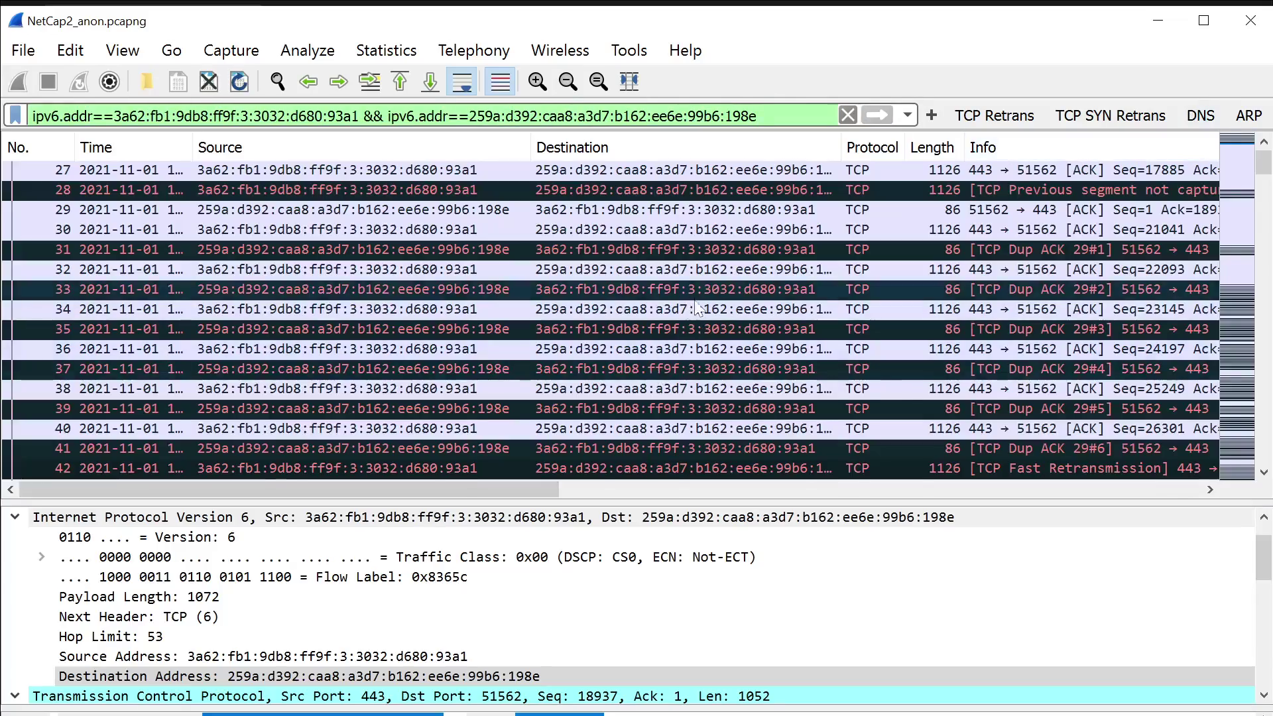
Look through the conversation's first packets up to the earliest flagged ones, and select packet 5 near the start.
scroll(722, 312, up, 9)
scroll(719, 305, down, 4)
mouse_move(441, 492)
mouse_down()
mouse_move(573, 498)
mouse_move(442, 505)
mouse_up()
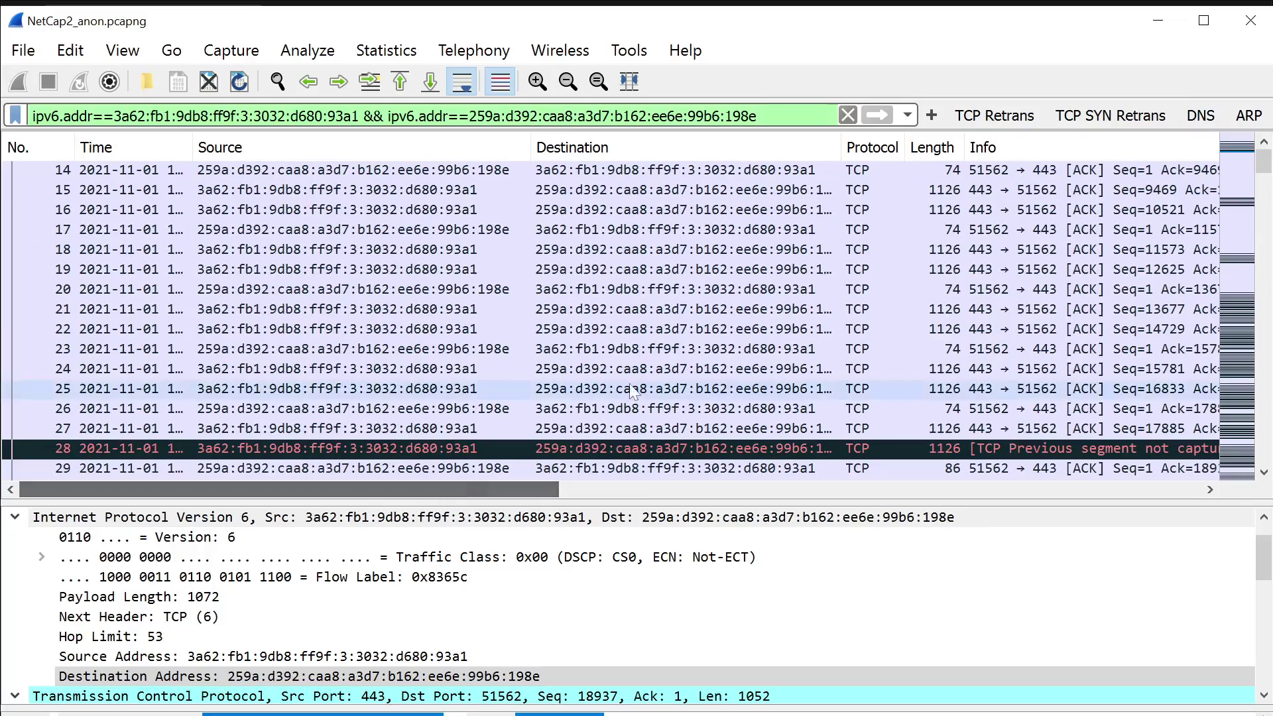
scroll(596, 391, down, 4)
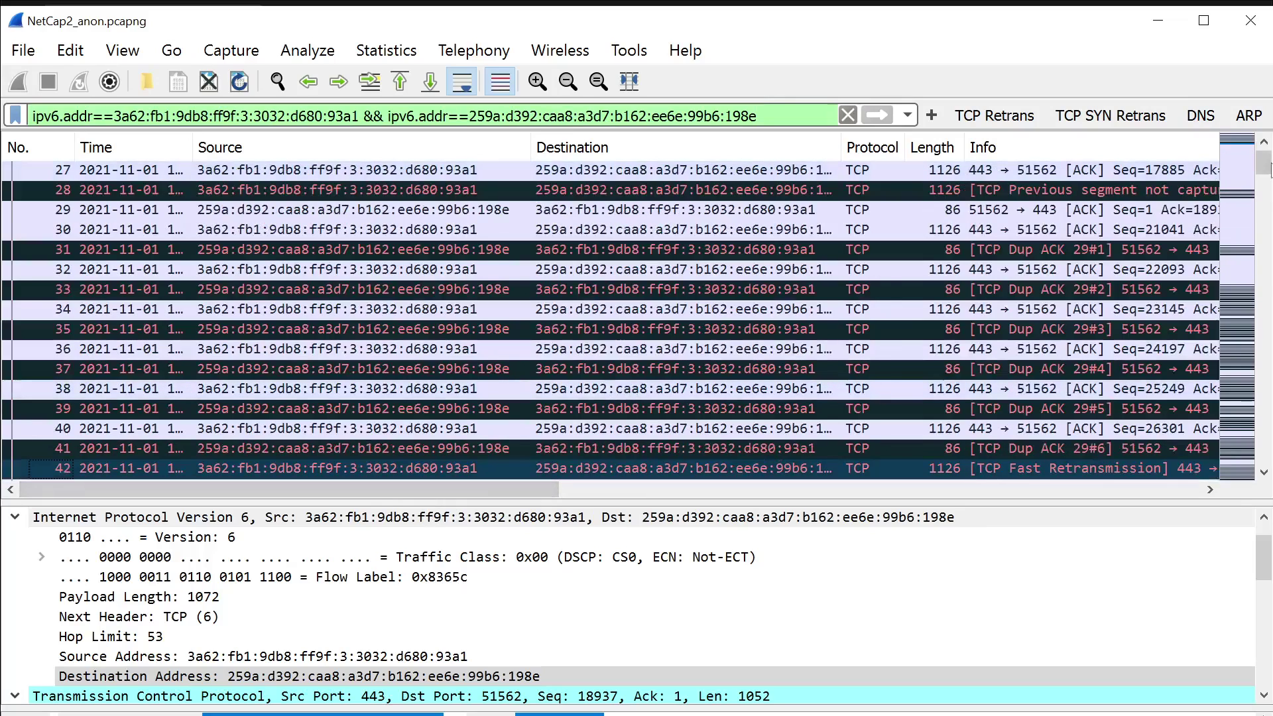
drag(1265, 174, 1267, 167)
scroll(1034, 239, down, 8)
scroll(1035, 242, up, 8)
scroll(1033, 245, down, 20)
scroll(1031, 252, up, 20)
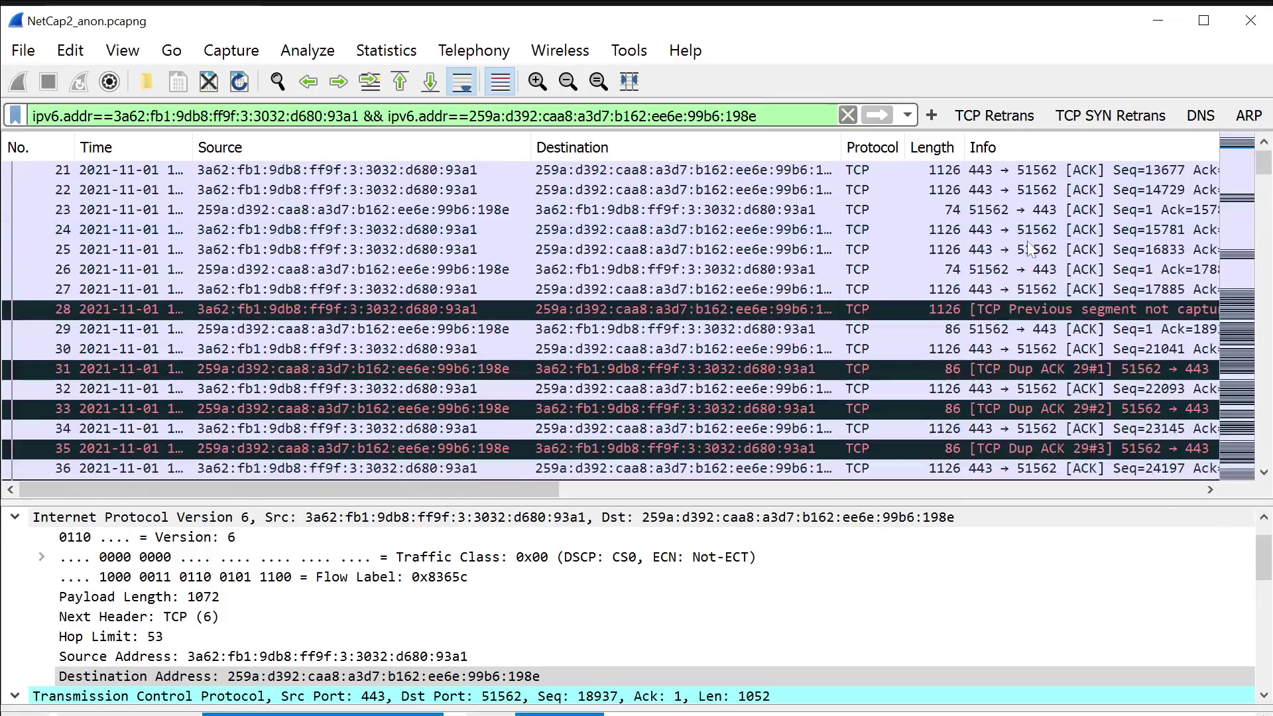
click(1031, 251)
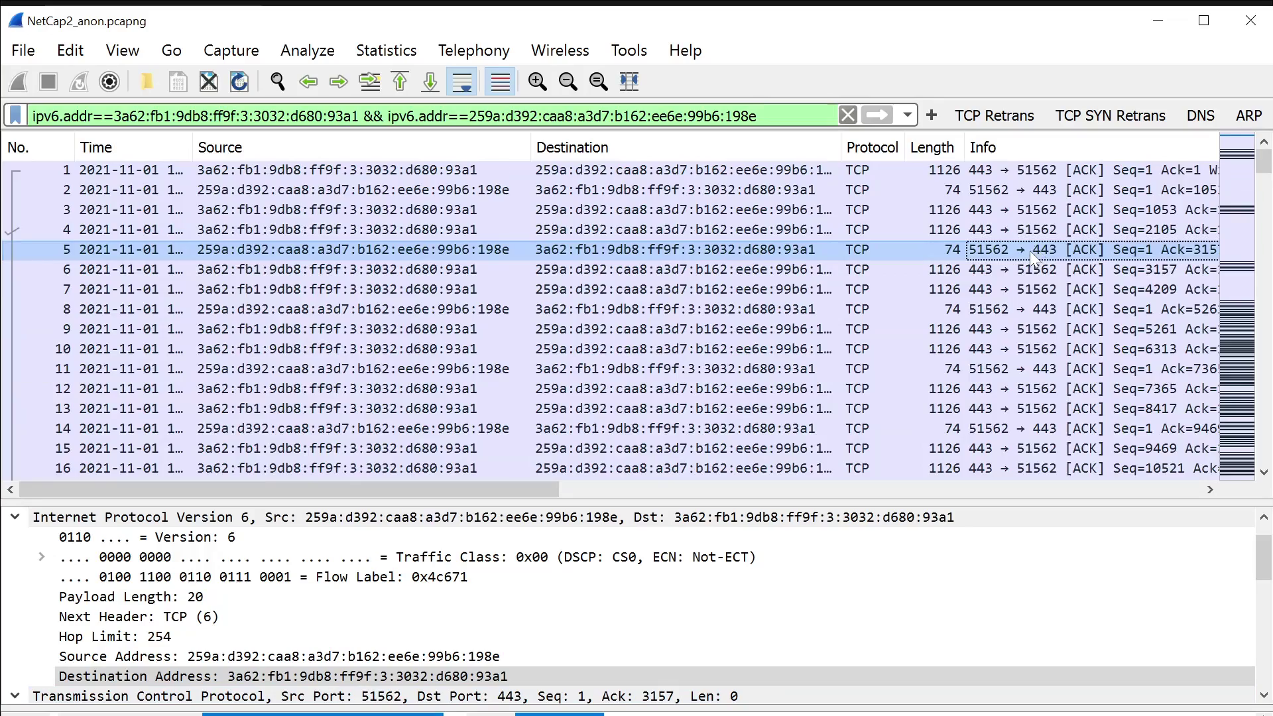
Select packet 29, the acknowledgement that the first series of duplicate ACKs refers to.
scroll(1031, 255, down, 13)
scroll(1032, 255, up, 4)
click(961, 211)
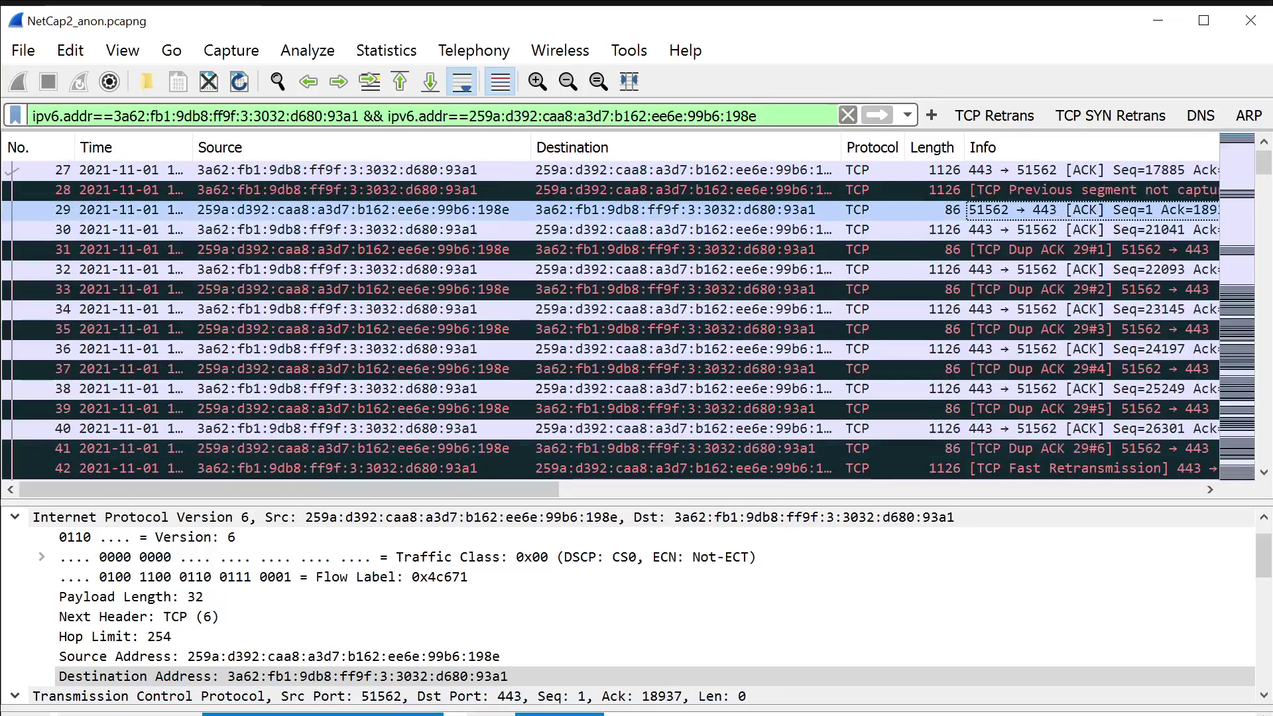
click(988, 211)
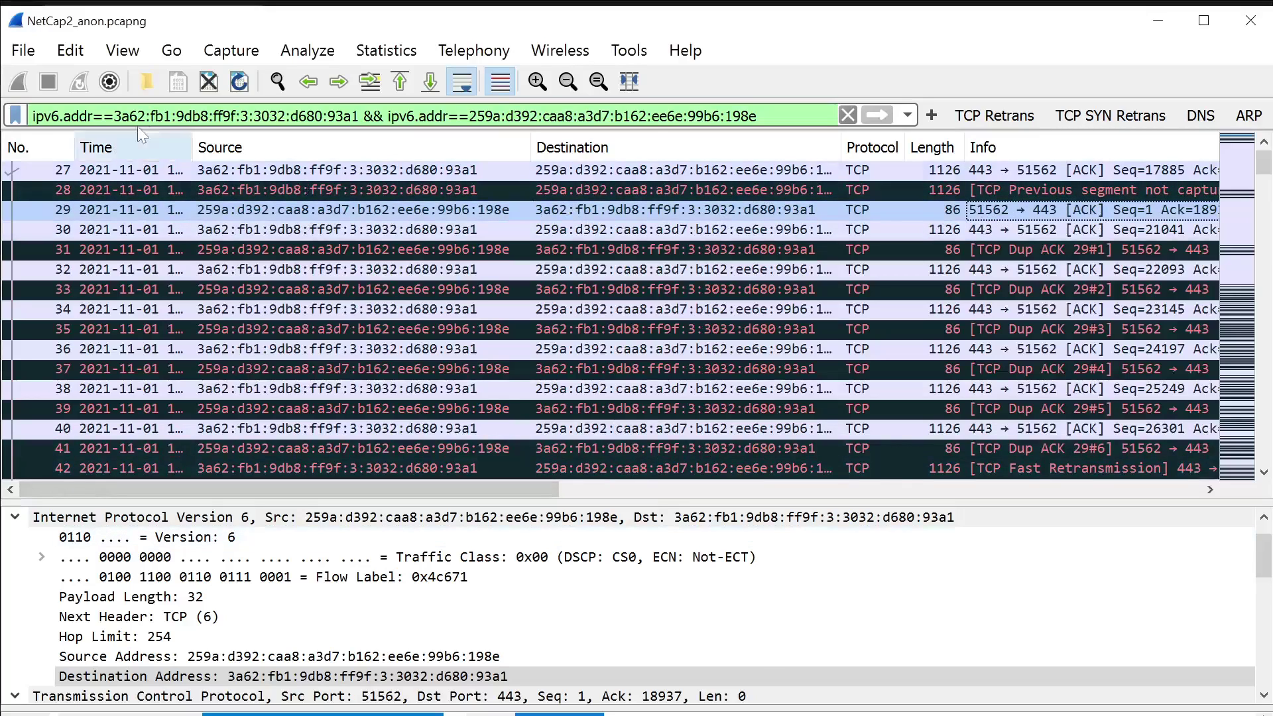
Narrow the Time and Protocol columns to reveal more of the Info column.
drag(192, 147, 107, 146)
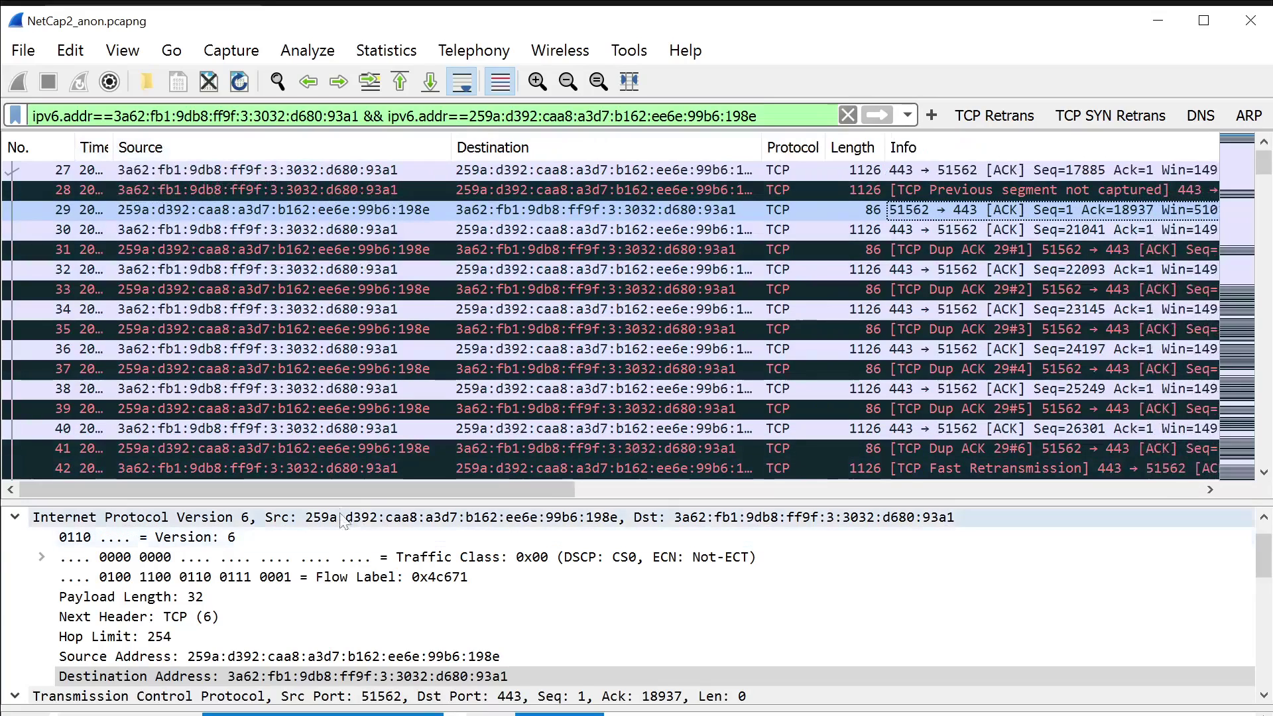
drag(349, 495, 329, 501)
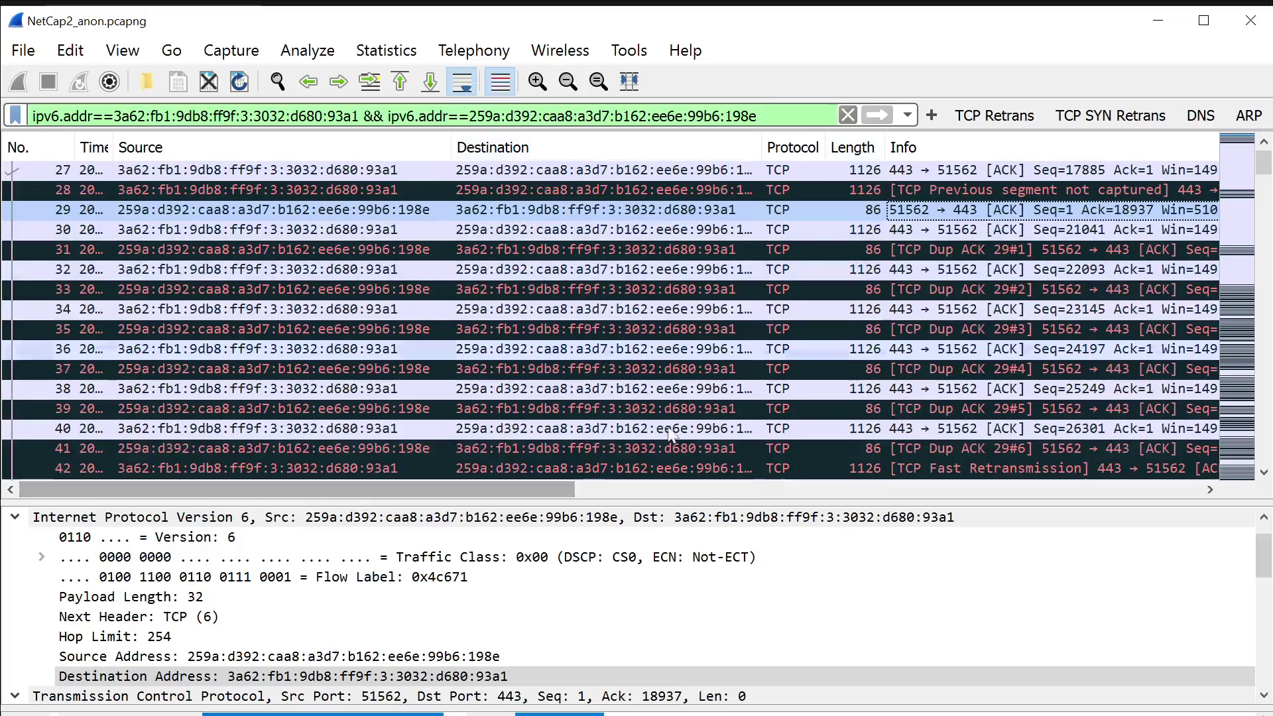
drag(826, 150, 795, 152)
Select packet 28, flagged "TCP Previous segment not captured", and widen the Destination column to show full IPv6 addresses.
key(Up)
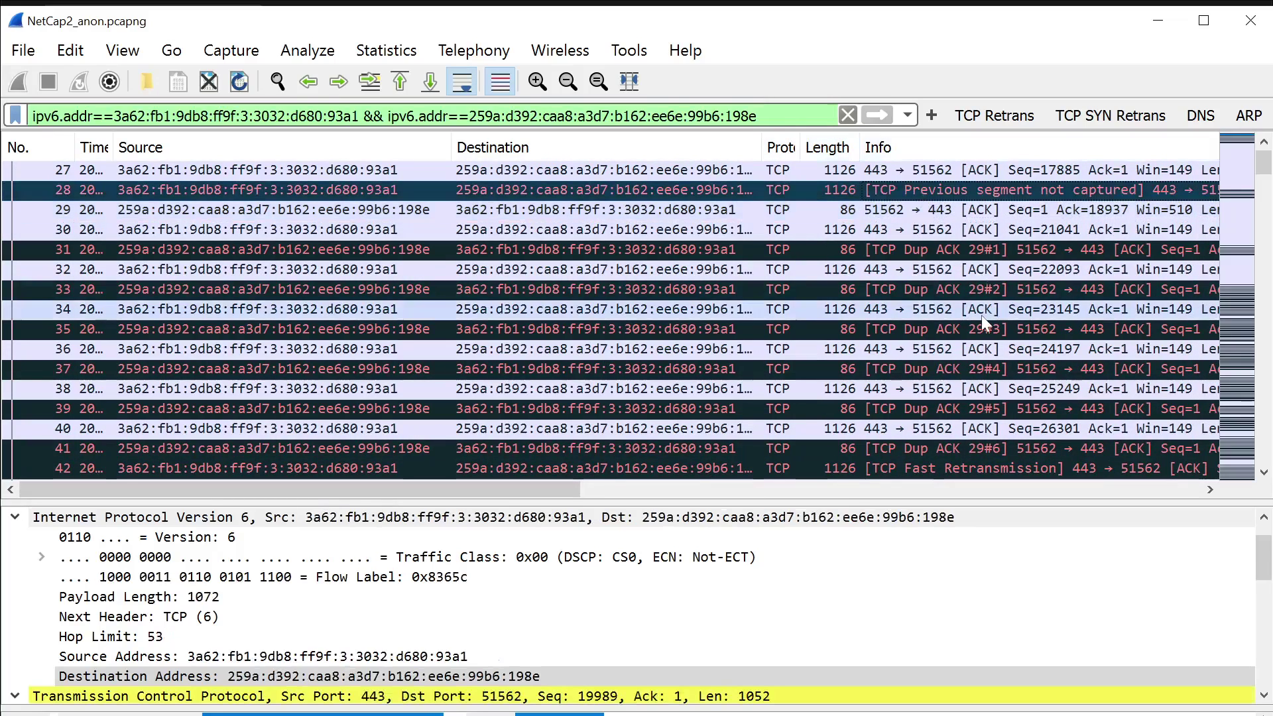
click(1264, 144)
click(1264, 146)
click(1264, 145)
click(1265, 146)
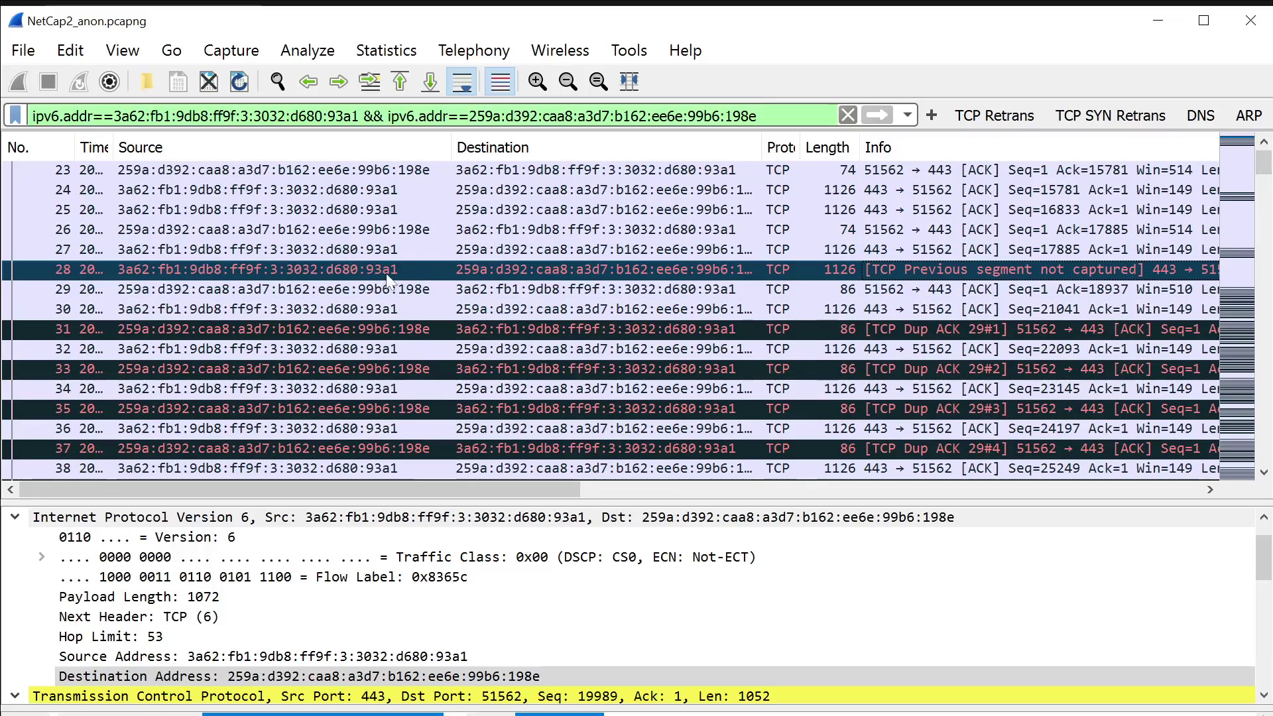
drag(761, 146, 789, 140)
click(760, 274)
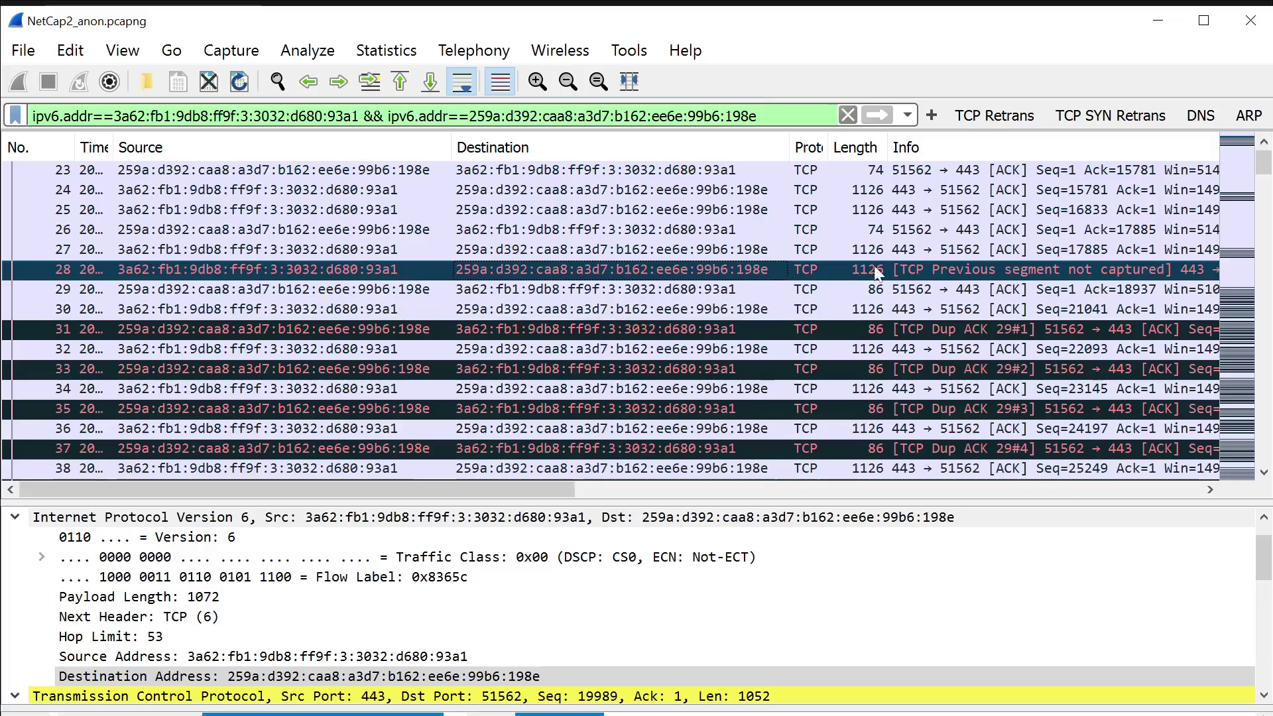
Compare packet 27 with packet 28 to examine the gap before the missing segment.
click(913, 251)
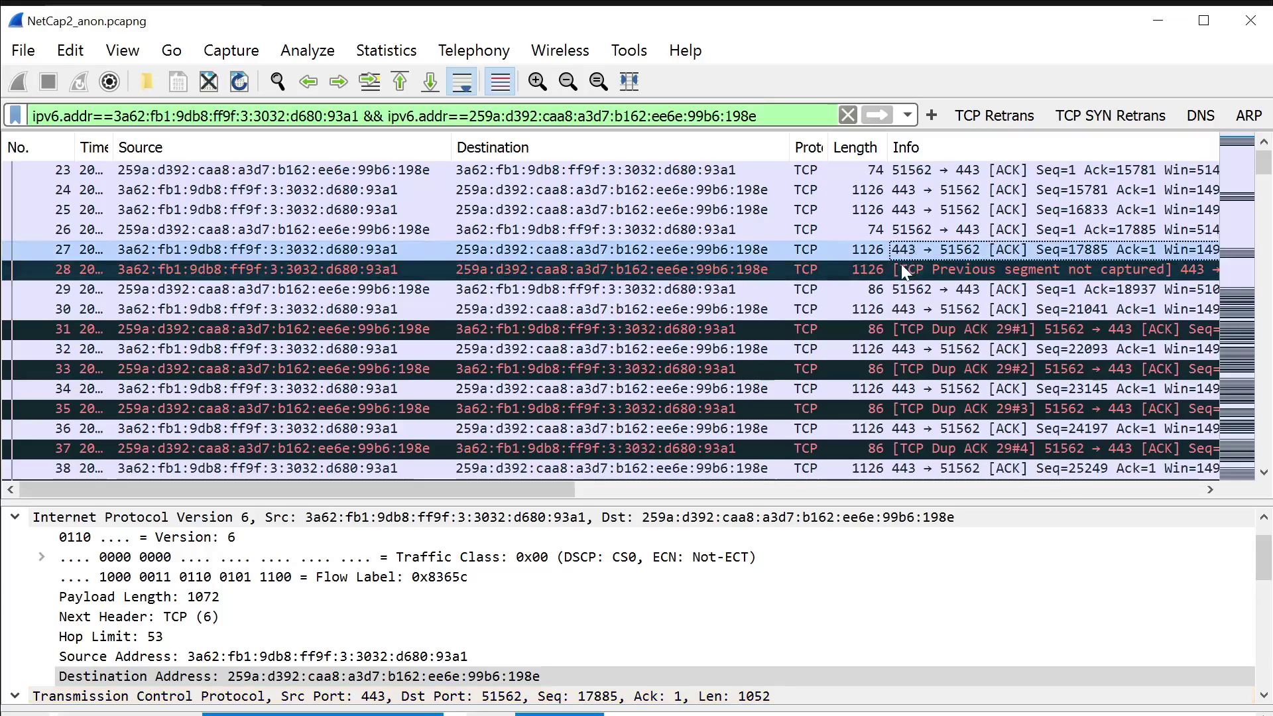
click(901, 271)
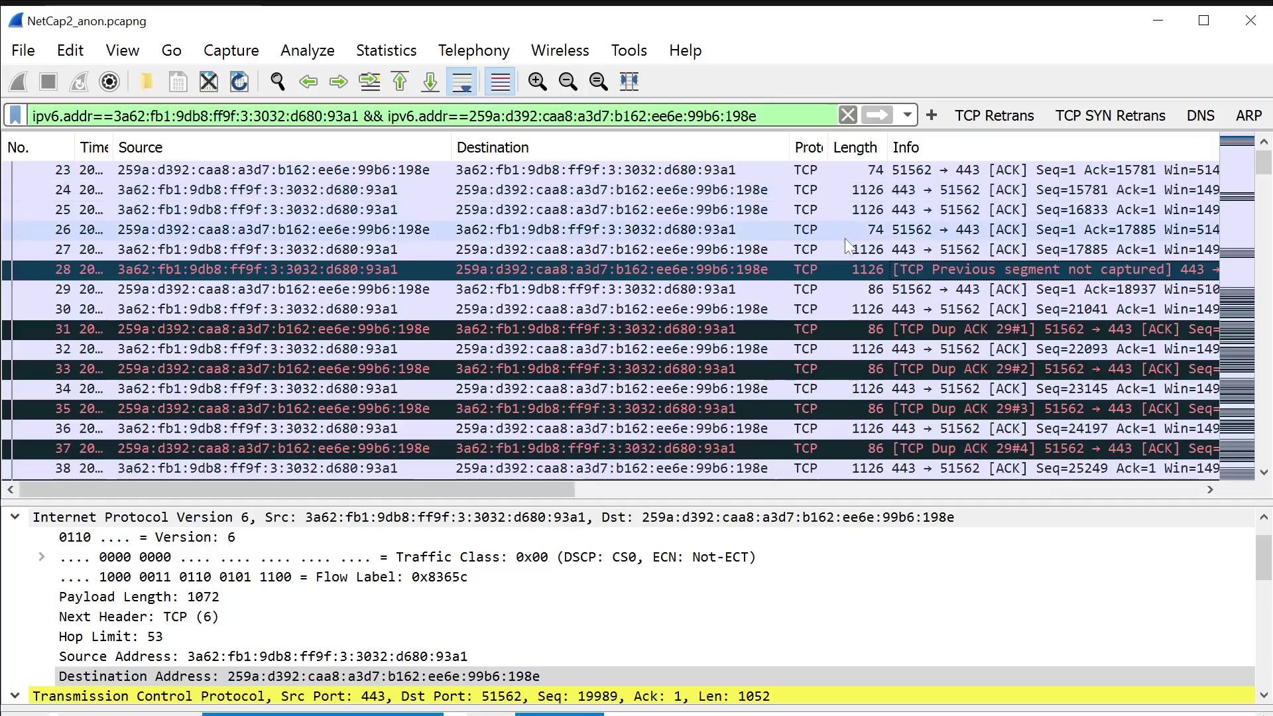
click(837, 273)
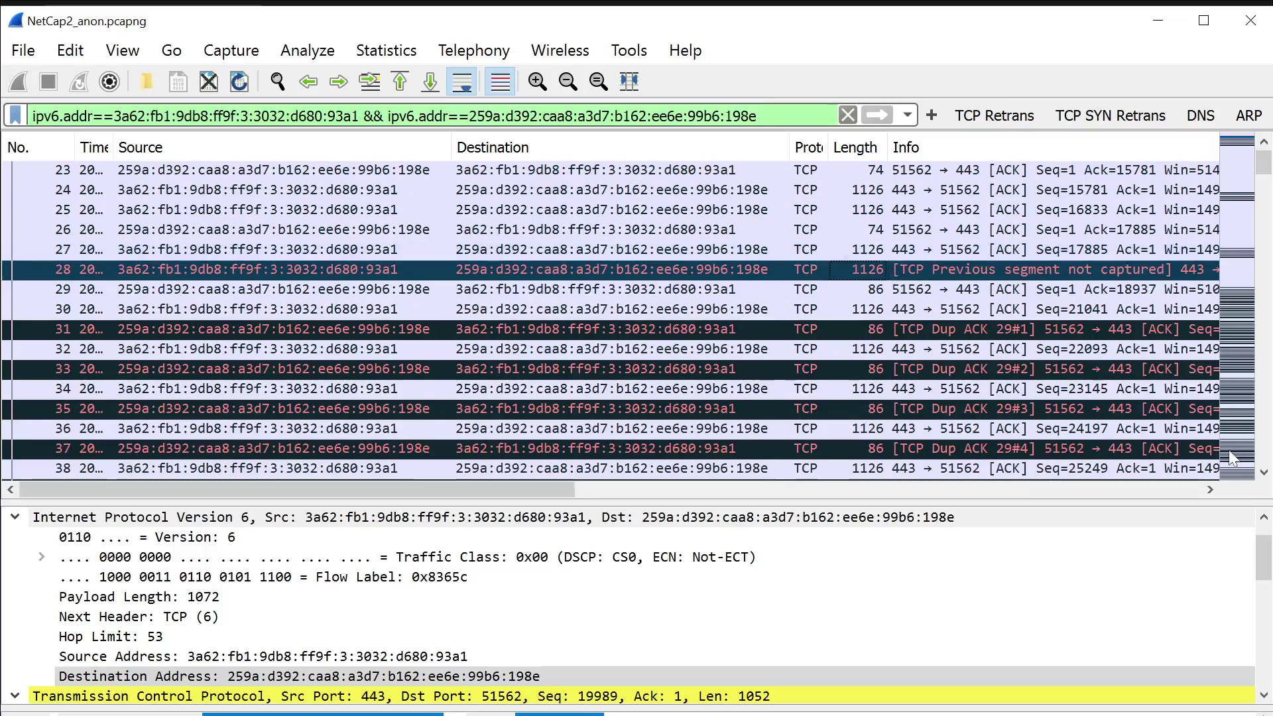
Select packet 31, the first duplicate ACK of packet 29, and examine the packets from there to the fast retransmission.
click(1263, 473)
click(1263, 473)
click(1263, 473)
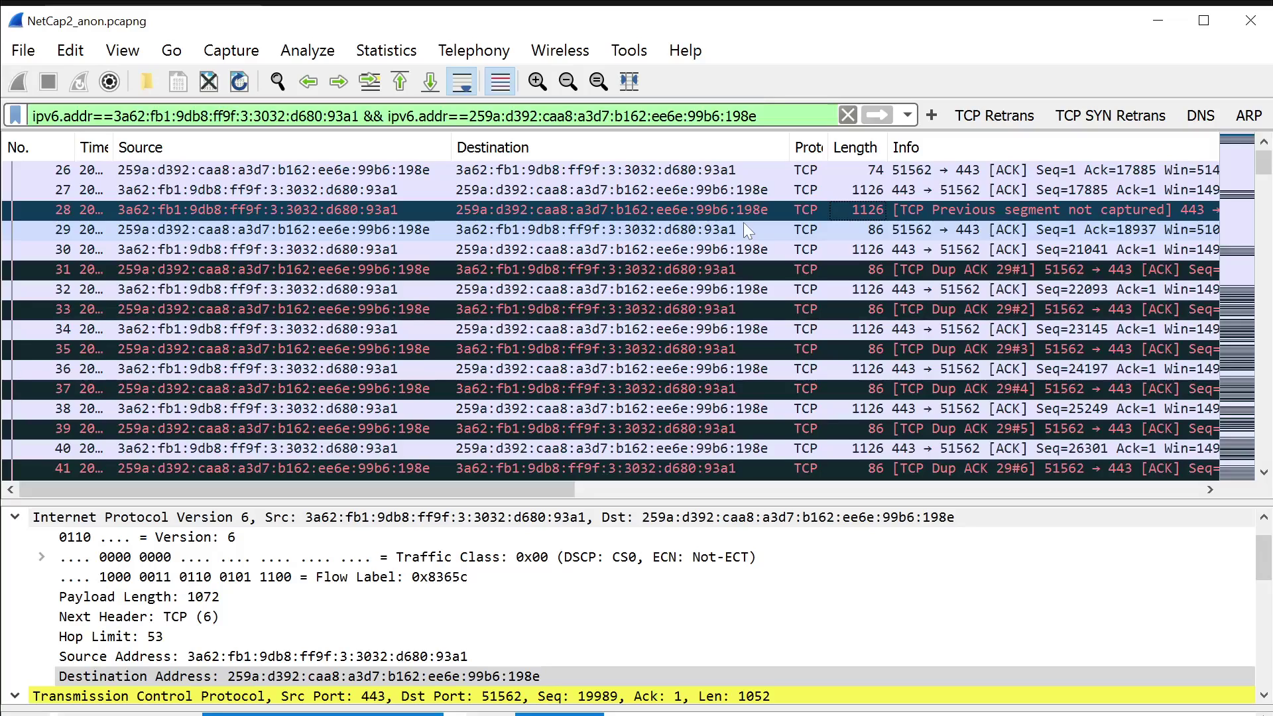
click(769, 272)
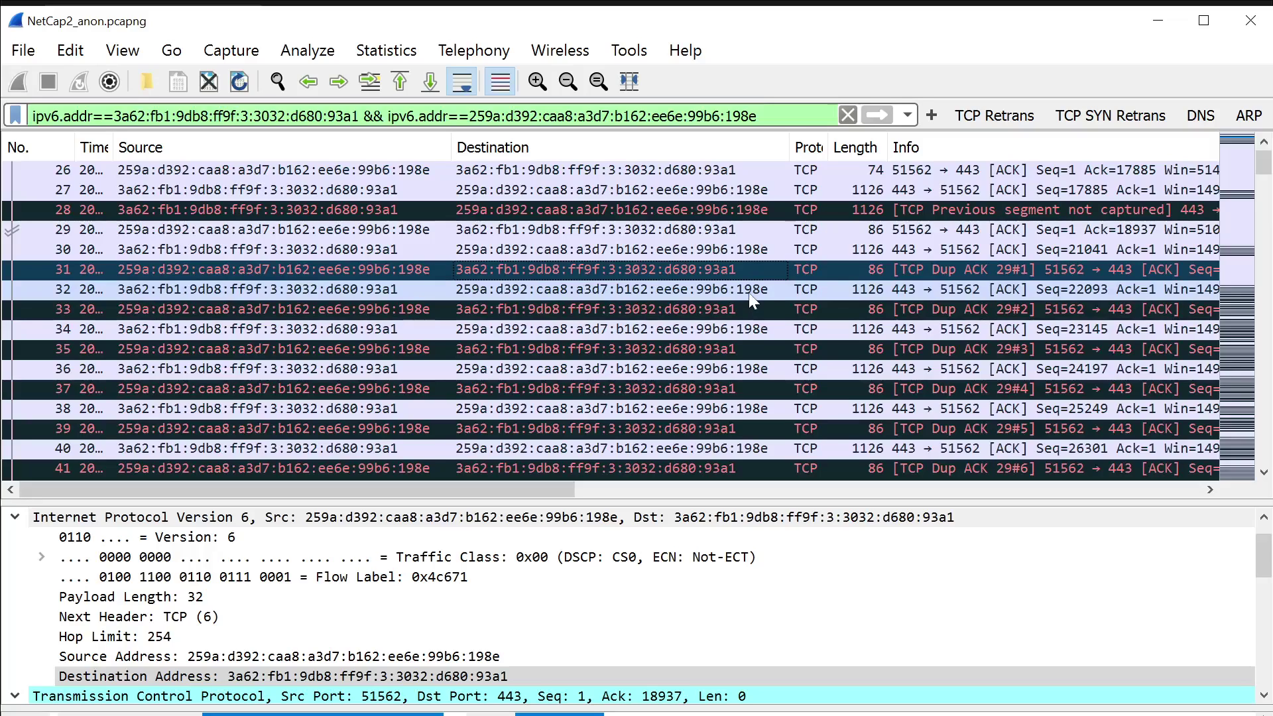
click(1264, 474)
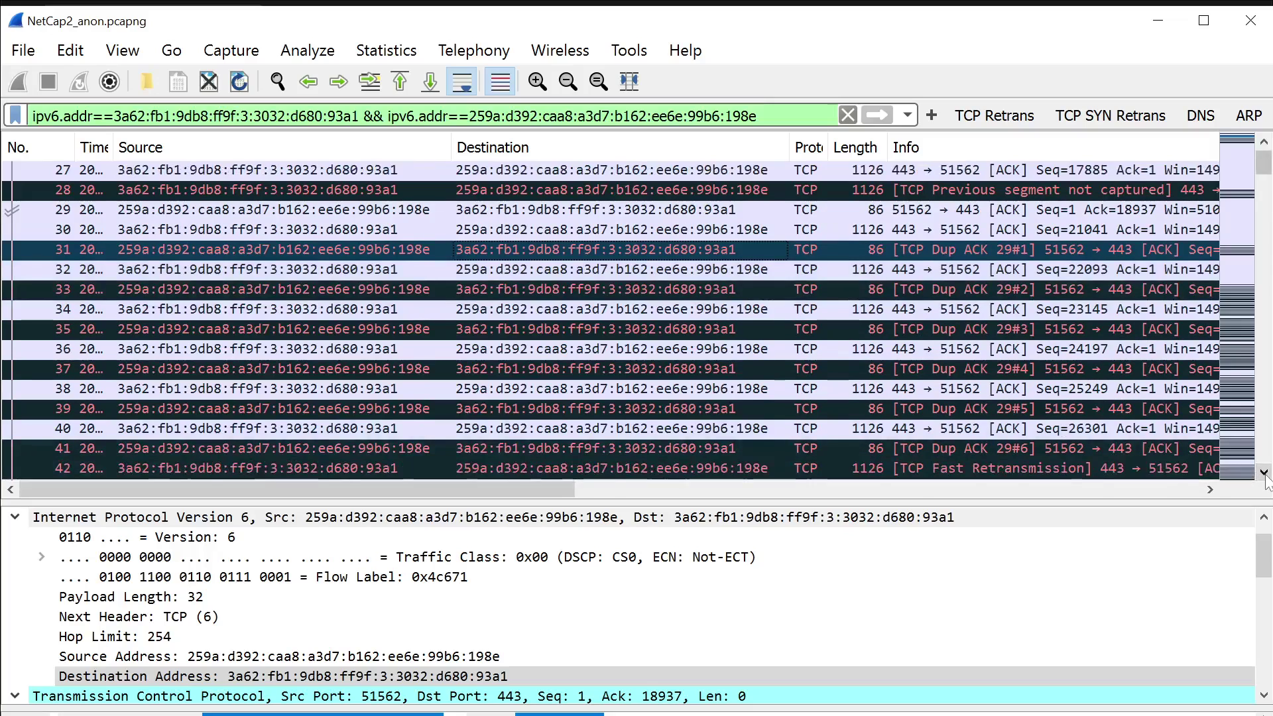
click(1264, 474)
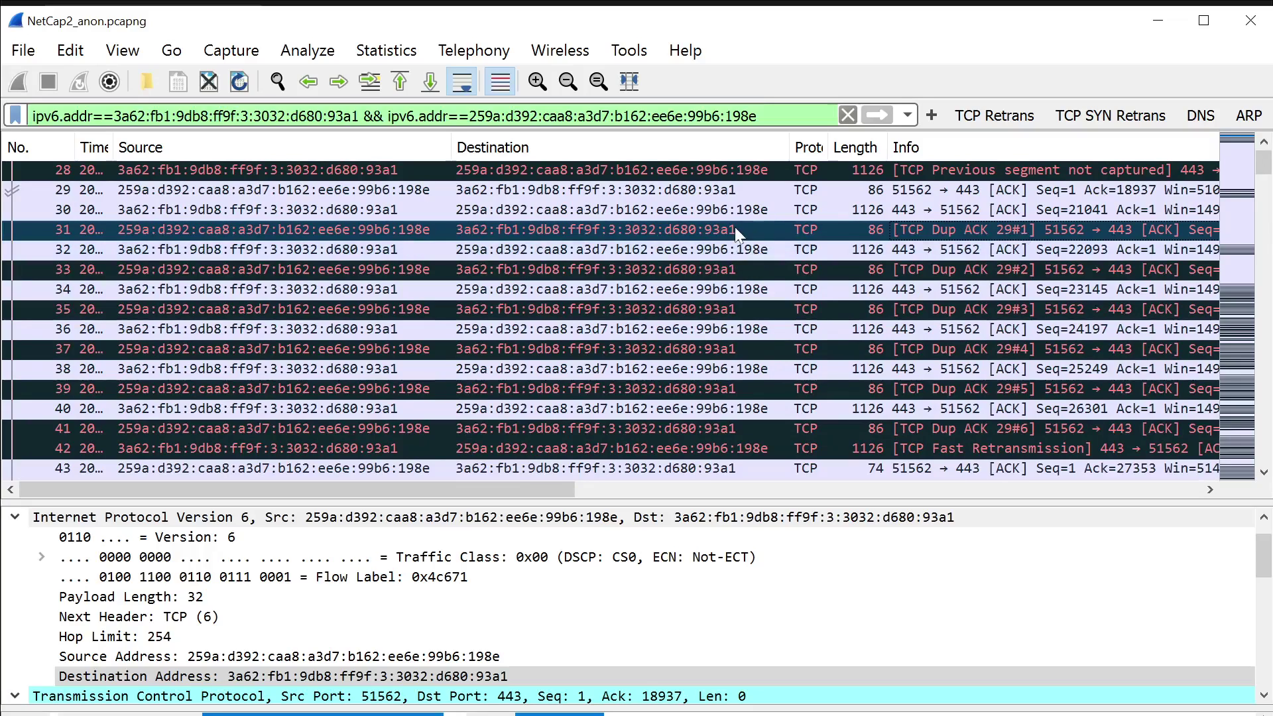
Step through packets 31 to 35, then packet 41, to compare the incoming data packets with the duplicate ACKs of packet 29.
click(709, 230)
click(403, 252)
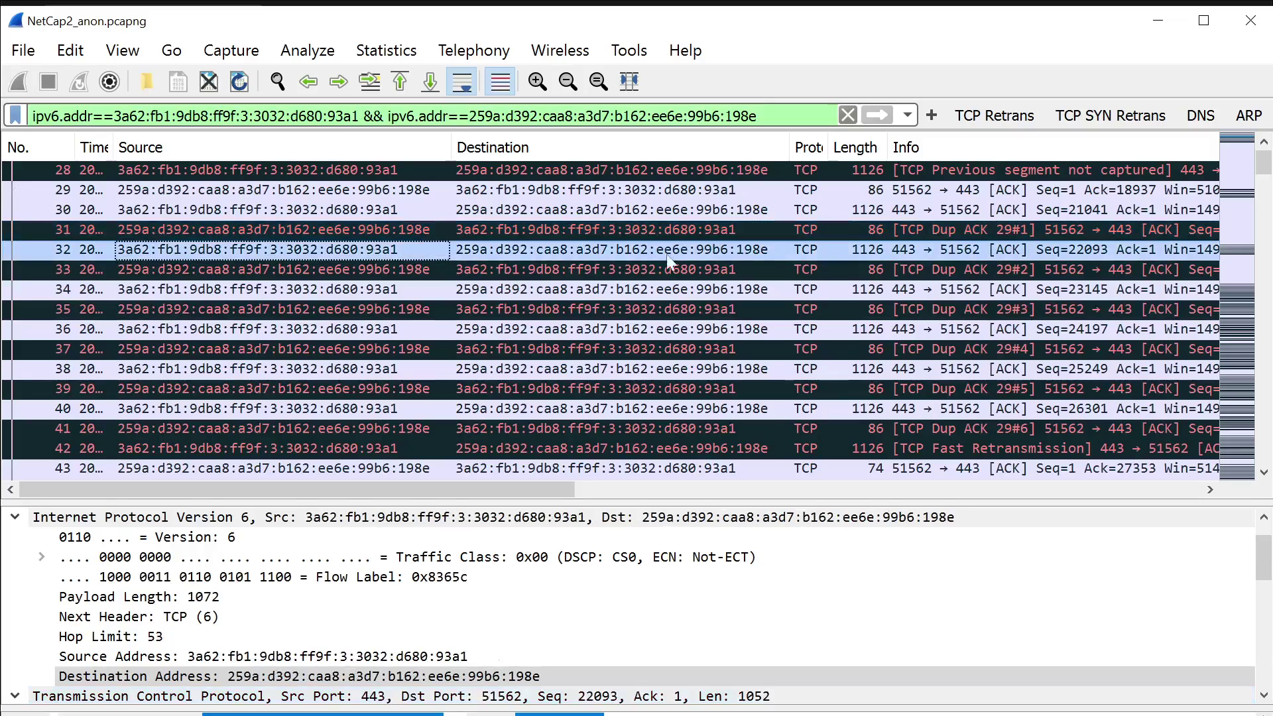
click(506, 270)
click(708, 292)
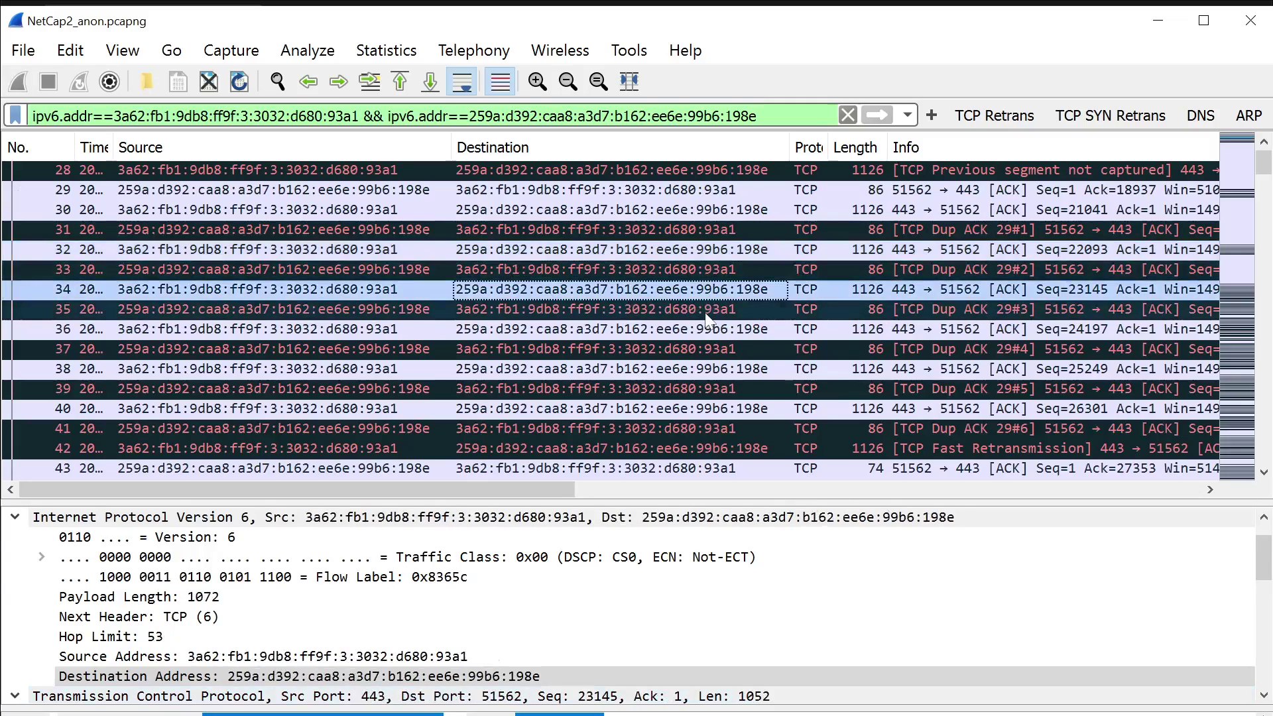
click(705, 312)
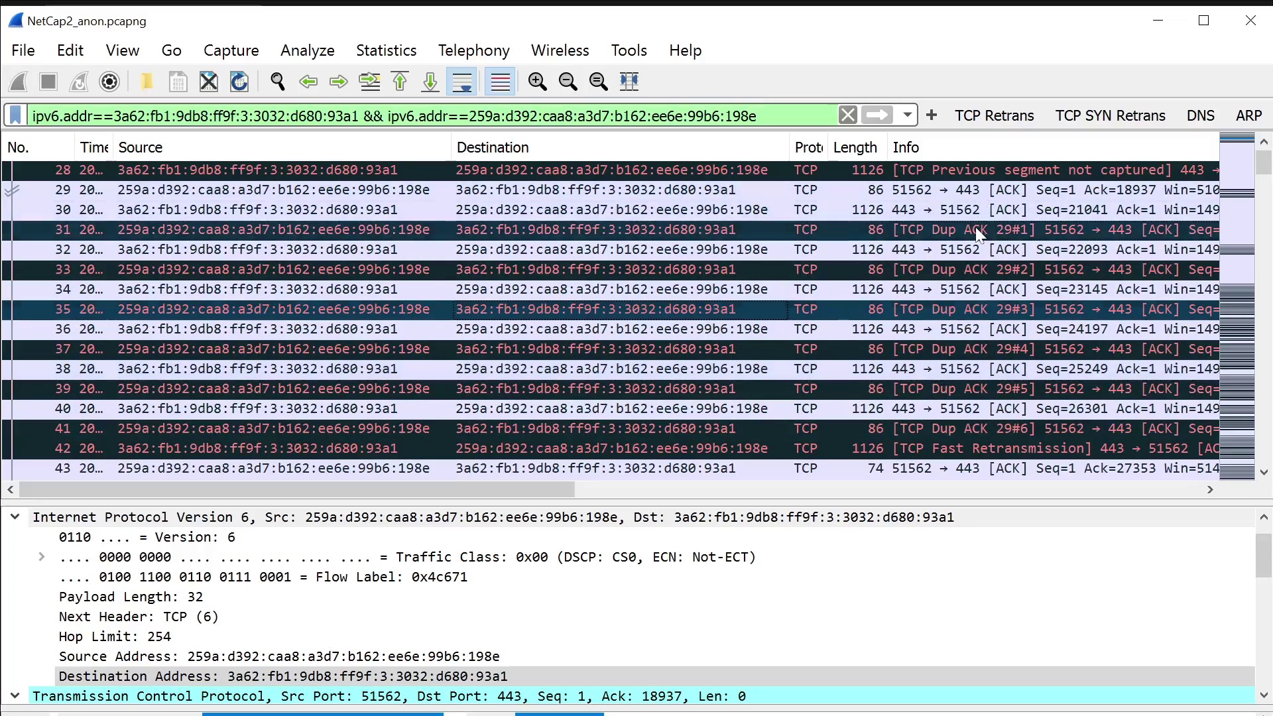
click(968, 436)
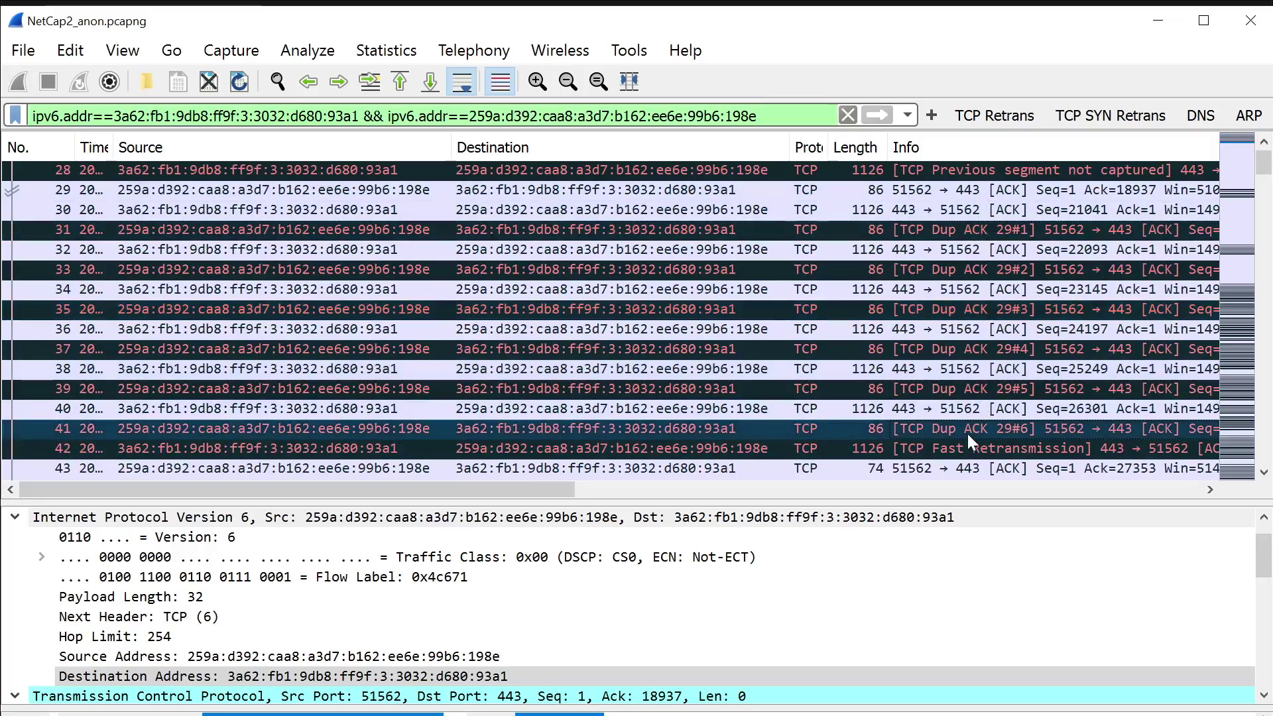
Widen the Time column to show full timestamps and compare the times of packets 32 to 35.
drag(113, 147, 297, 164)
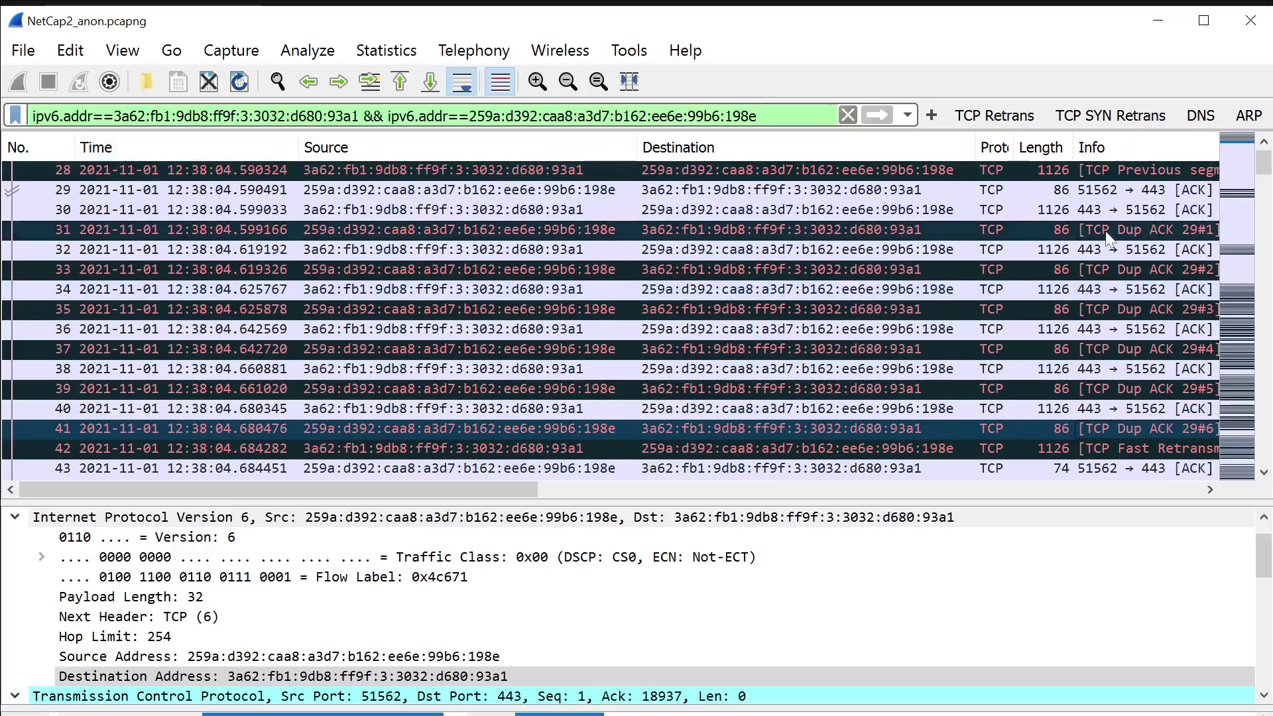
click(252, 264)
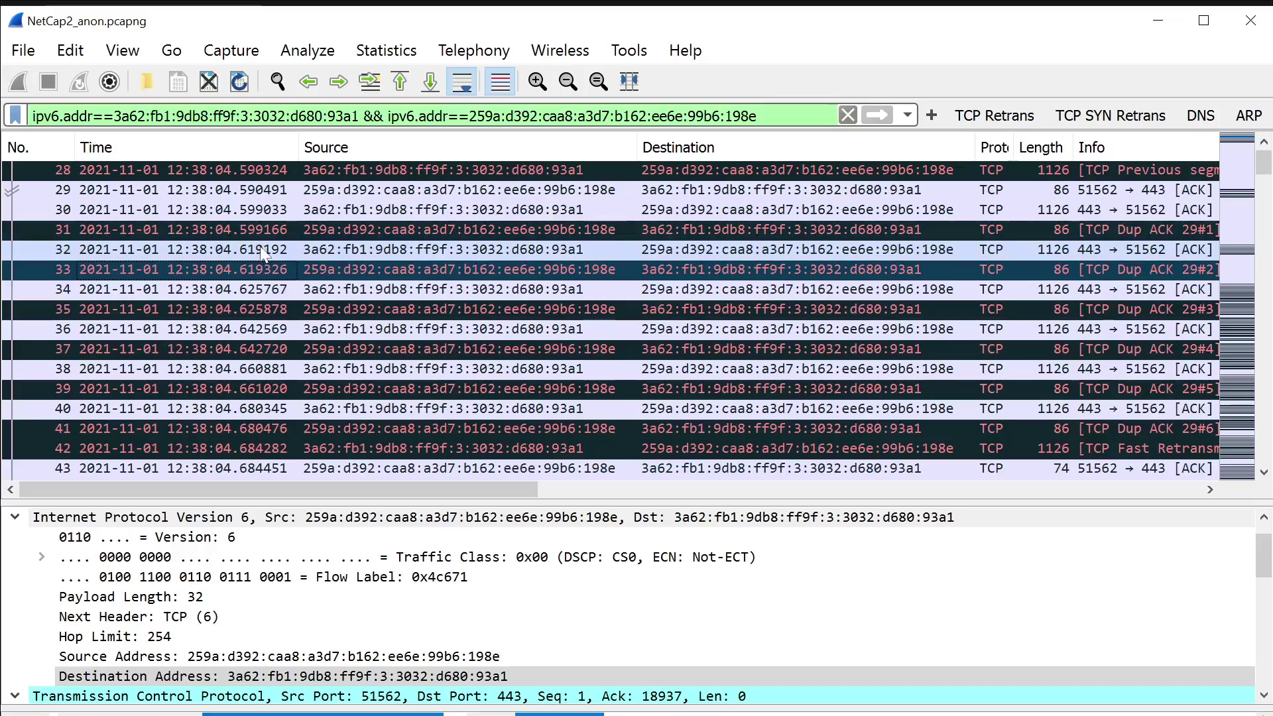
click(253, 295)
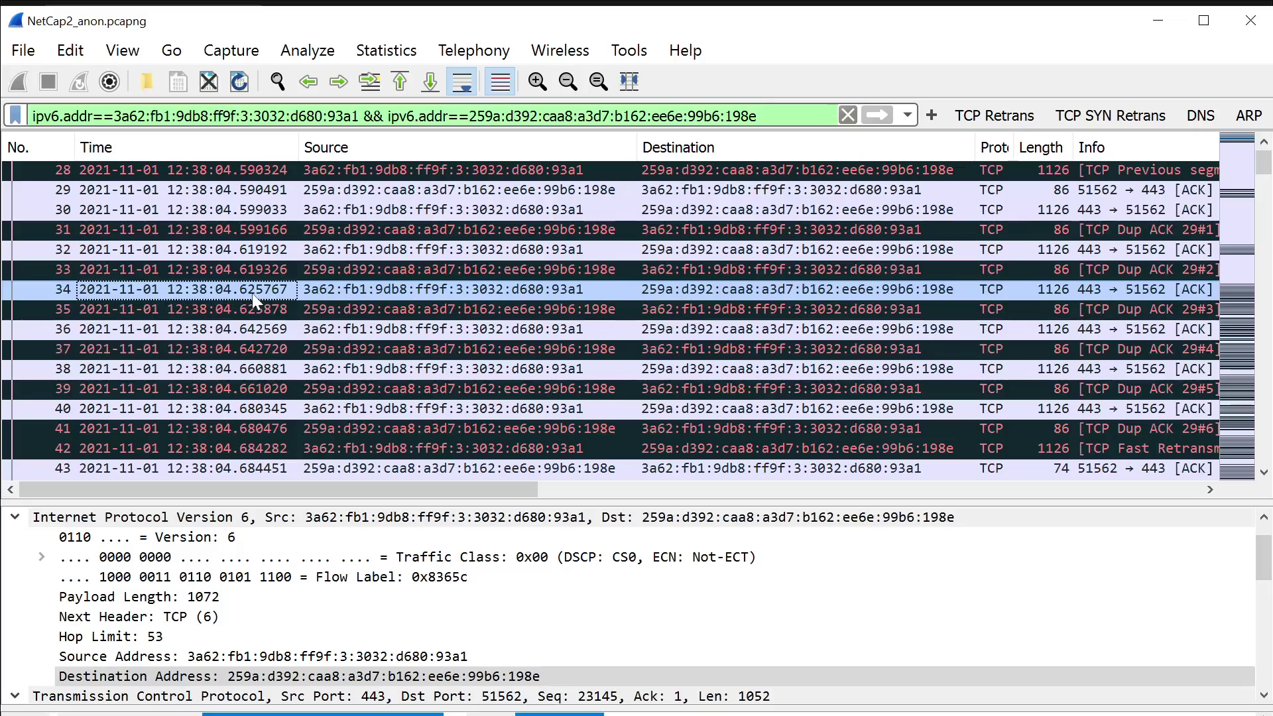
click(256, 275)
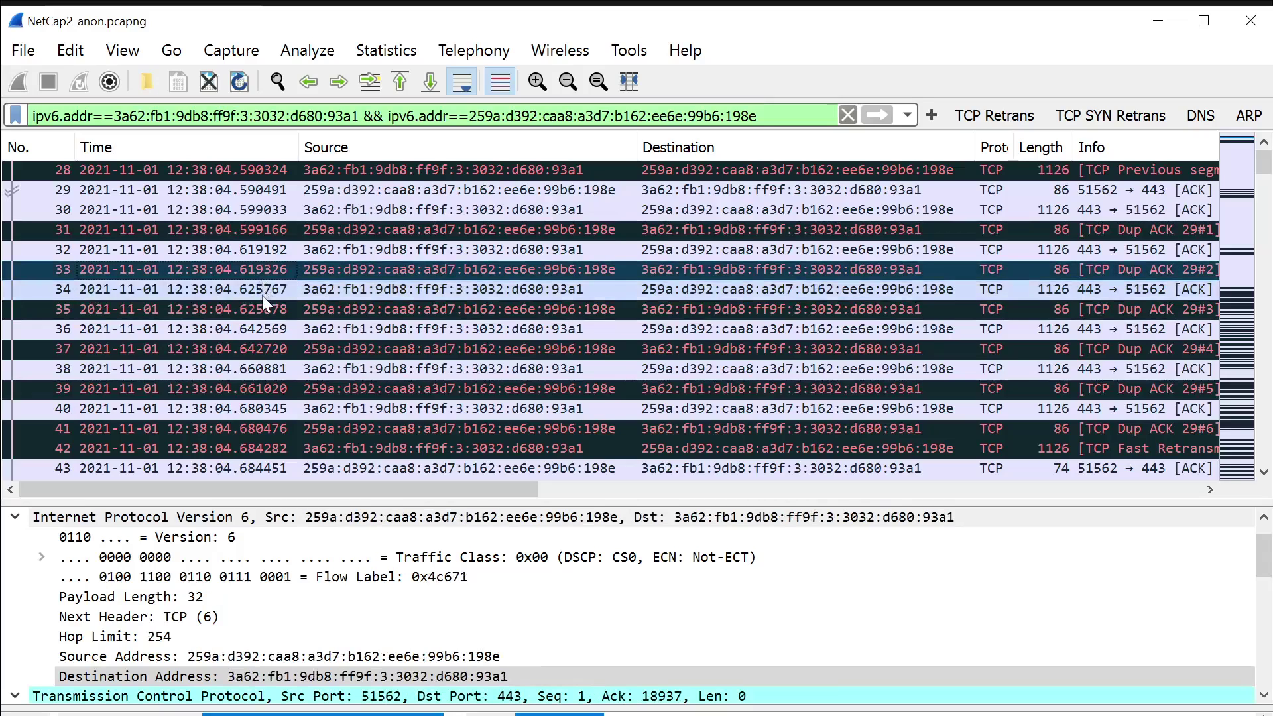
click(262, 295)
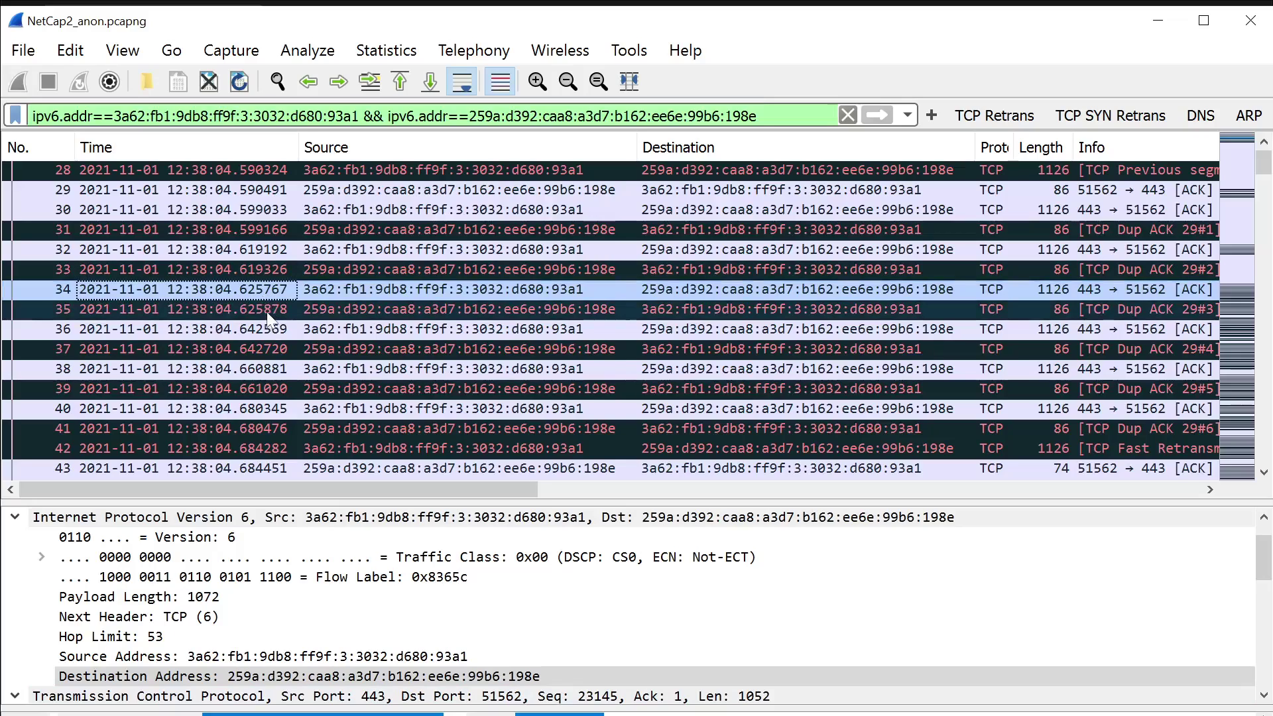
click(267, 309)
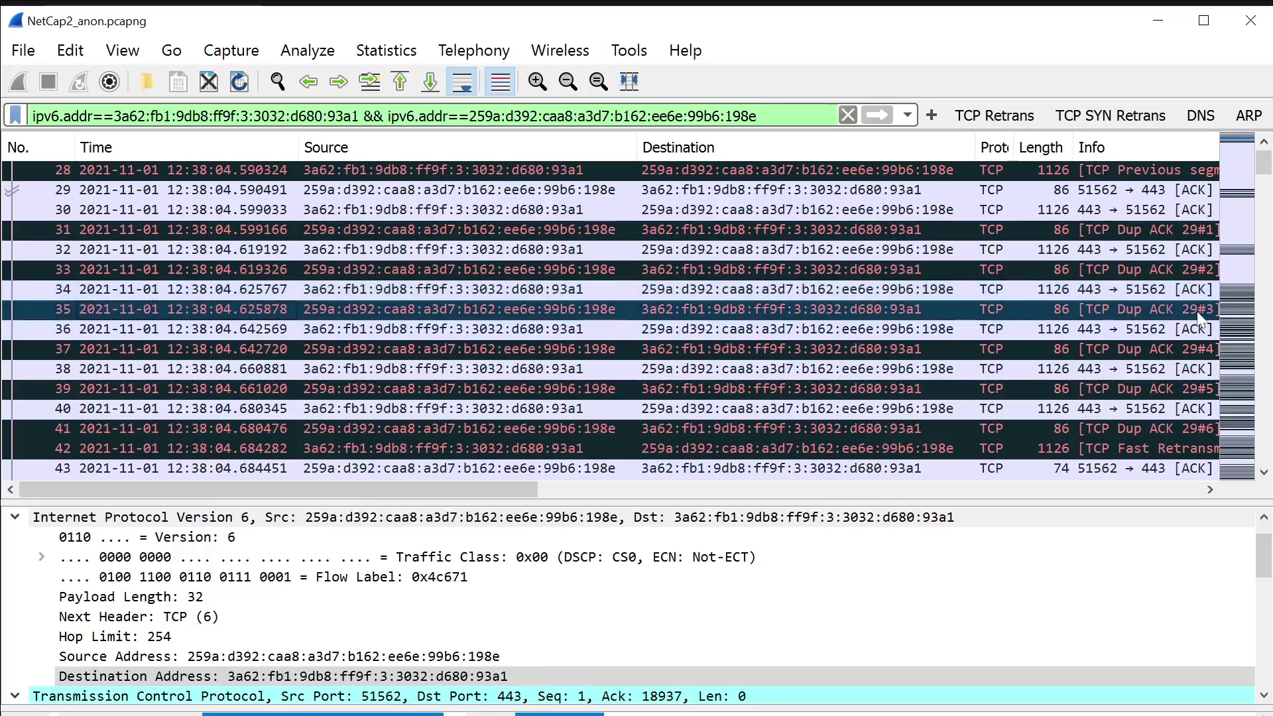
Step through packets 36 to 41 to follow the remaining data packets and duplicate ACKs 29#4 to 29#6.
click(249, 333)
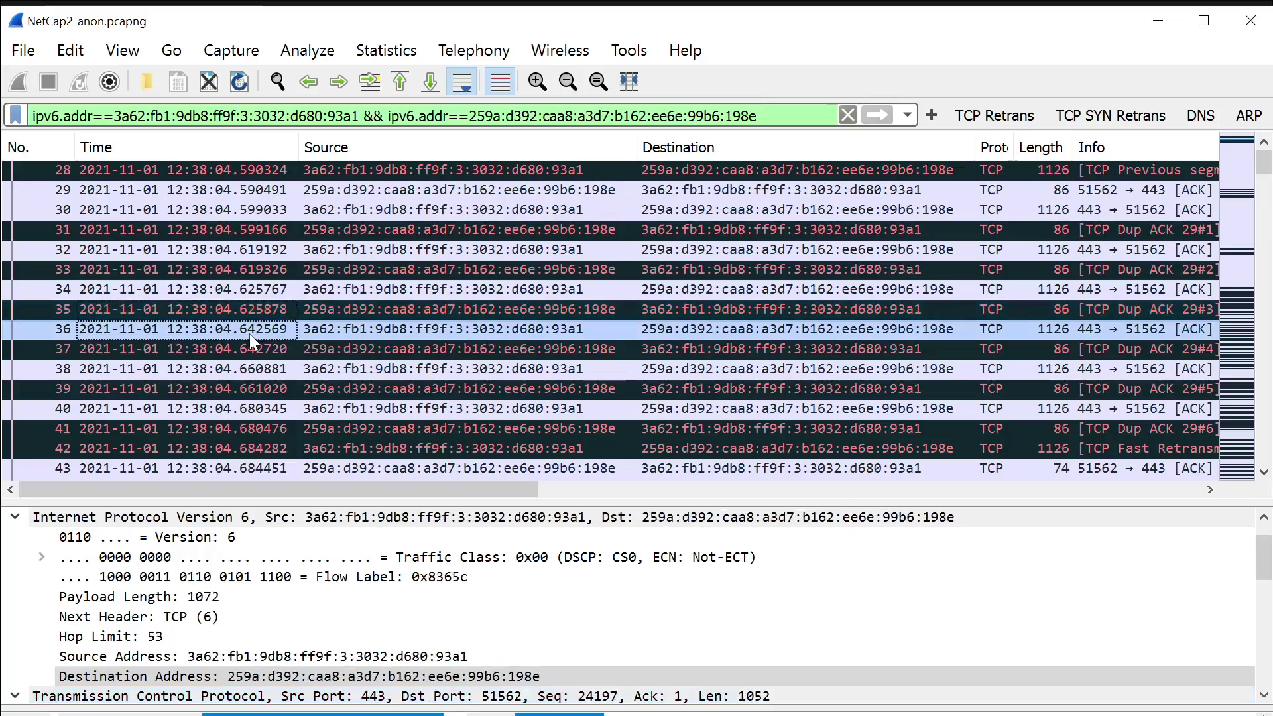
click(1110, 352)
click(1095, 372)
click(1087, 393)
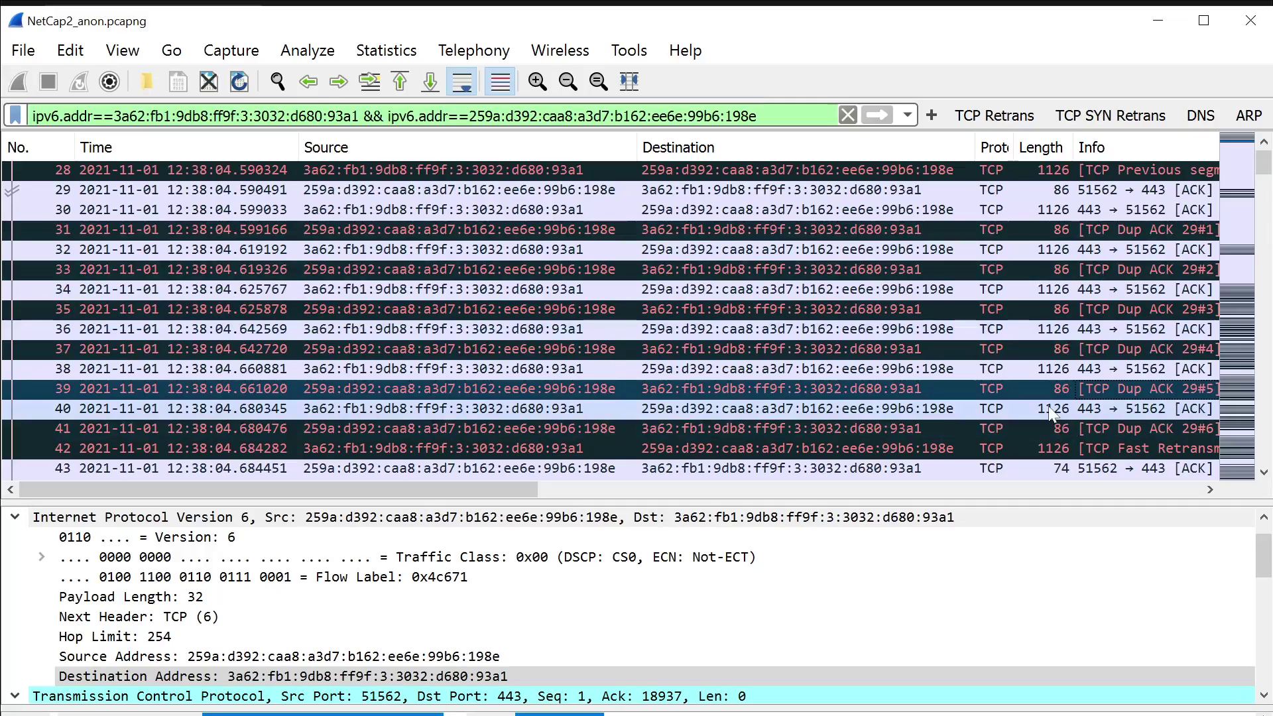
click(1035, 425)
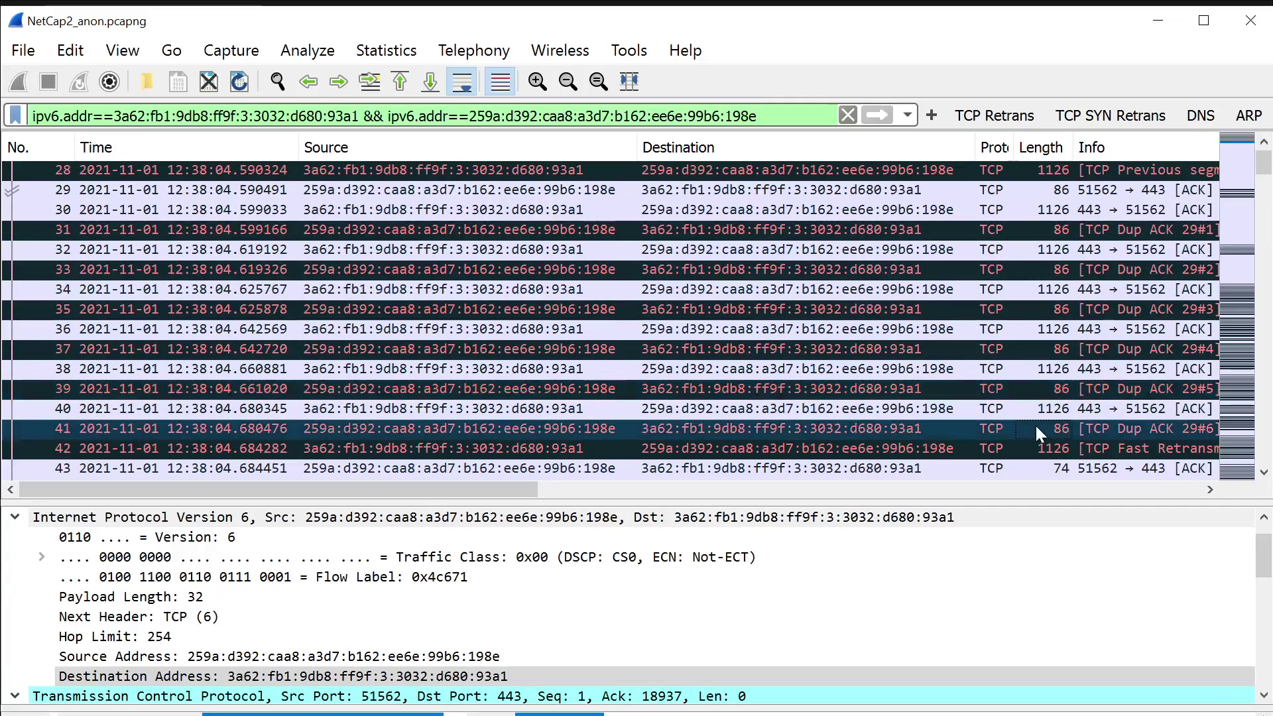
Mark packet 42, the TCP Fast Retransmission.
click(1263, 472)
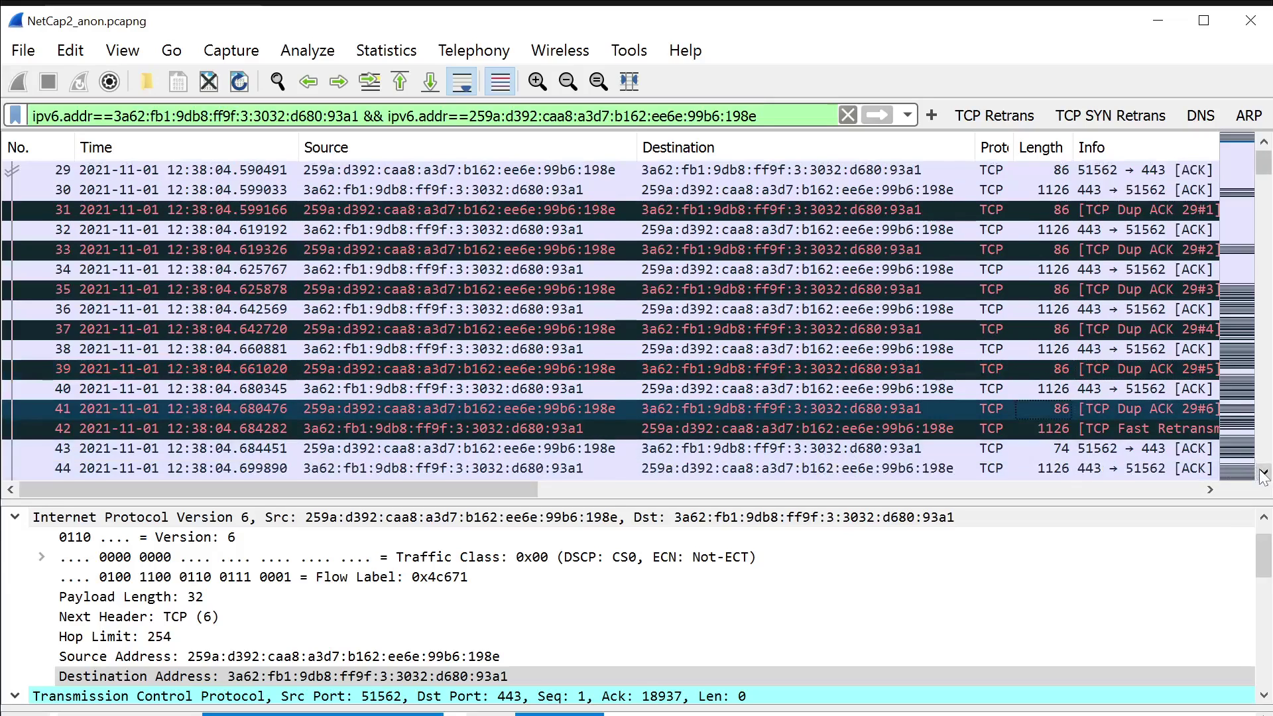
click(1263, 472)
click(478, 416)
right_click(477, 415)
click(525, 432)
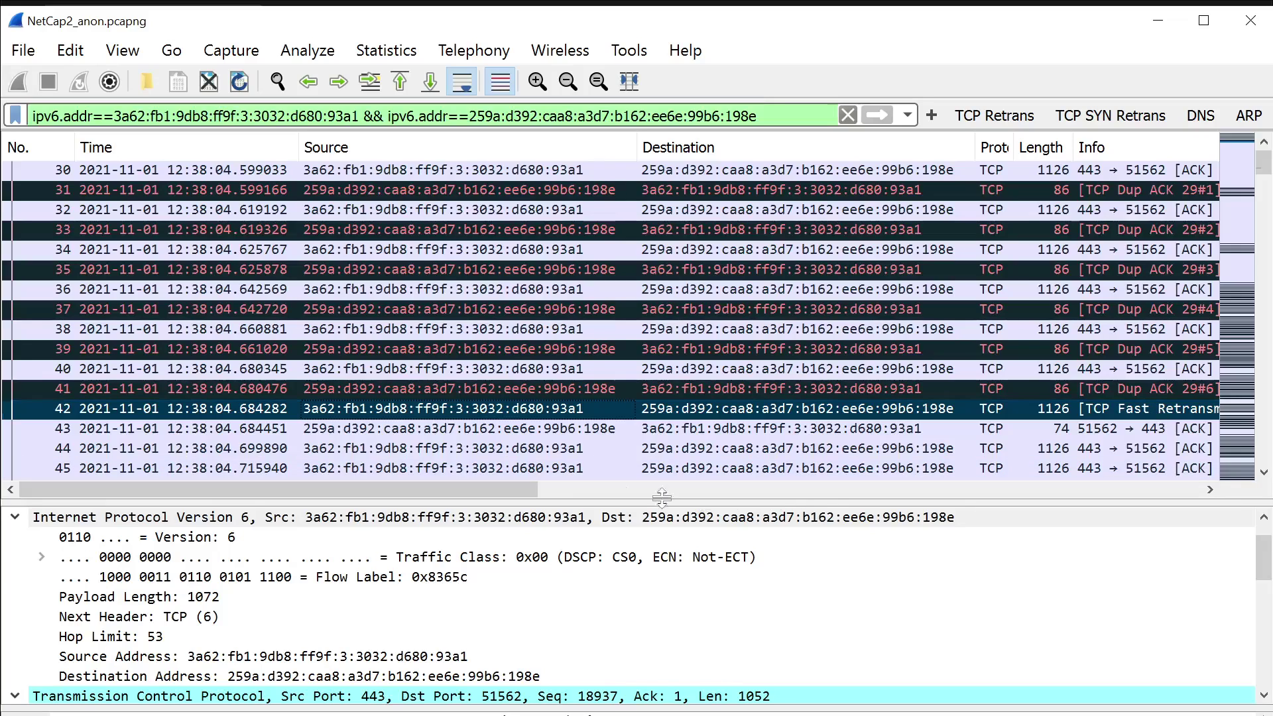
Compare the timestamp of packet 30 with that of packet 42, the marked fast retransmission.
mouse_move(501, 488)
mouse_down()
mouse_move(616, 495)
mouse_move(500, 490)
mouse_up()
click(1264, 144)
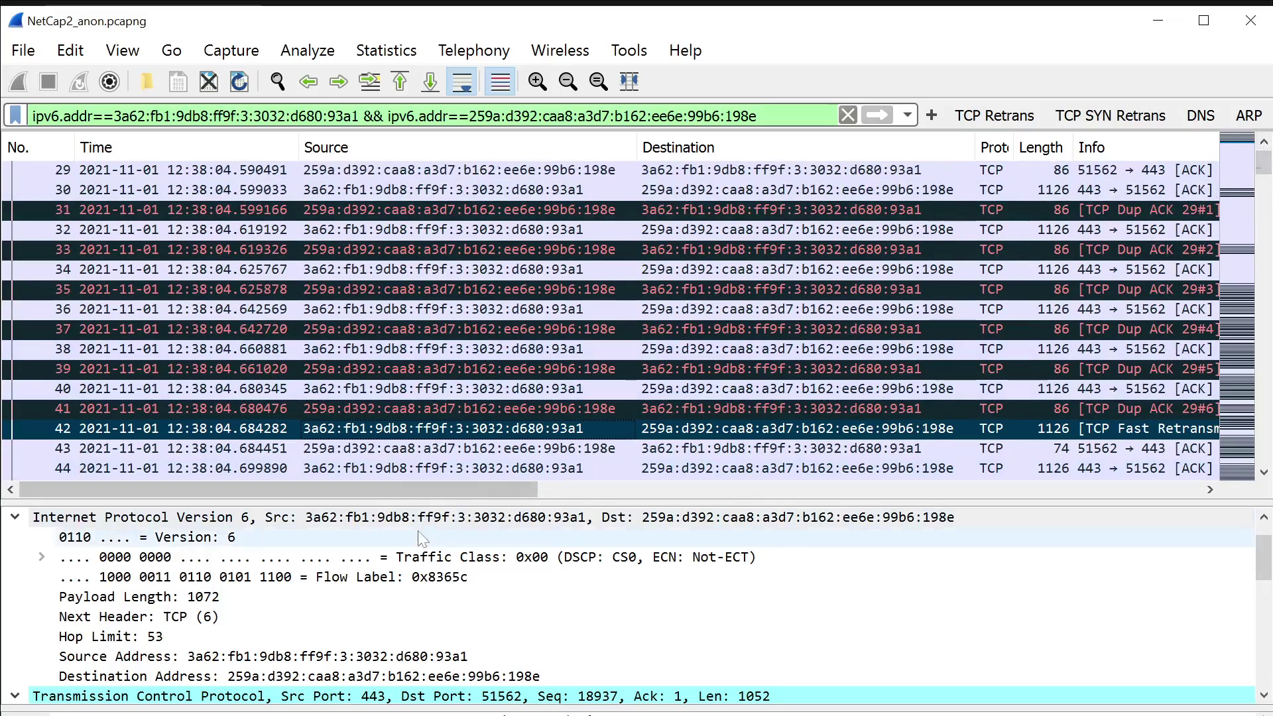
mouse_move(428, 488)
mouse_down()
mouse_move(534, 488)
mouse_move(433, 494)
mouse_up()
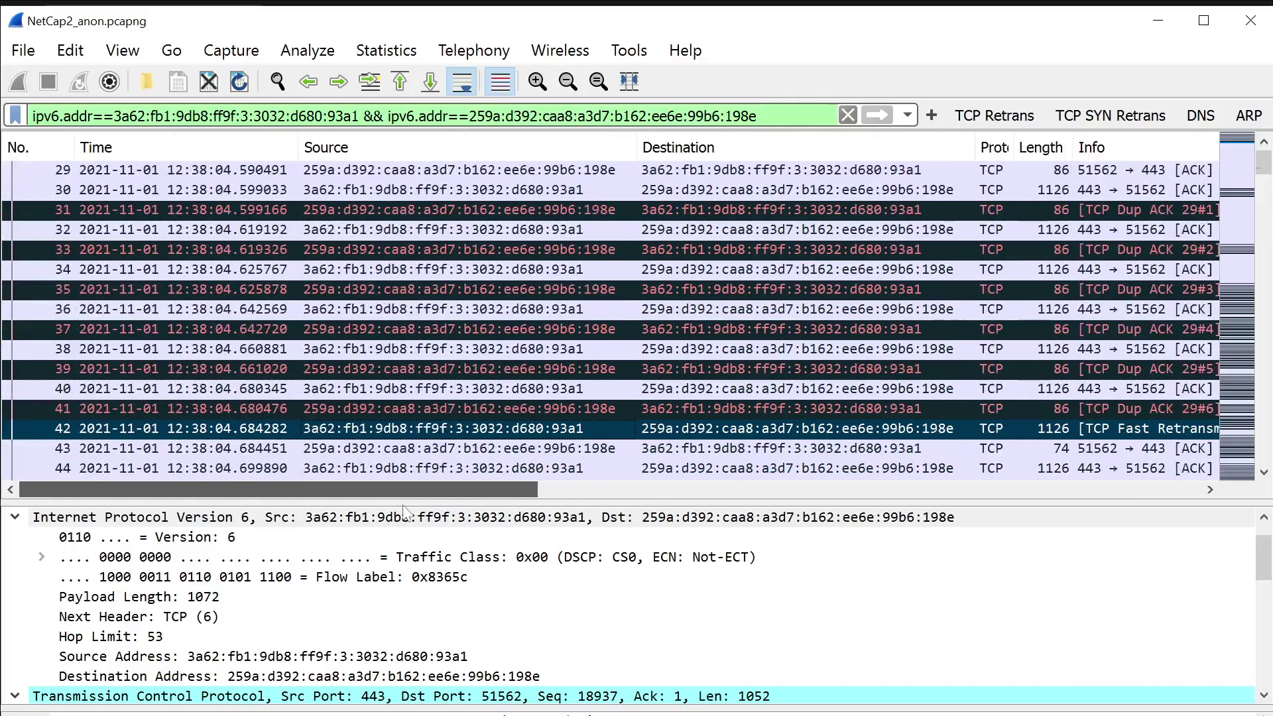
click(1117, 190)
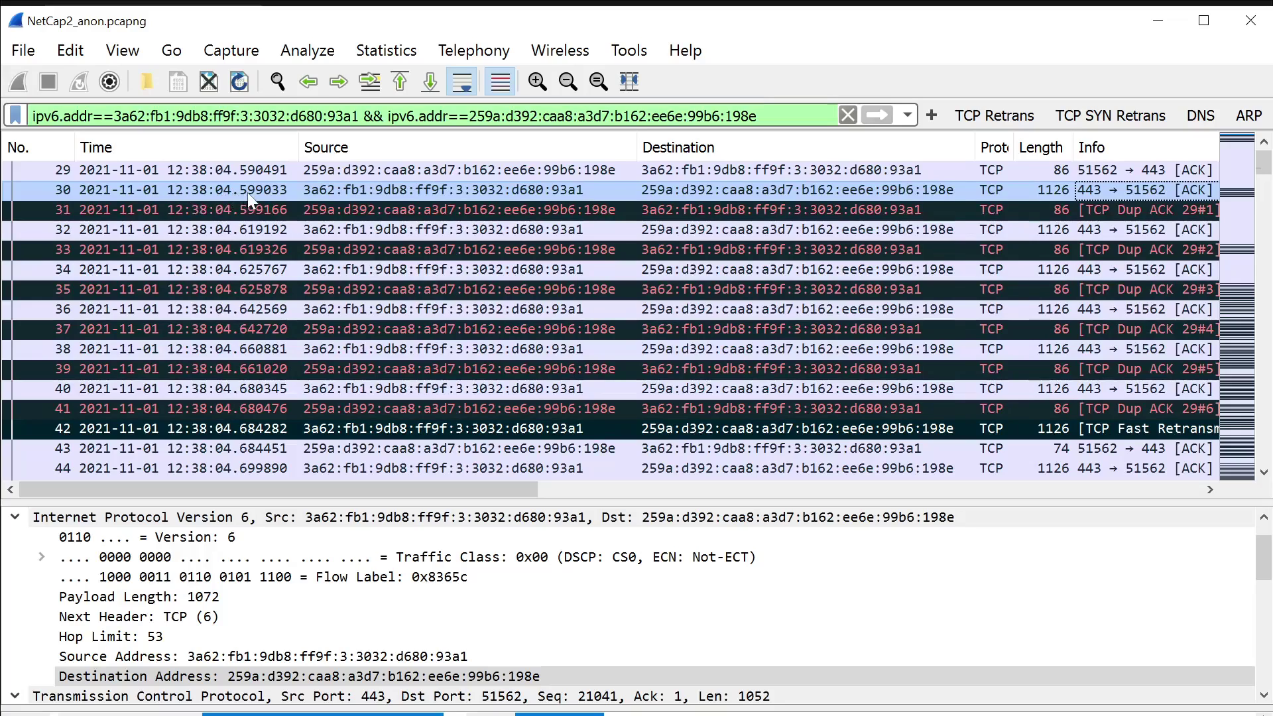
click(255, 435)
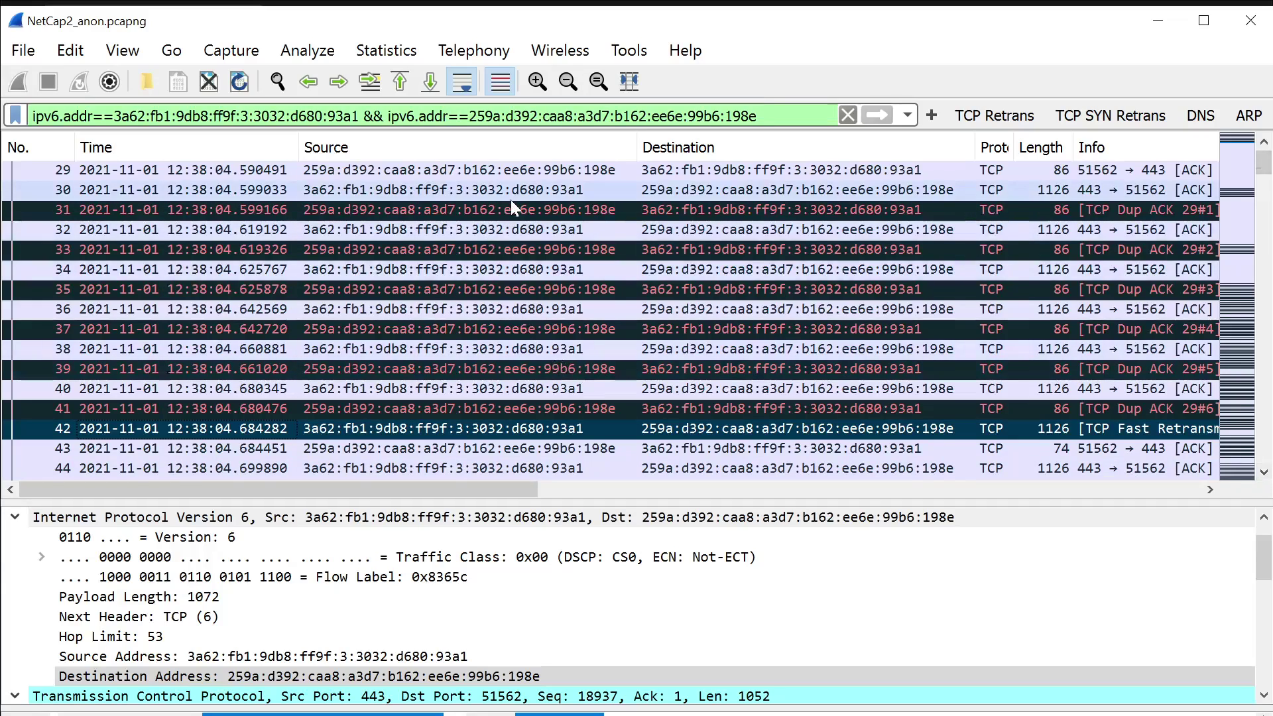
Go back through packet 30 to packet 28, flagged "TCP Previous segment not captured", and select it.
click(946, 192)
click(1264, 142)
click(1263, 142)
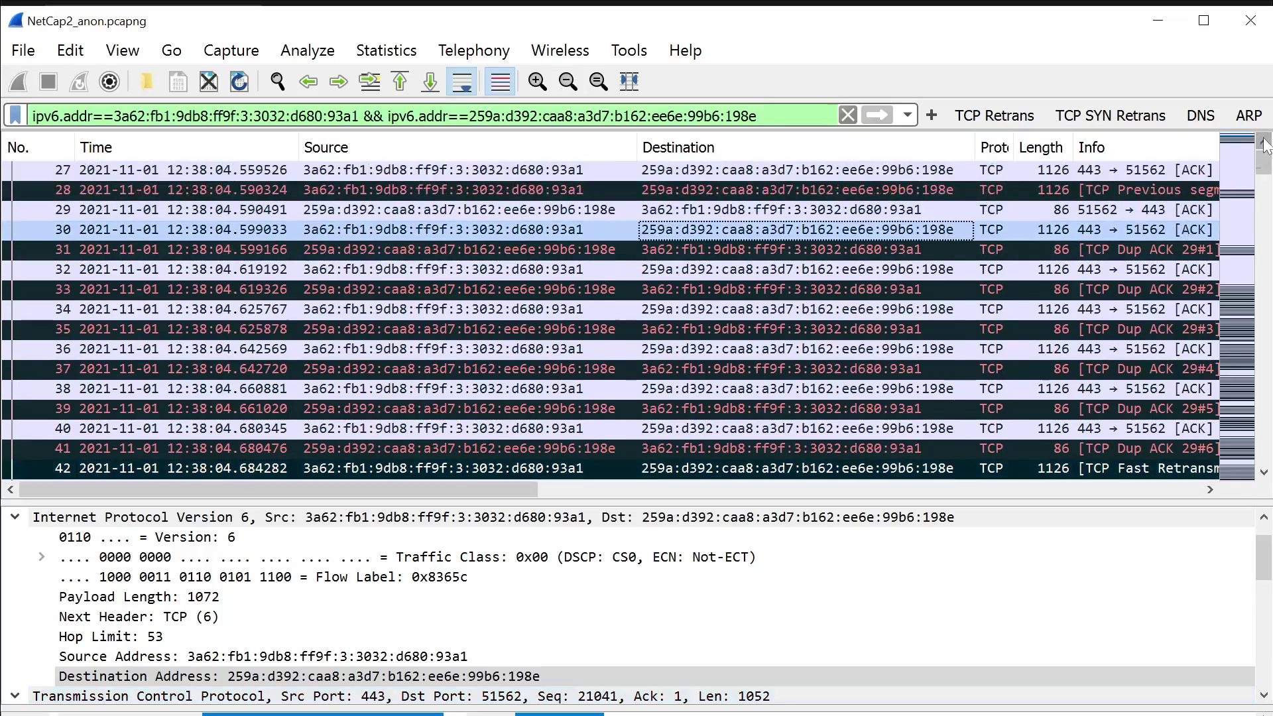
click(1263, 142)
click(961, 210)
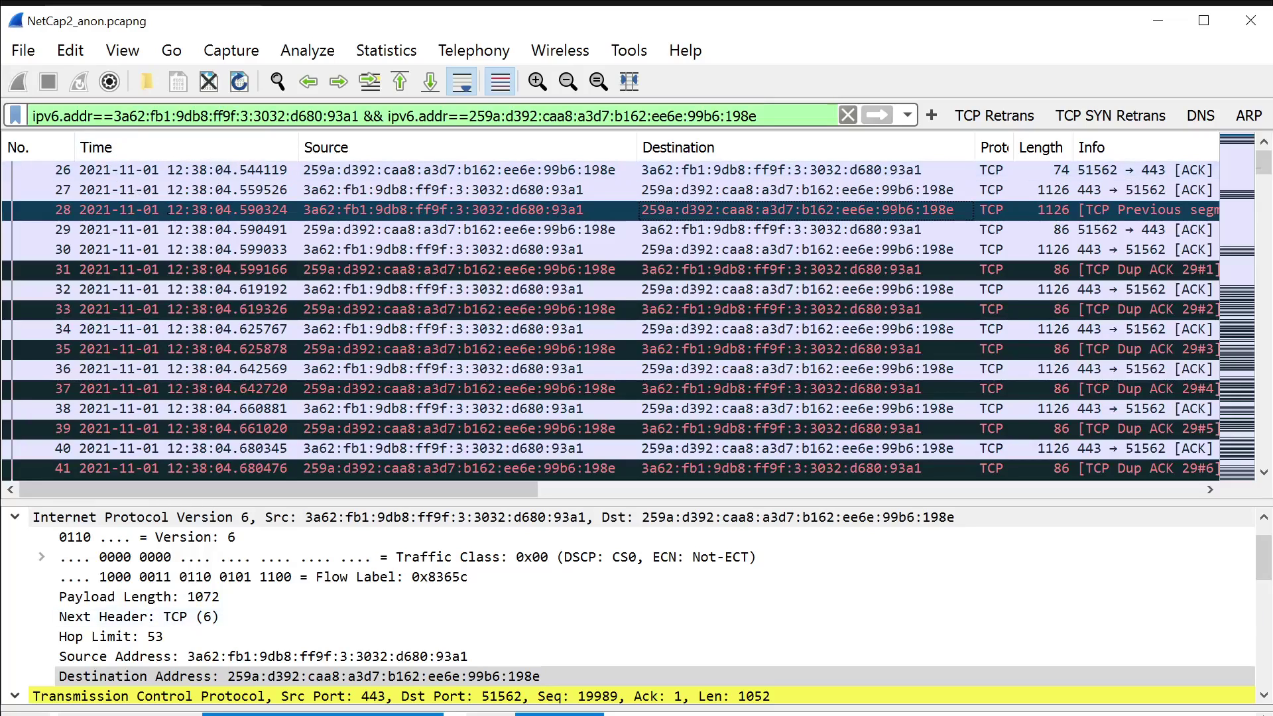
key(alt+Tab)
click(535, 24)
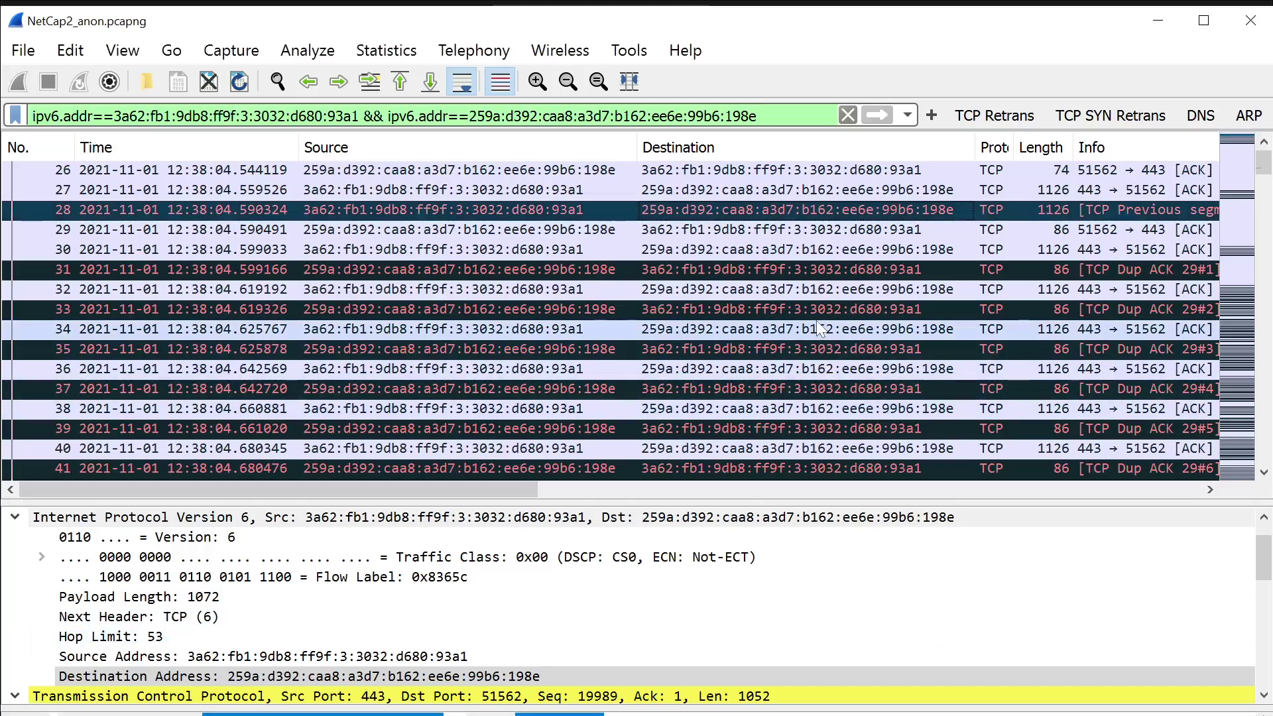
scroll(884, 293, down, 4)
scroll(884, 293, up, 4)
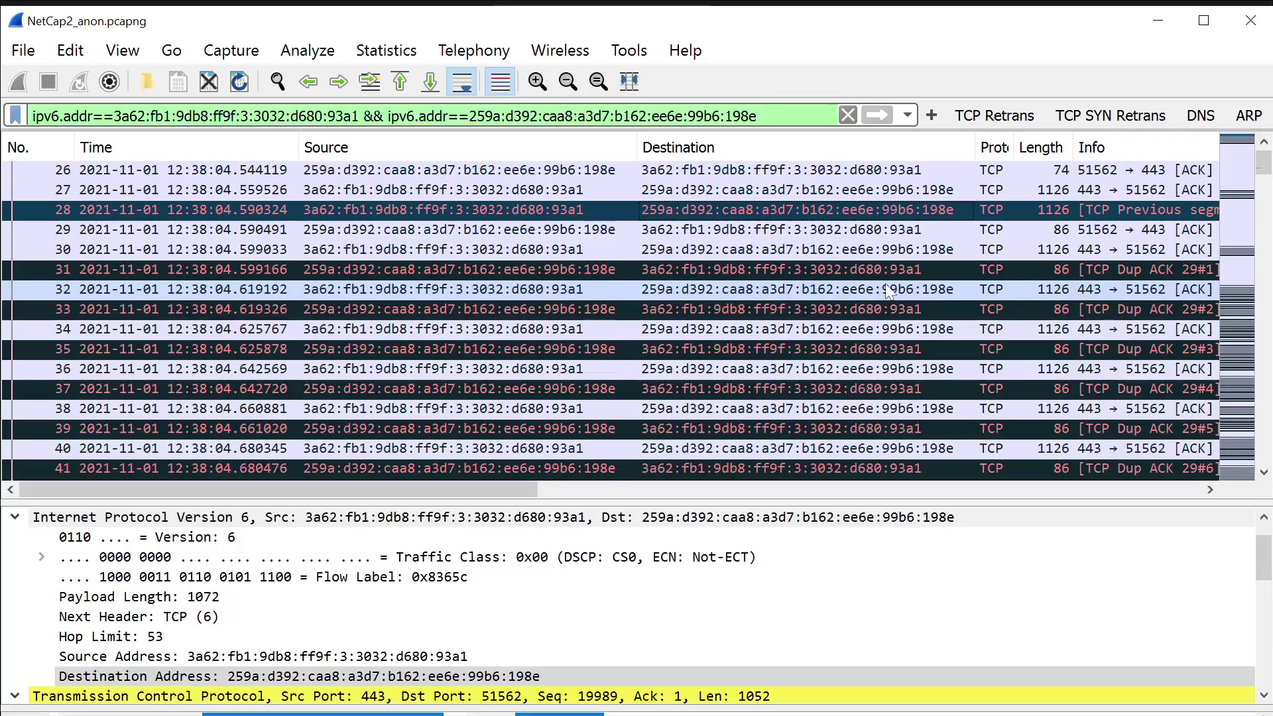
Find the next missing-segment sequence in the conversation and select packet 115, flagged "TCP Previous segment not captured", with the Info column in view.
click(1264, 473)
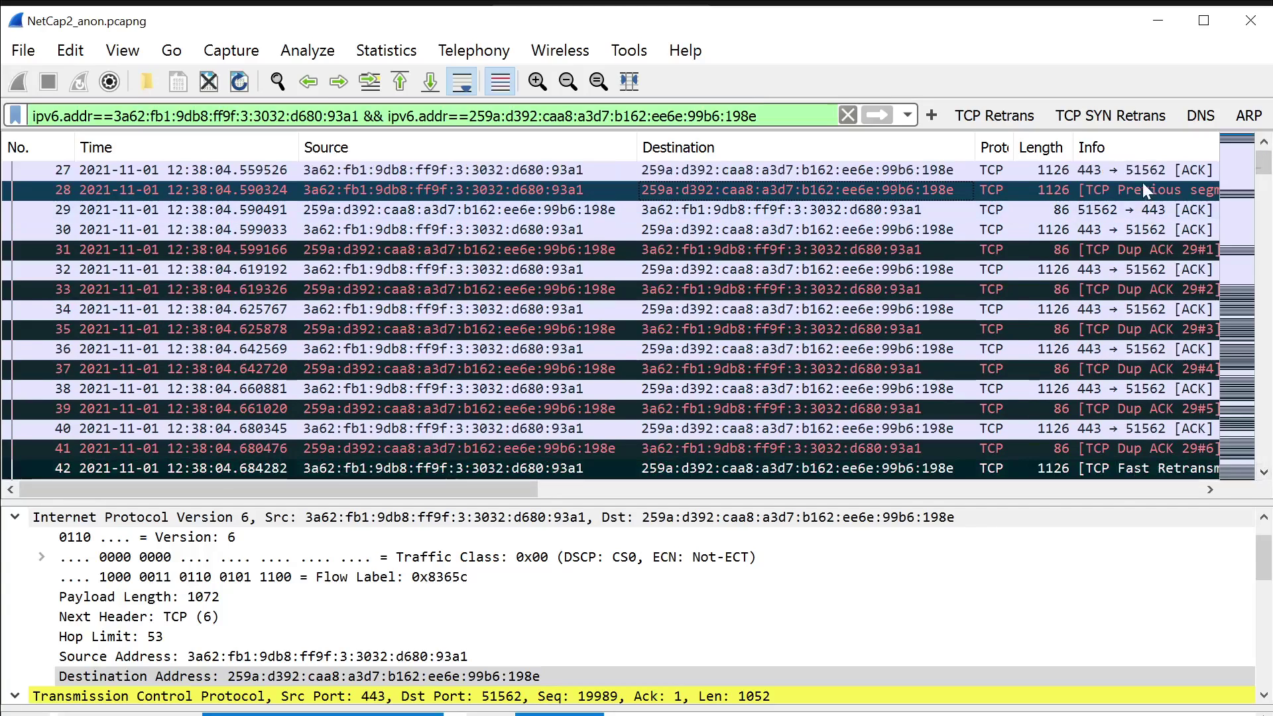
click(1263, 473)
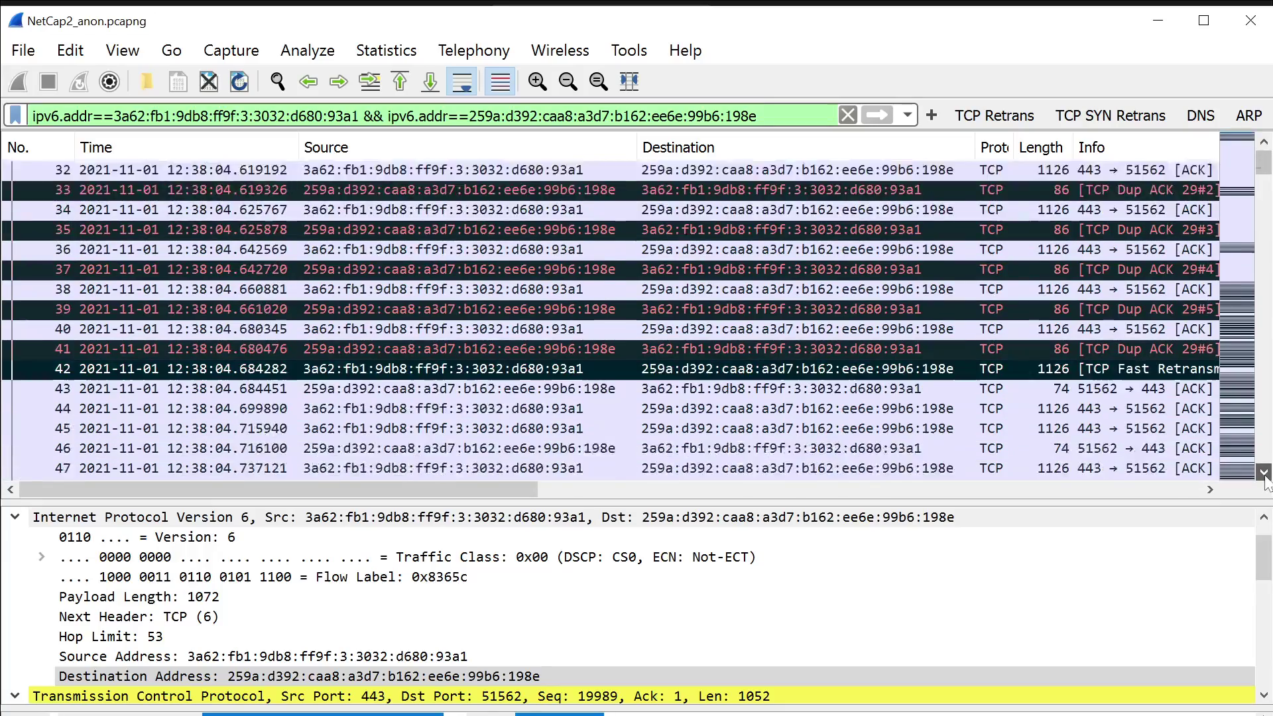
click(1263, 473)
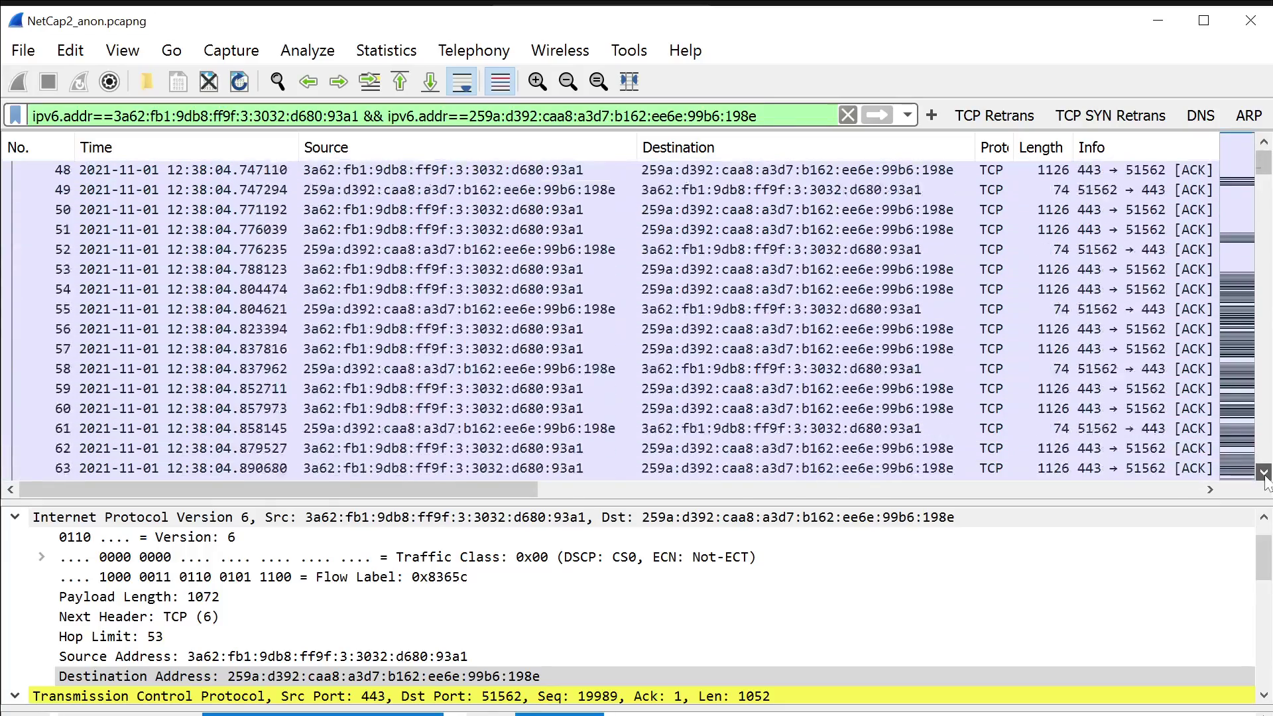
click(1240, 231)
drag(1262, 167, 1251, 172)
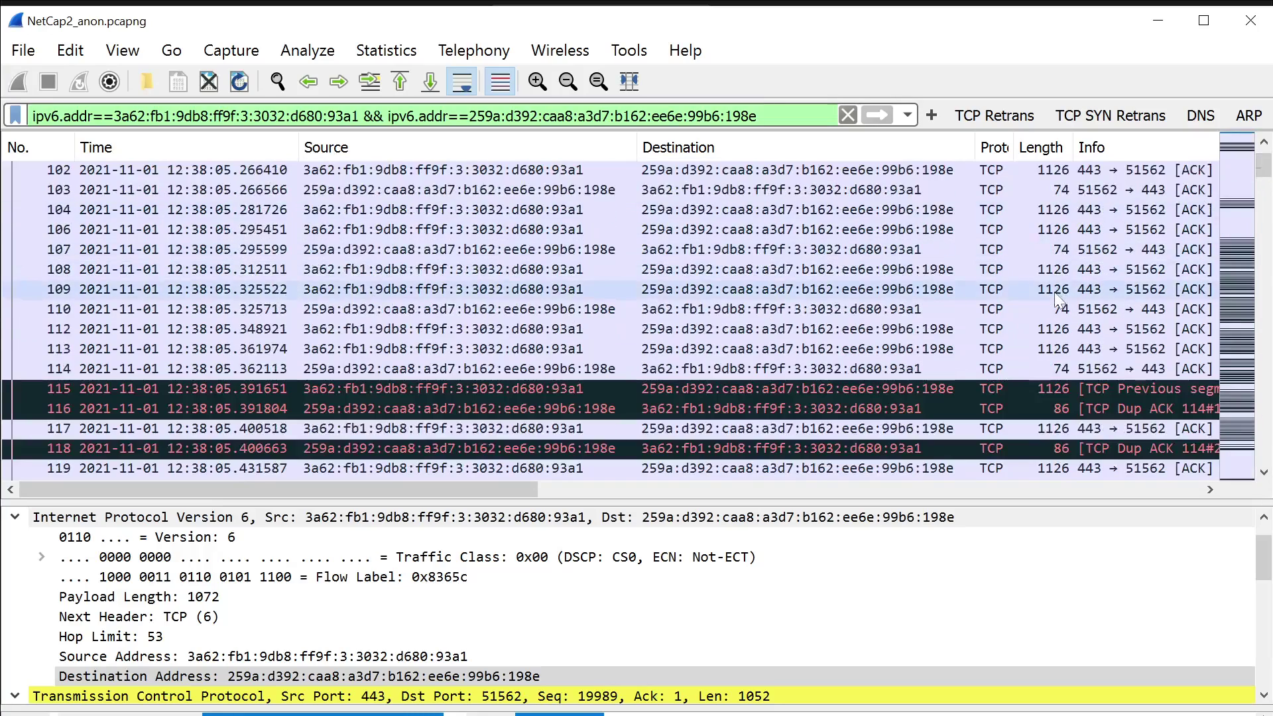
scroll(1072, 338, down, 4)
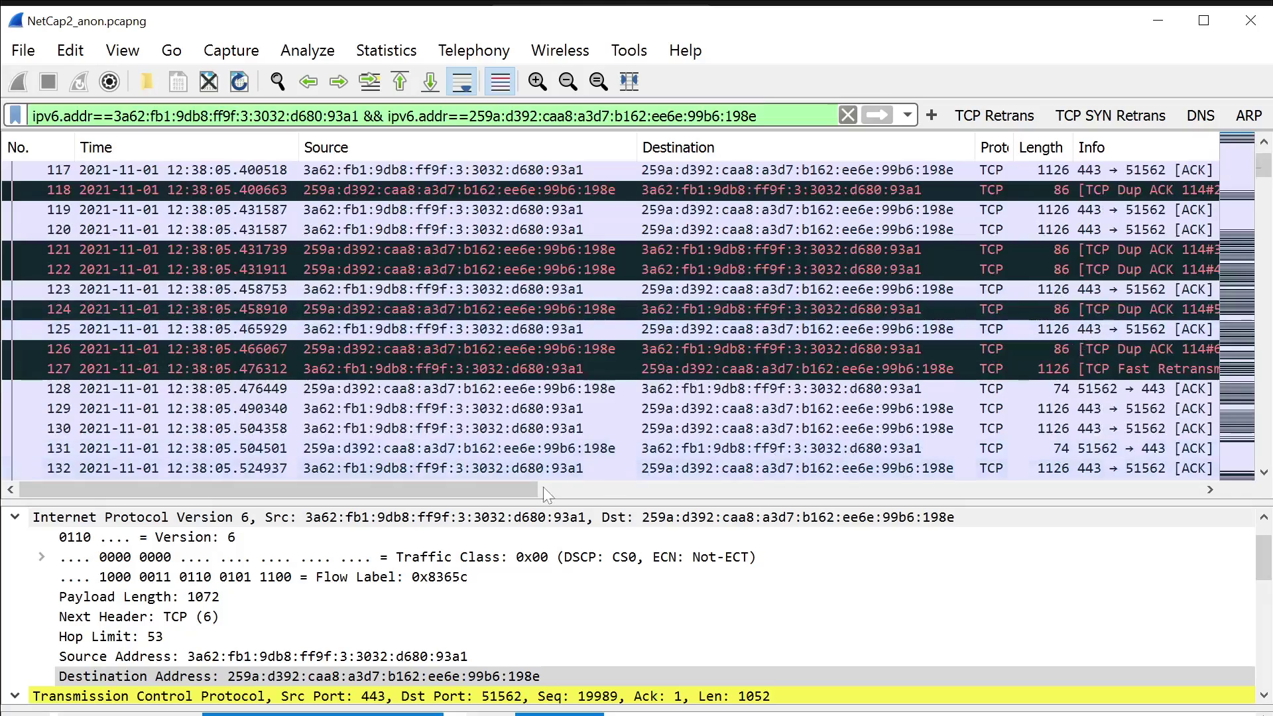
drag(504, 492, 631, 502)
click(1264, 141)
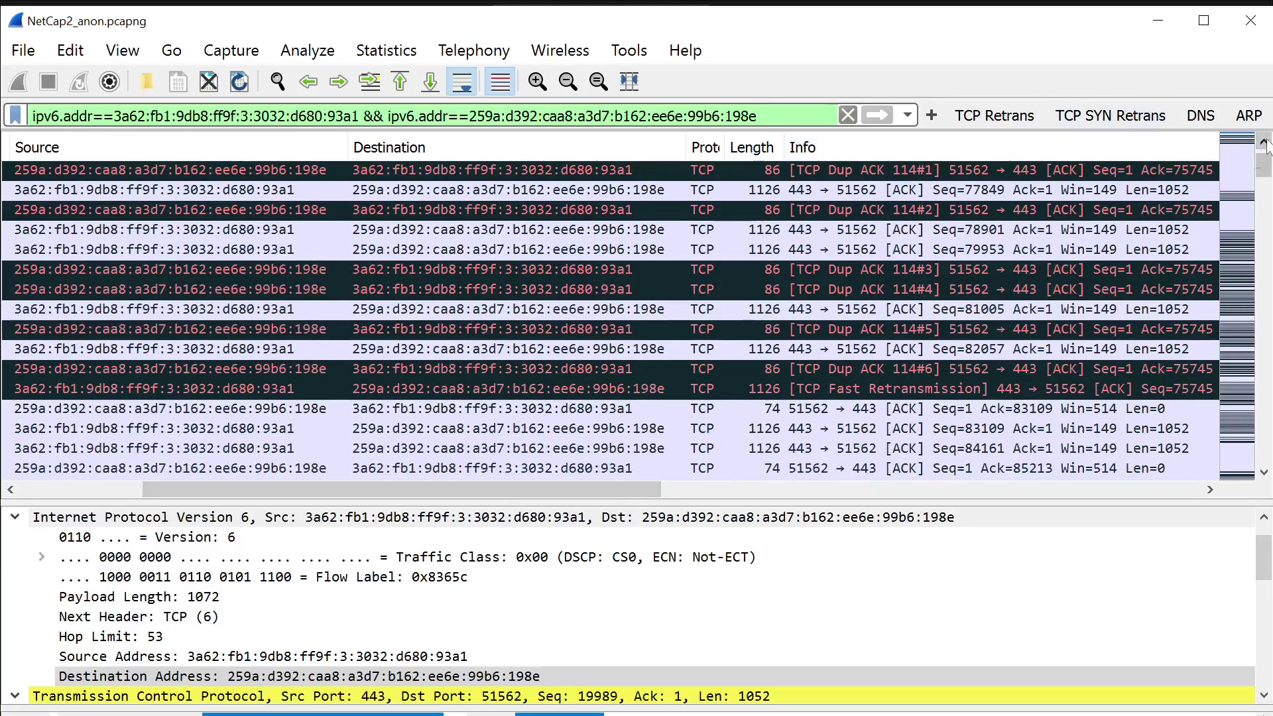
click(987, 216)
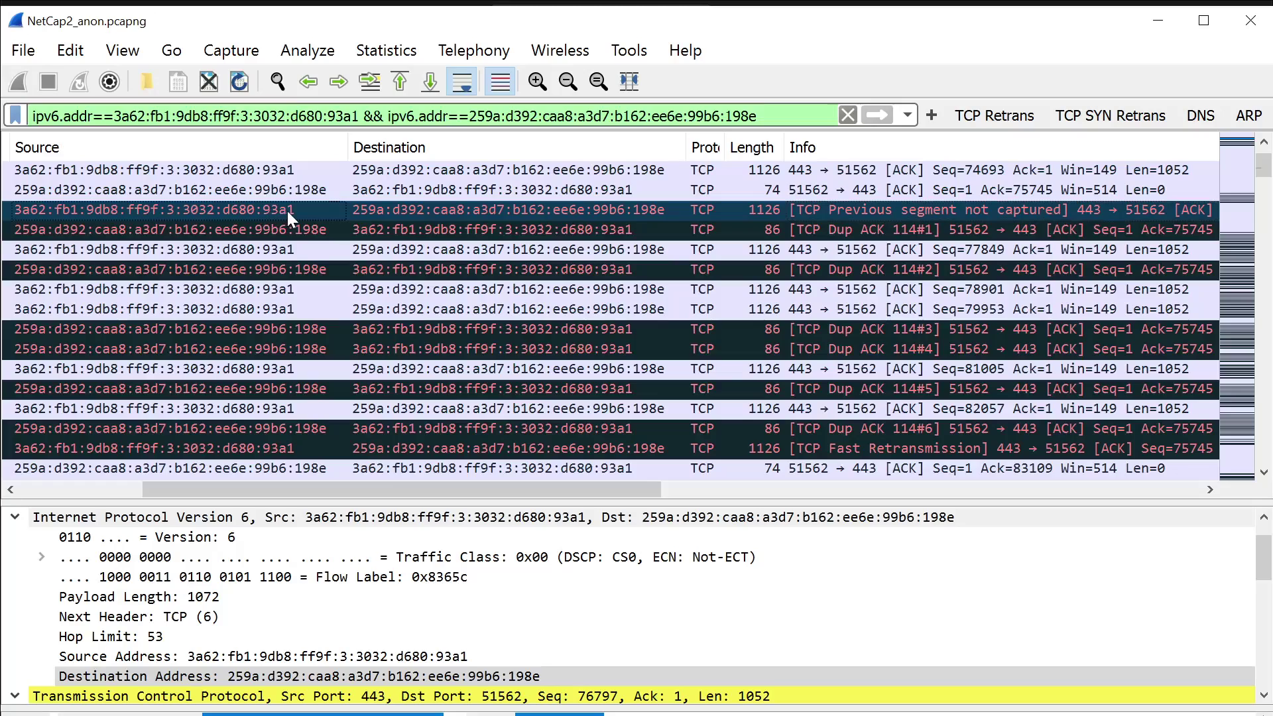
Compare packet 115 with packet 114, the ACK just before the missing segment.
click(658, 211)
click(720, 195)
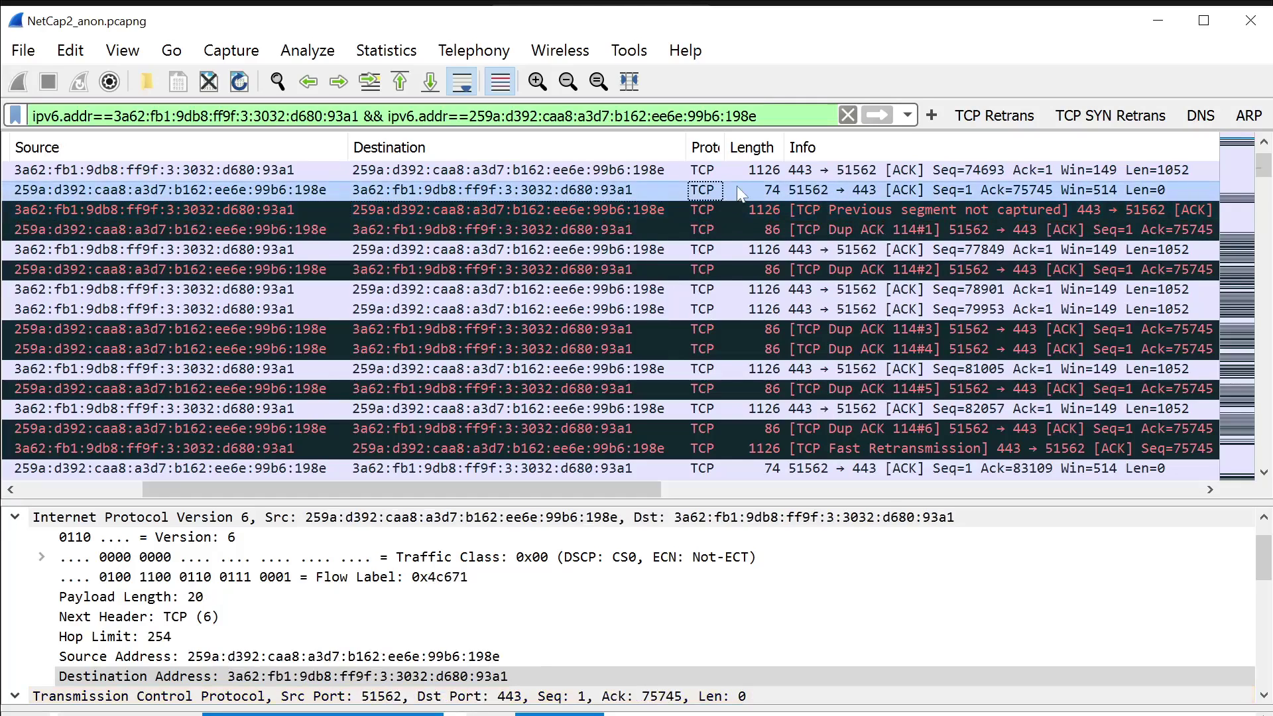
click(750, 216)
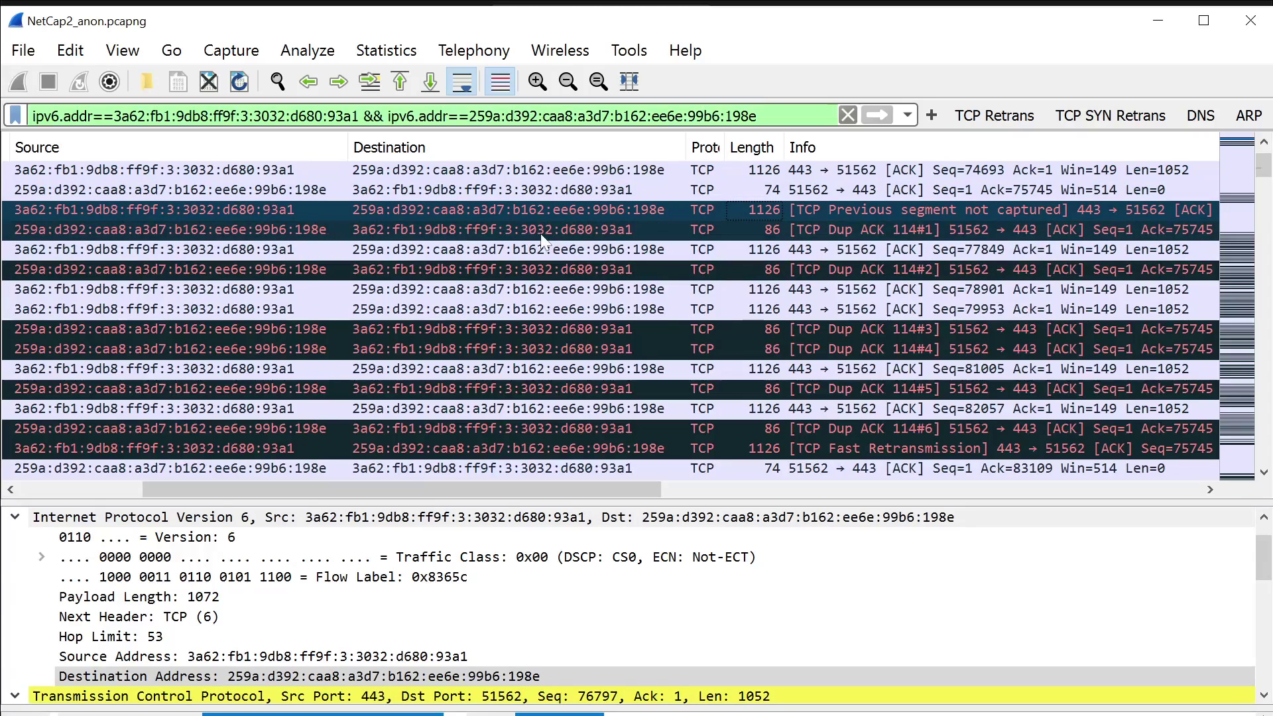
Follow the duplicate ACKs of packet 114 and select the fast retransmission after Dup ACK 114#6.
click(1265, 473)
click(1264, 473)
click(1264, 473)
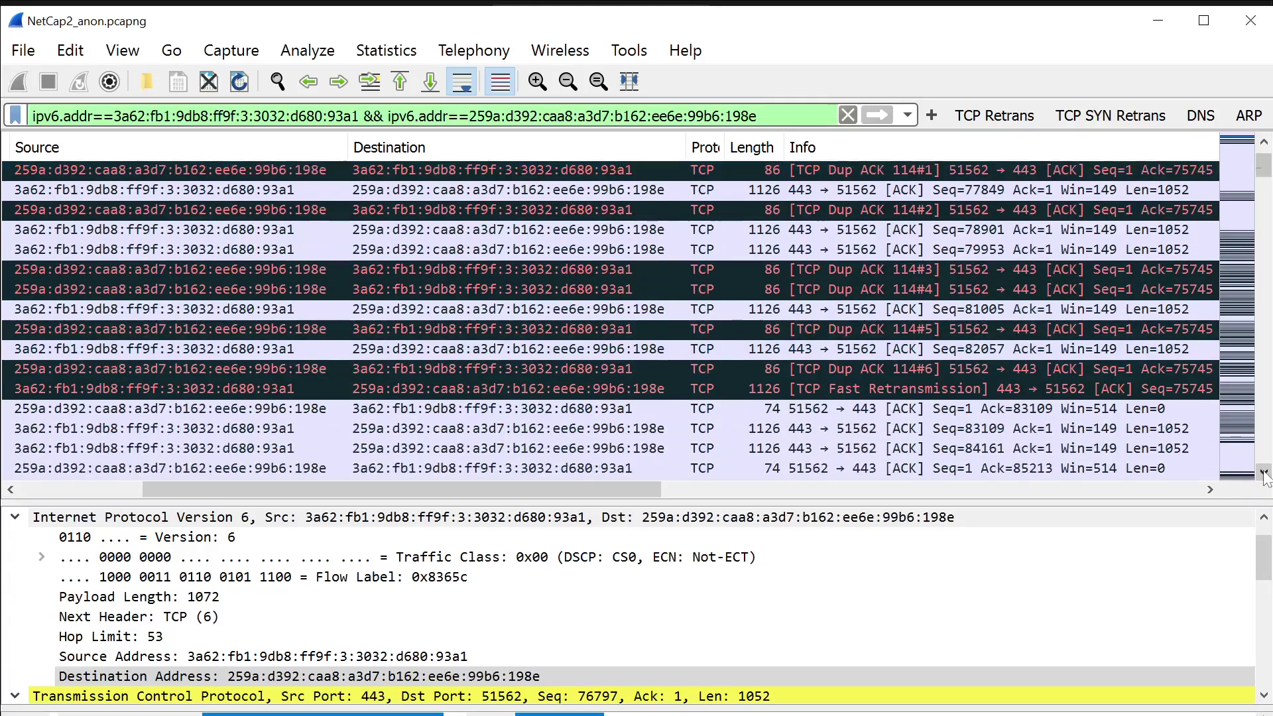
click(857, 369)
click(903, 391)
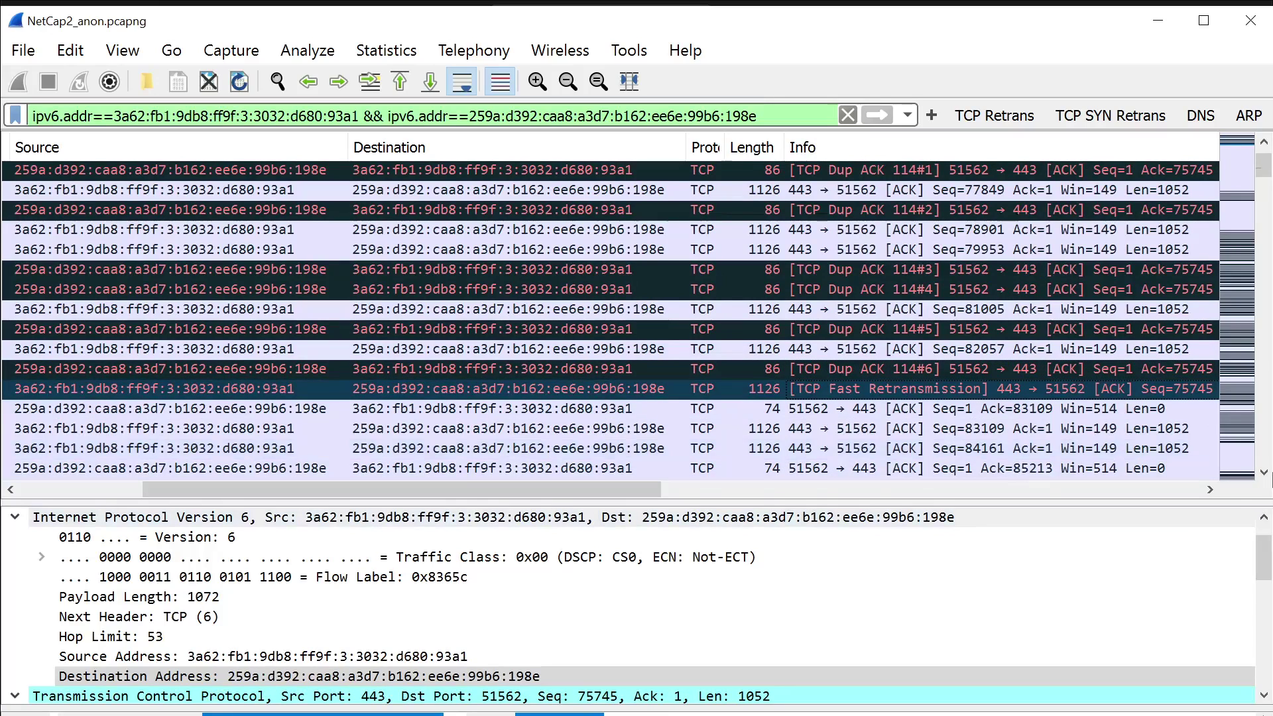
click(1264, 472)
click(272, 370)
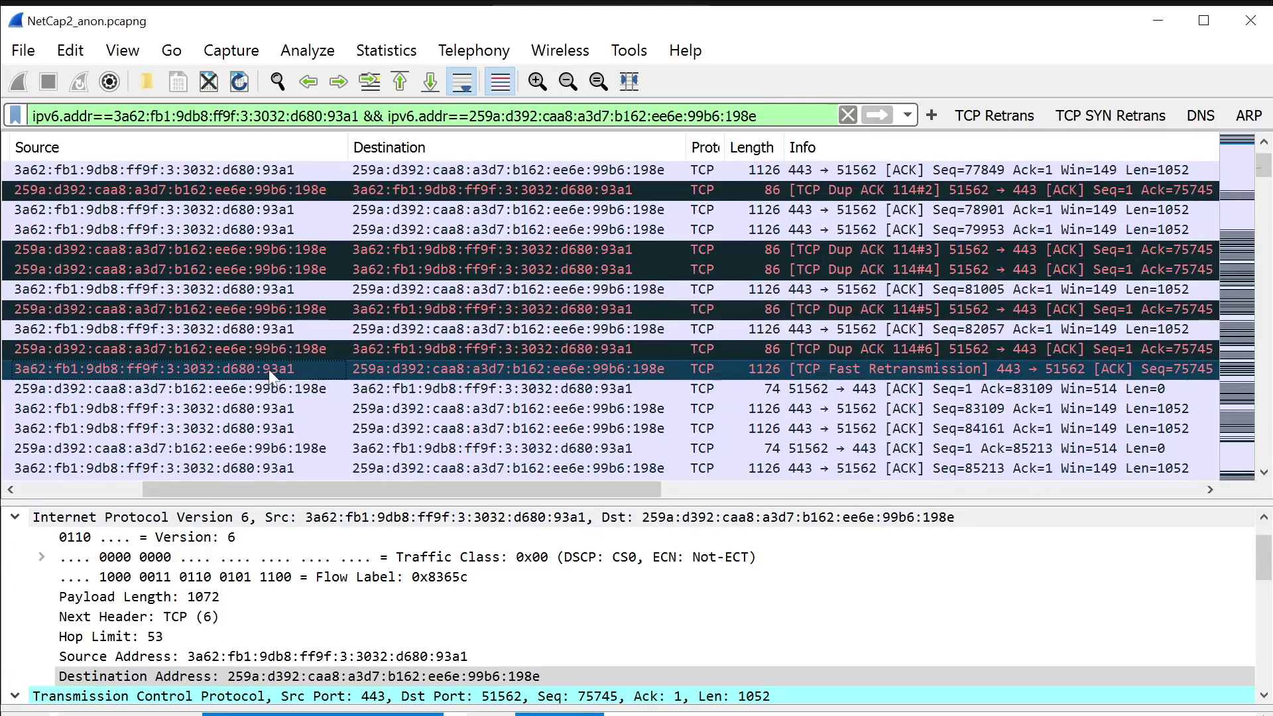
Postpone the Wireshark update and examine the timestamp, addresses and info of the Fast Retransmission in packet 127.
click(655, 374)
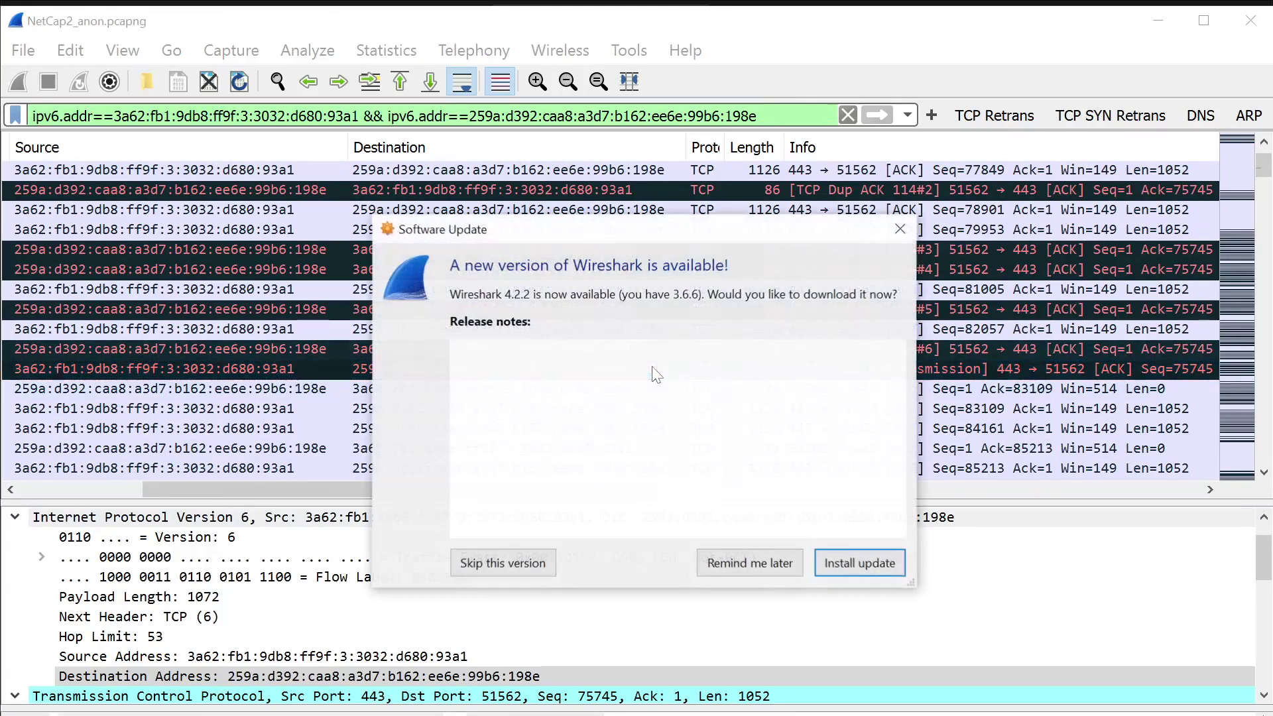
click(789, 565)
click(932, 369)
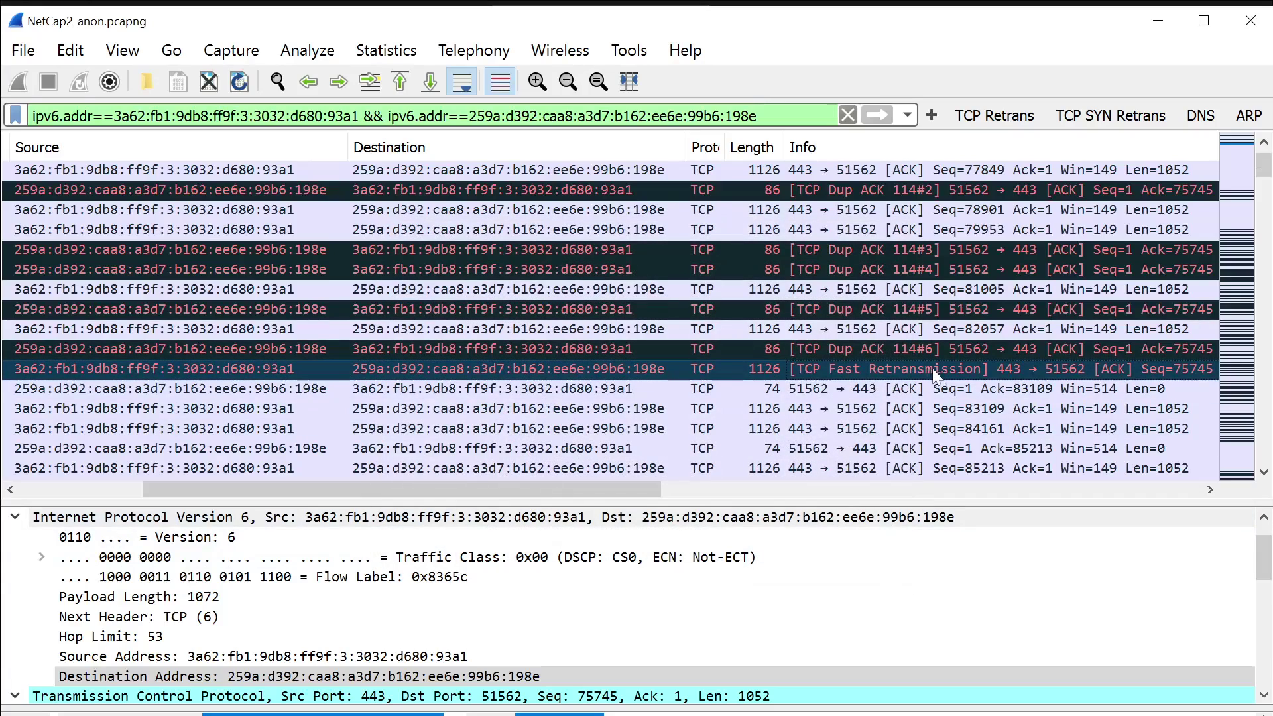
drag(387, 489, 265, 489)
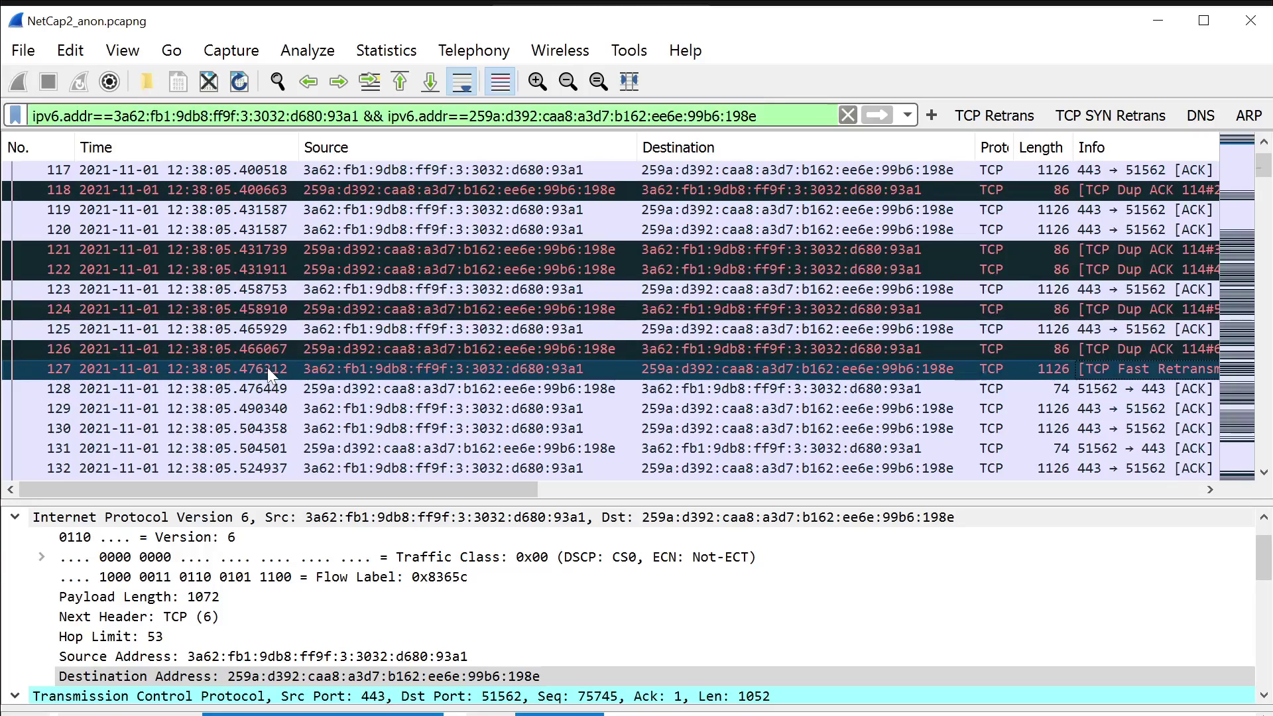
drag(440, 490, 582, 507)
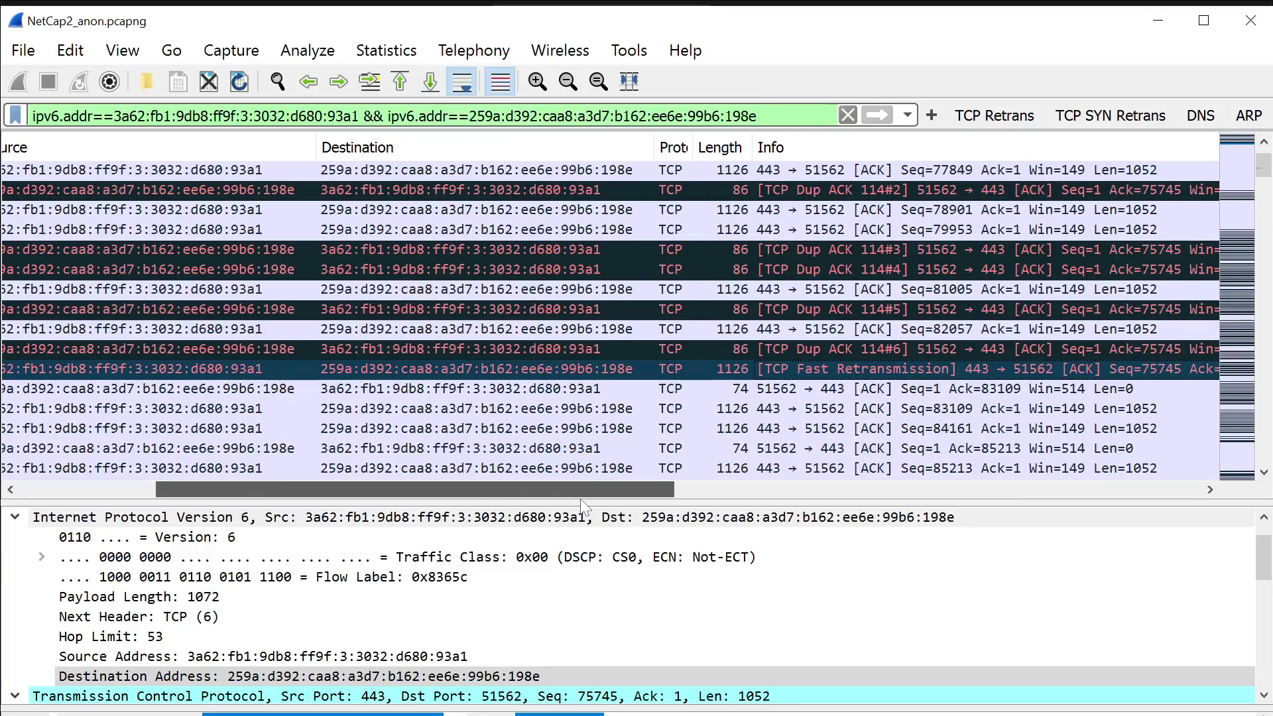
drag(581, 502, 465, 513)
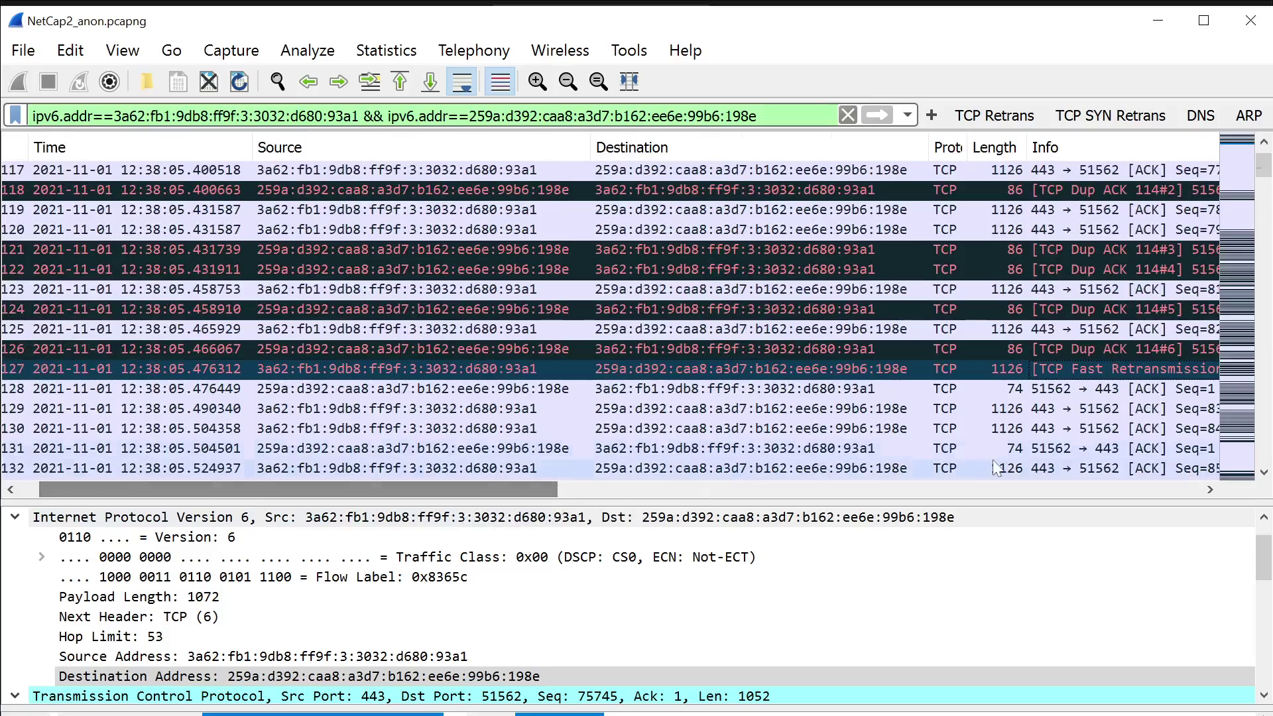
Find the next loss event after packet 127 and inspect the "TCP Previous segment not captured" packet from the remote server.
scroll(962, 334, down, 20)
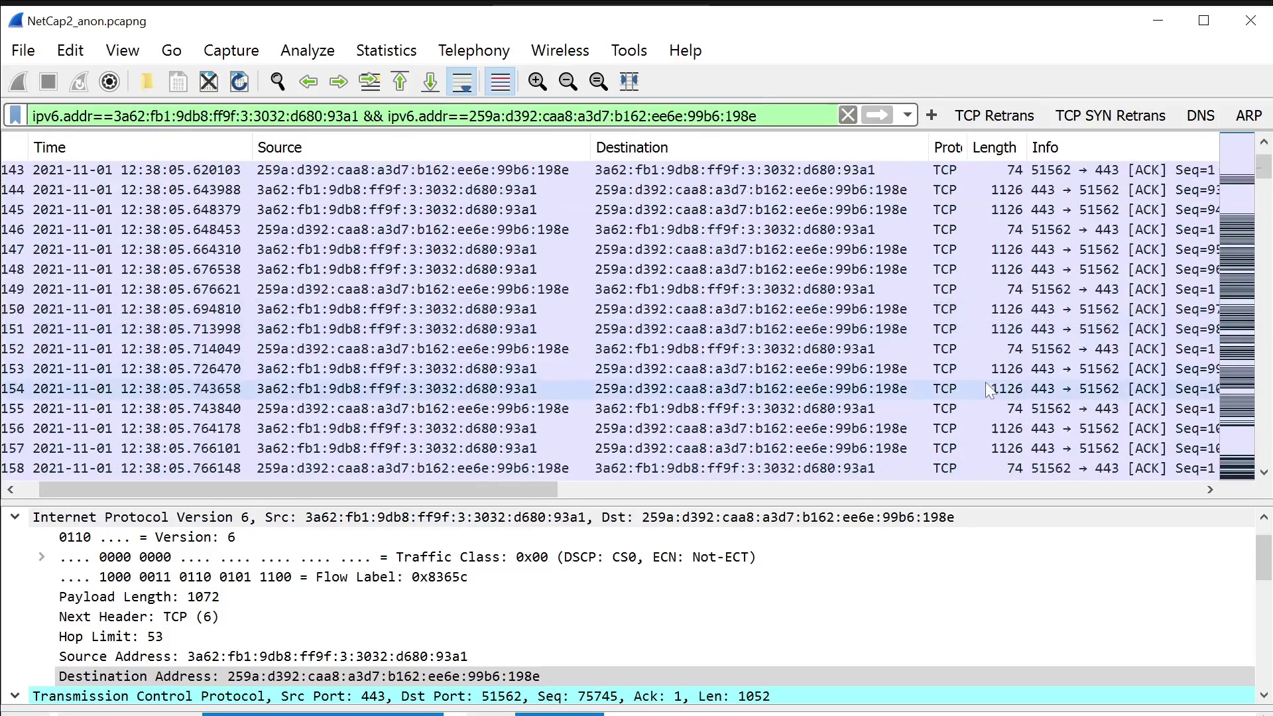
scroll(977, 372, down, 5)
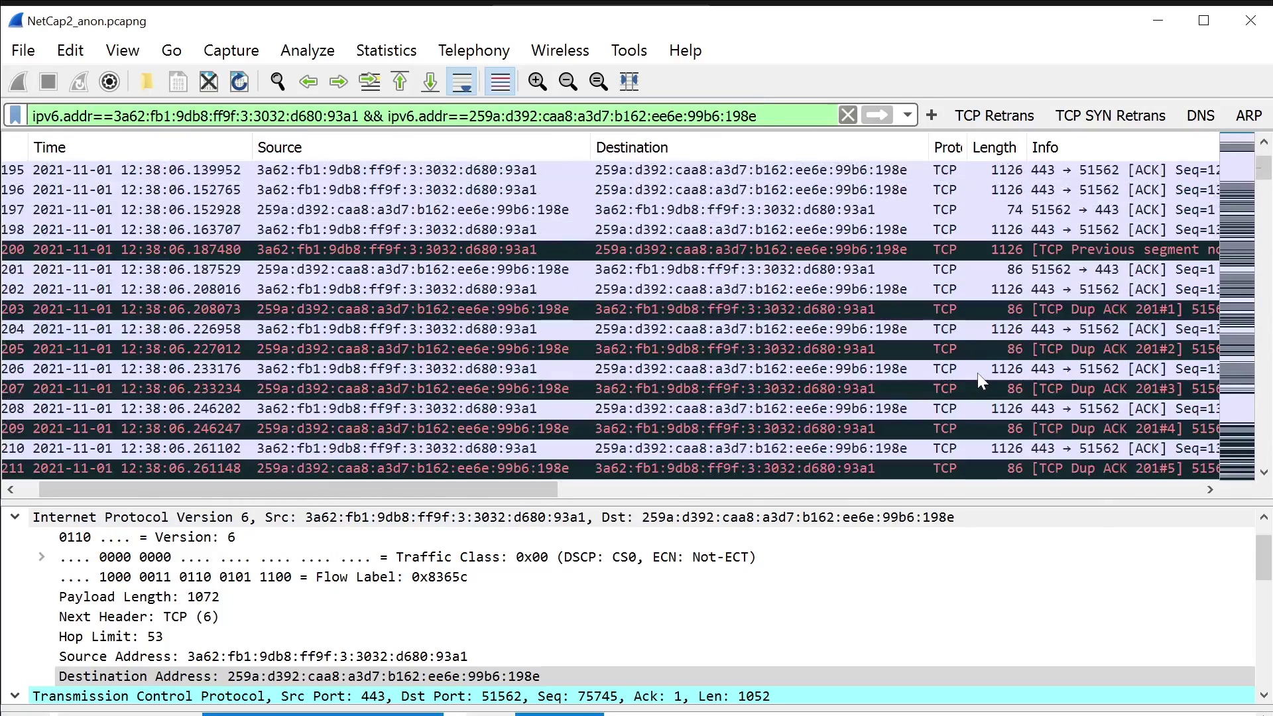
drag(515, 487, 538, 522)
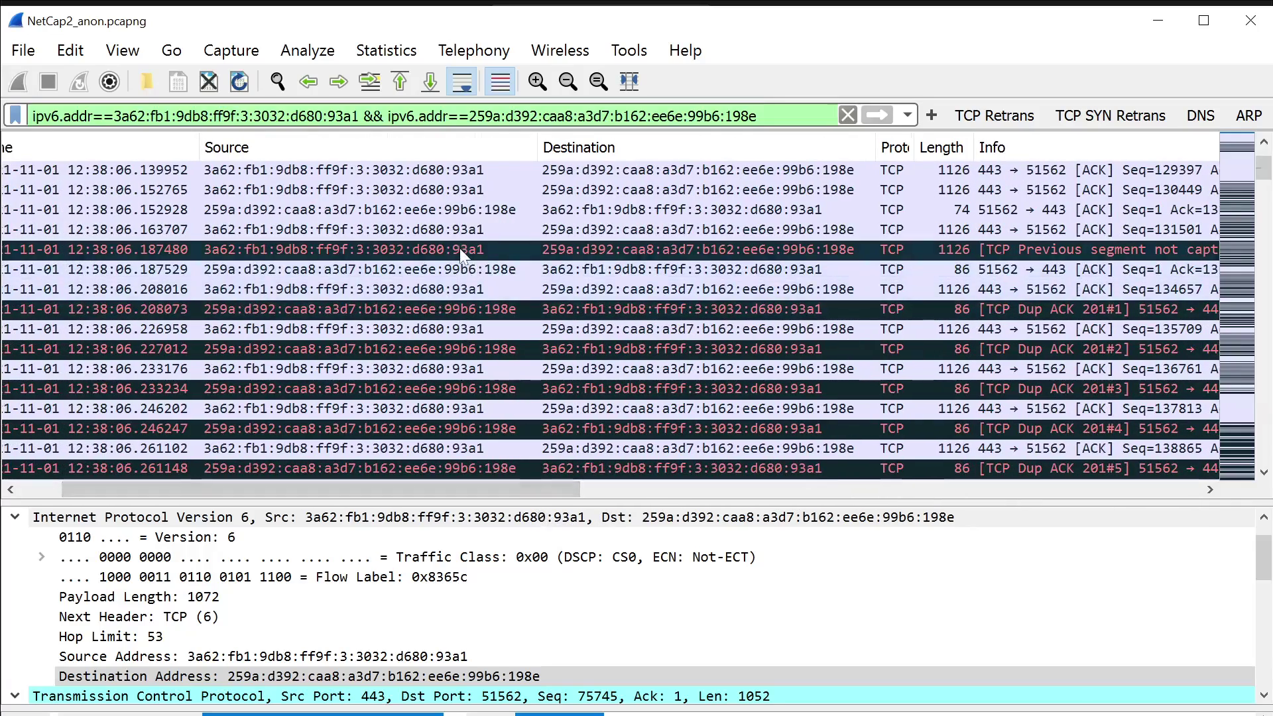
click(480, 251)
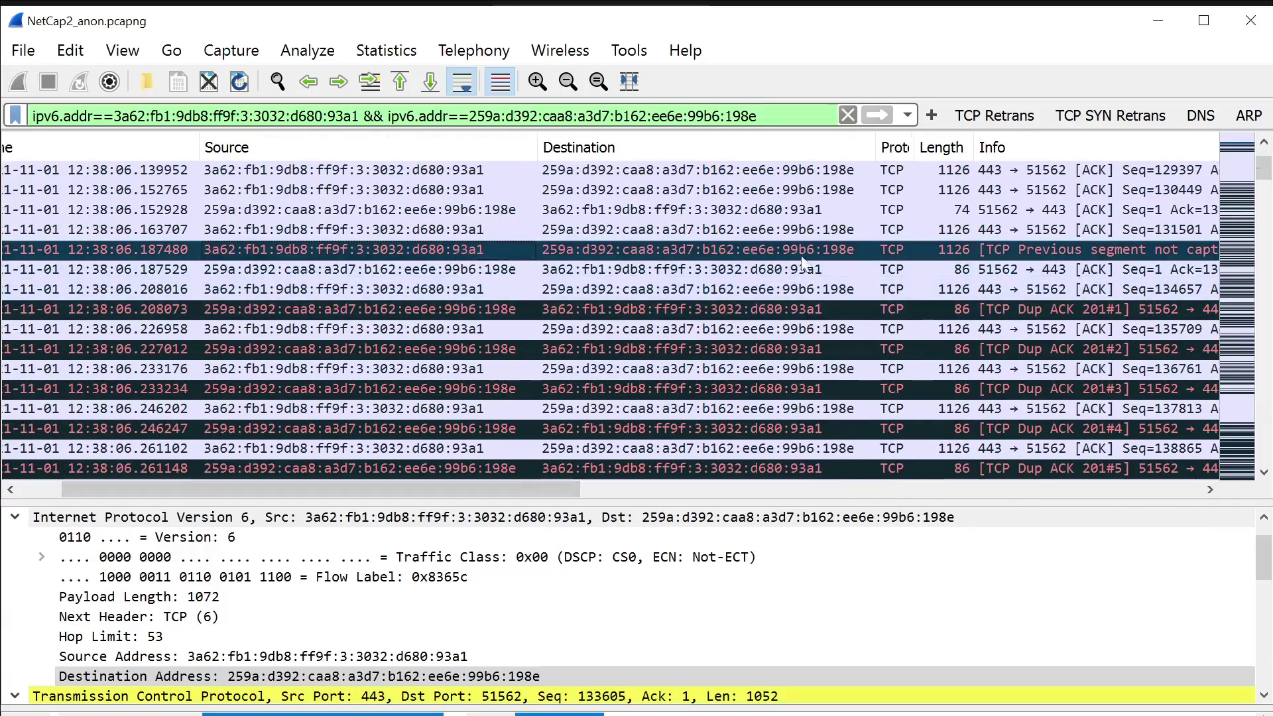
drag(490, 491, 603, 491)
click(751, 252)
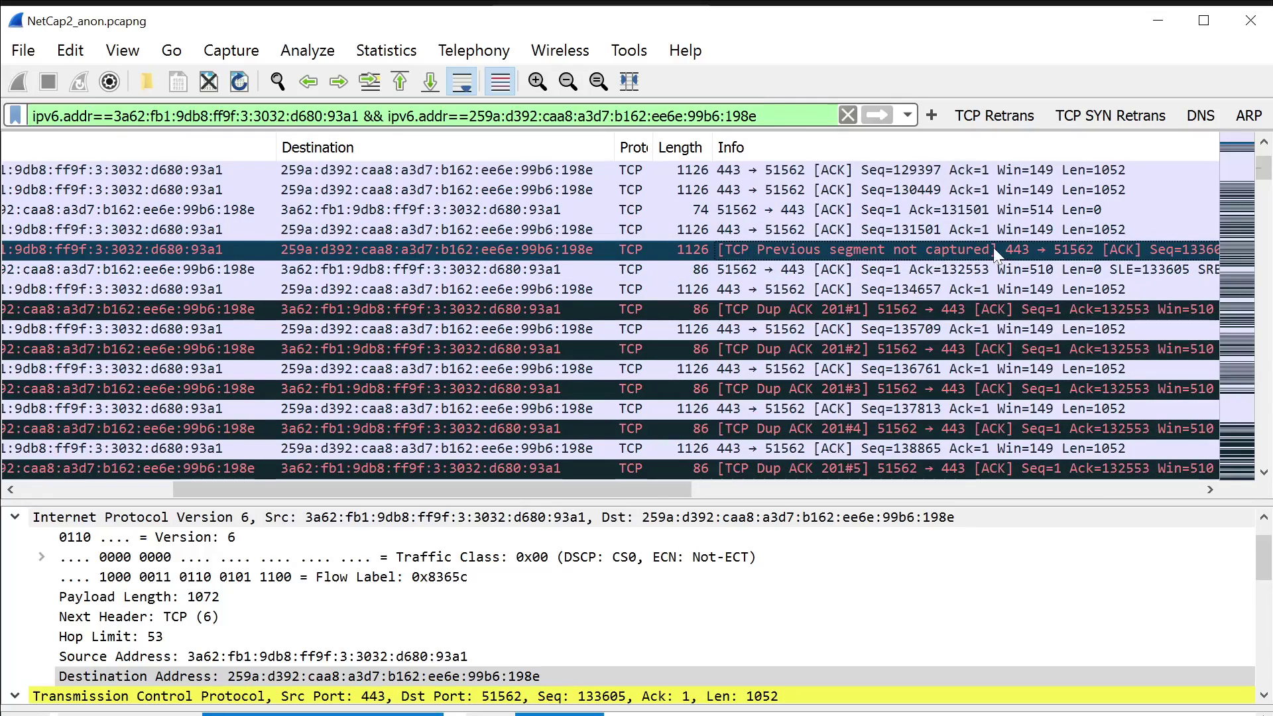
Inspect the first duplicate ACK for packet 201 and the Fast Retransmission in packet 216, comparing their times and directions.
click(785, 309)
drag(512, 491, 416, 491)
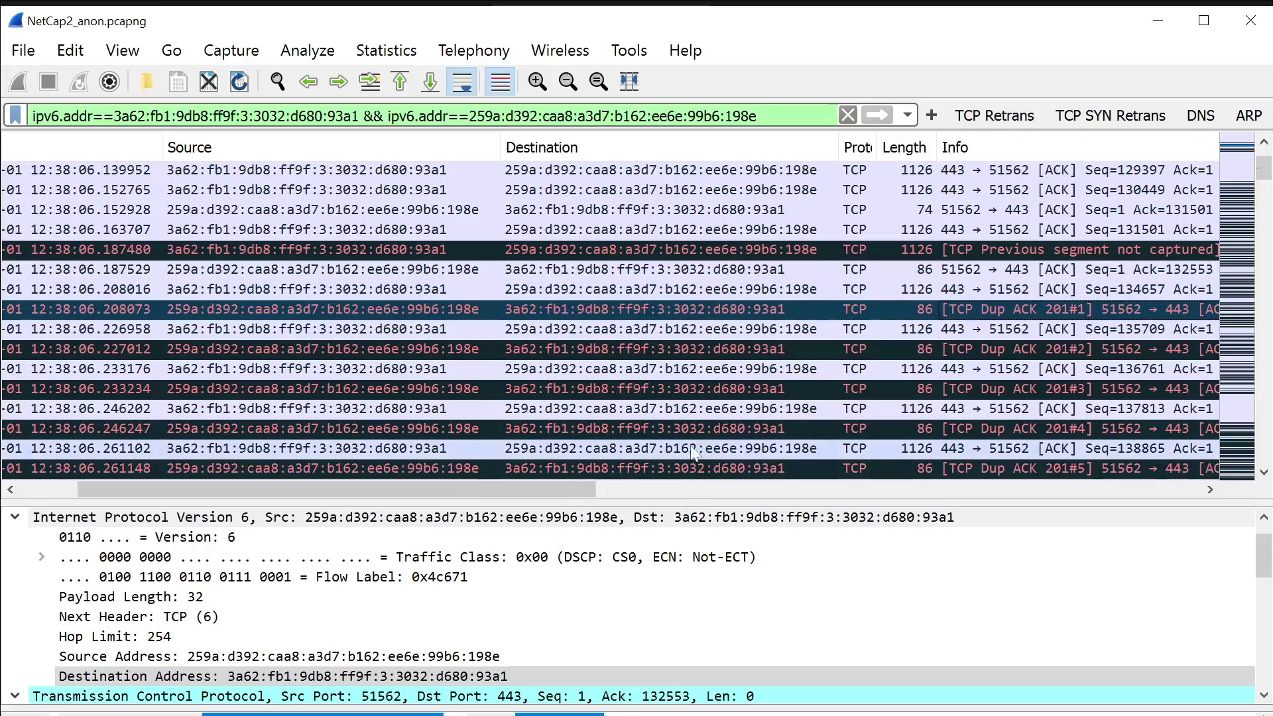
drag(562, 489, 572, 488)
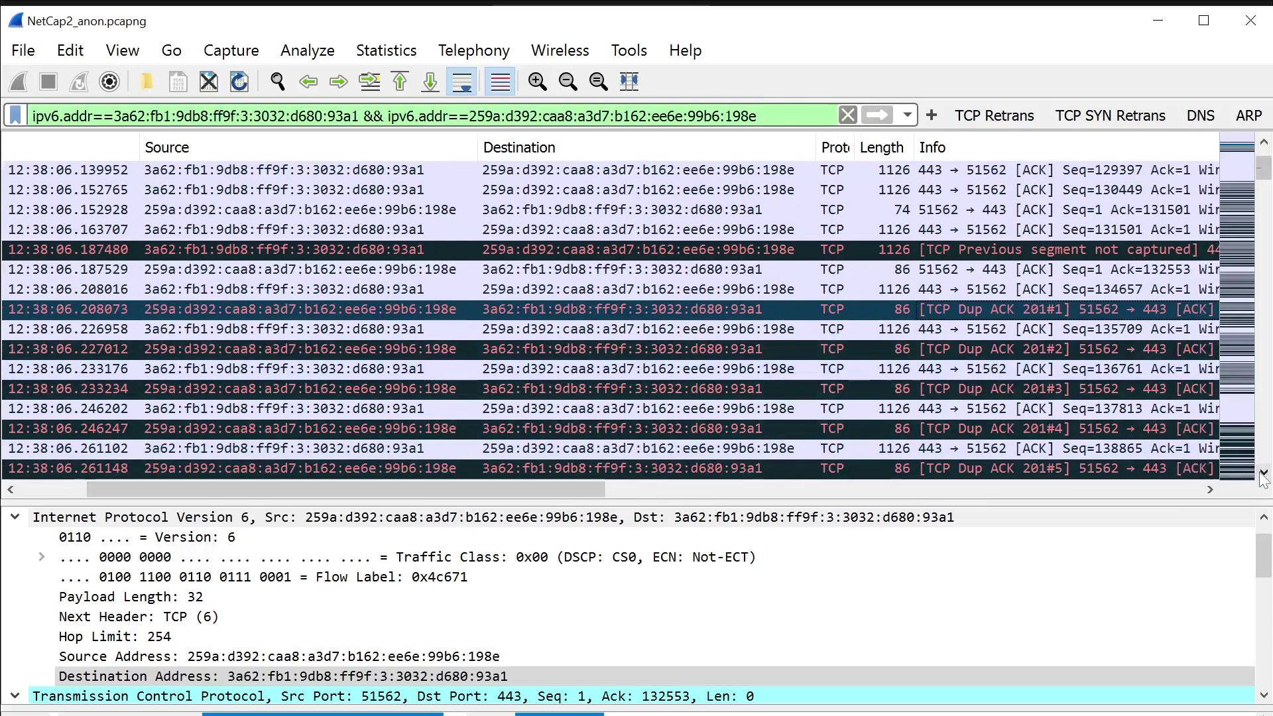
scroll(1262, 477, down, 5)
click(544, 429)
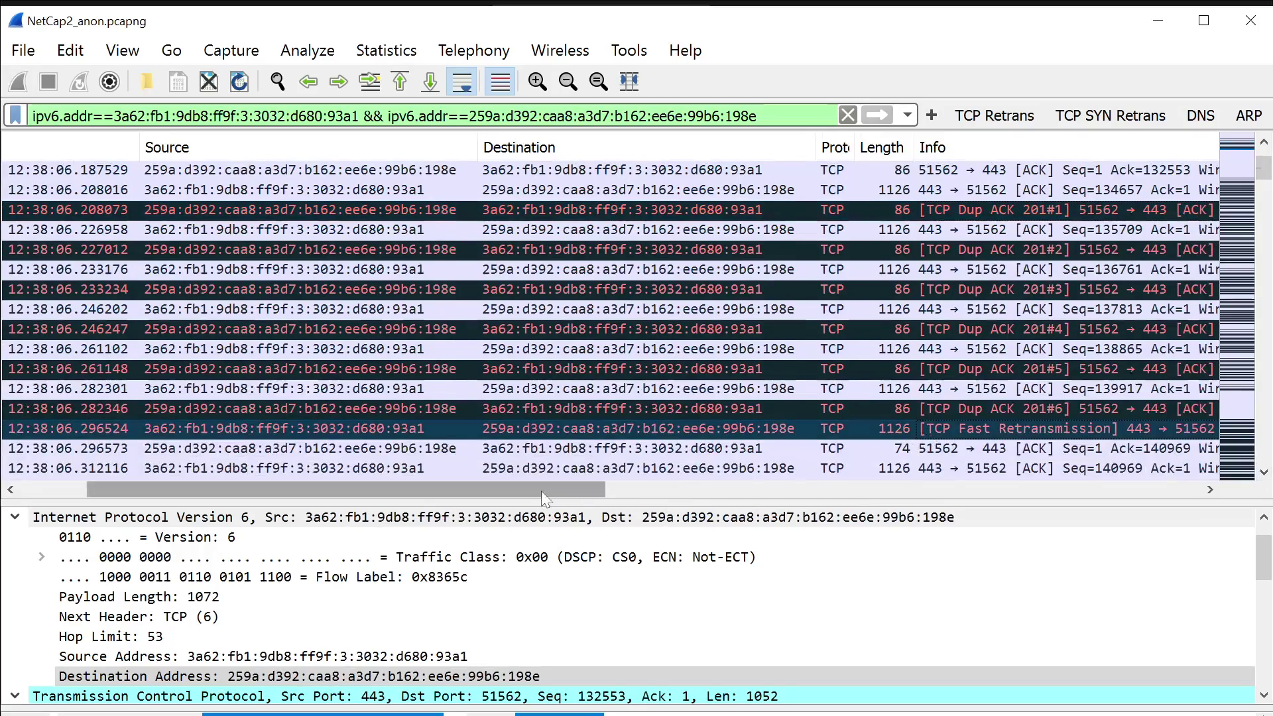
drag(541, 492, 475, 492)
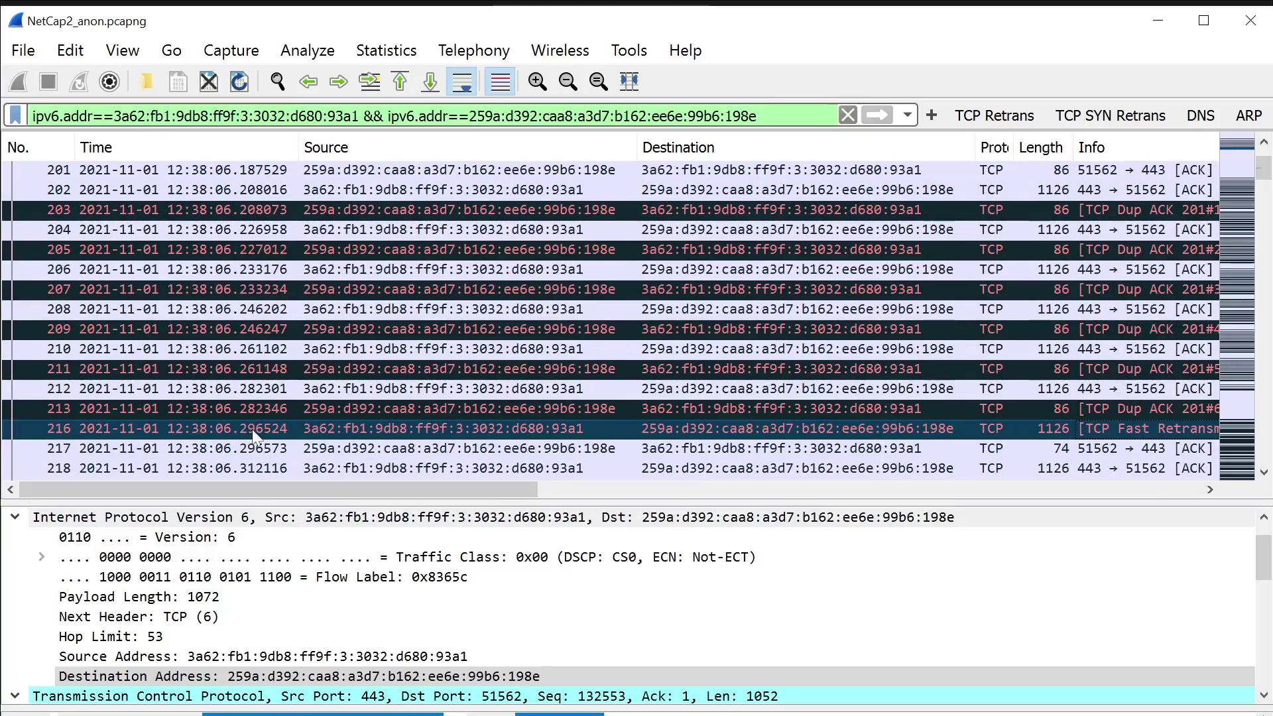
drag(369, 491, 315, 510)
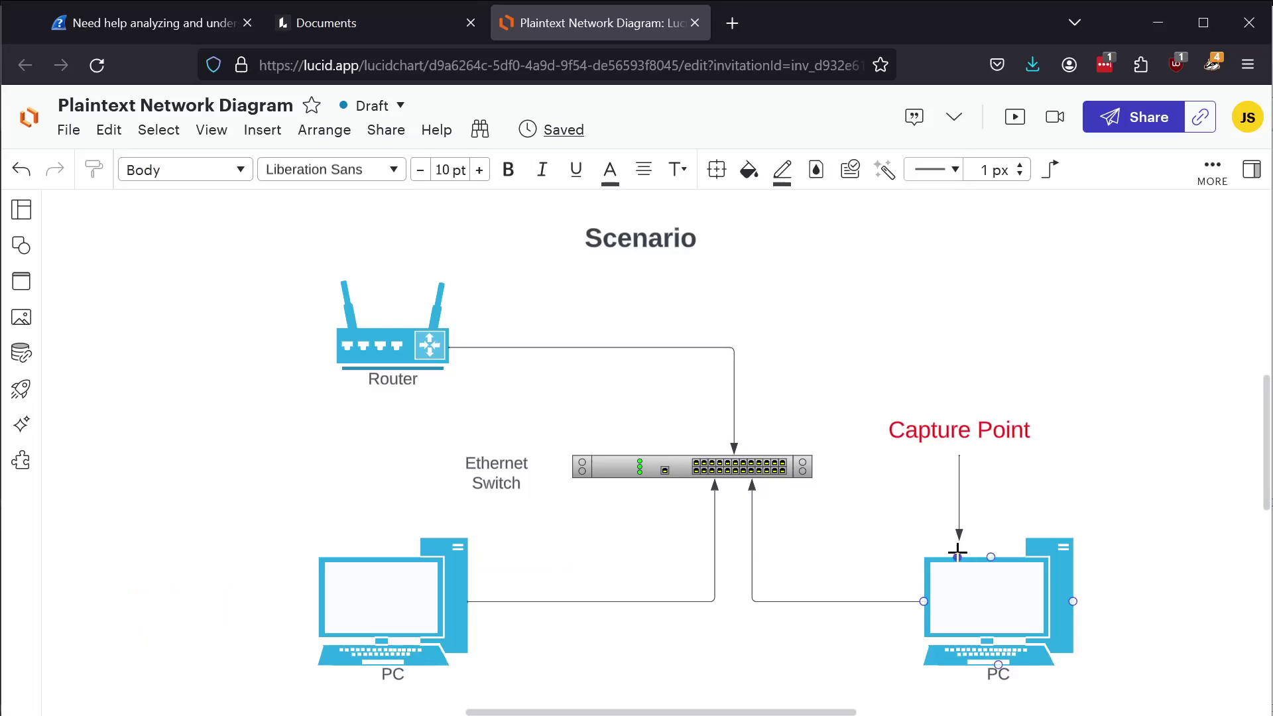
Point out the PC at the Capture Point in the network diagram, clear the selection and return to Wireshark.
click(960, 570)
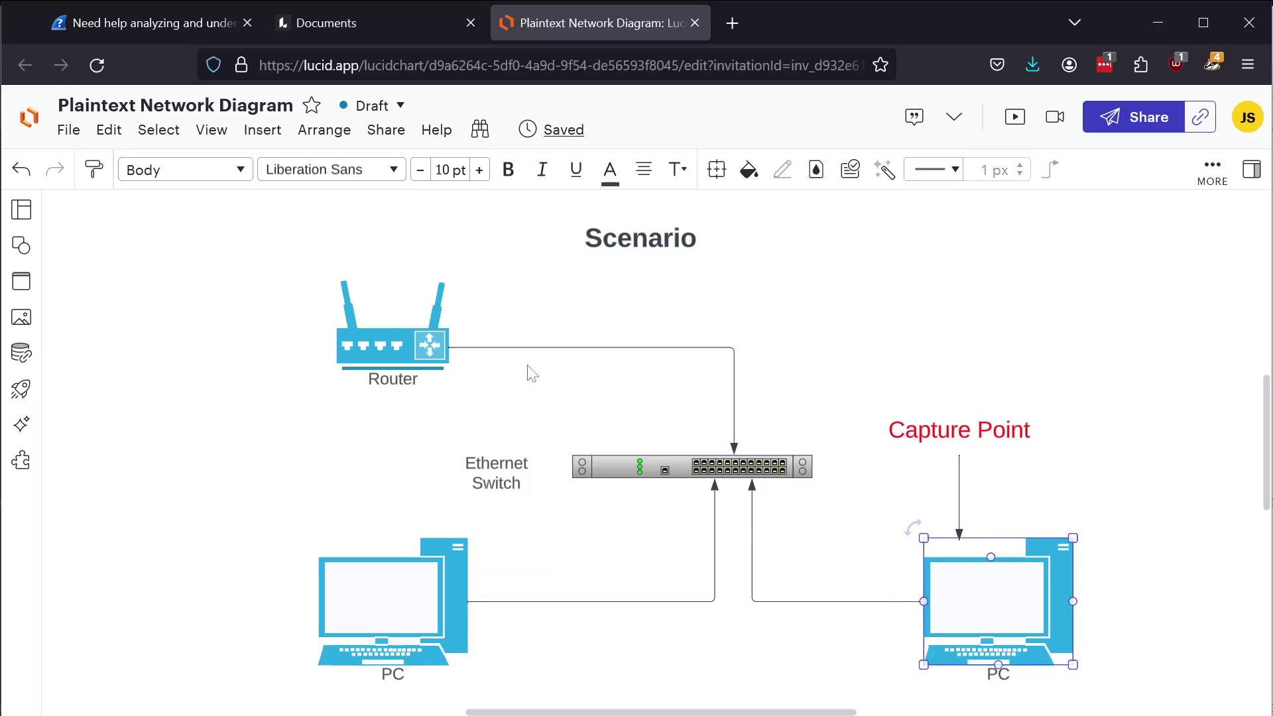
click(302, 451)
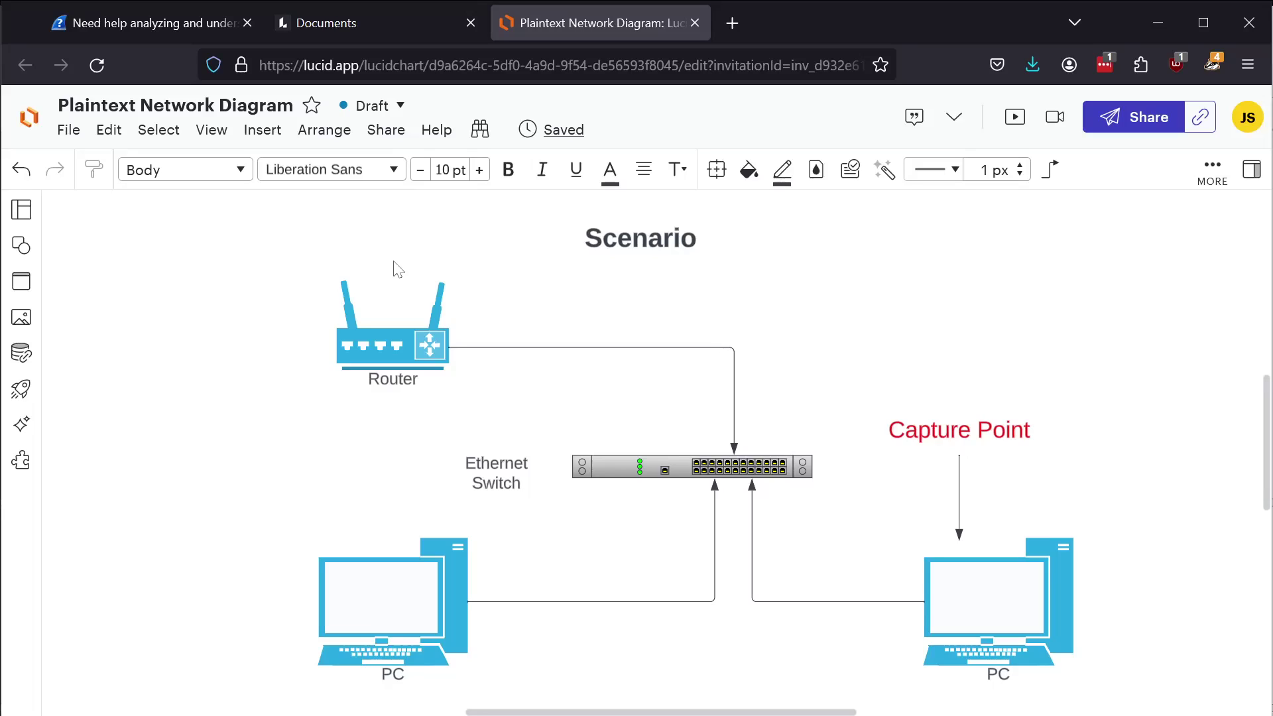
key(alt+Tab)
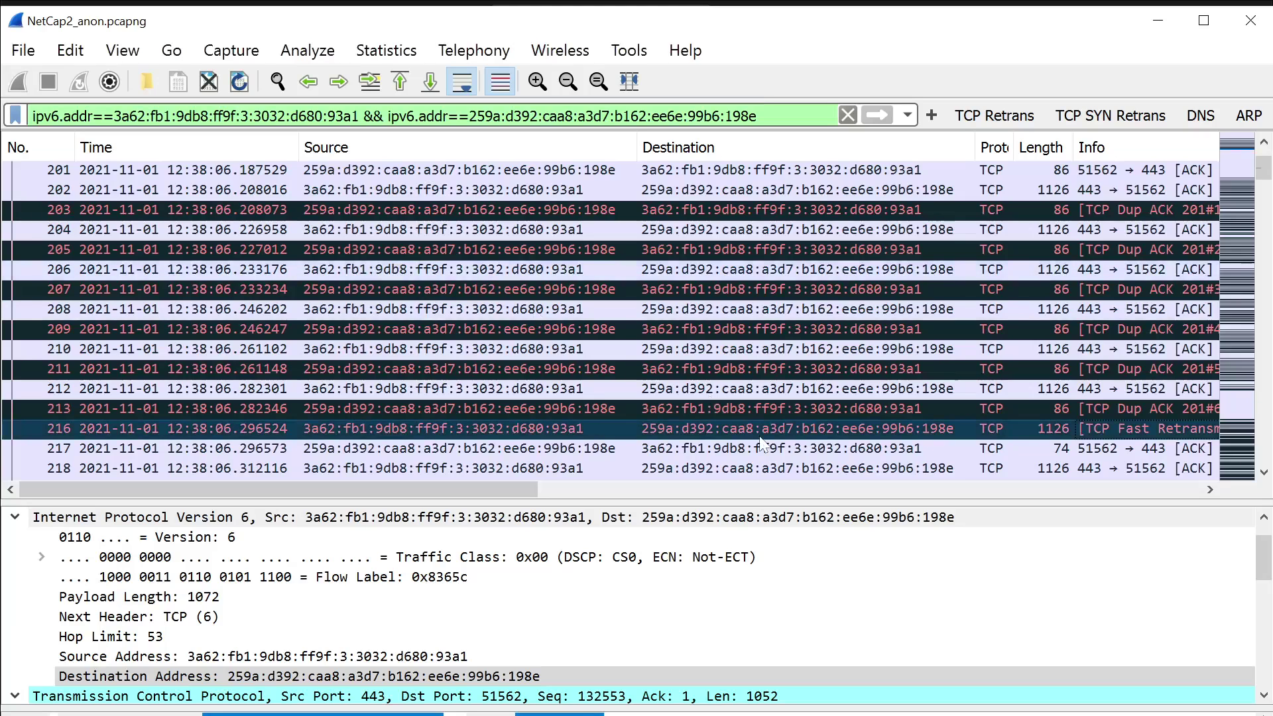
Examine a much later part of the conversation, inspecting Dup ACK 3926#1 and the Fast Retransmission that follows it.
click(1264, 472)
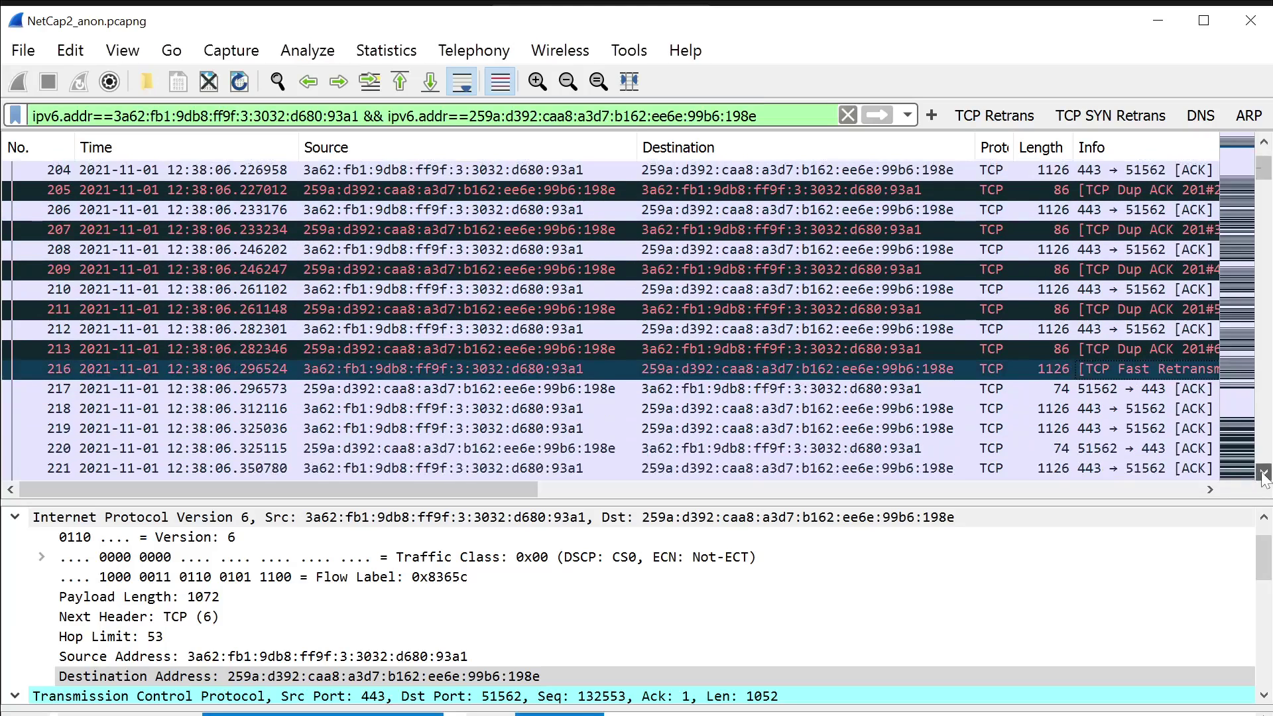
scroll(1263, 472, down, 5)
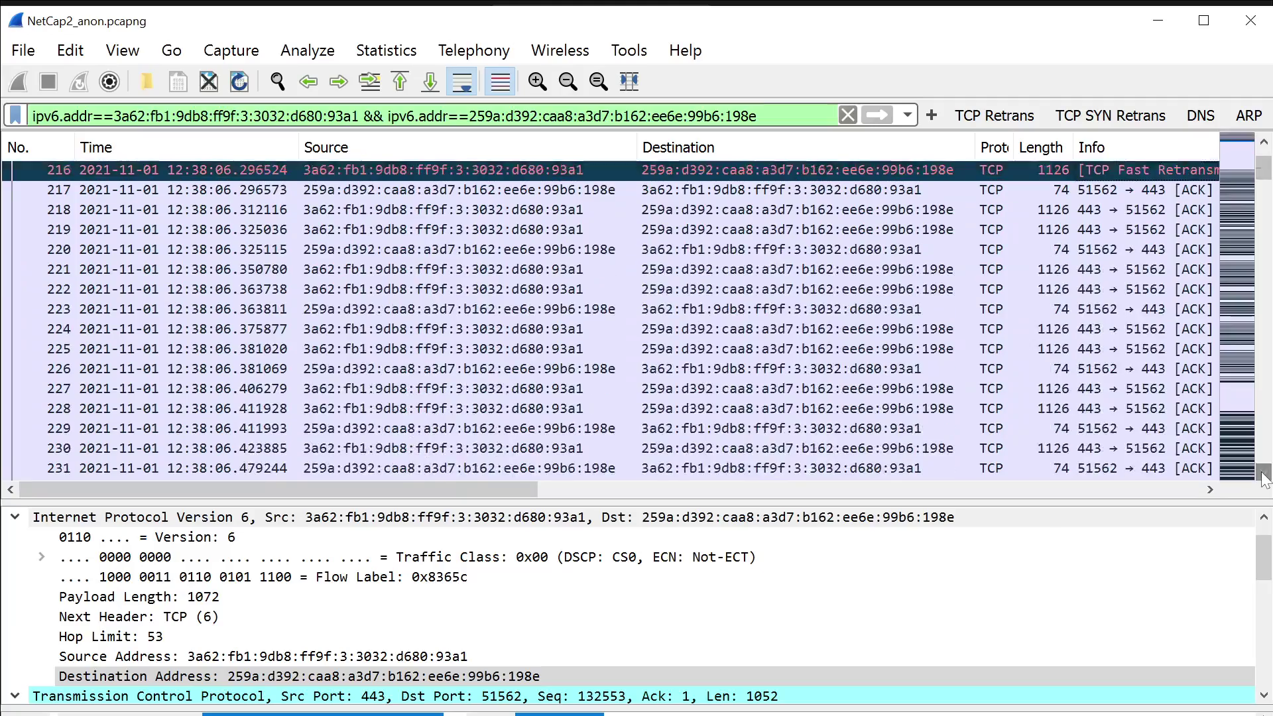
scroll(1263, 472, down, 2)
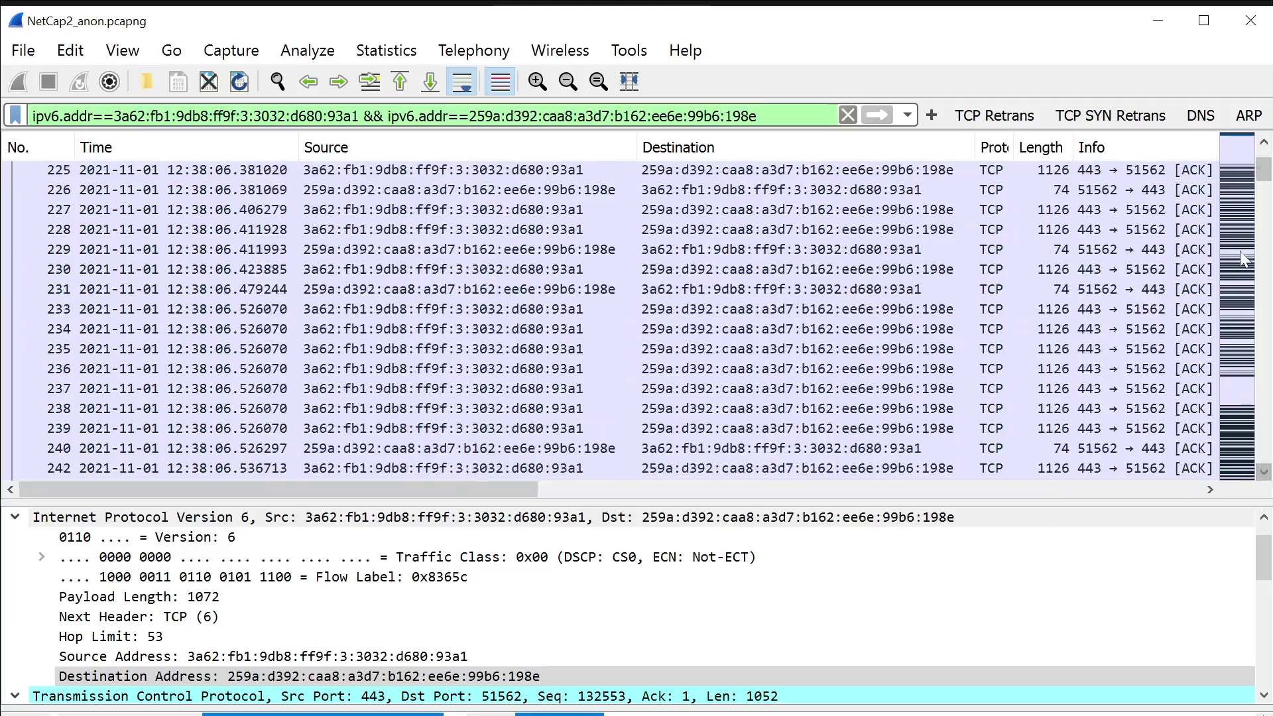
drag(1266, 169, 1266, 213)
drag(1264, 268, 1265, 272)
drag(560, 502, 832, 512)
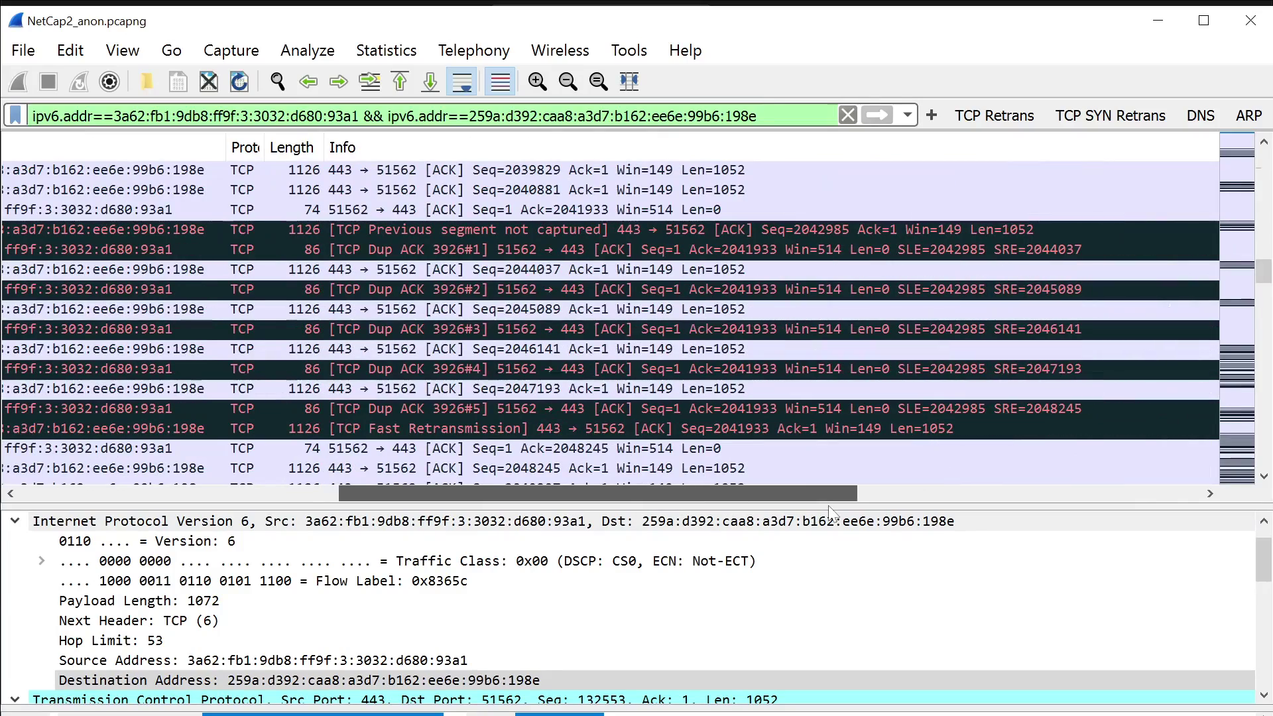
drag(830, 513, 606, 524)
click(378, 257)
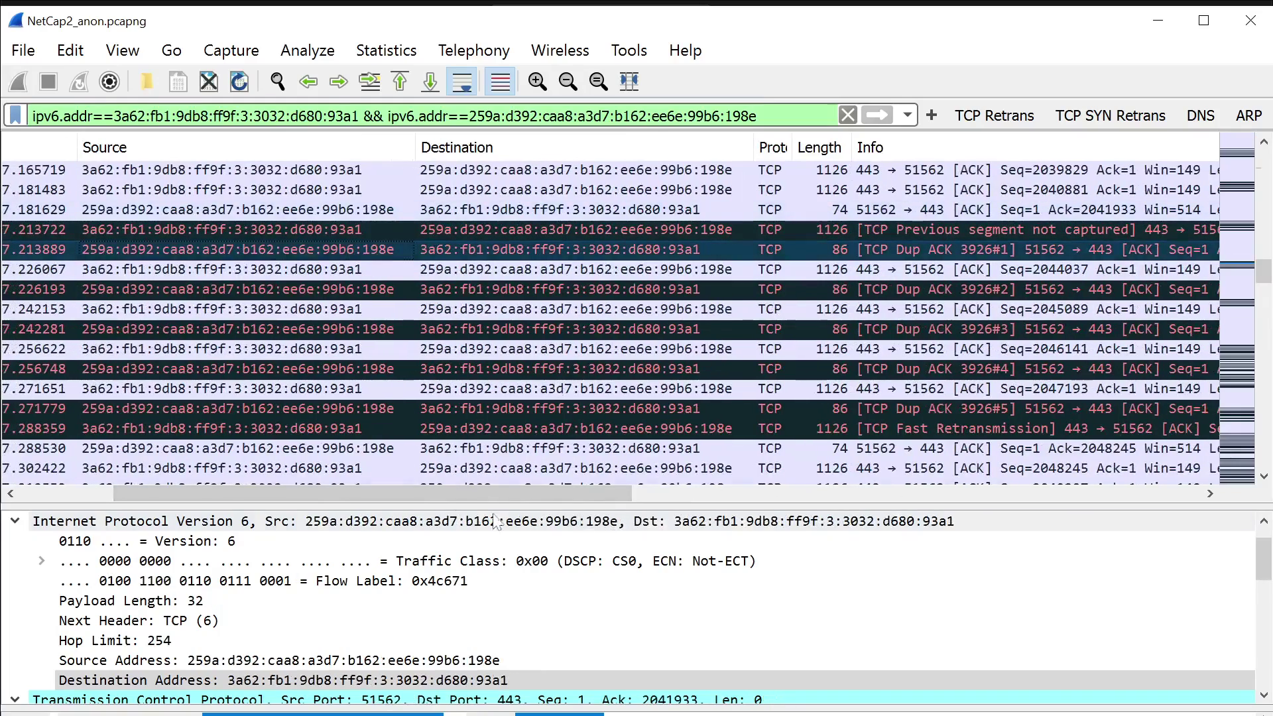
click(368, 426)
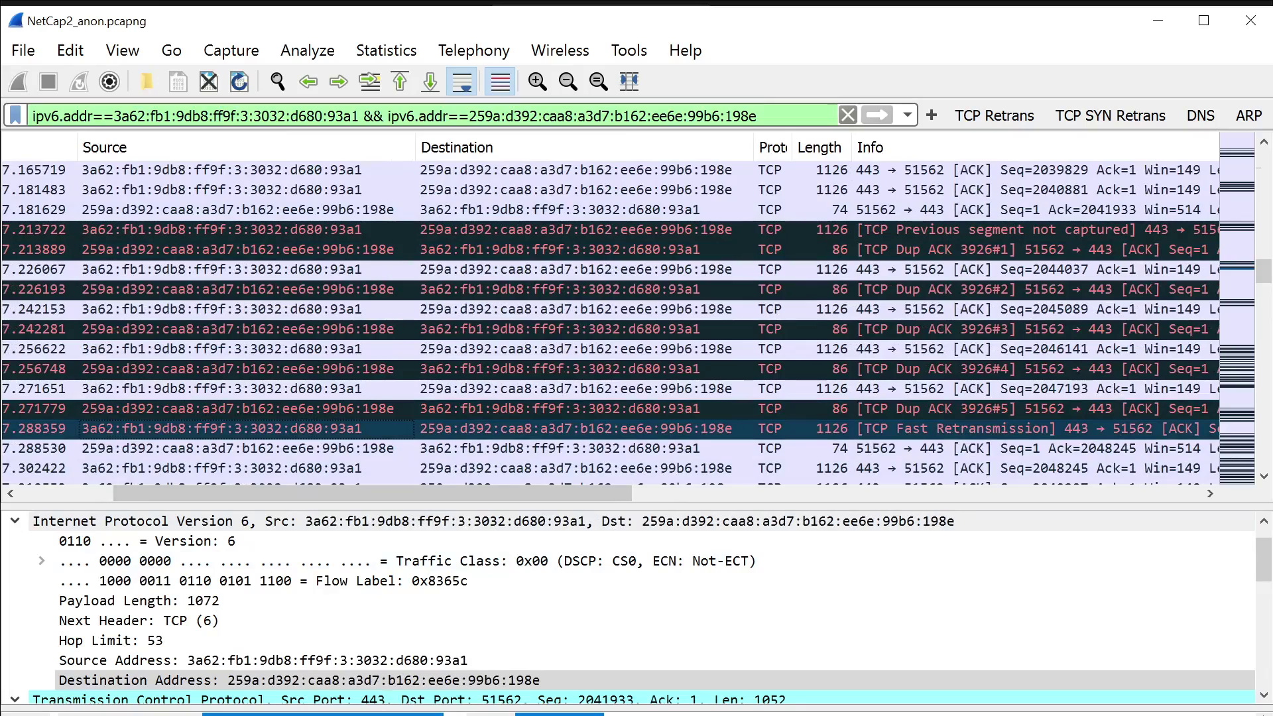
Record in Notepad "Systemic packet loss inbound from remote server (possibly on internet)" to the laptop, and return to Wireshark.
key(alt+Tab)
click(94, 353)
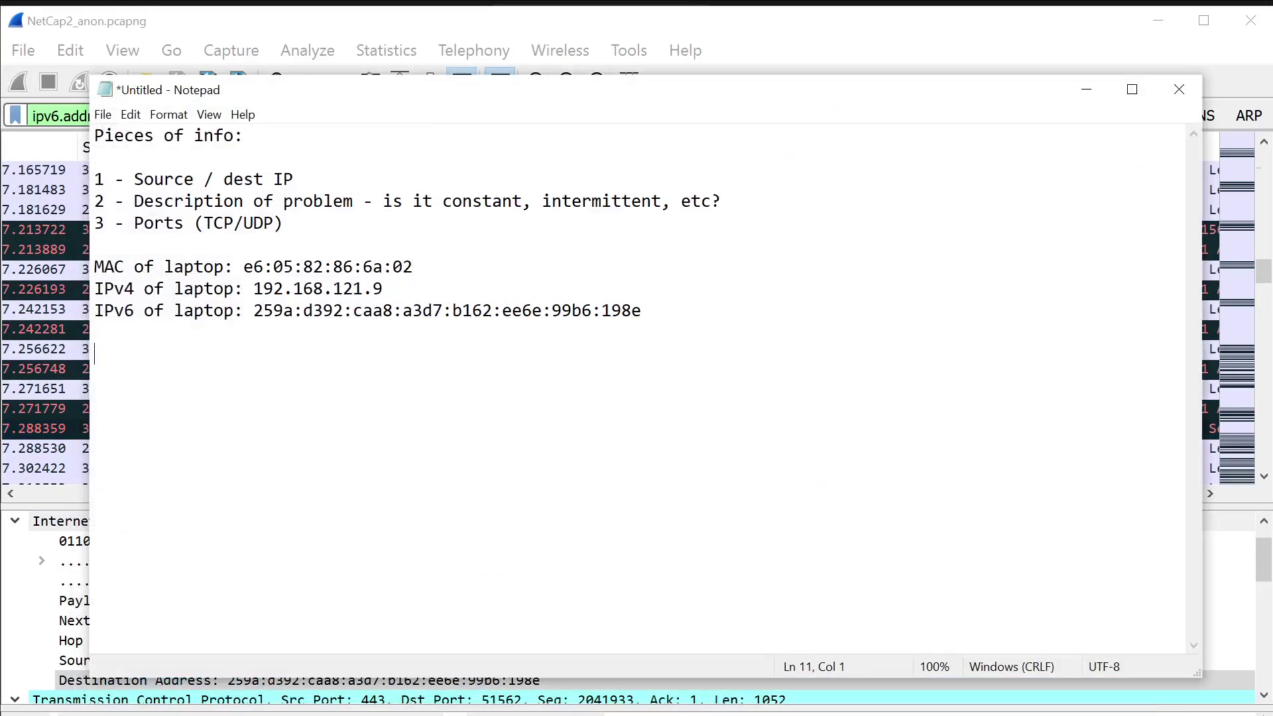
text(Systemic packet loss inbound)
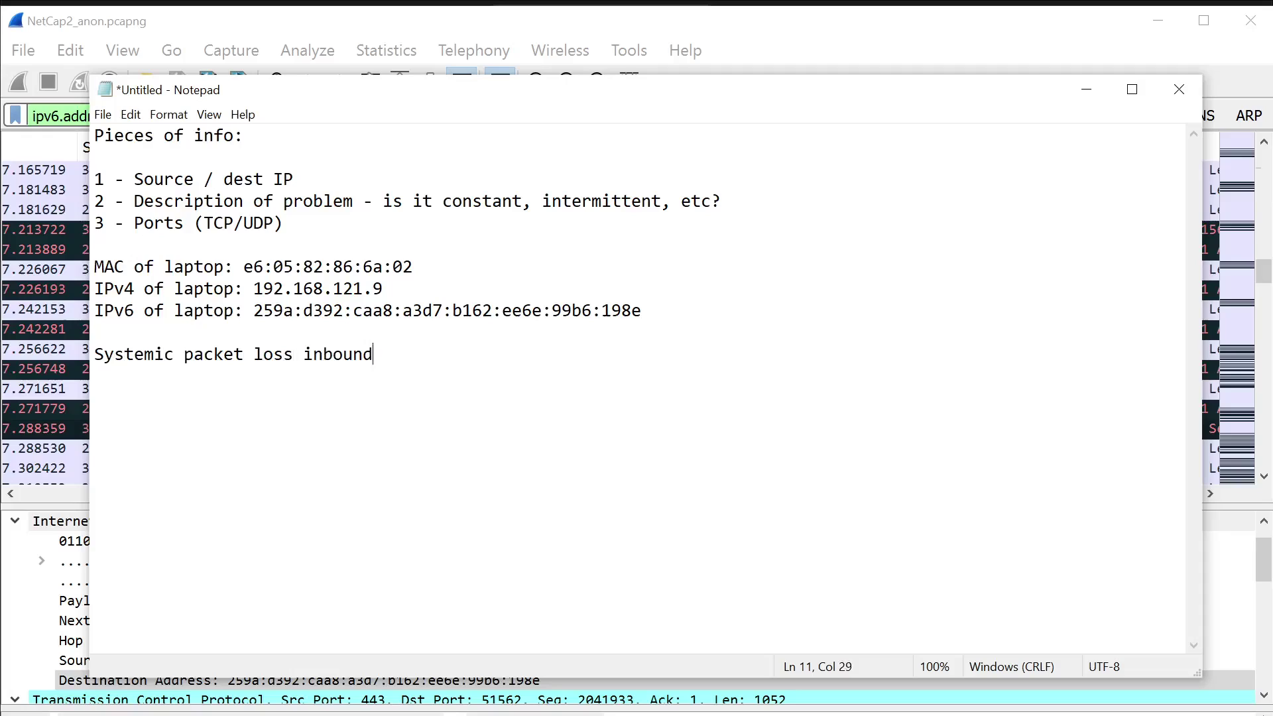
text( from remote )
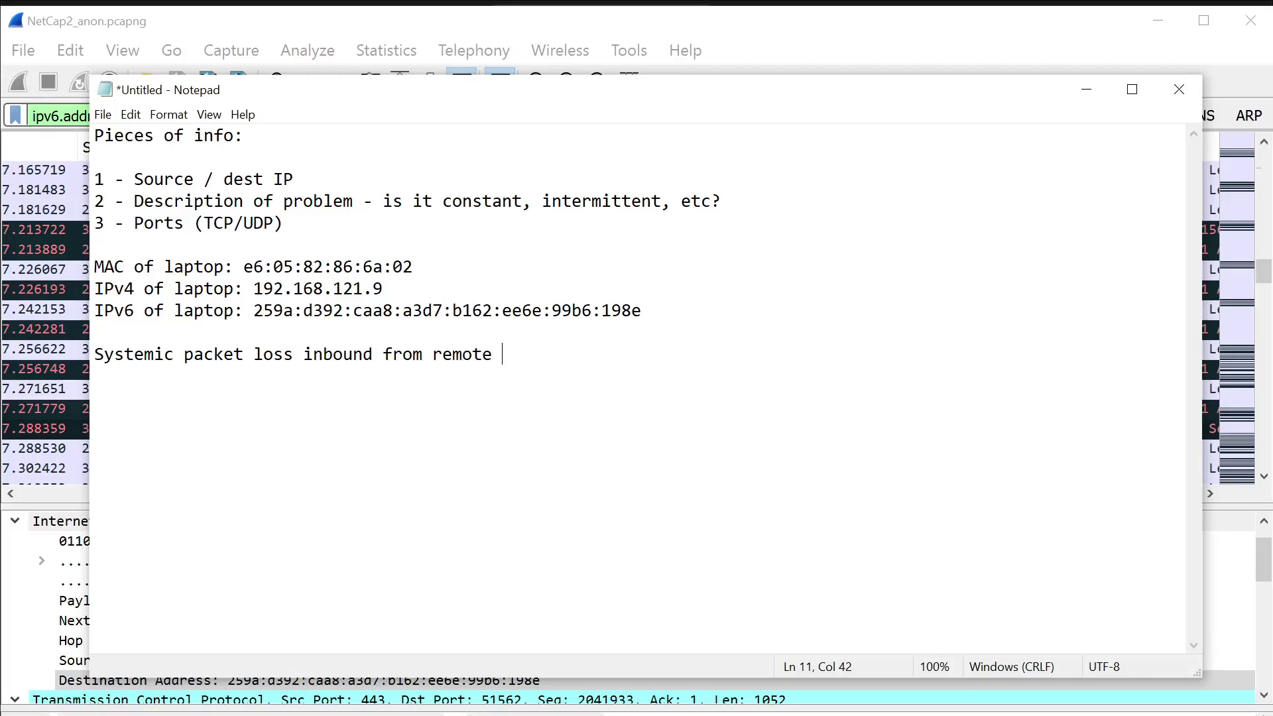
text(server (possib)
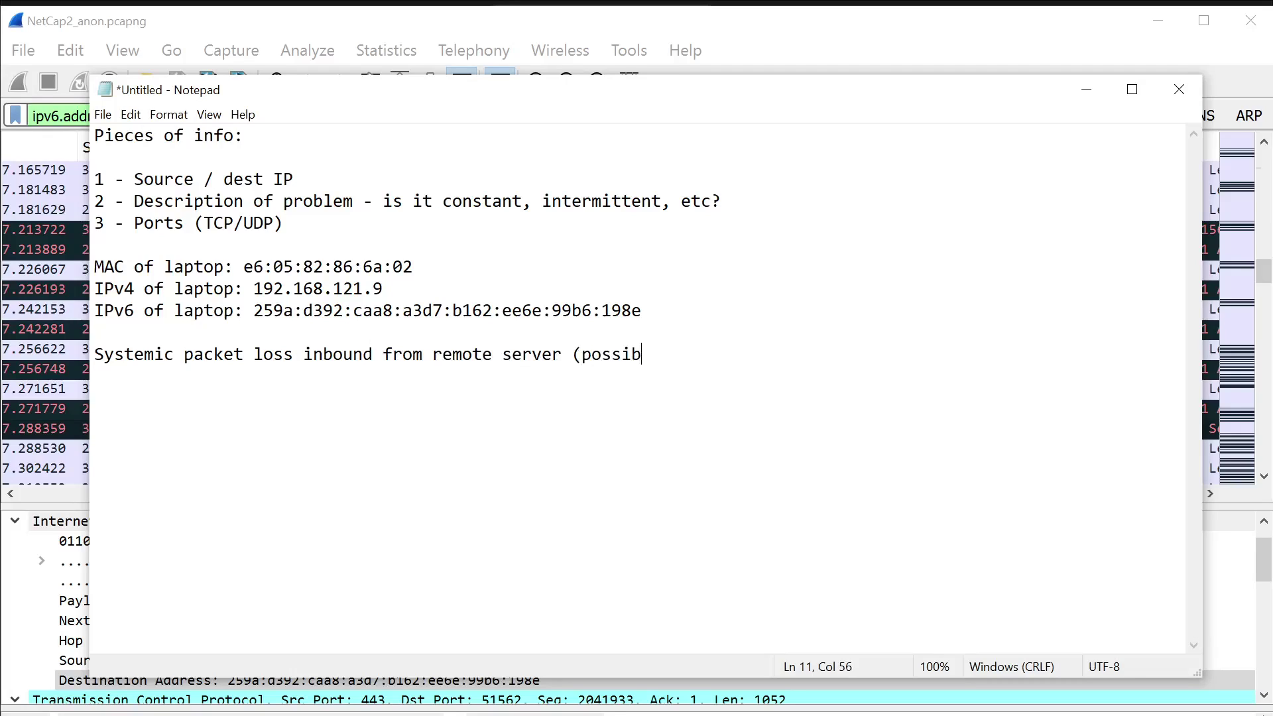
text(ly on internet) to)
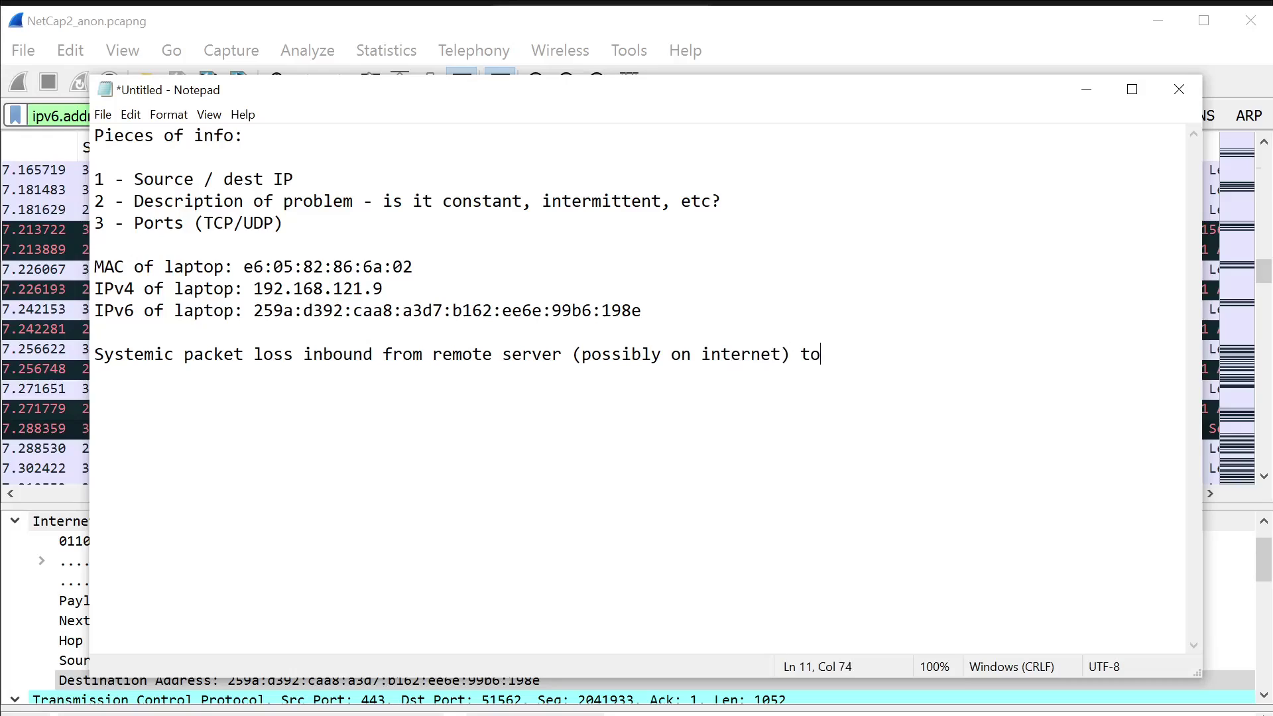
text( me ow)
key(BackSpace)
key(BackSpace)
key(BackSpace)
text(laptop)
key(Return)
click(755, 37)
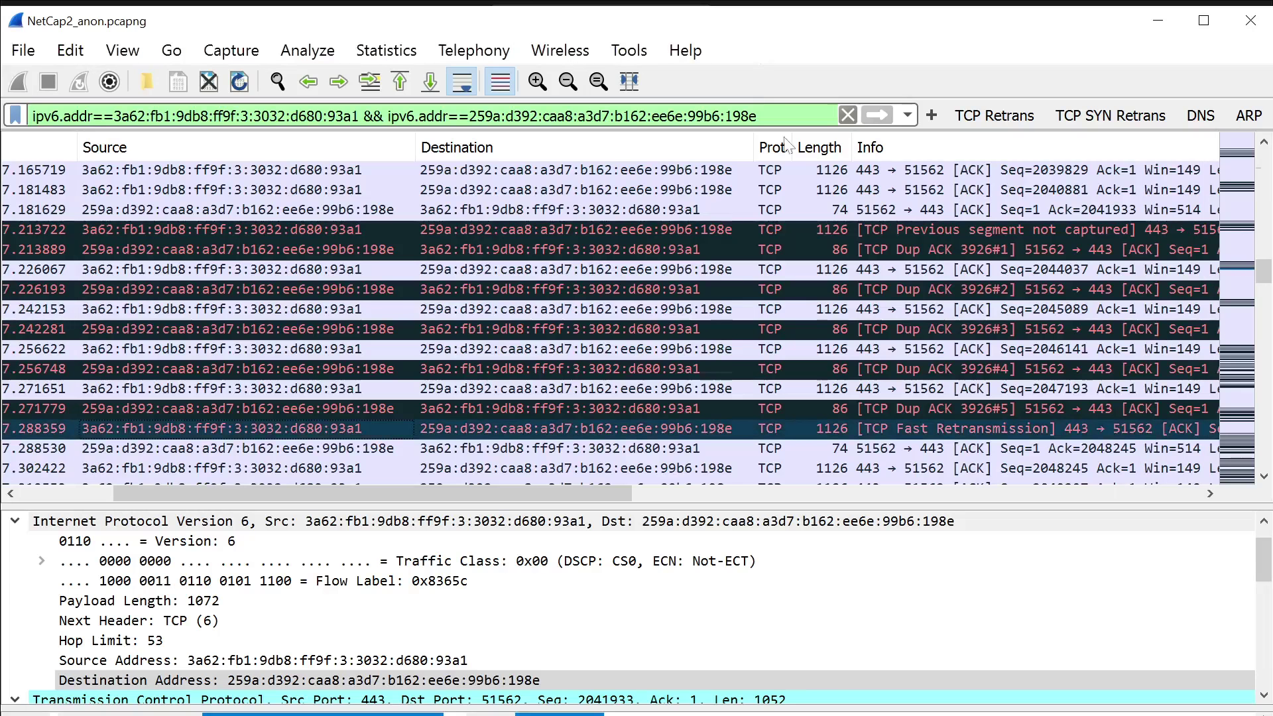
Survey the rest of the conversation for missing segments, duplicate ACKs and retransmissions, starting from the uncaptured segment before Dup ACK 3365#1.
drag(1264, 284, 1260, 482)
drag(1249, 439, 1250, 250)
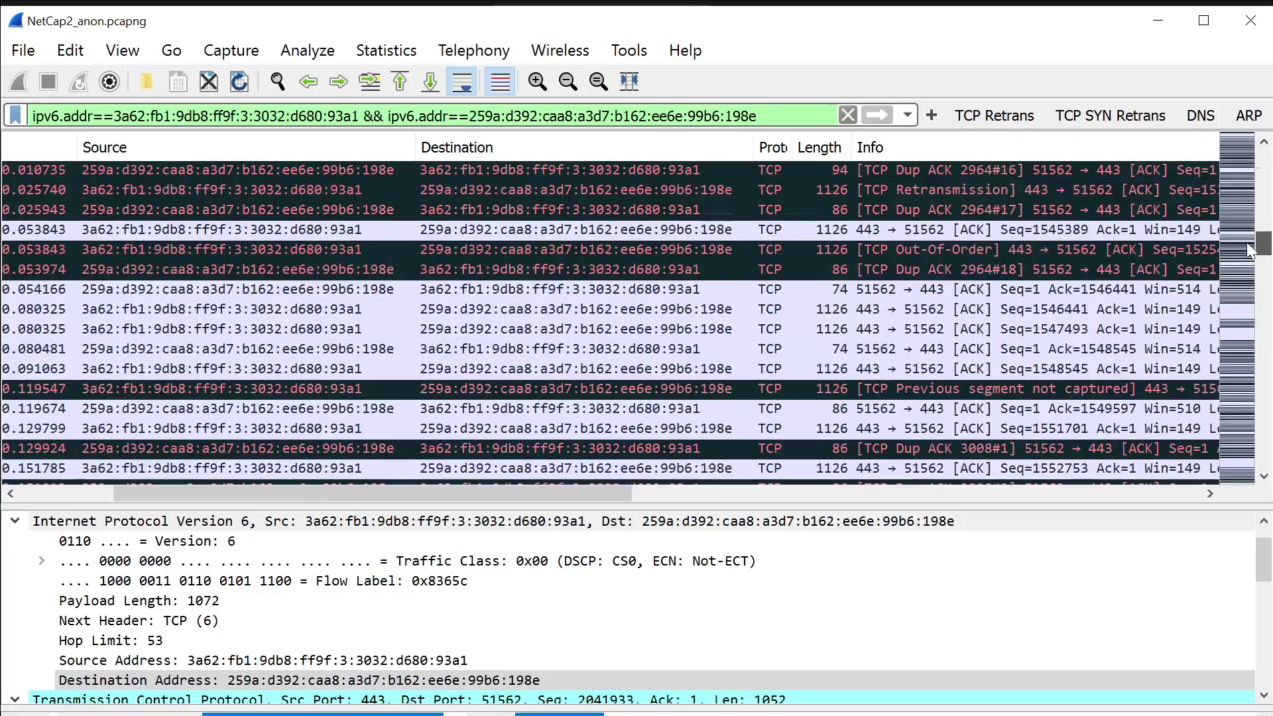
drag(1250, 251, 1250, 263)
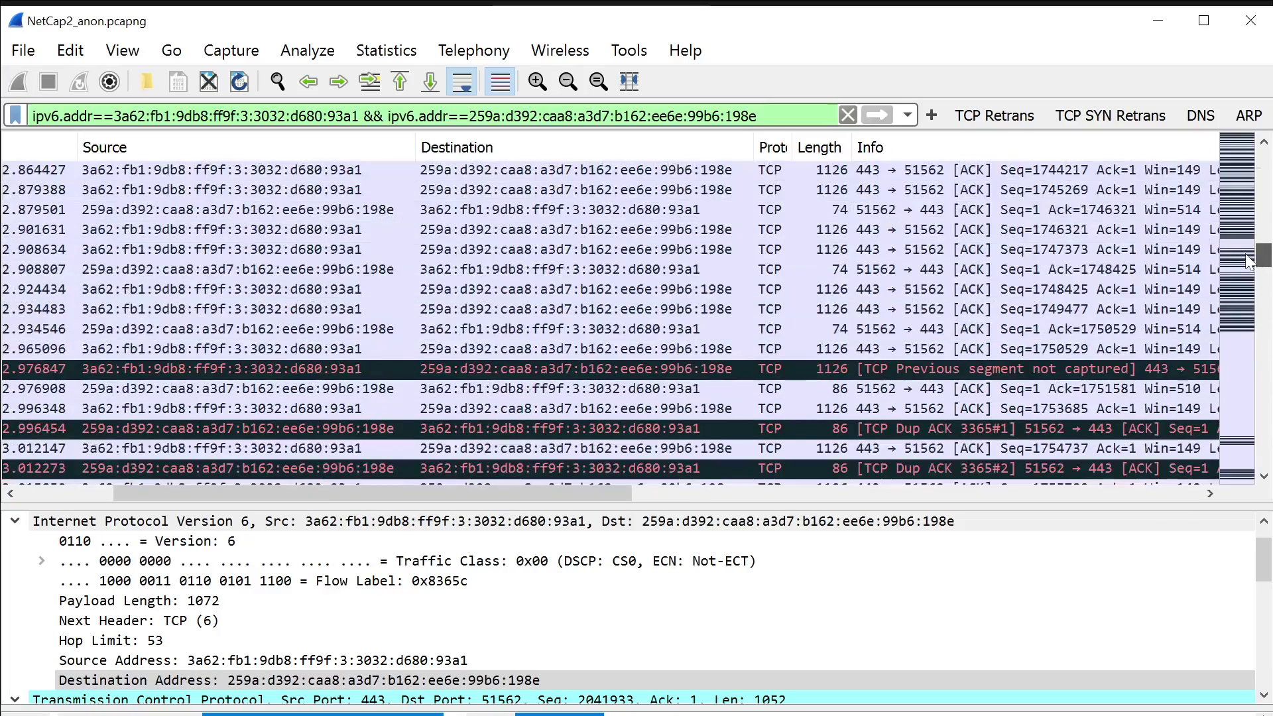
click(704, 370)
scroll(718, 376, down, 10)
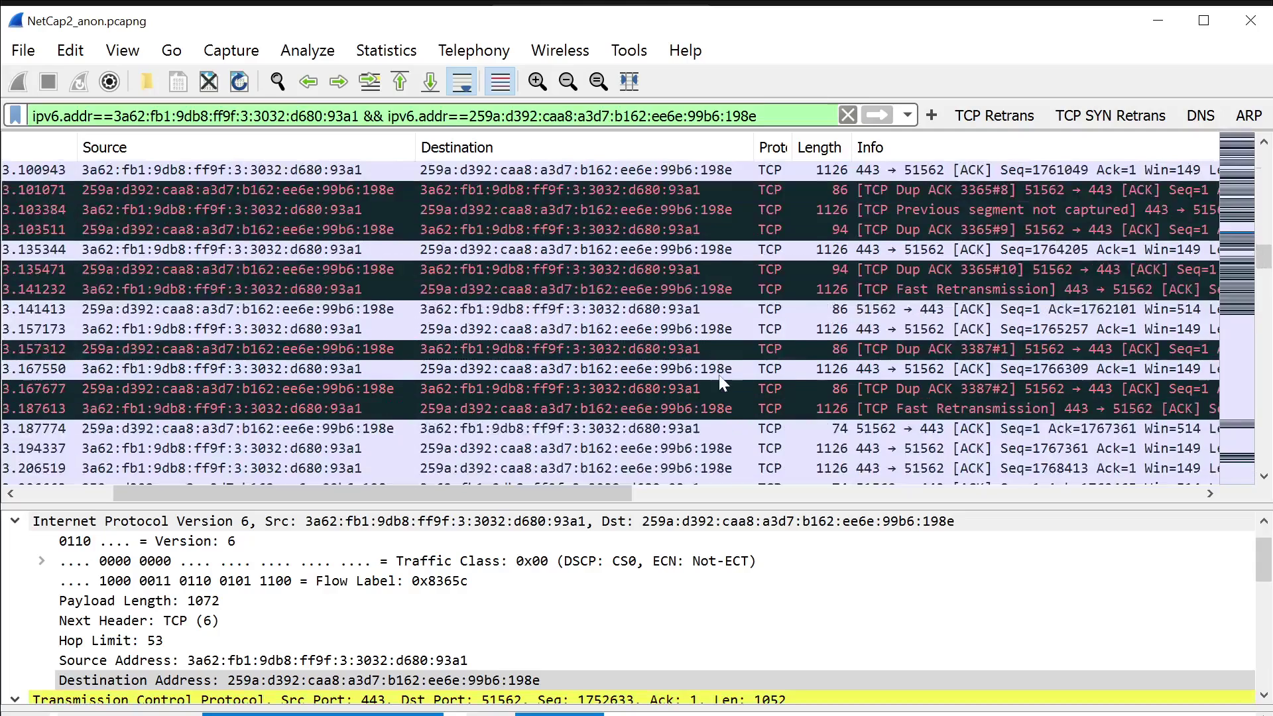
scroll(719, 375, down, 10)
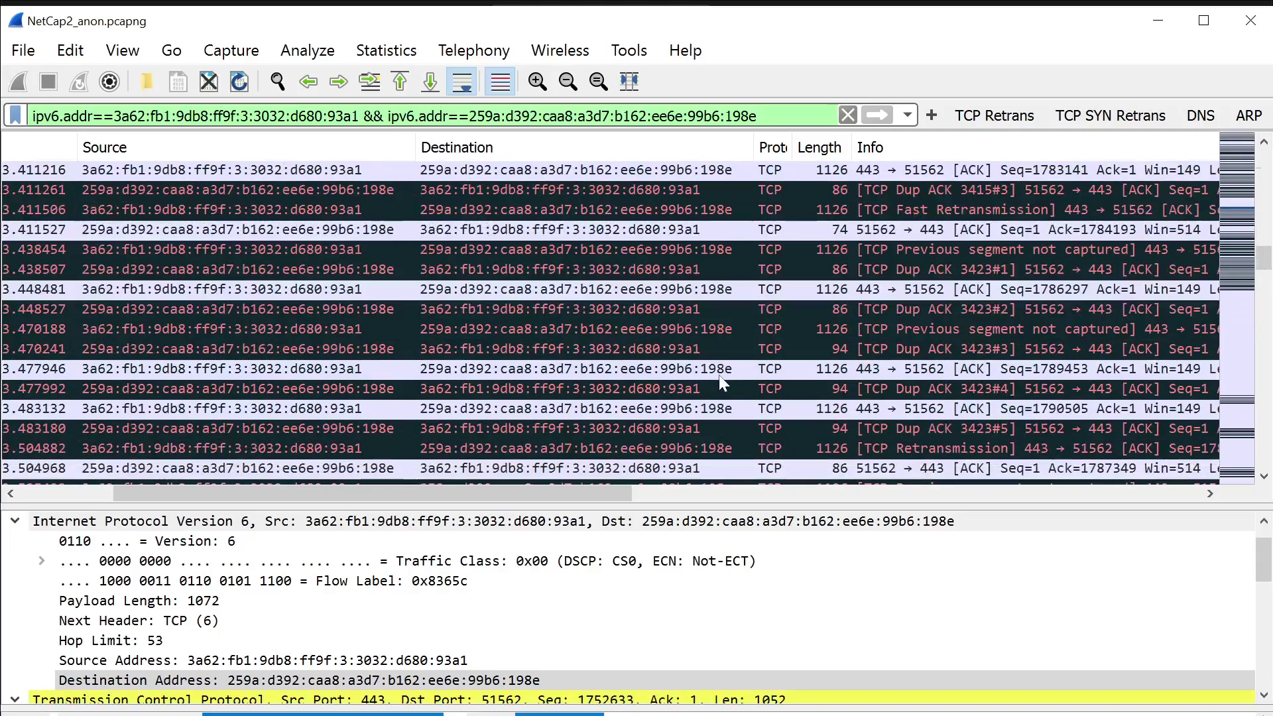
scroll(720, 384, down, 4)
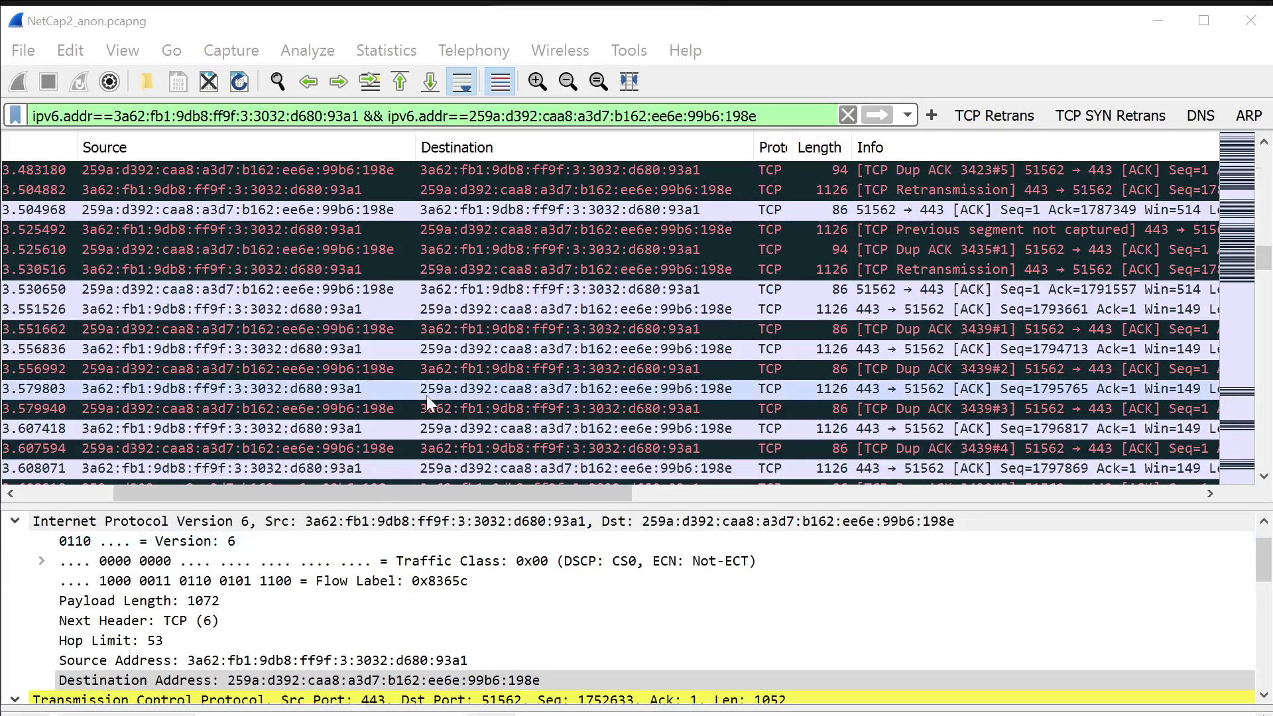
Select packet 3440 from the remote server, collapse its IPv6 and TCP details and expand its Ethernet II layer.
drag(508, 495, 408, 504)
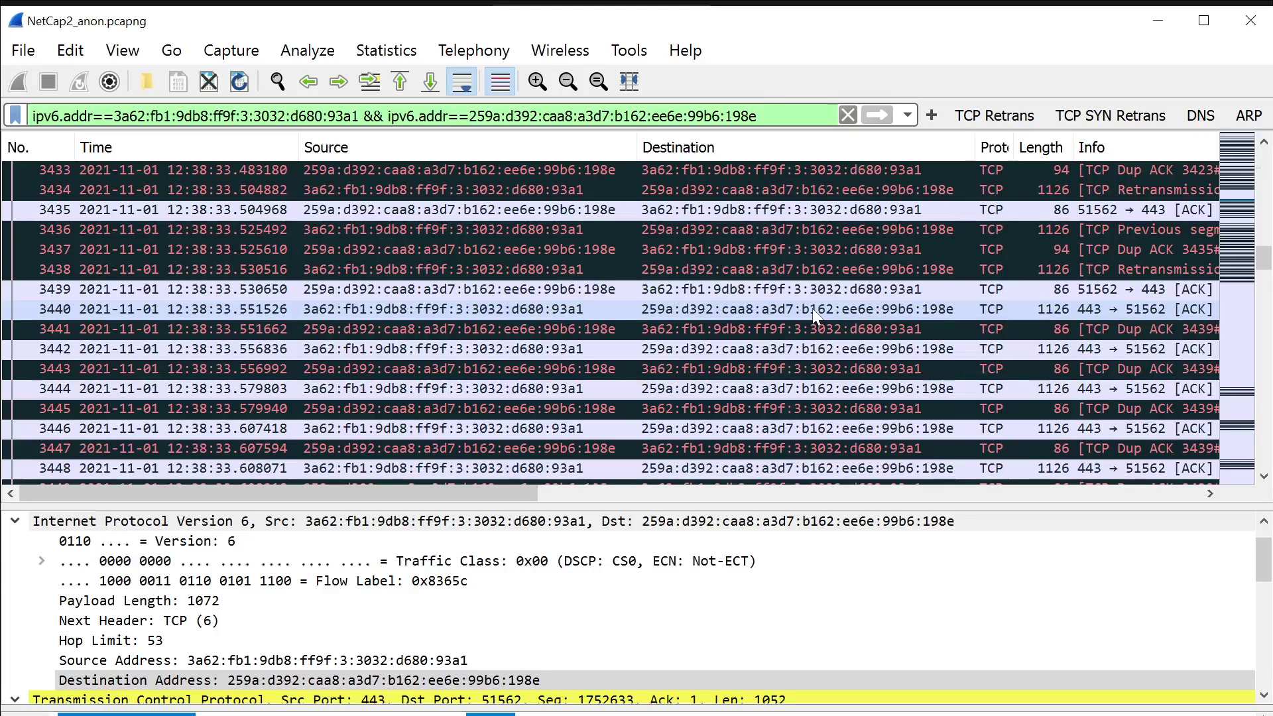
click(583, 311)
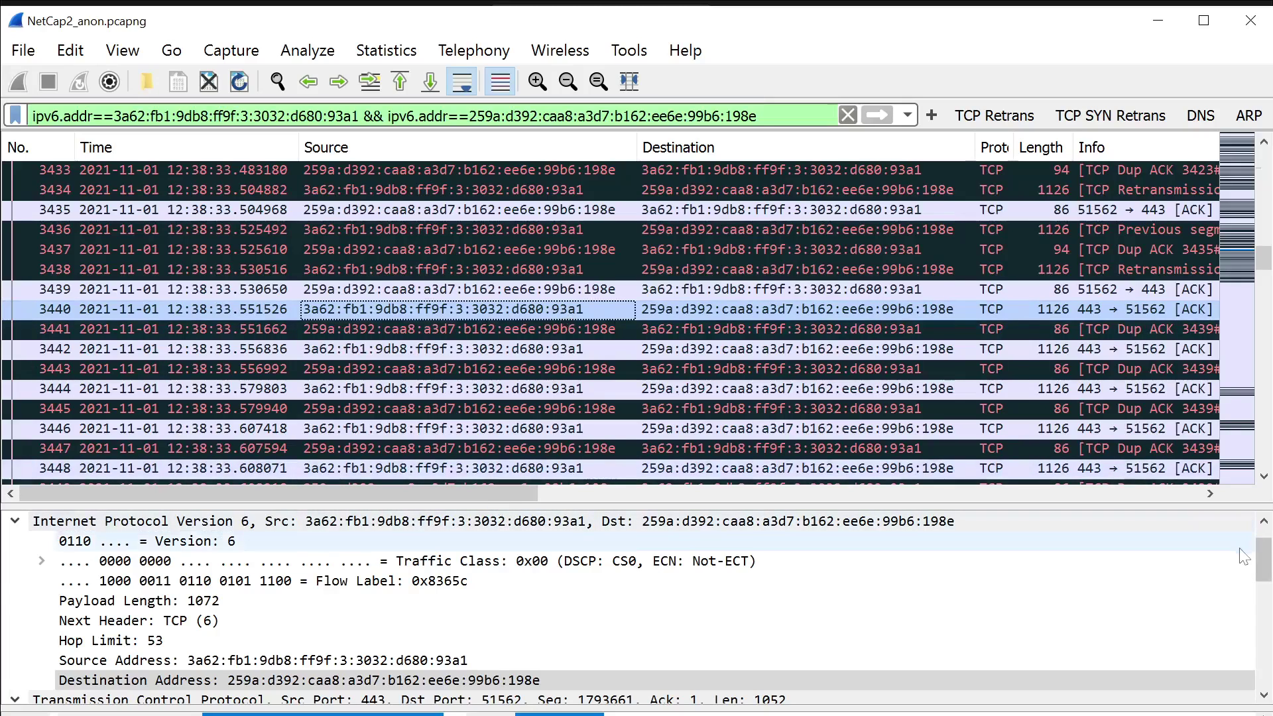
drag(1265, 562, 1265, 553)
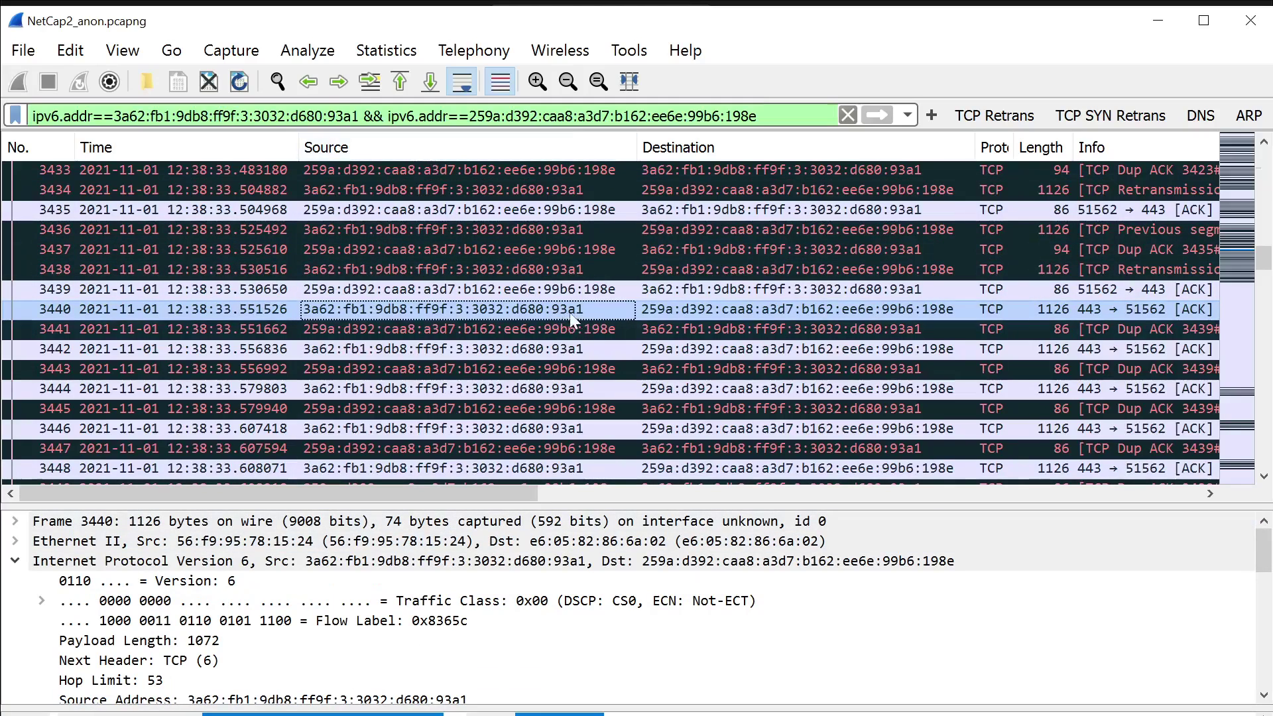
mouse_move(1260, 541)
mouse_down()
mouse_move(1264, 569)
mouse_move(1265, 555)
mouse_up()
click(15, 541)
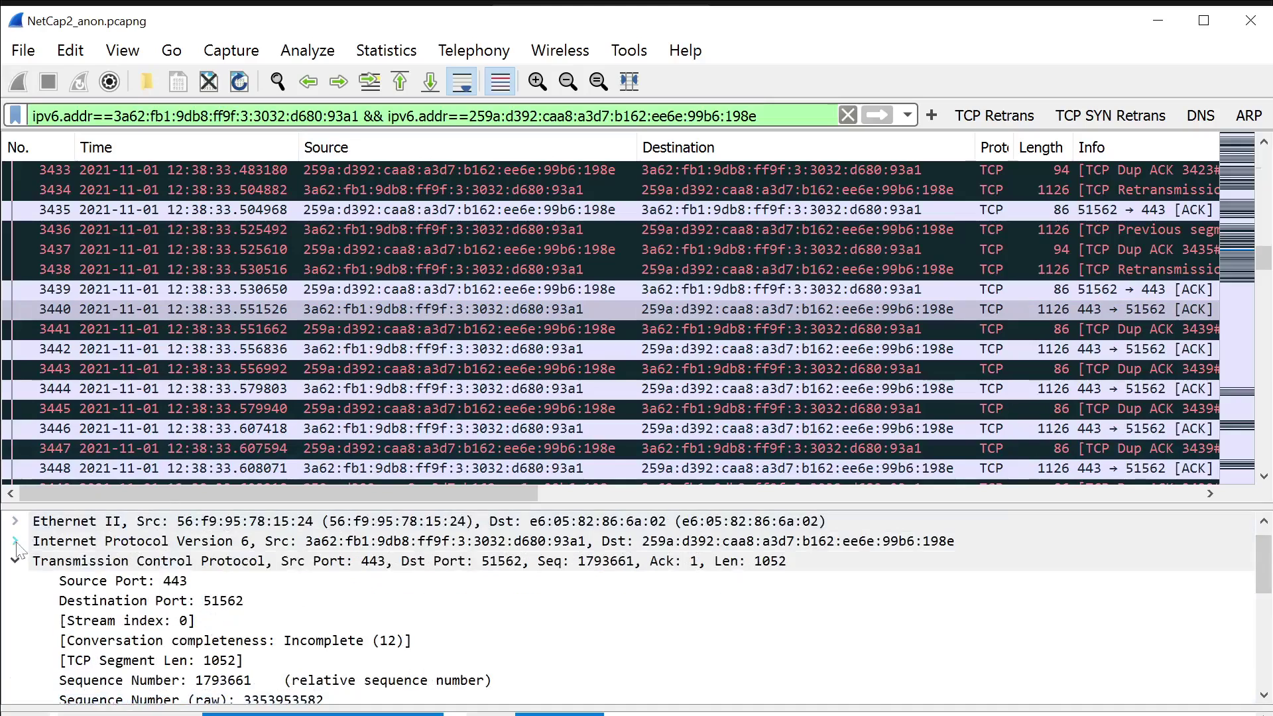
click(15, 561)
click(15, 541)
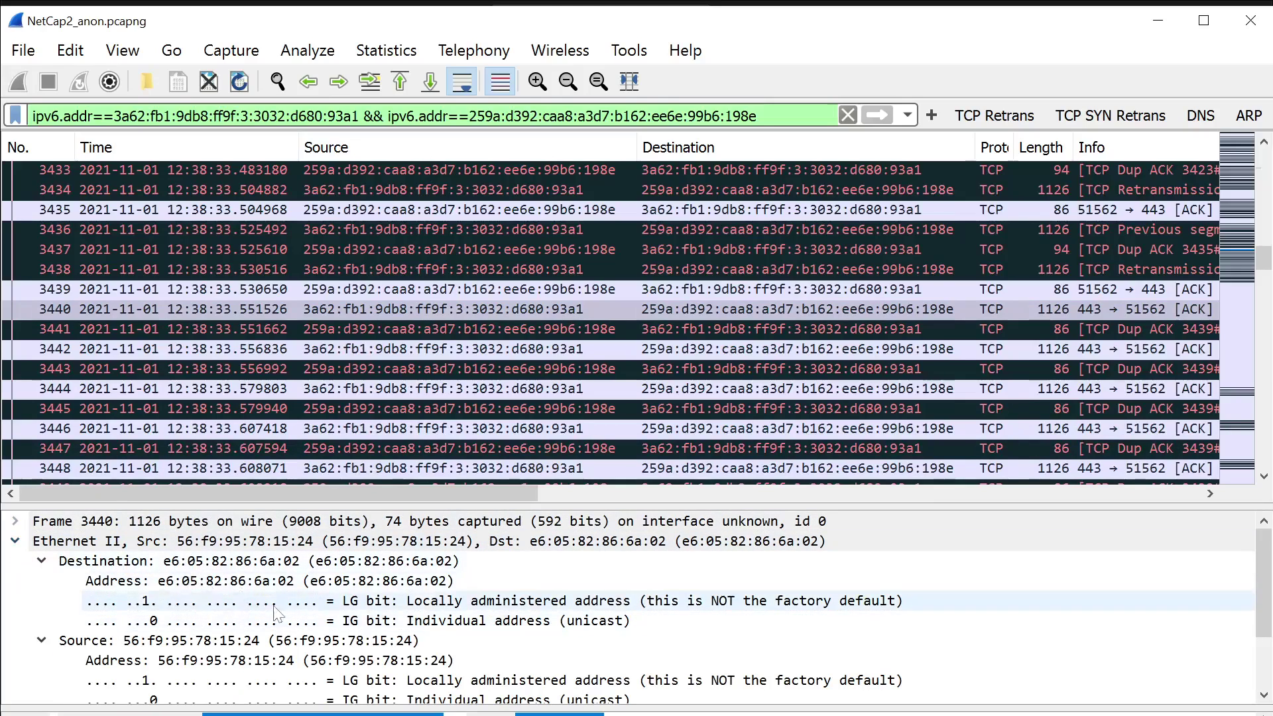
Copy the source MAC address 56:f9:95:78:15:24 from packet 3440's Ethernet II details.
click(255, 641)
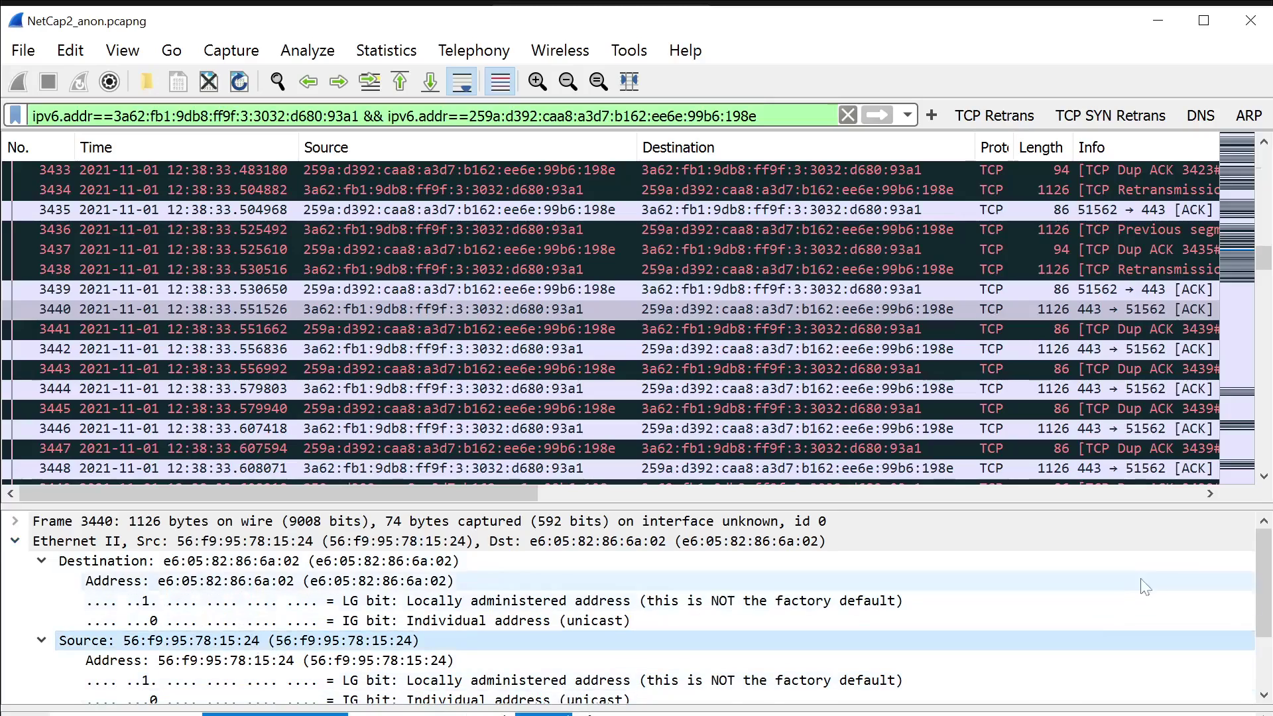
mouse_move(1266, 567)
mouse_down()
mouse_move(1266, 597)
mouse_move(1266, 566)
mouse_up()
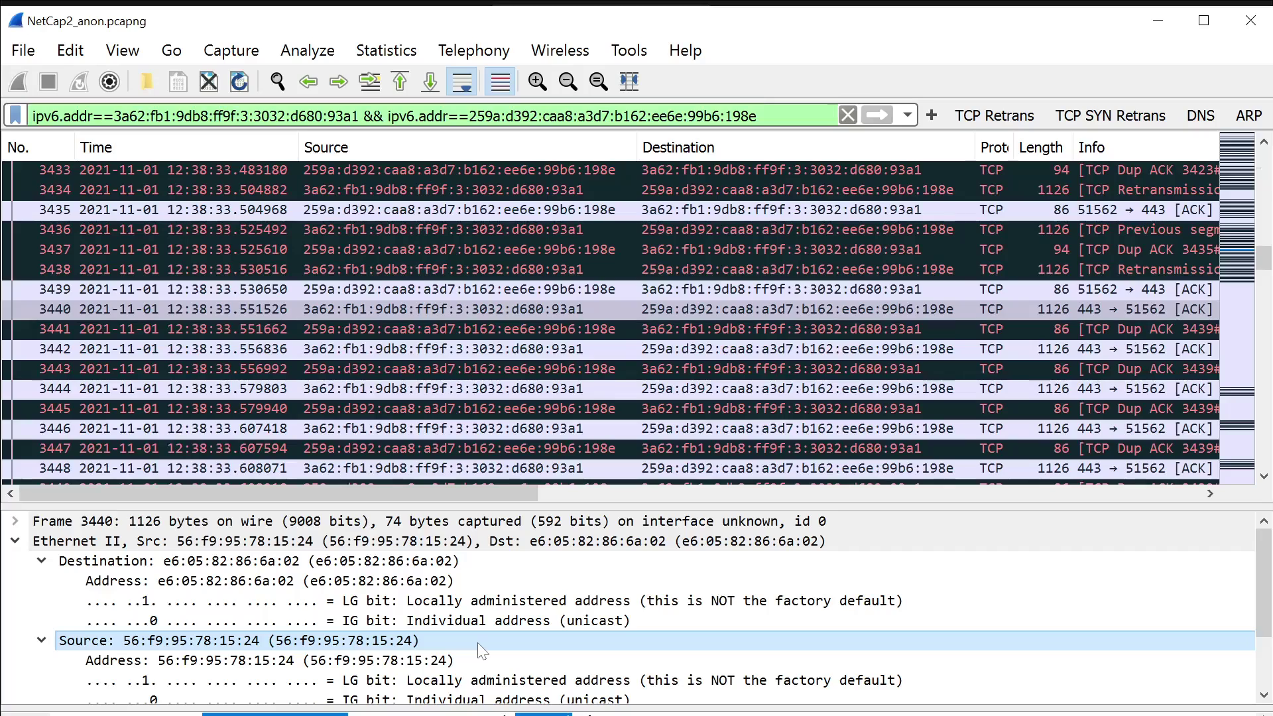
right_click(411, 628)
click(390, 642)
right_click(390, 640)
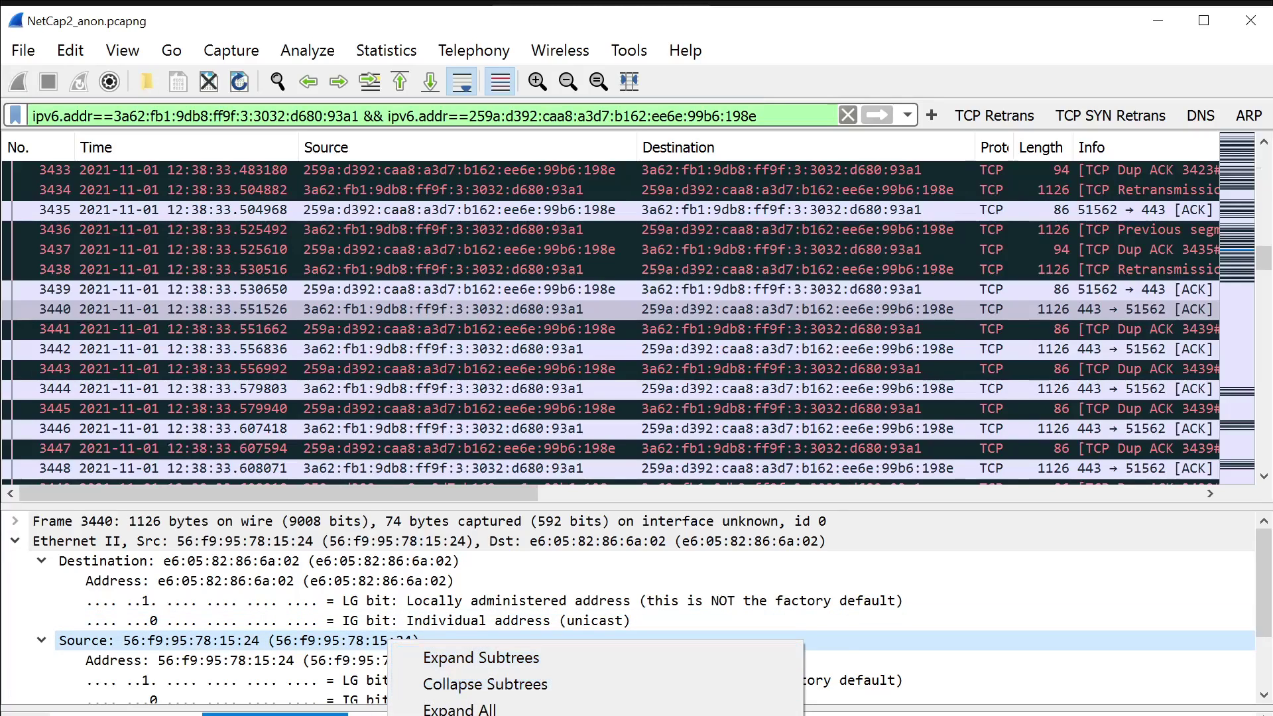
key(Escape)
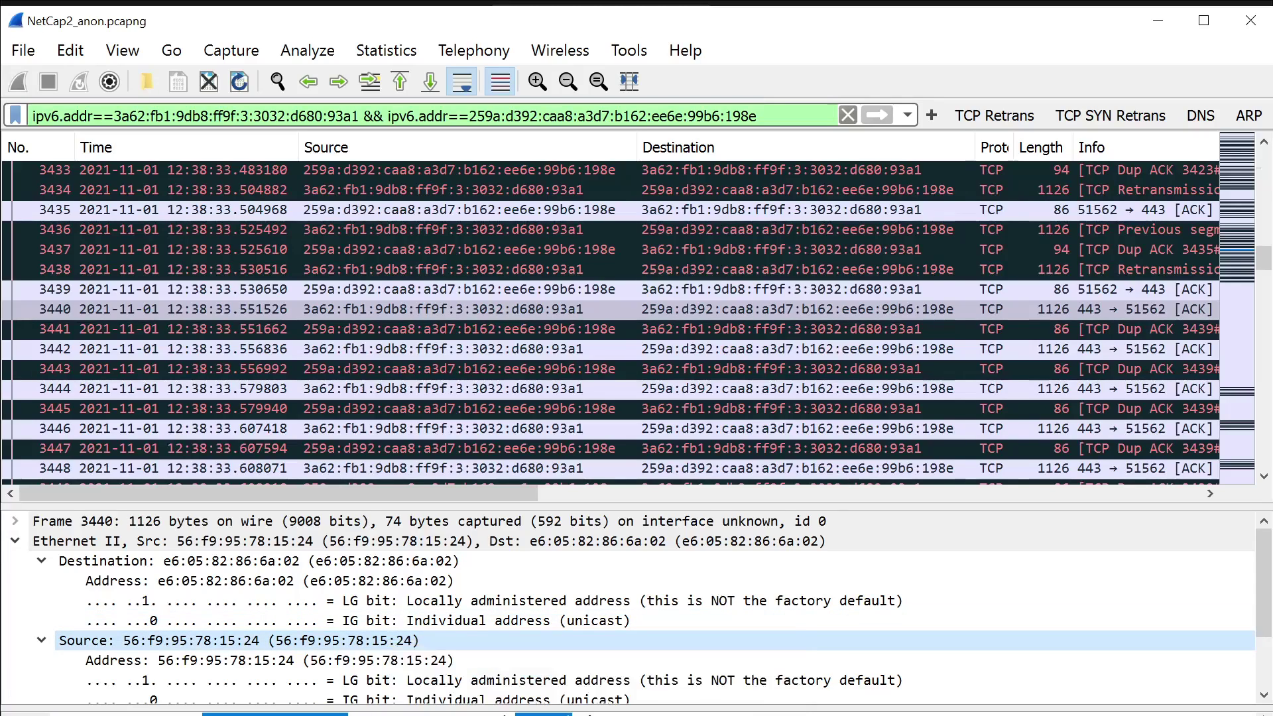
Switch to Firefox, search for "oui lookup" in a new tab and open Wireshark's OUI Lookup Tool.
key(alt+Tab)
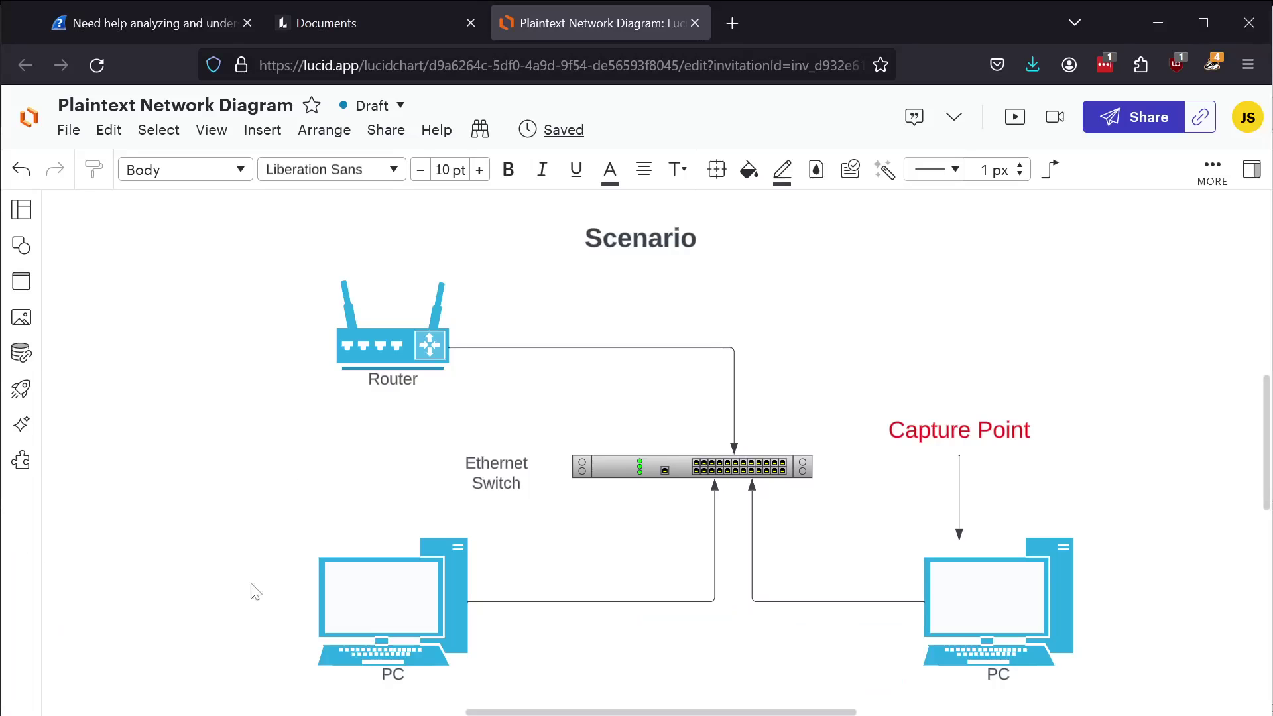
key(ctrl+t)
text(oui lookup)
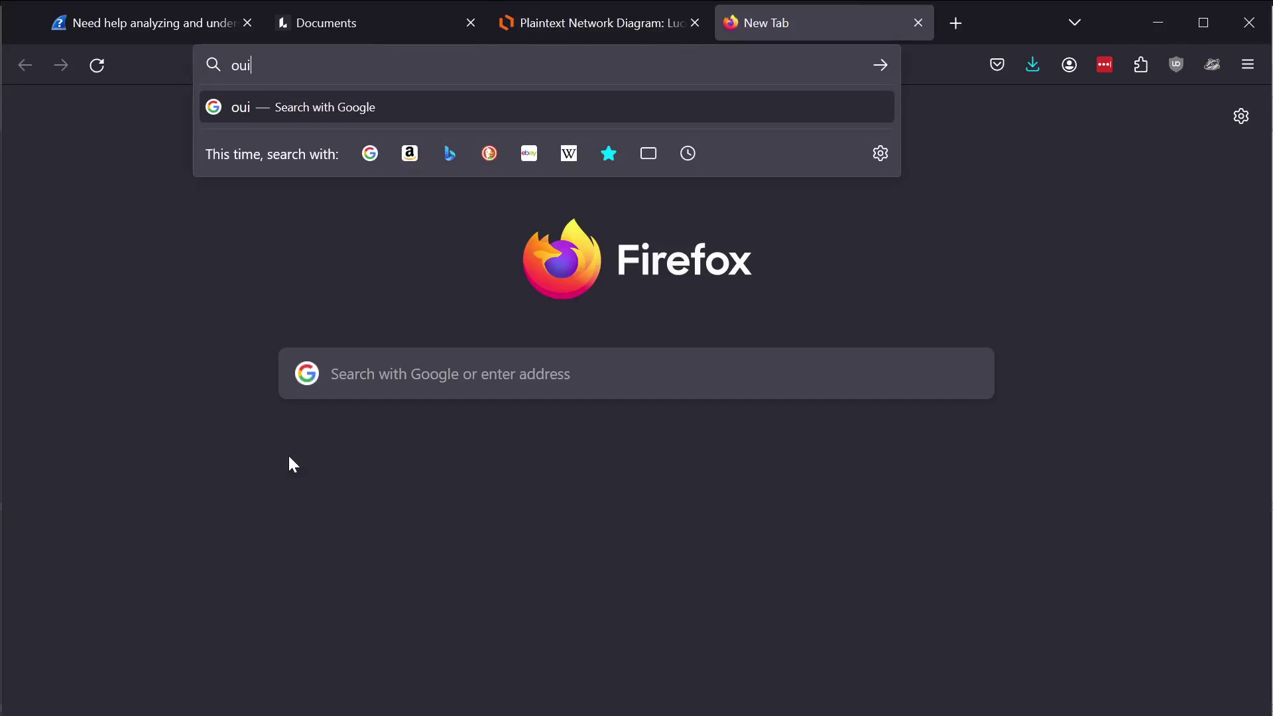
key(Return)
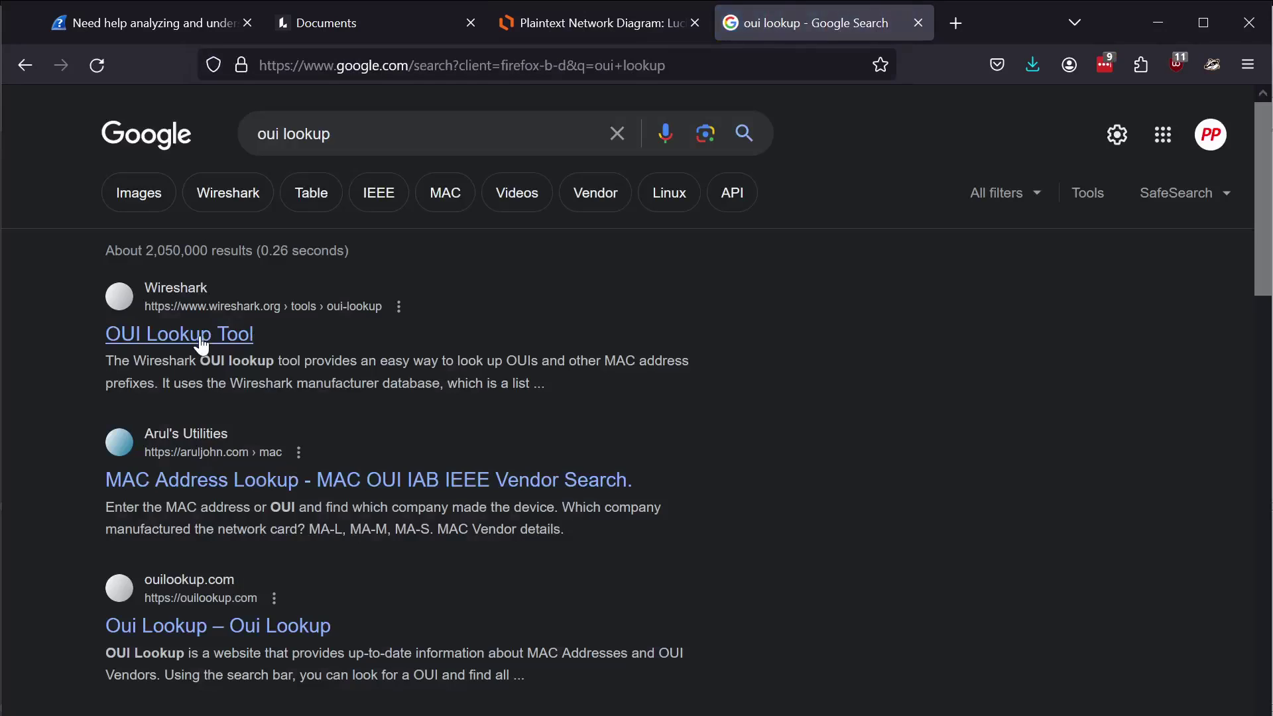
click(202, 344)
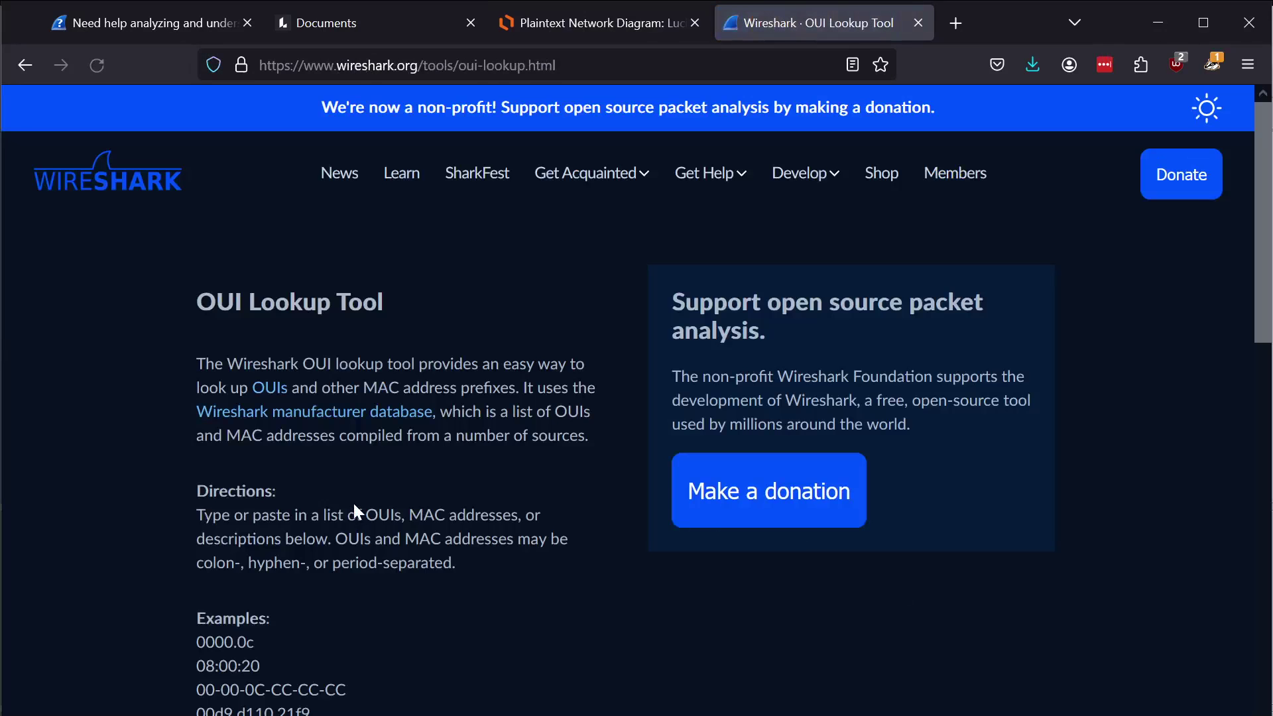
Look up the MAC address 56:f9:95:78:15:24 in Wireshark's OUI search.
scroll(364, 510, down, 5)
scroll(364, 510, down, 2)
click(364, 509)
text(56:f9:95:78:15:24)
click(372, 571)
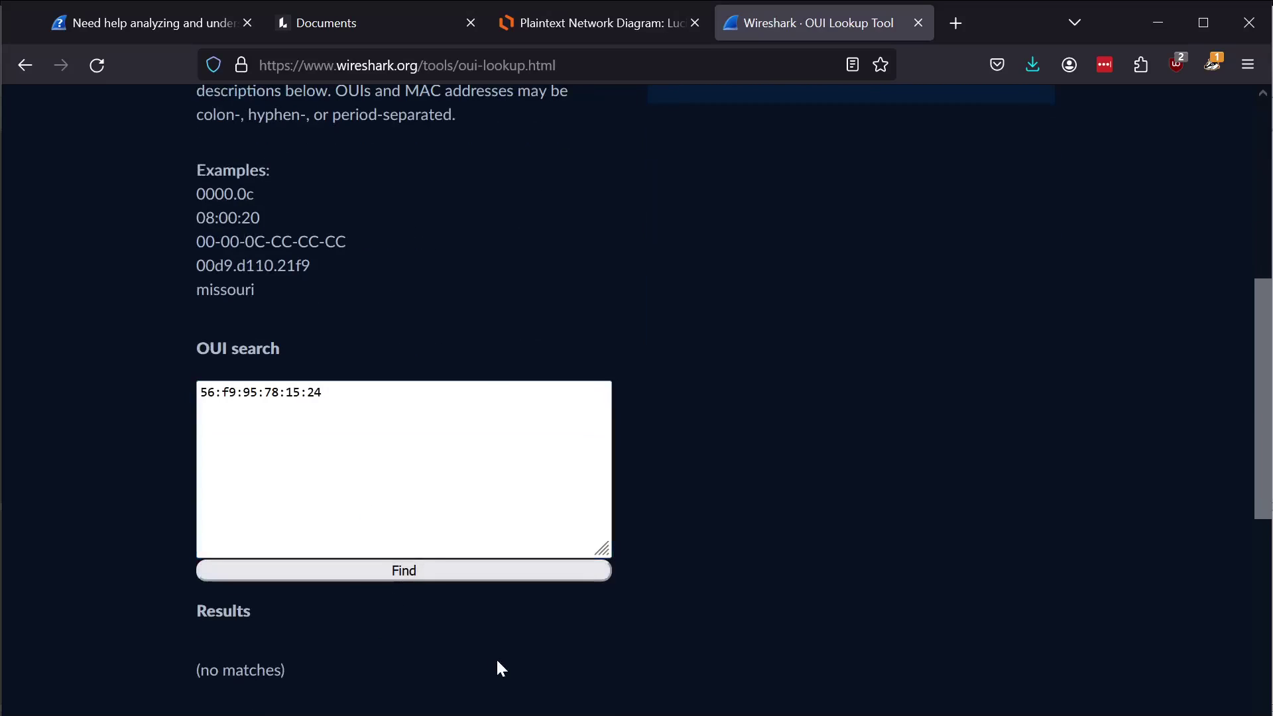
Look up 56:f9:95:78:15:24 in the Arul's Utilities MAC Address Lookup and highlight part of the address in its results heading.
click(24, 65)
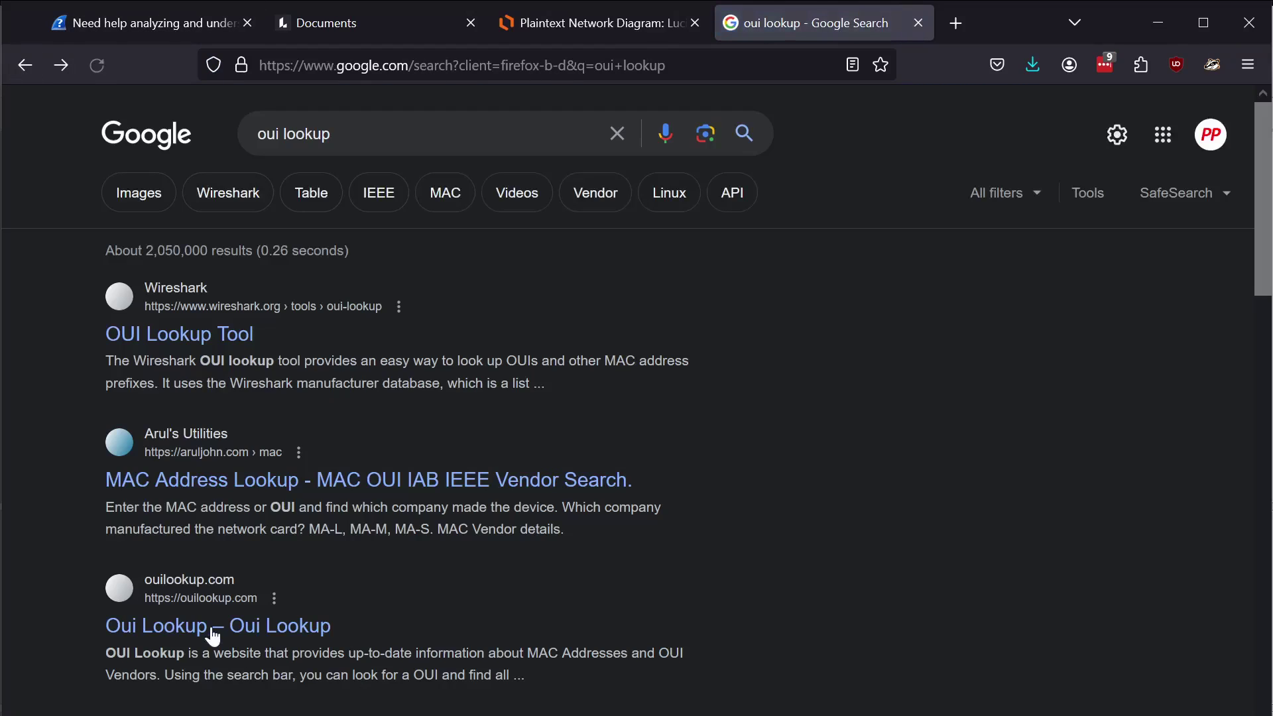
click(292, 484)
text(56:f9:95:78:15:24)
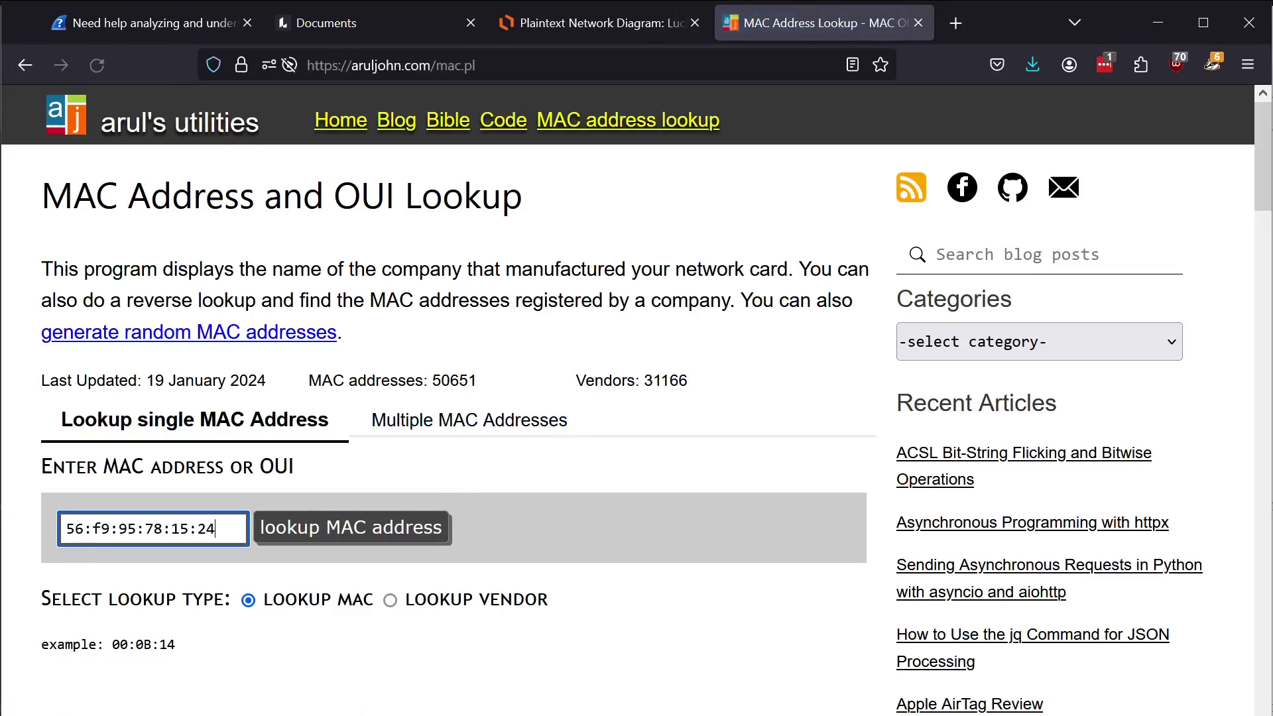
key(Return)
scroll(398, 564, down, 6)
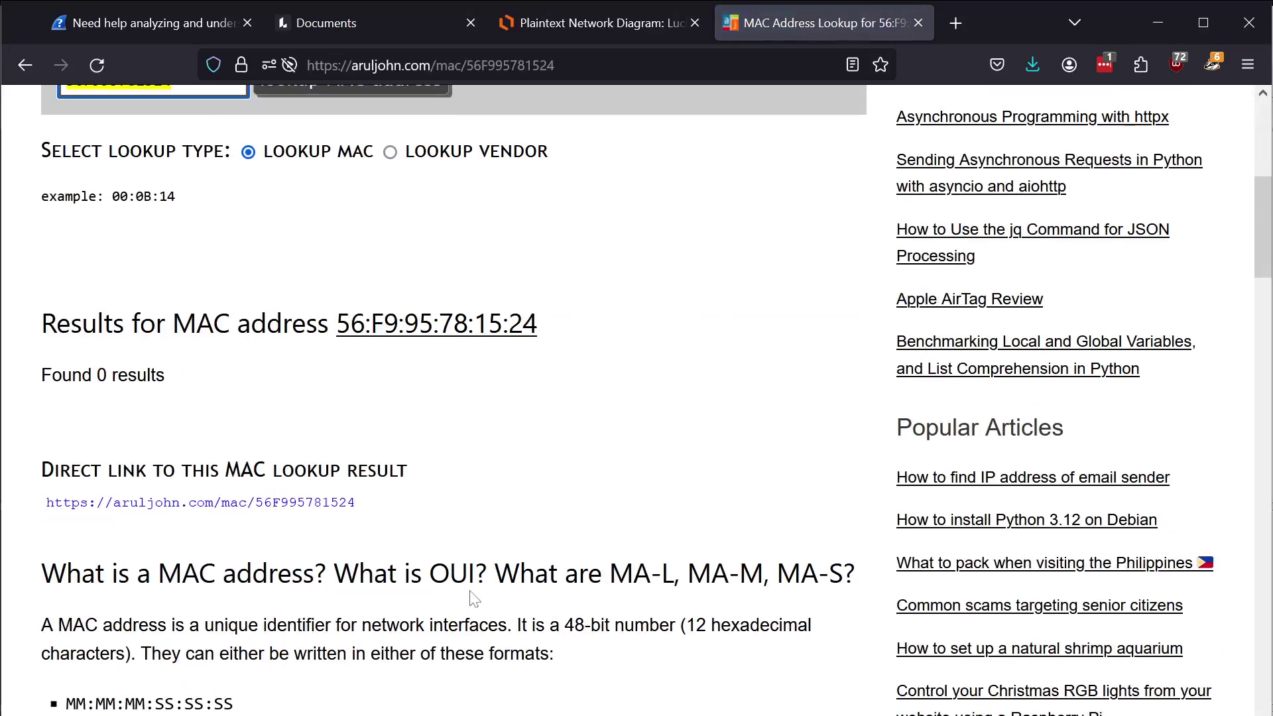
drag(337, 324, 434, 323)
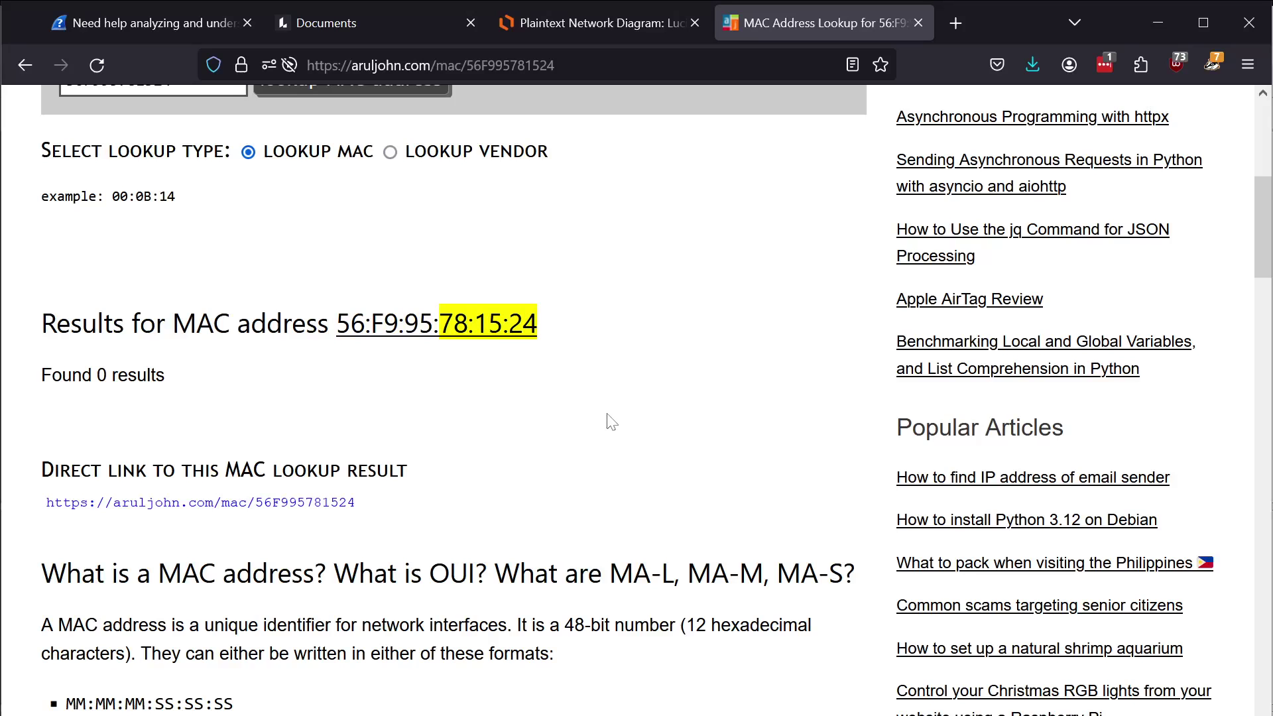
scroll(416, 350, up, 6)
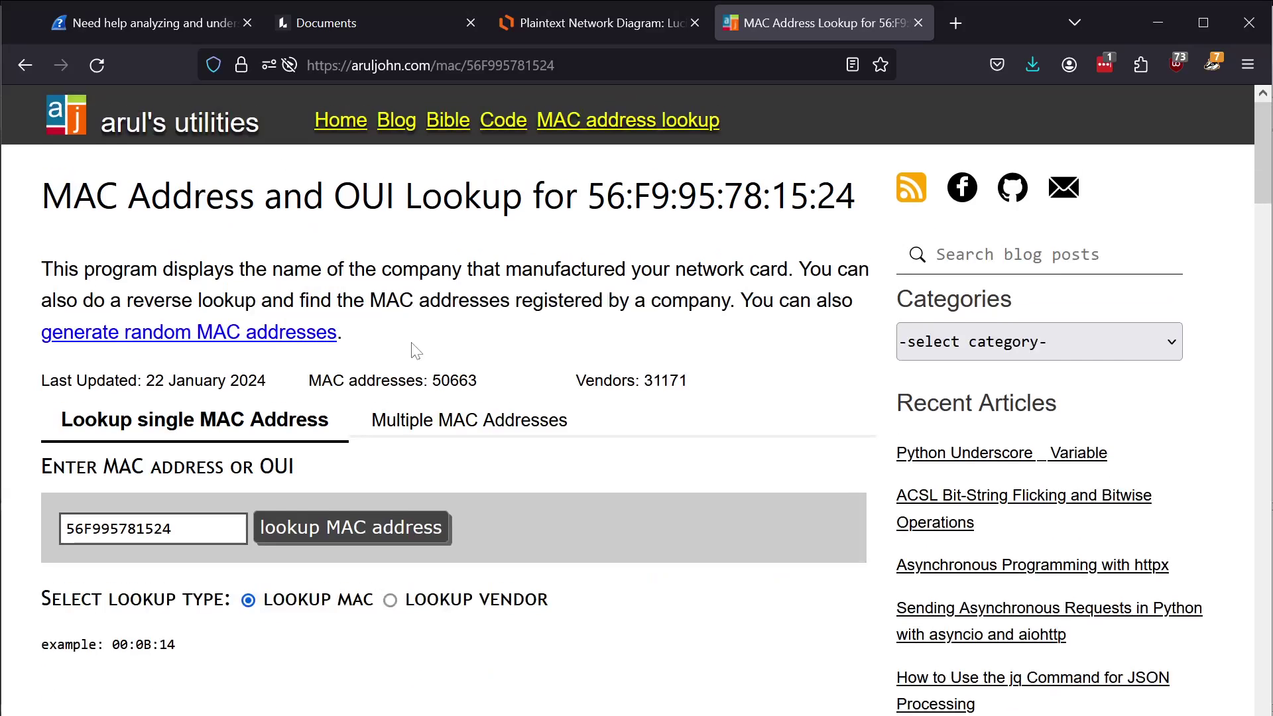
Return to Wireshark, filter only on ipv6.addr==3a62:fb1:9db8:ff9f:3:3032:d680:93a1 and examine the remote server's traffic back to packet 1.
key(alt+Tab)
click(556, 310)
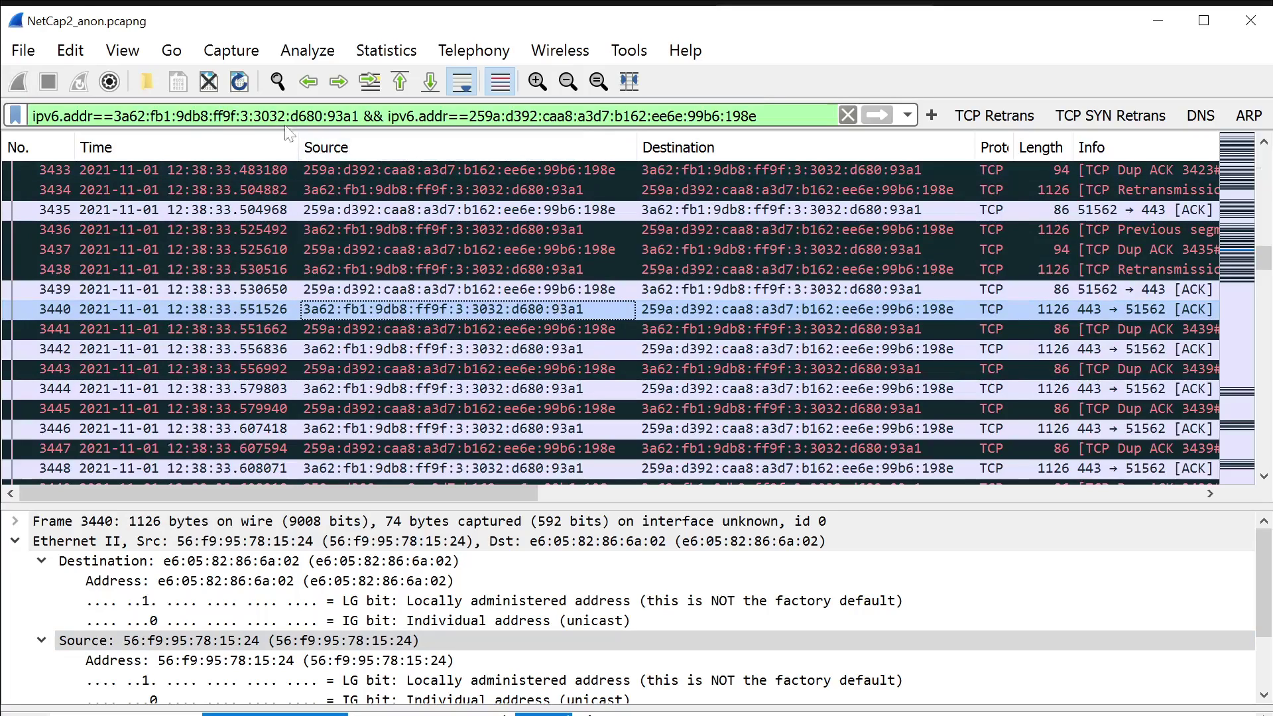
drag(359, 116, 997, 124)
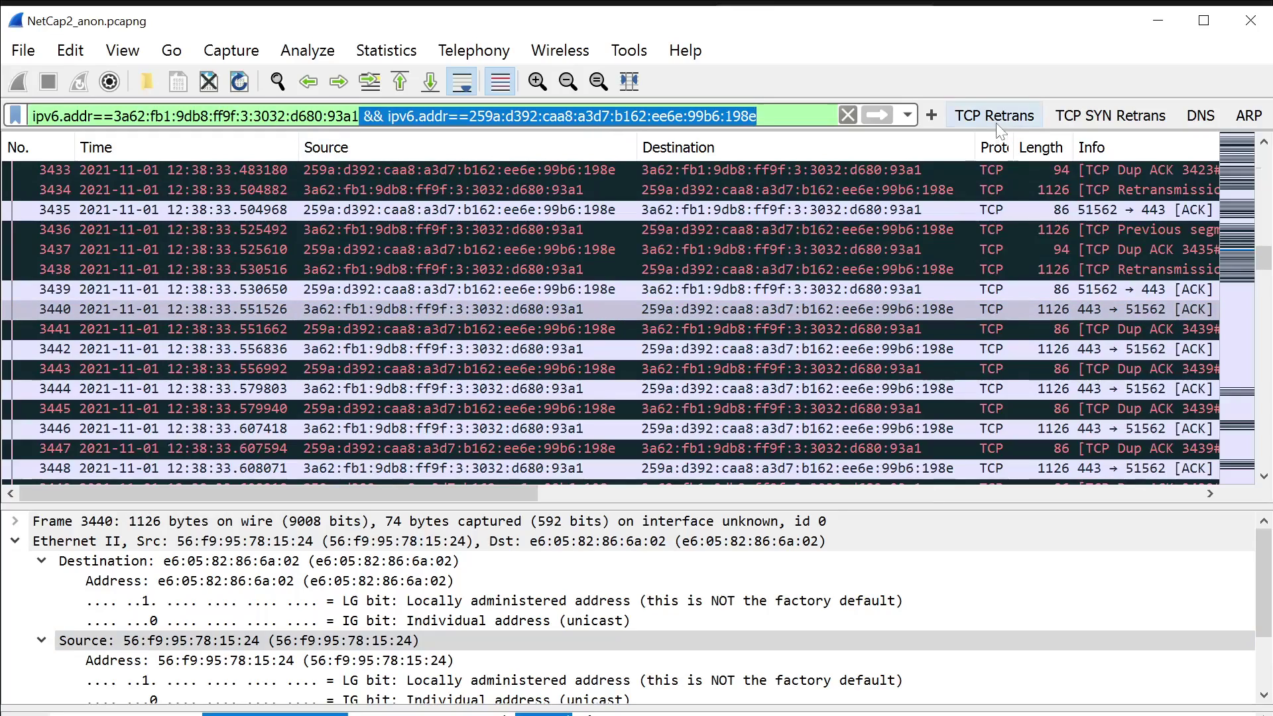
key(BackSpace)
key(Return)
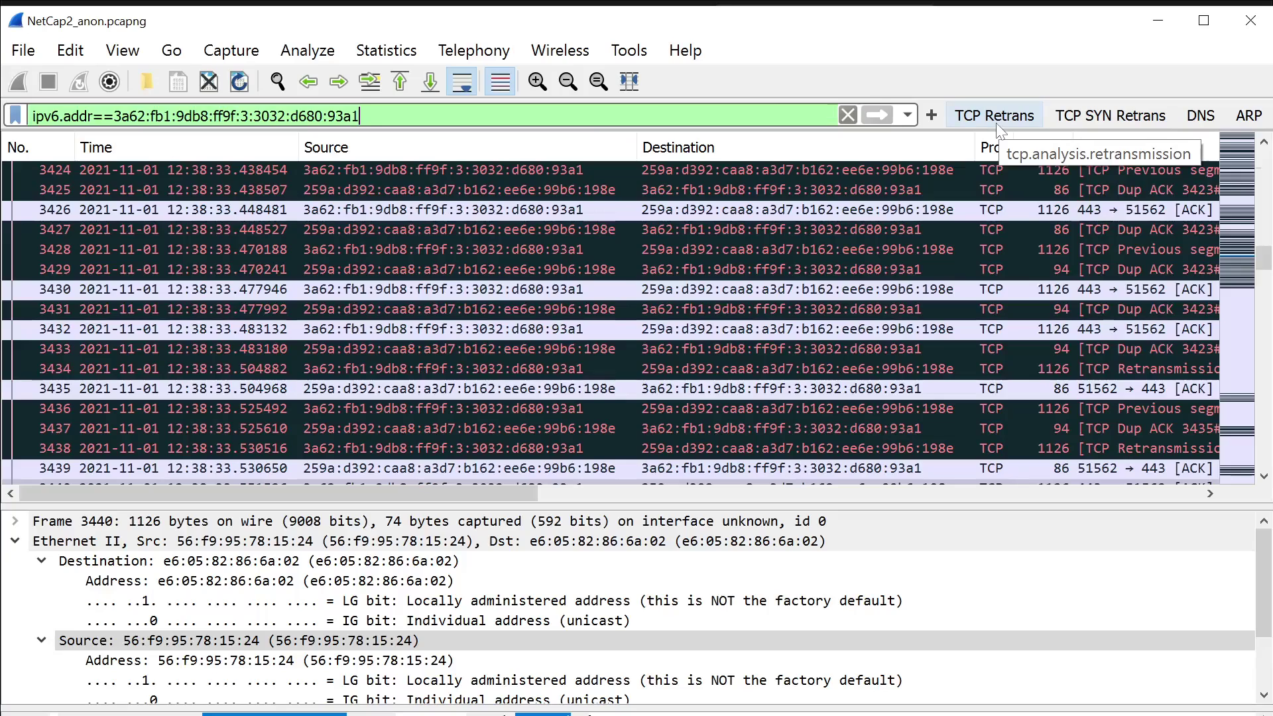
scroll(579, 292, down, 15)
scroll(577, 285, down, 20)
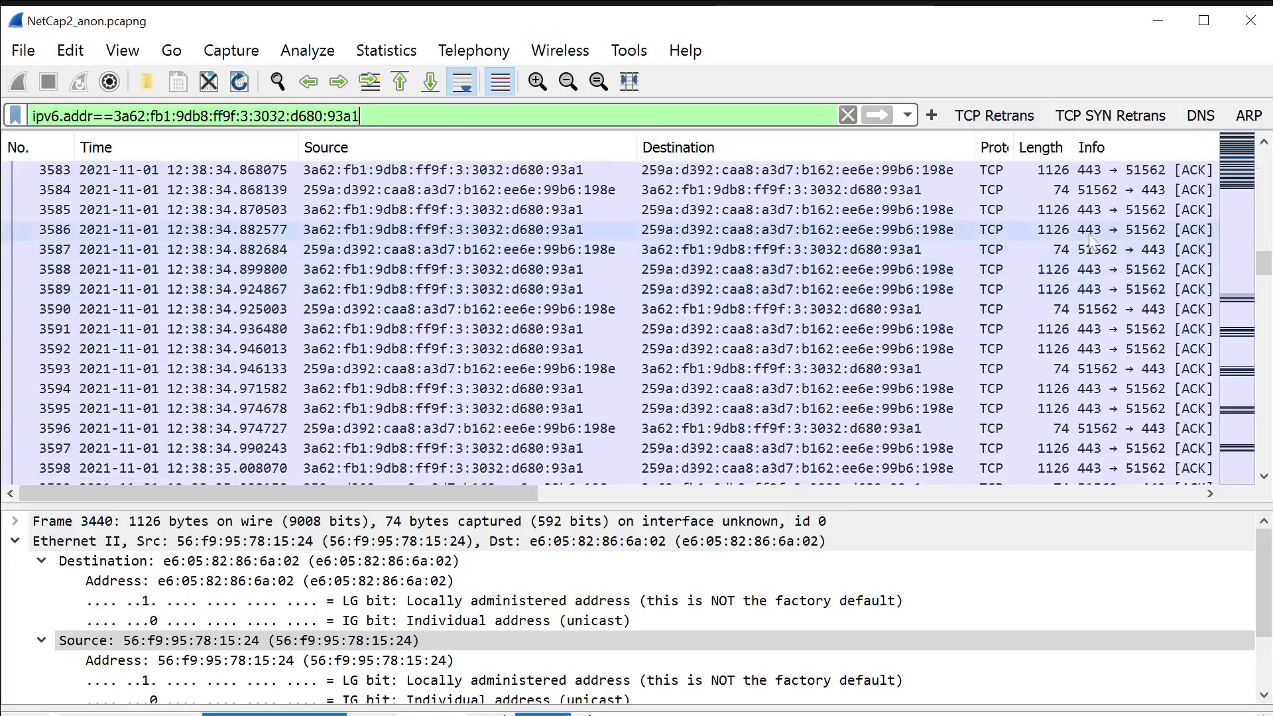
drag(1263, 262, 1268, 126)
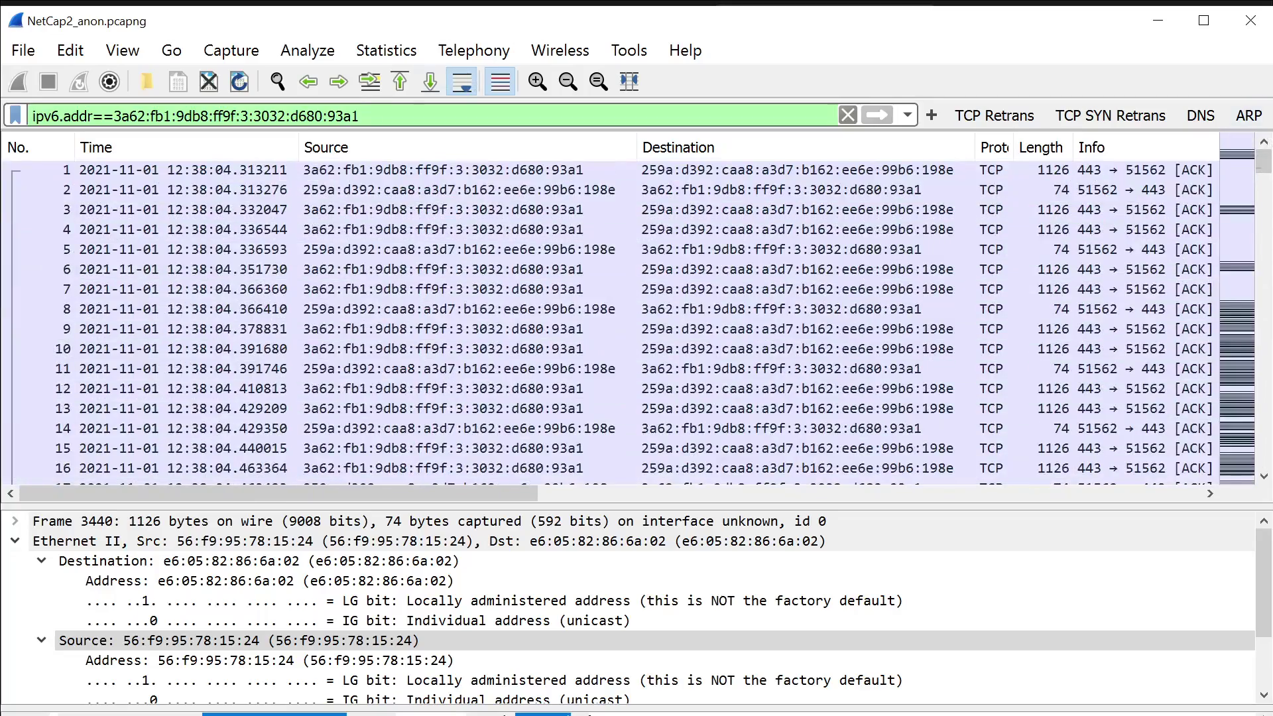
Restore the two-address filter and exclude the laptop by changing its second condition to !(ipv6.addr==259a:d392:caa8:a3d7:b162:ee6e:99b6:198e), and apply it.
key(ctrl+z)
click(383, 116)
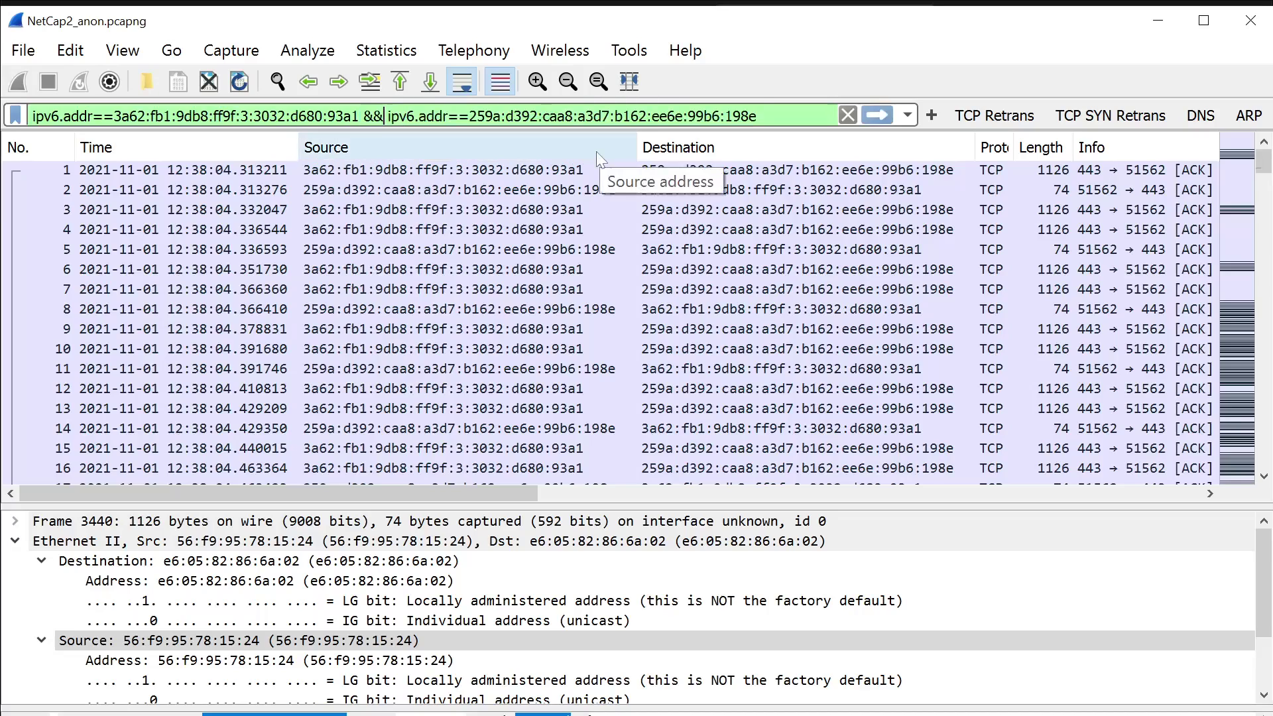
key(BackSpace)
key(BackSpace)
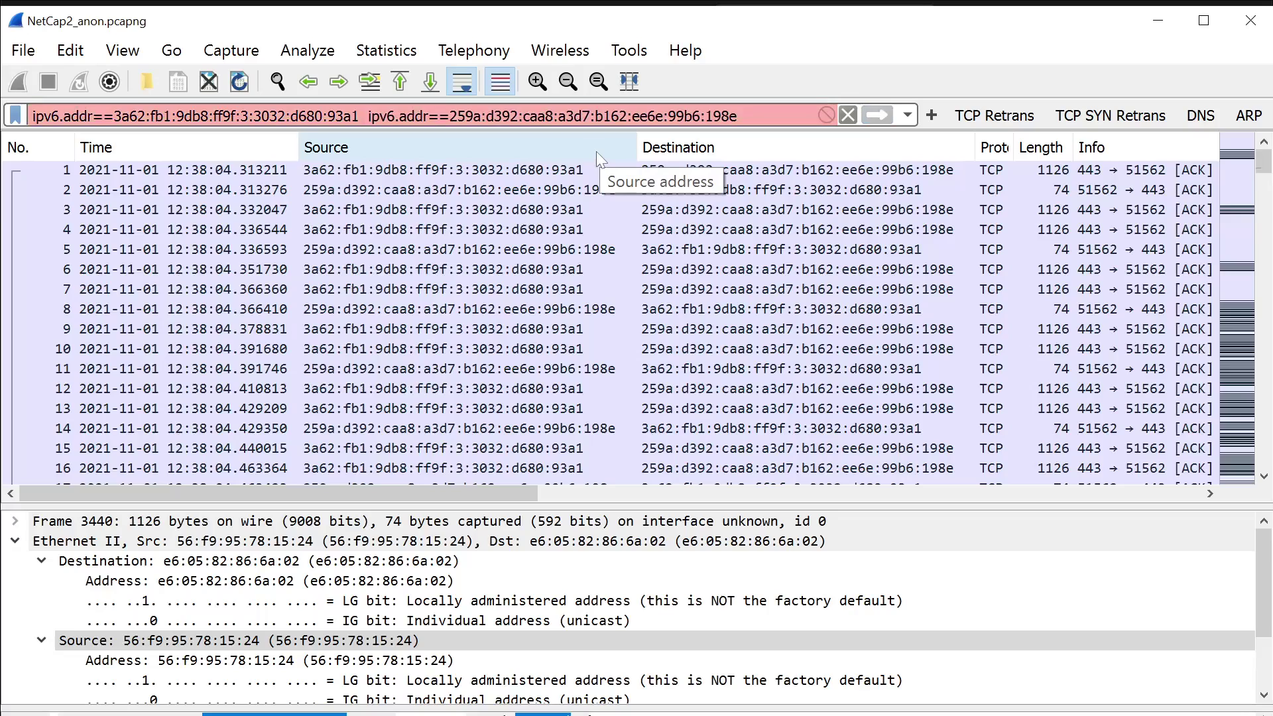
text(&& !()
text(00)
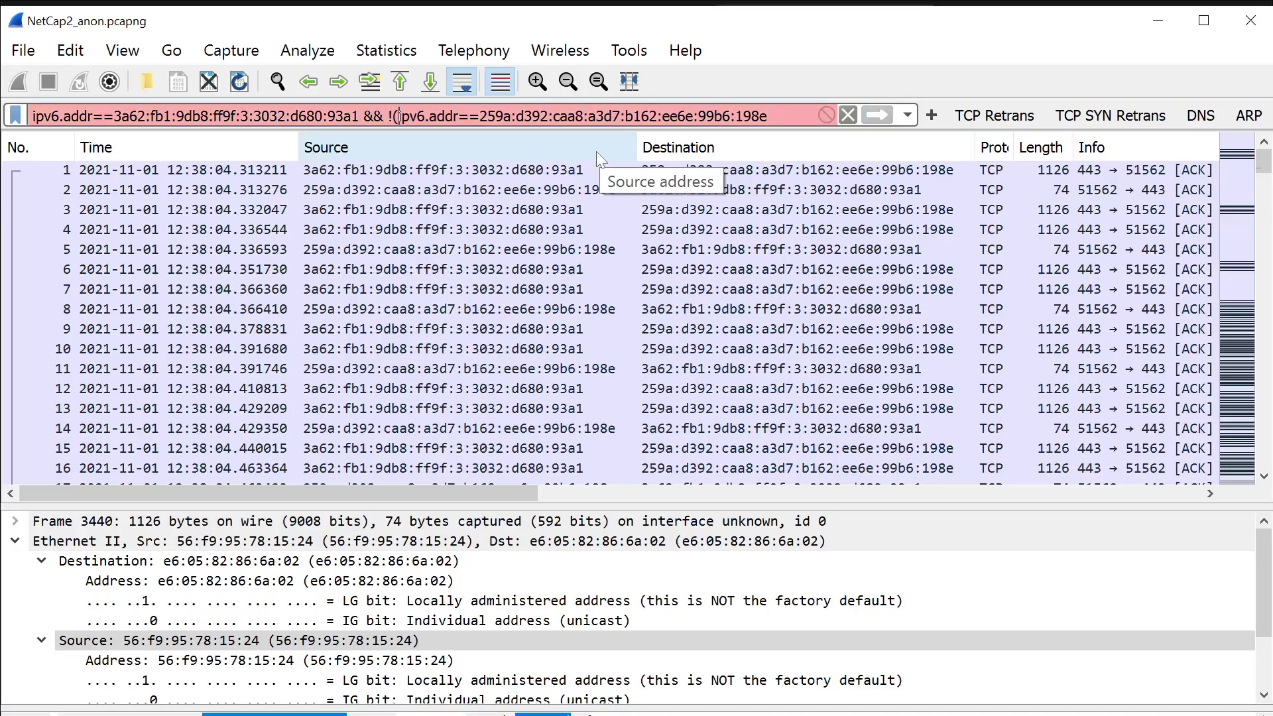
key(BackSpace)
key(BackSpace)
key(End)
text())
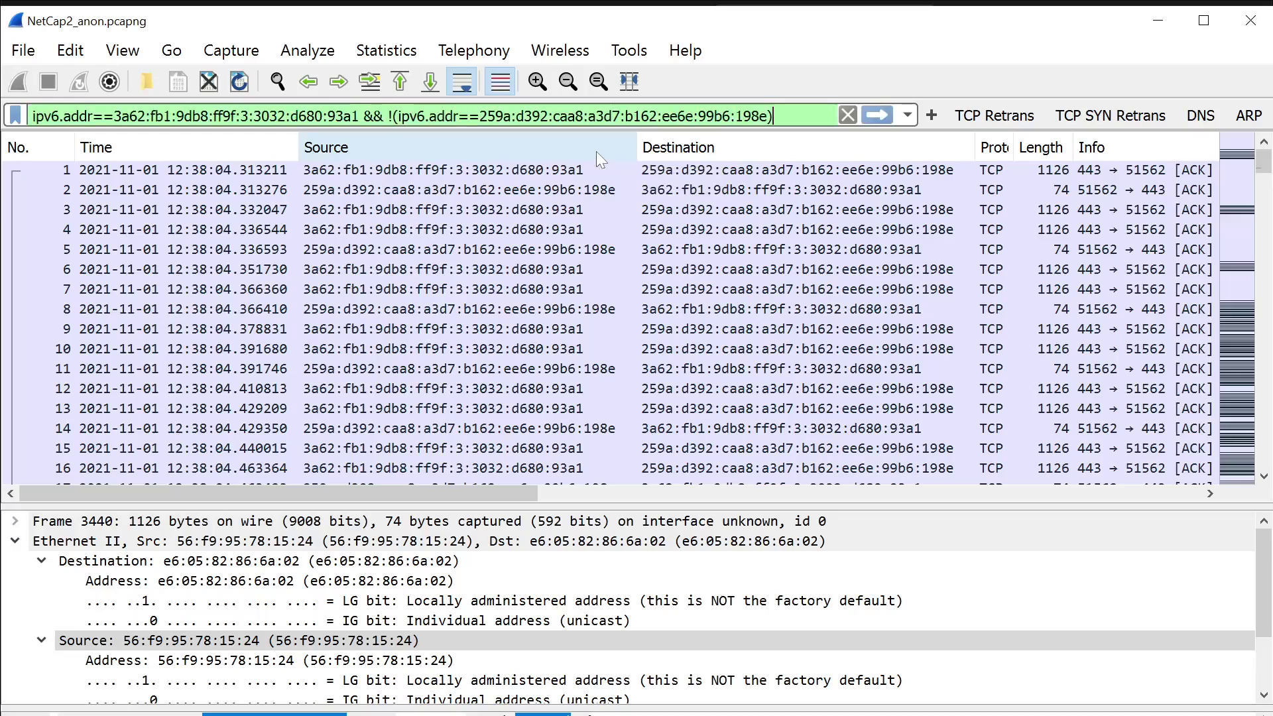
drag(360, 116, 32, 116)
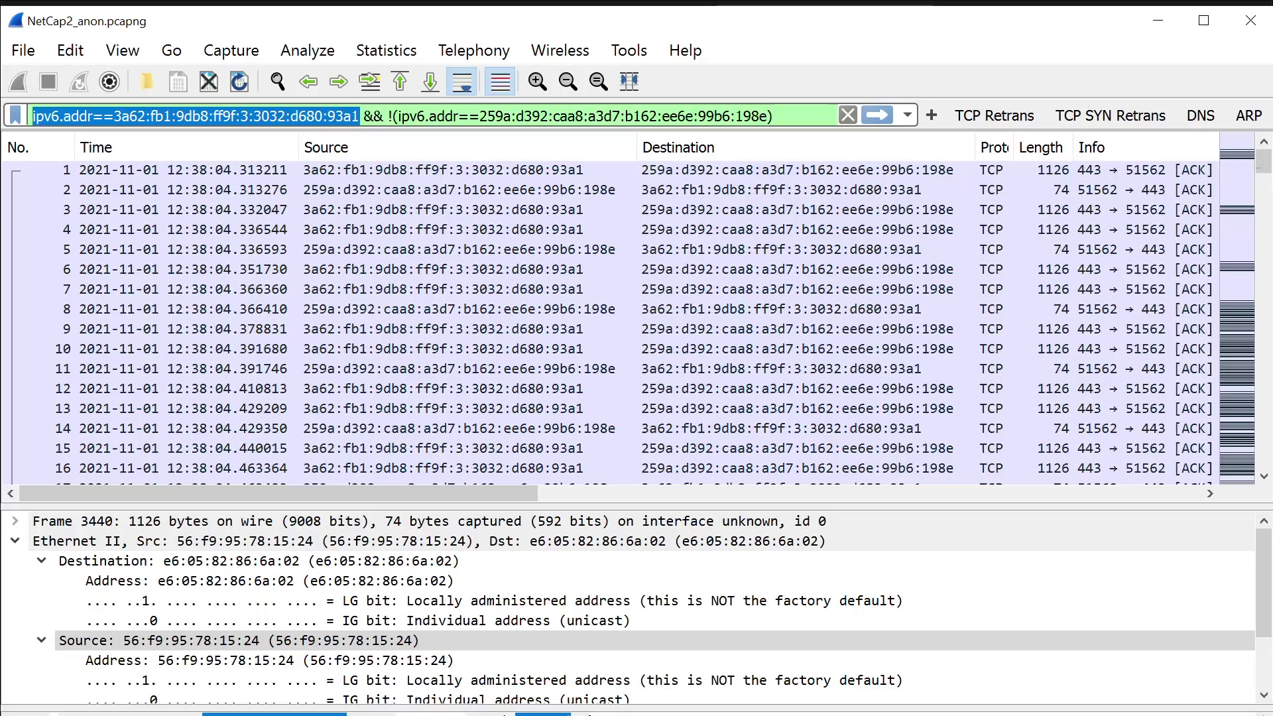
key(Return)
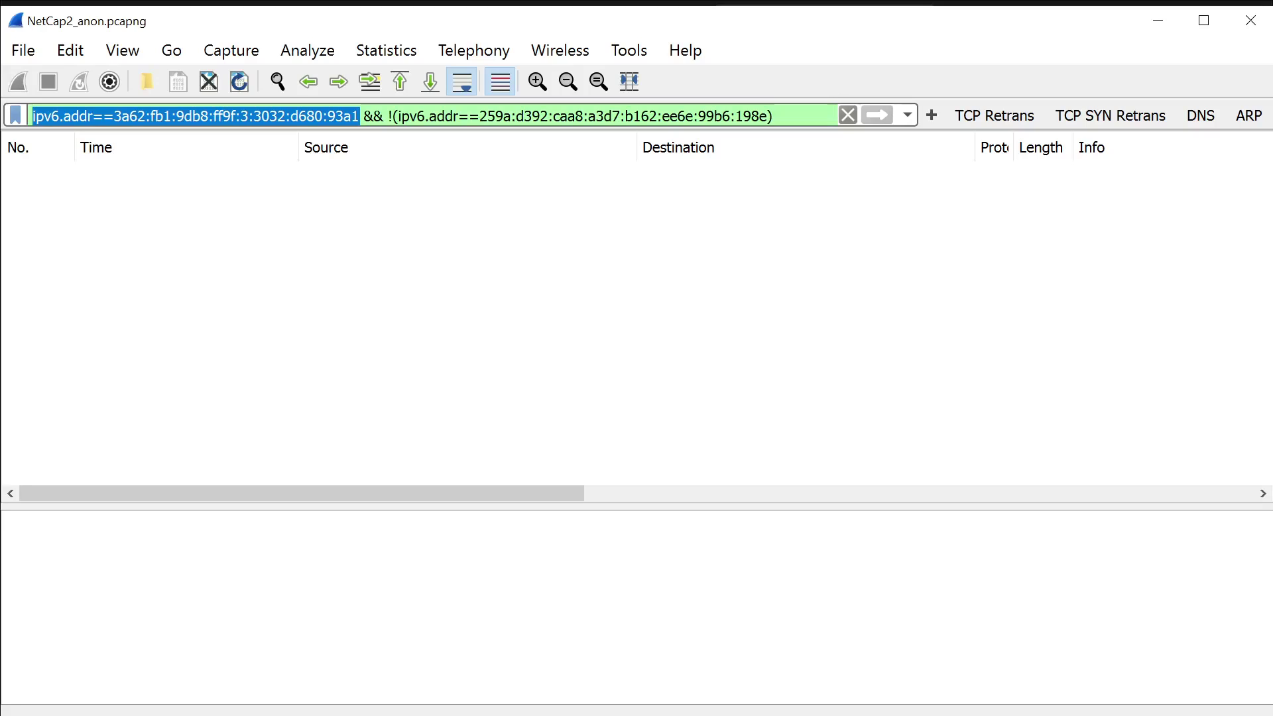
Switch to Notepad and add the line "Because all traffic is to my IP, likely remote address" below the packet loss finding.
key(alt+Tab)
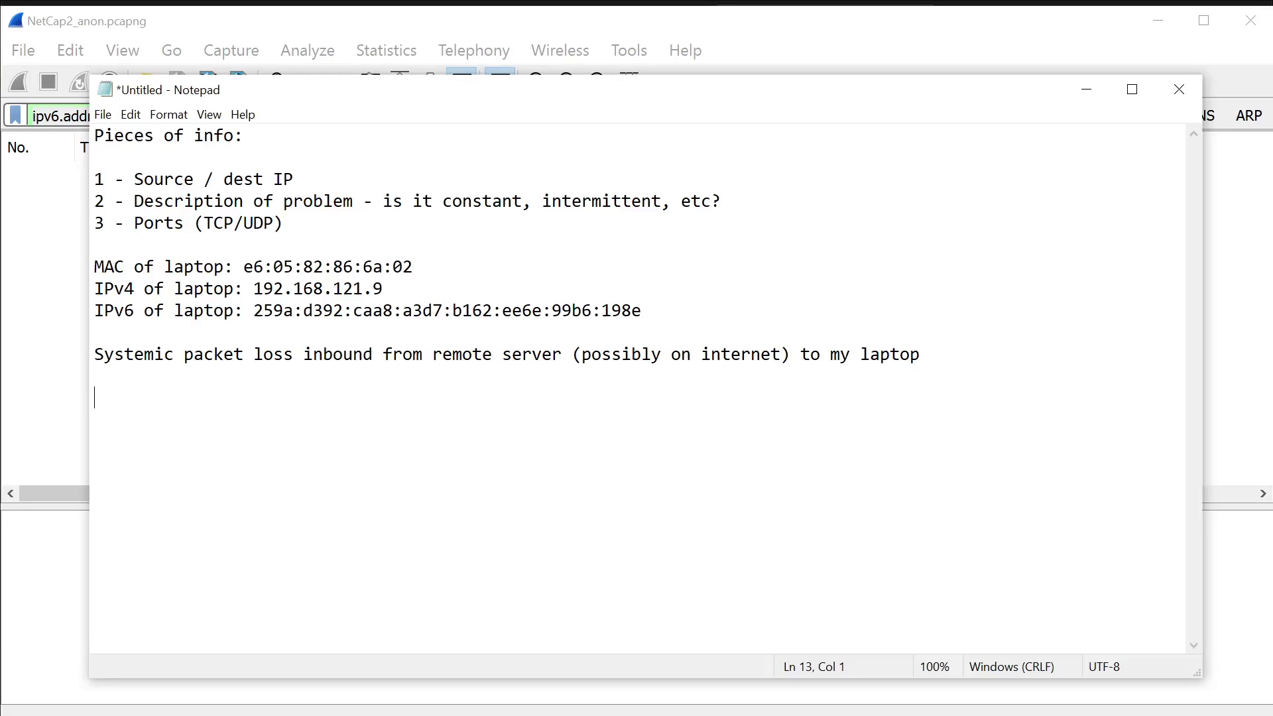
text(Because all tra)
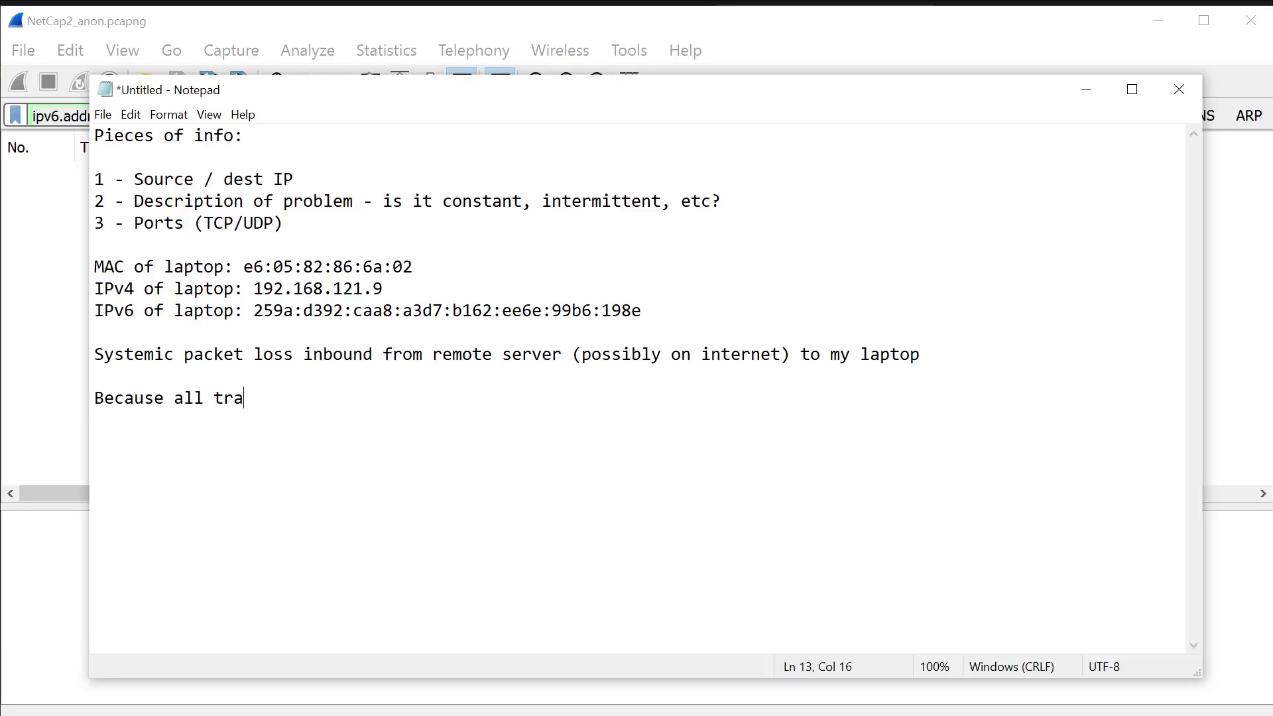
text(ffic is to my IP,)
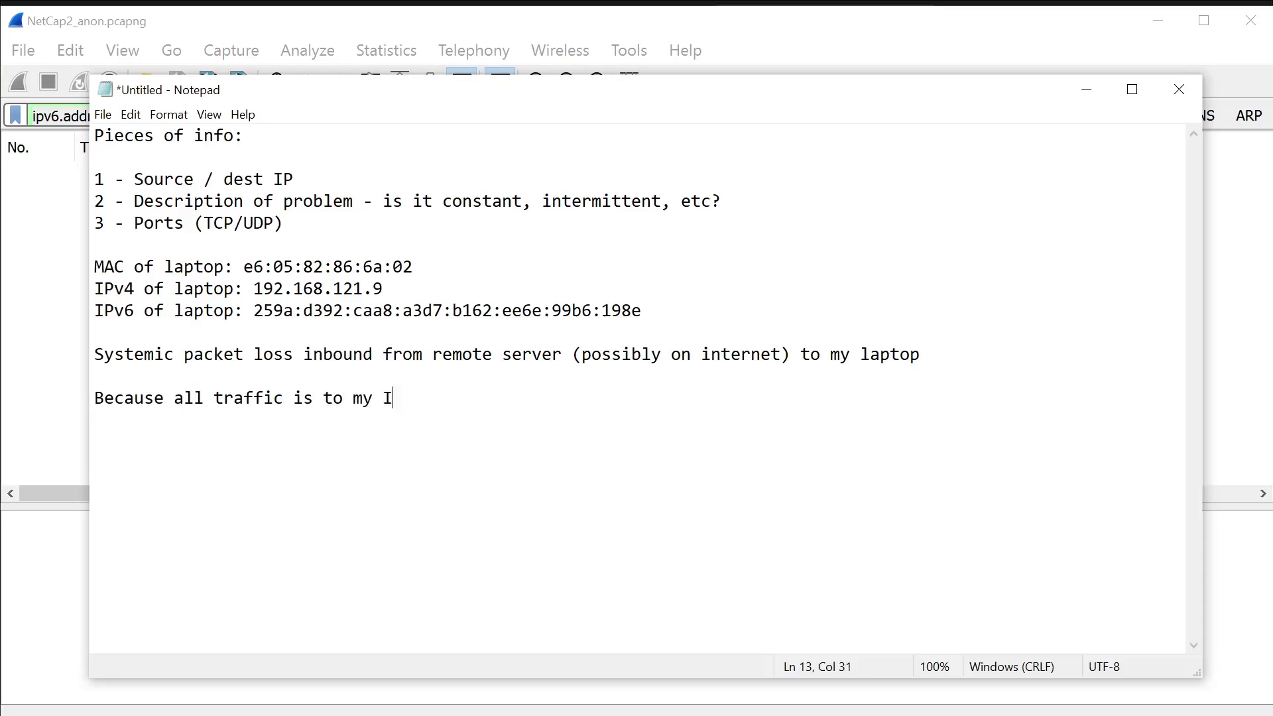
text(kely remote )
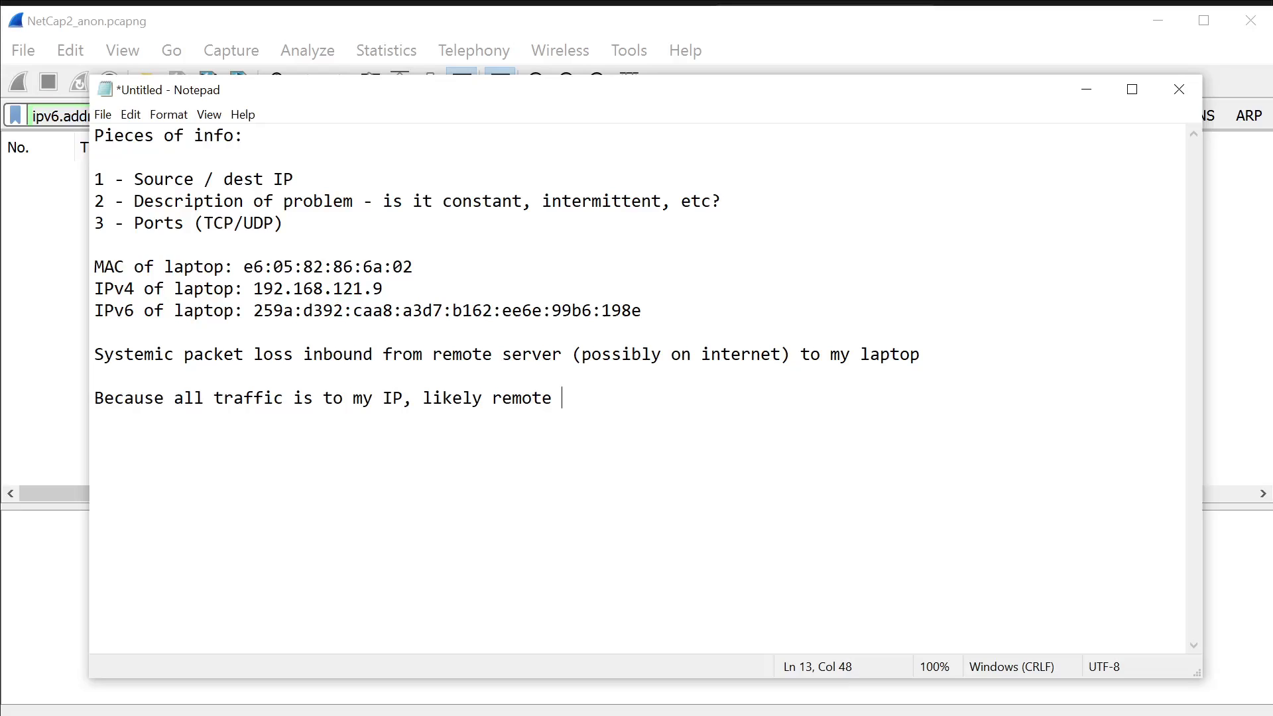
text(address)
key(alt+Tab)
key(alt+Tab)
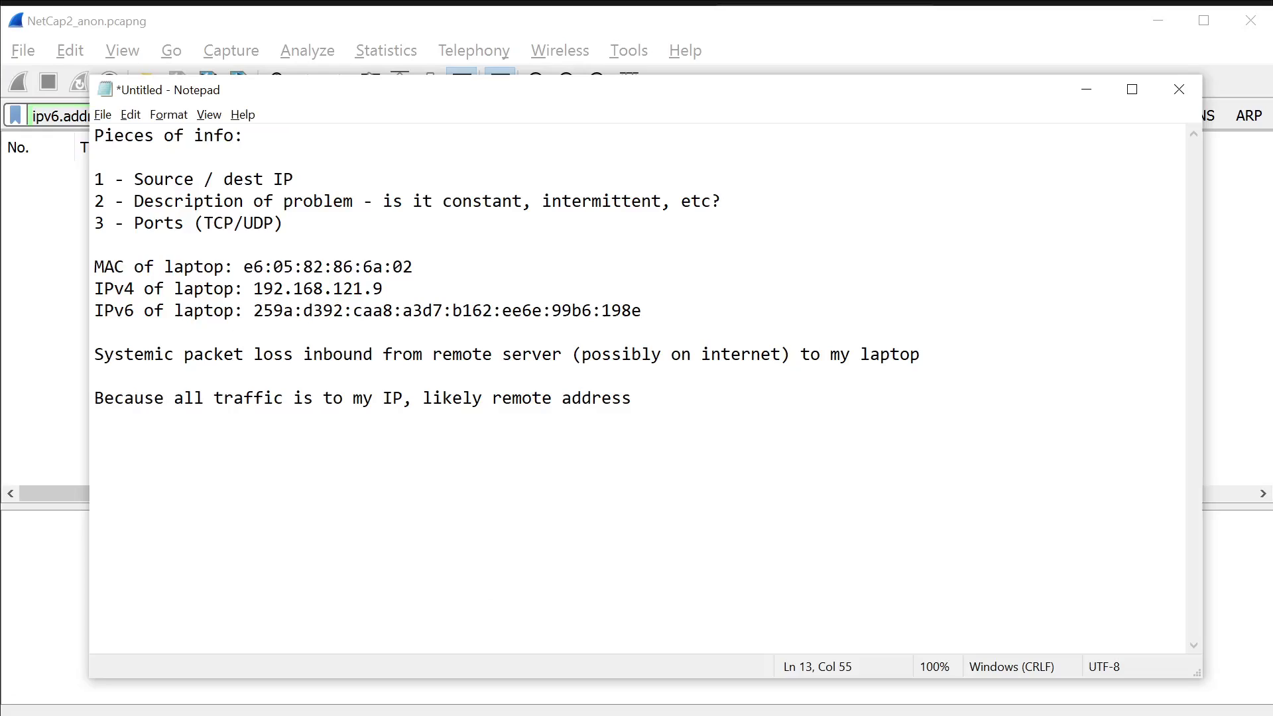
Complete the last Notepad line with "93a1 is not on the LAN".
text(93a1 is not on the LAB)
key(BackSpace)
text(N)
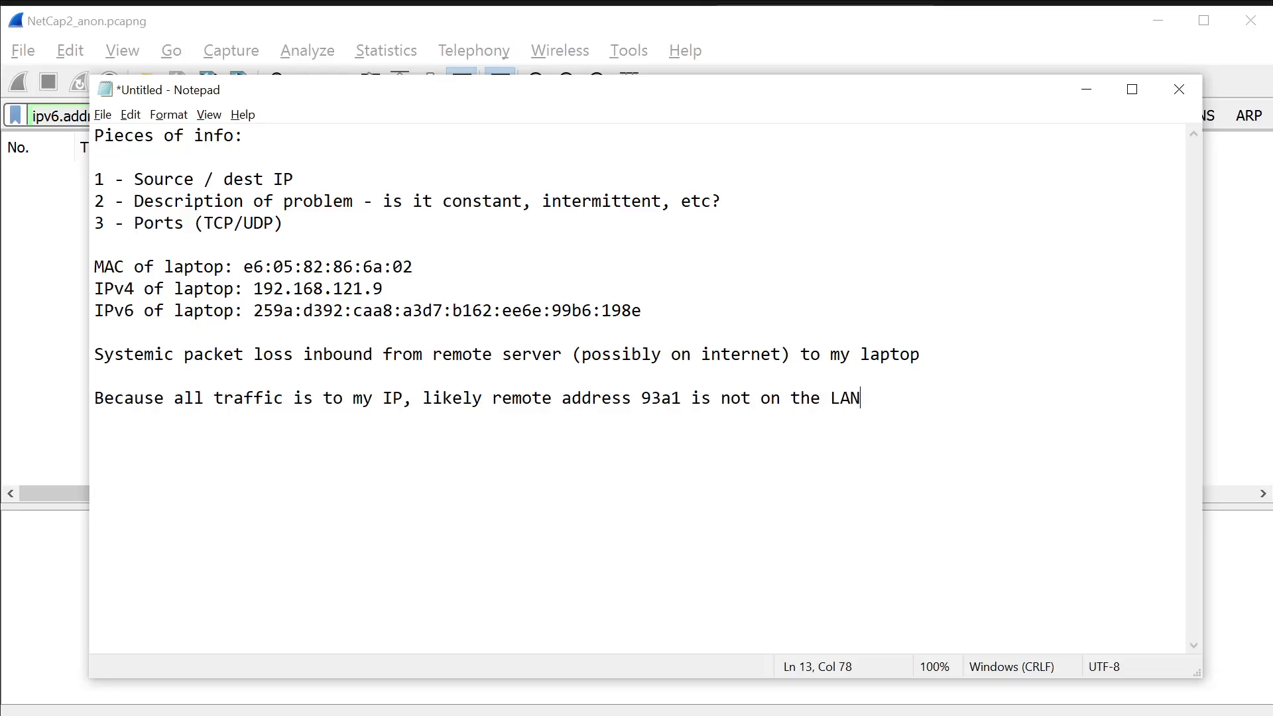
Return to Wireshark, clear the existing display filter and apply ip.version==4 to list only IPv4 packets.
key(alt+Tab)
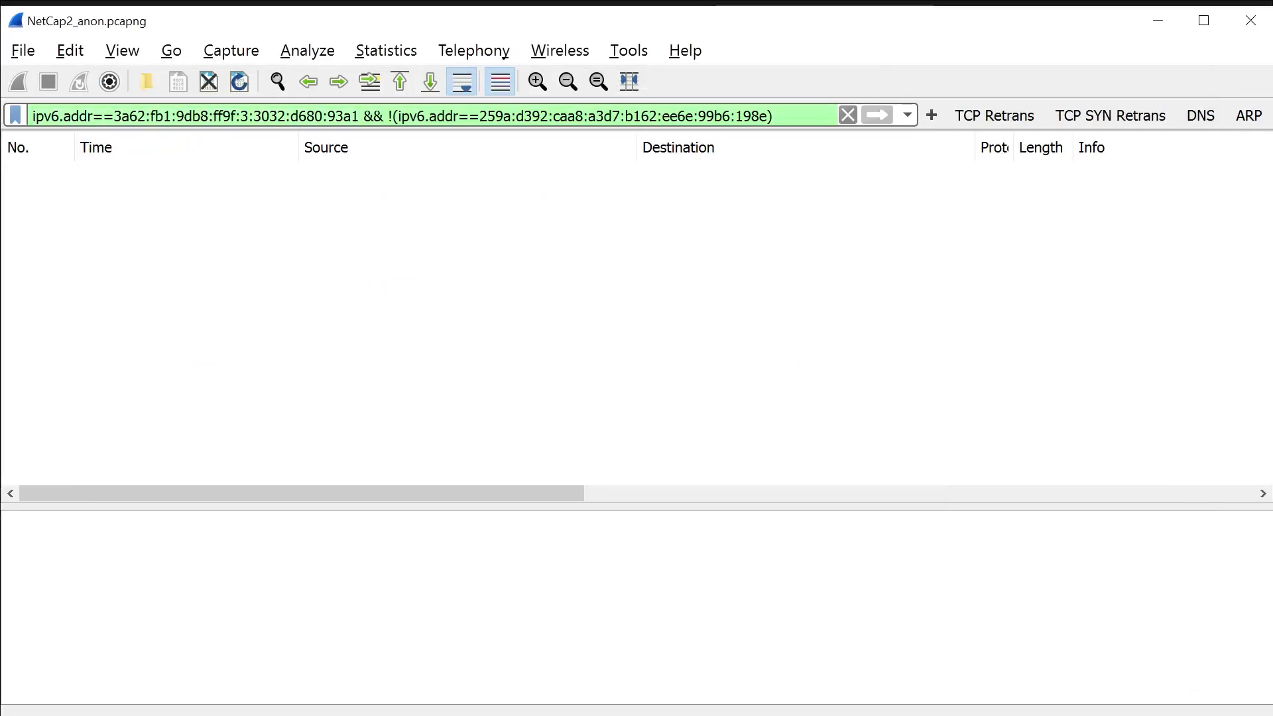
click(847, 115)
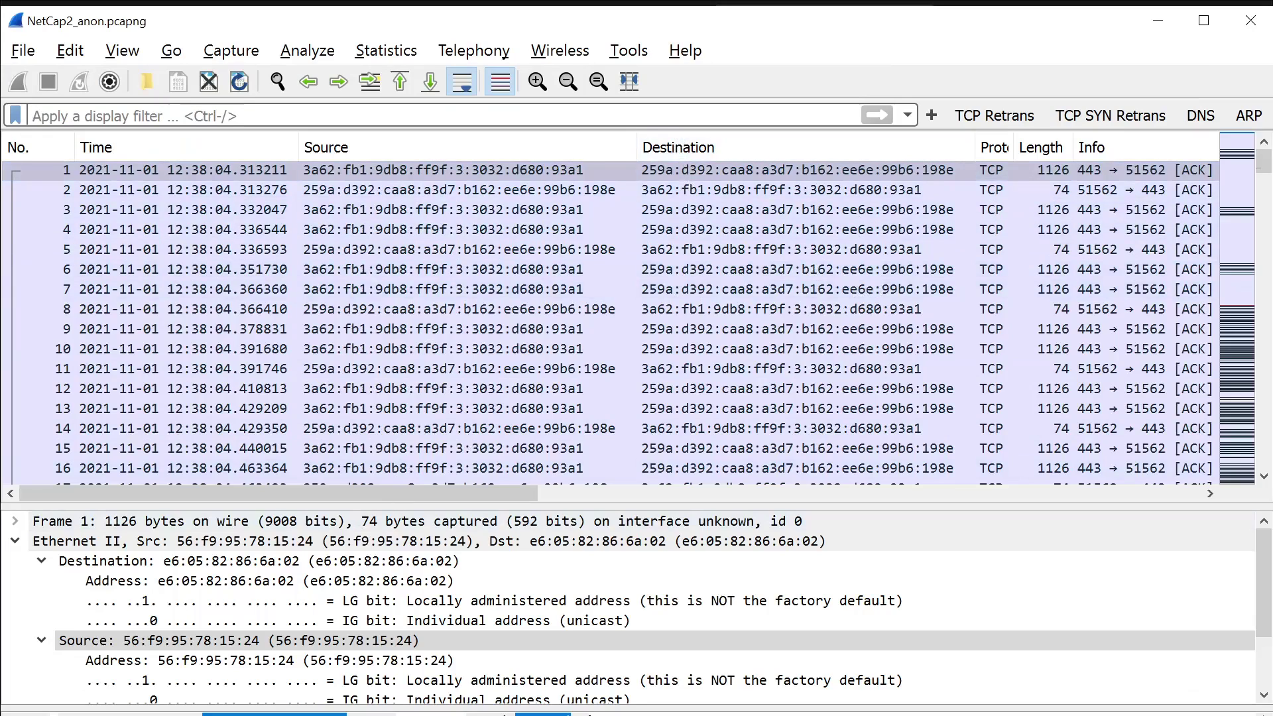
click(676, 119)
text(ip.)
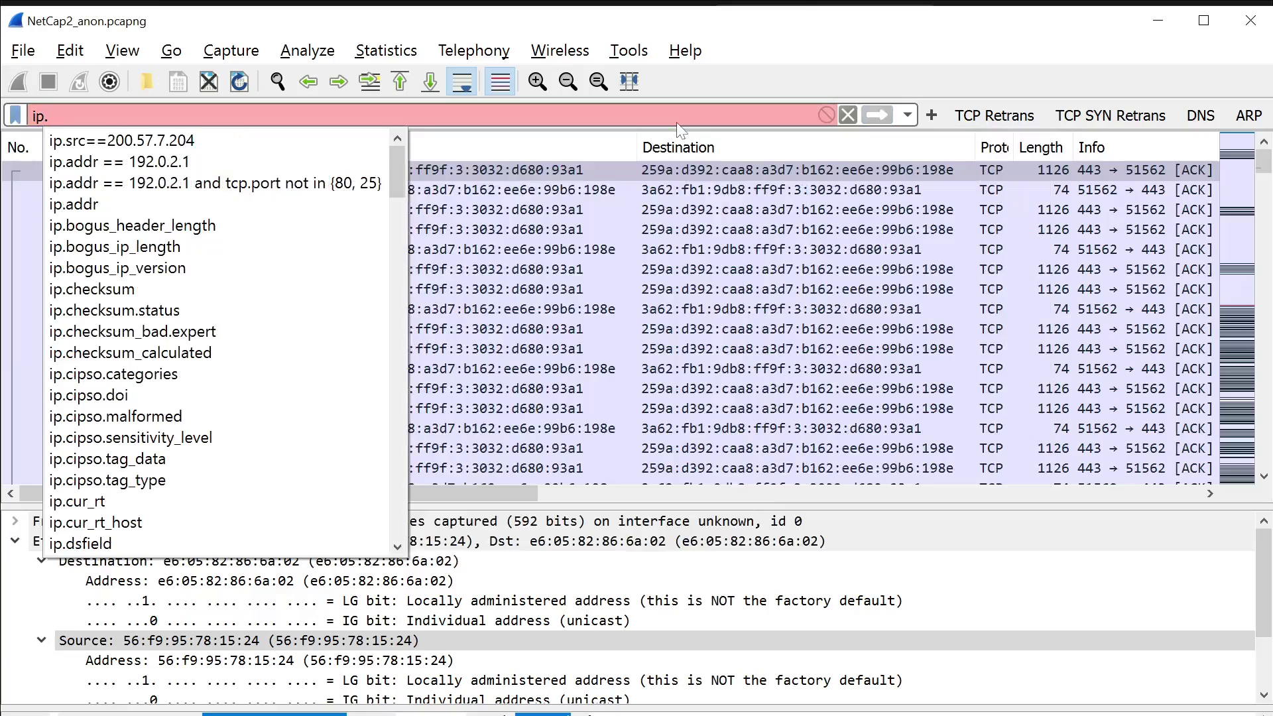
scroll(255, 232, down, 20)
scroll(255, 292, up, 13)
text(ver)
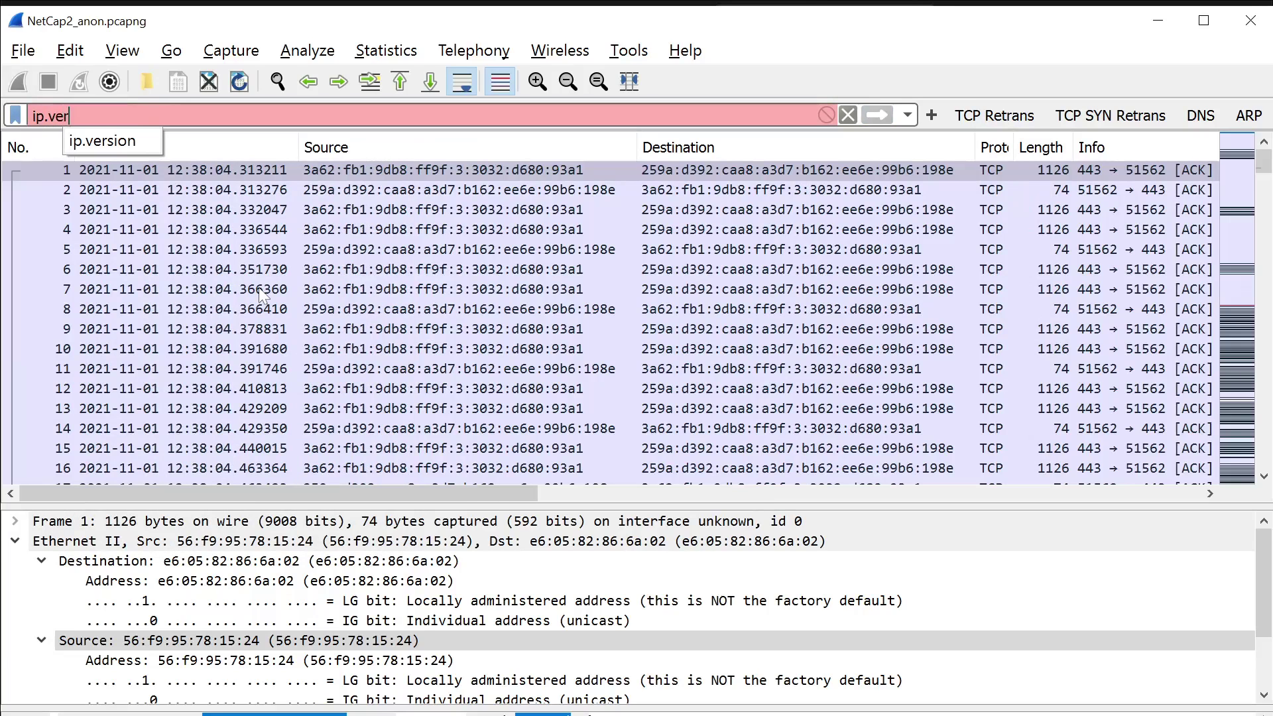
text(sion==4)
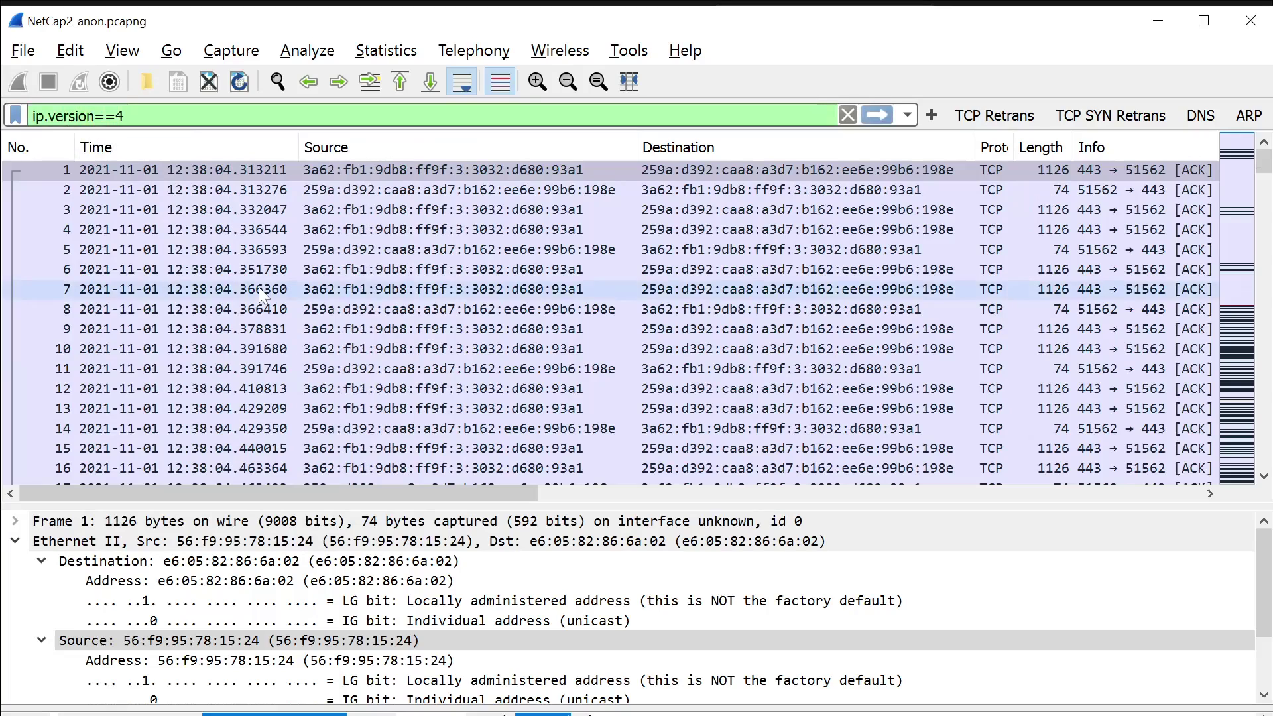
key(Return)
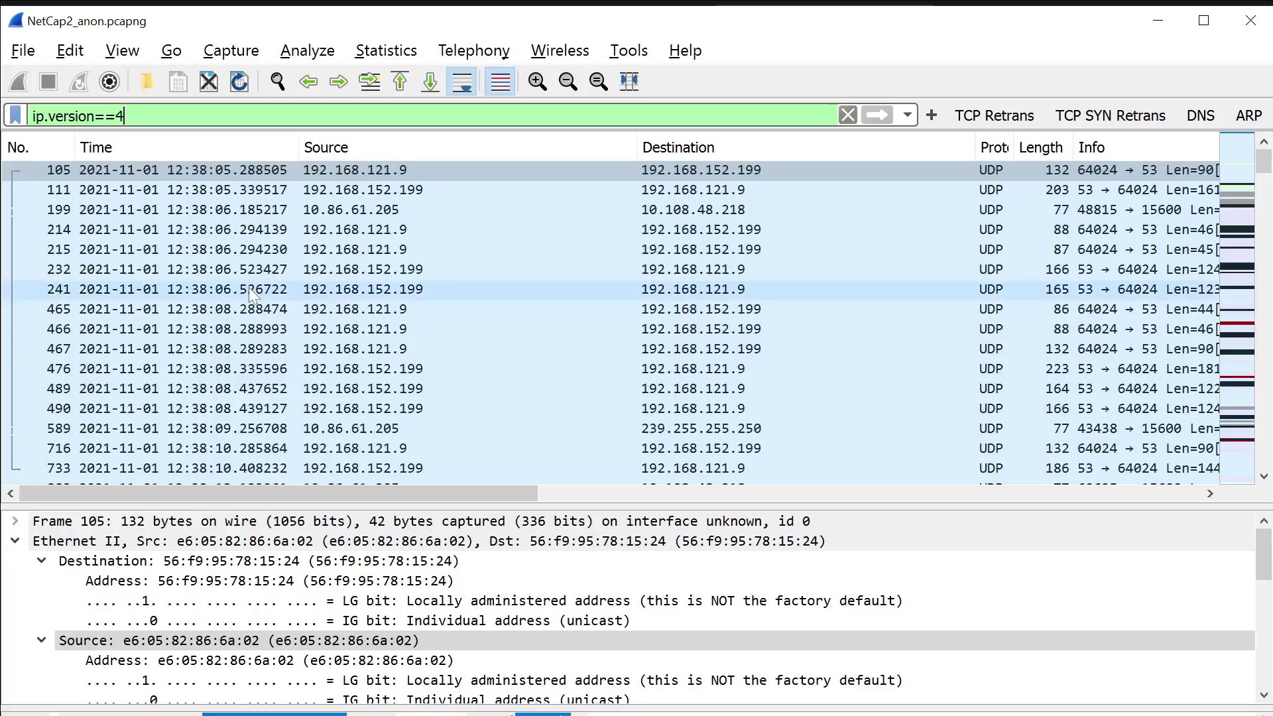
Browse the IPv4 packets, select packet 465, collapse its Ethernet II details and select its capture size limit note.
mouse_move(385, 495)
mouse_down()
mouse_move(710, 495)
mouse_move(640, 514)
mouse_move(384, 507)
mouse_up()
scroll(699, 408, down, 15)
scroll(699, 407, up, 12)
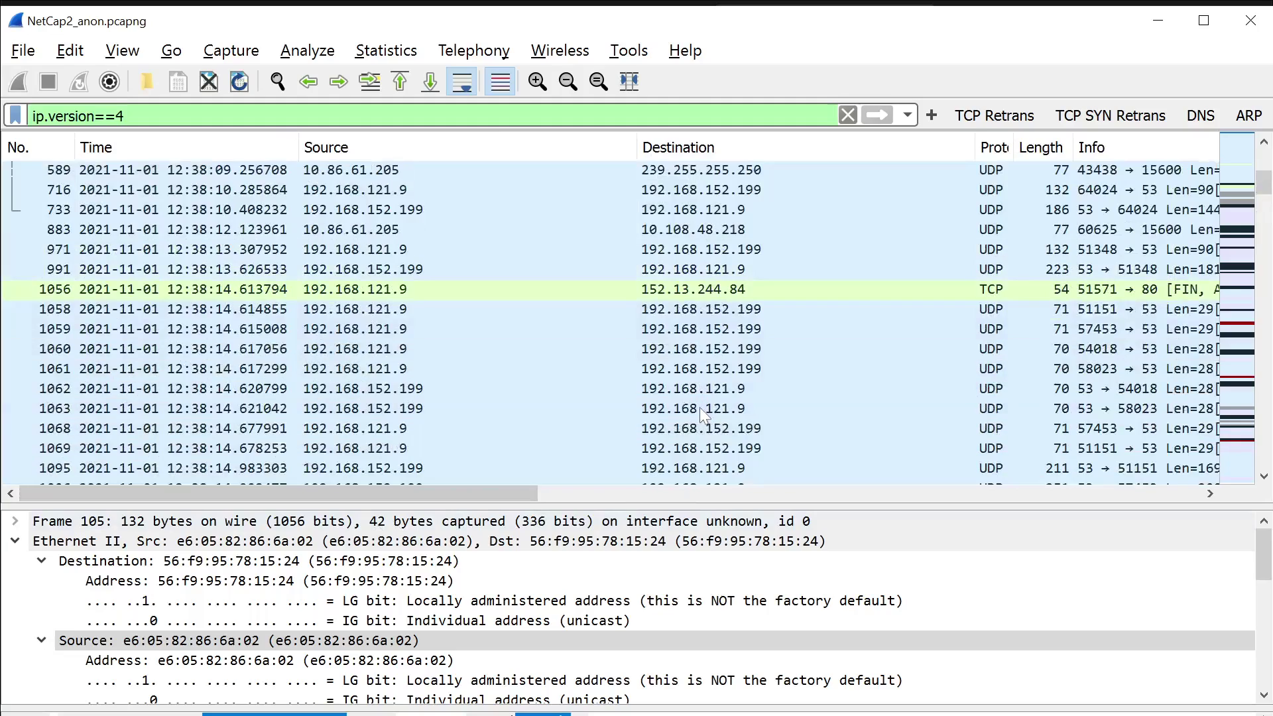
scroll(699, 407, up, 5)
scroll(699, 407, down, 17)
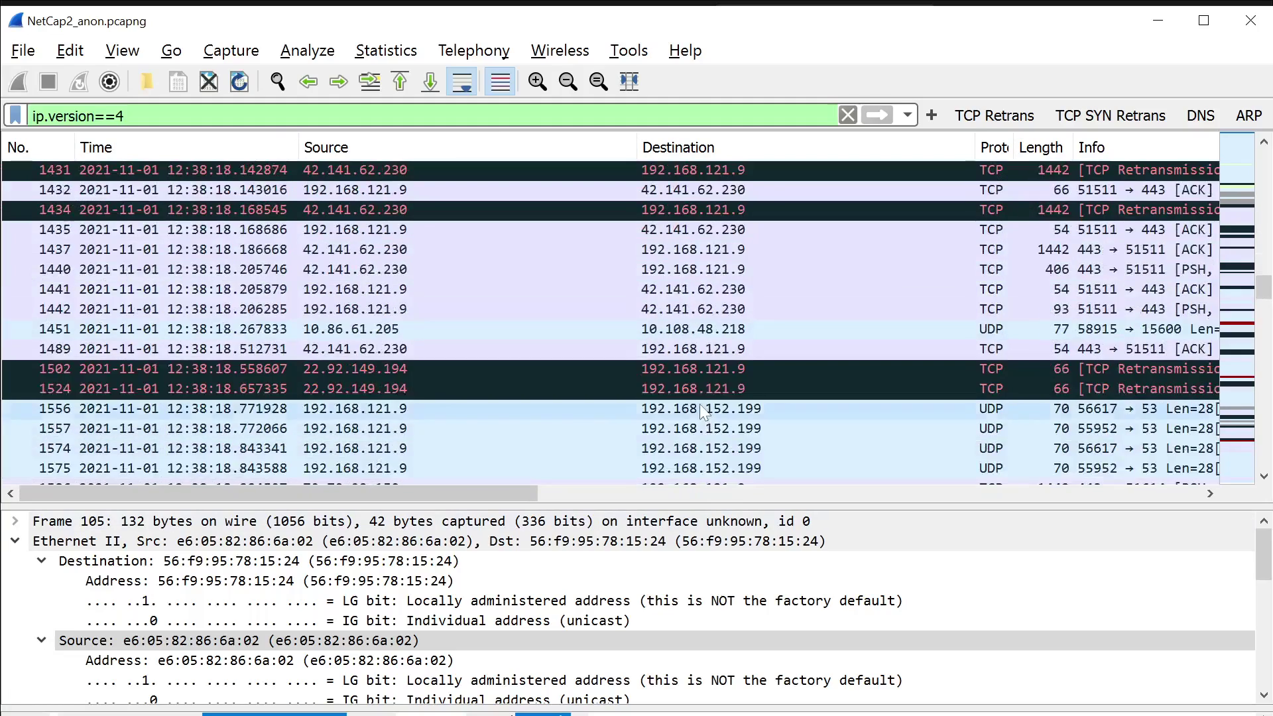
scroll(700, 404, up, 17)
drag(472, 496, 144, 507)
click(305, 270)
click(311, 309)
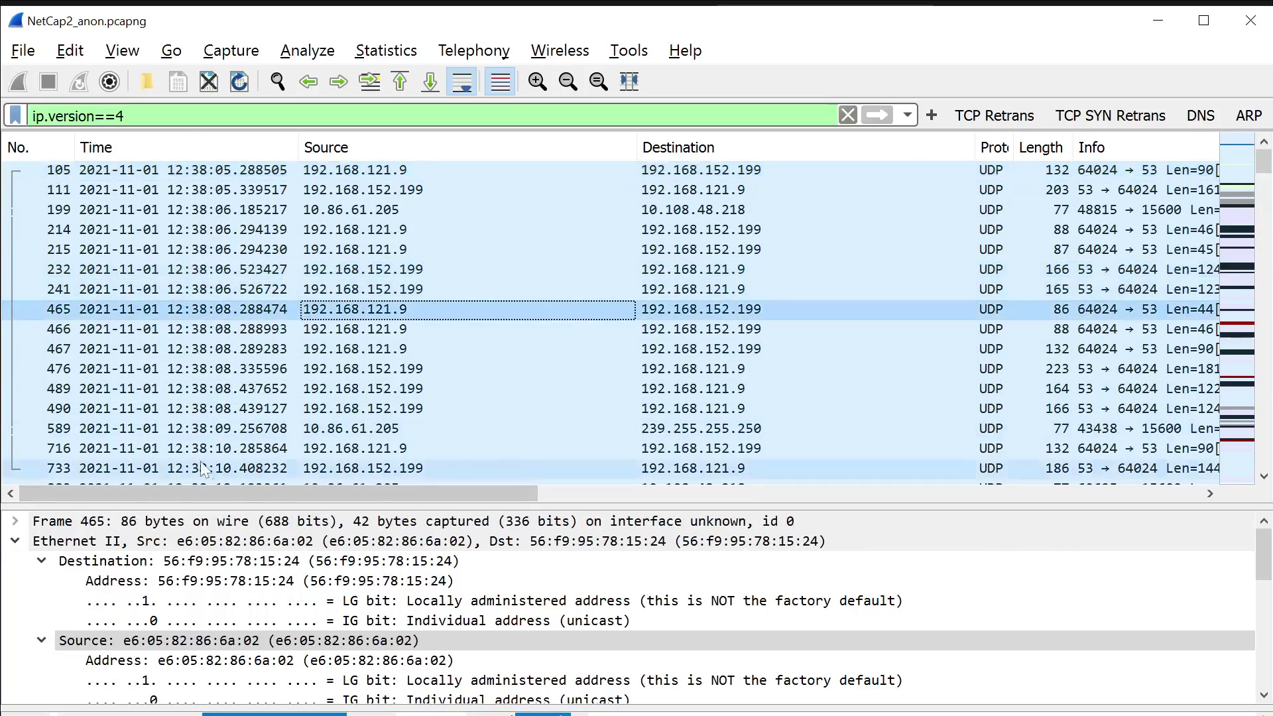
click(14, 541)
click(15, 561)
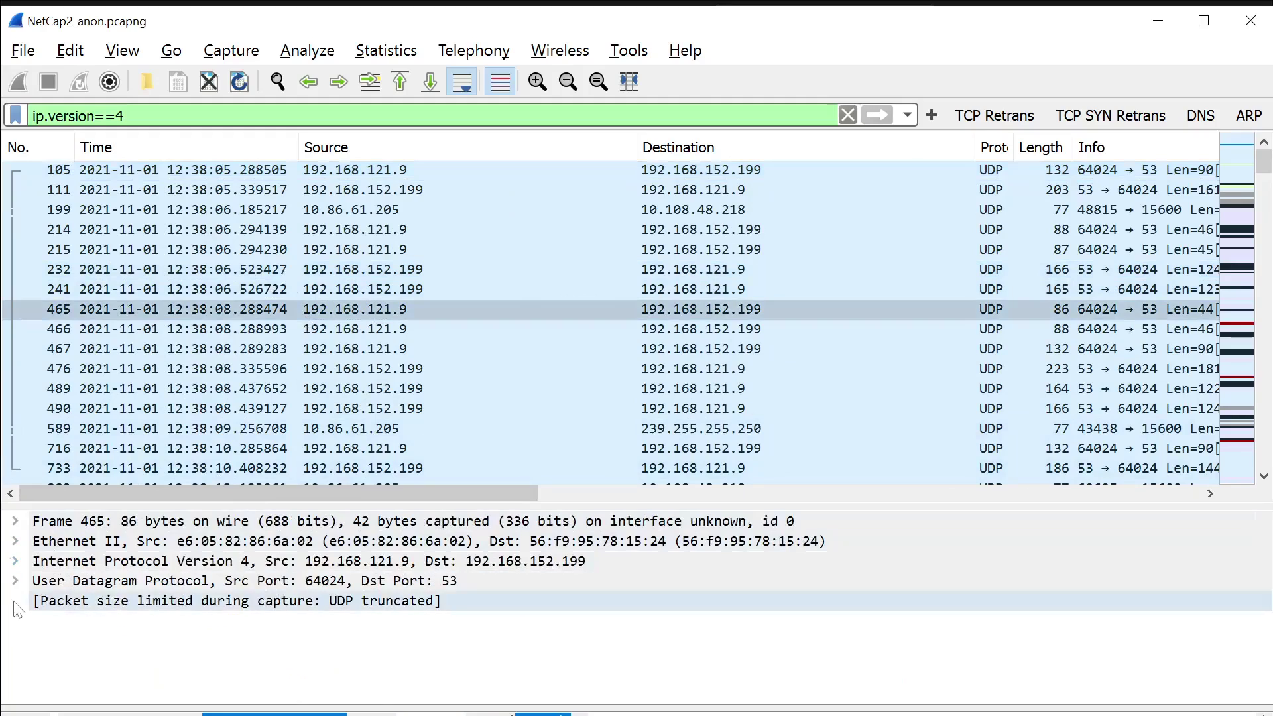
click(397, 603)
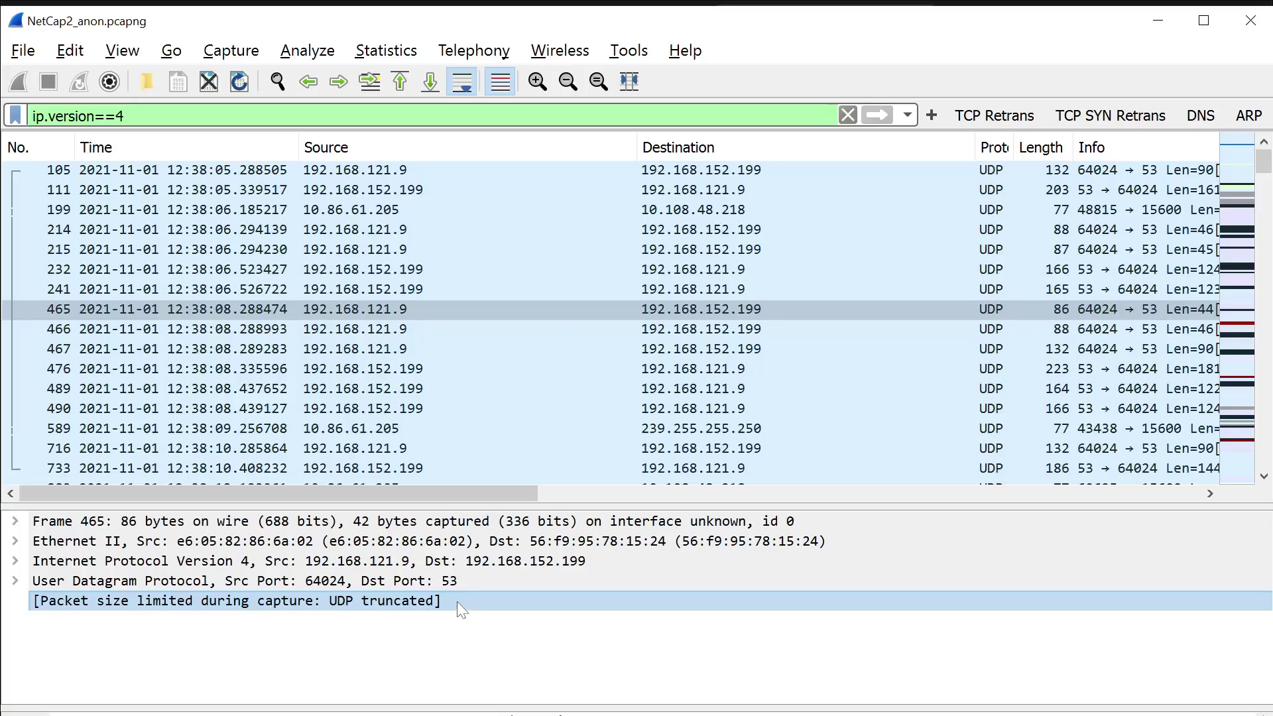
Examine the IPv4 packets' addresses and Info column for retransmissions through the list, and return to the first packet.
drag(433, 493, 584, 503)
scroll(710, 406, down, 4)
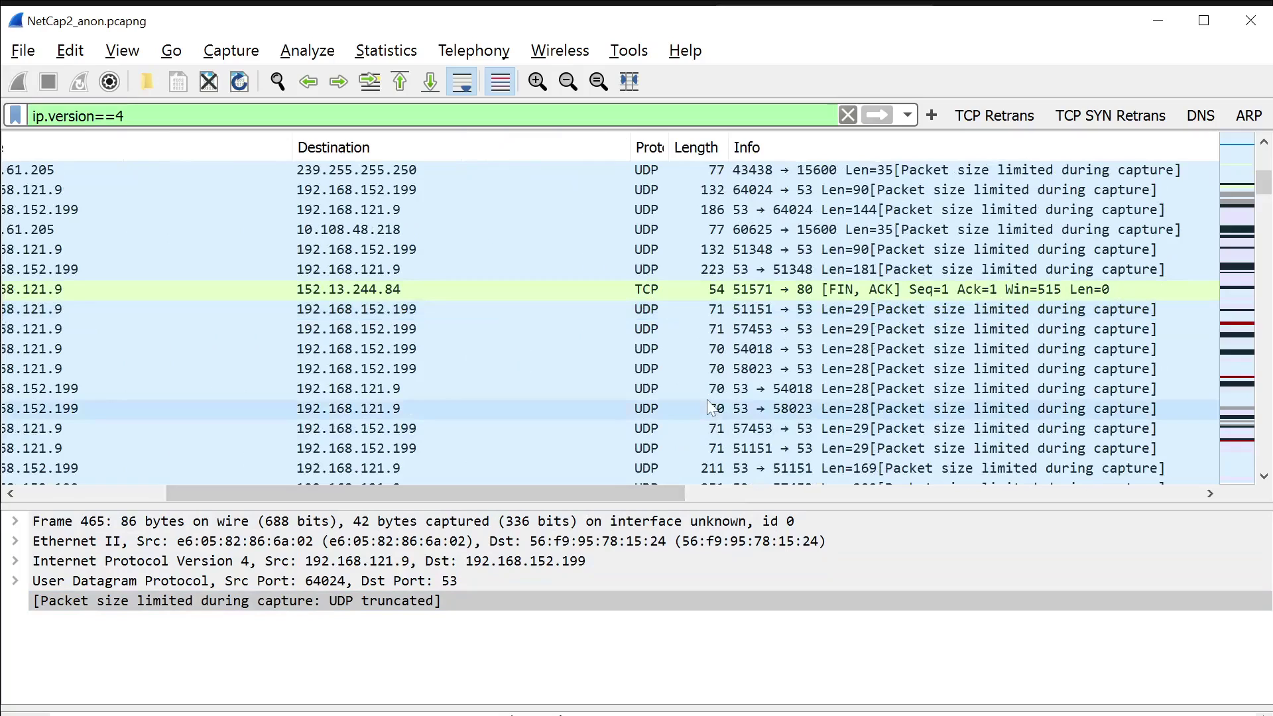
scroll(710, 406, down, 4)
scroll(703, 400, up, 4)
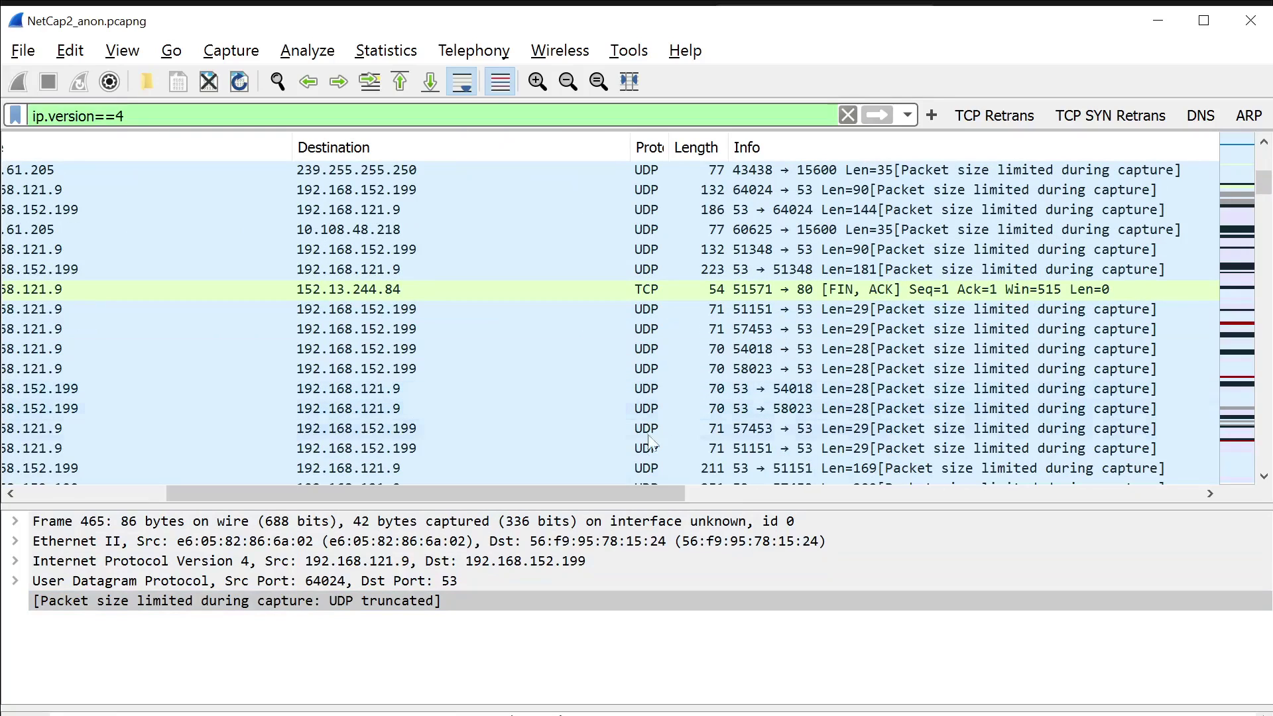
drag(619, 493, 681, 512)
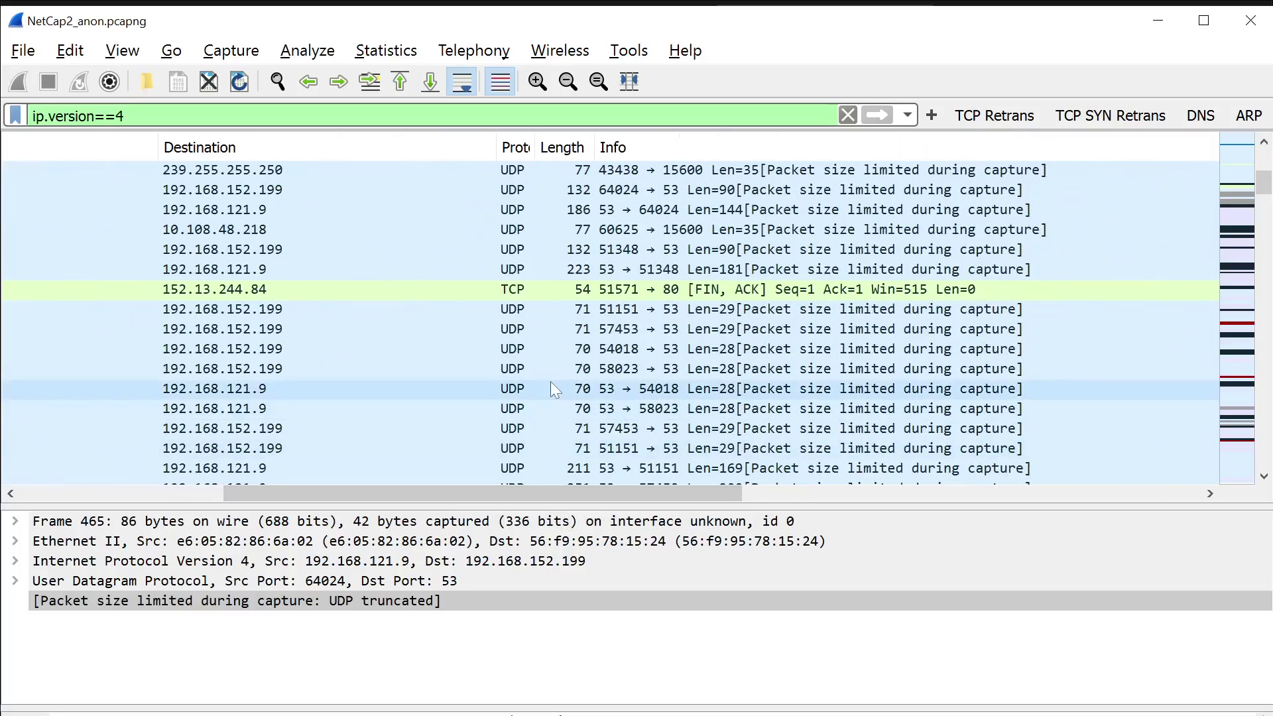
scroll(551, 383, down, 4)
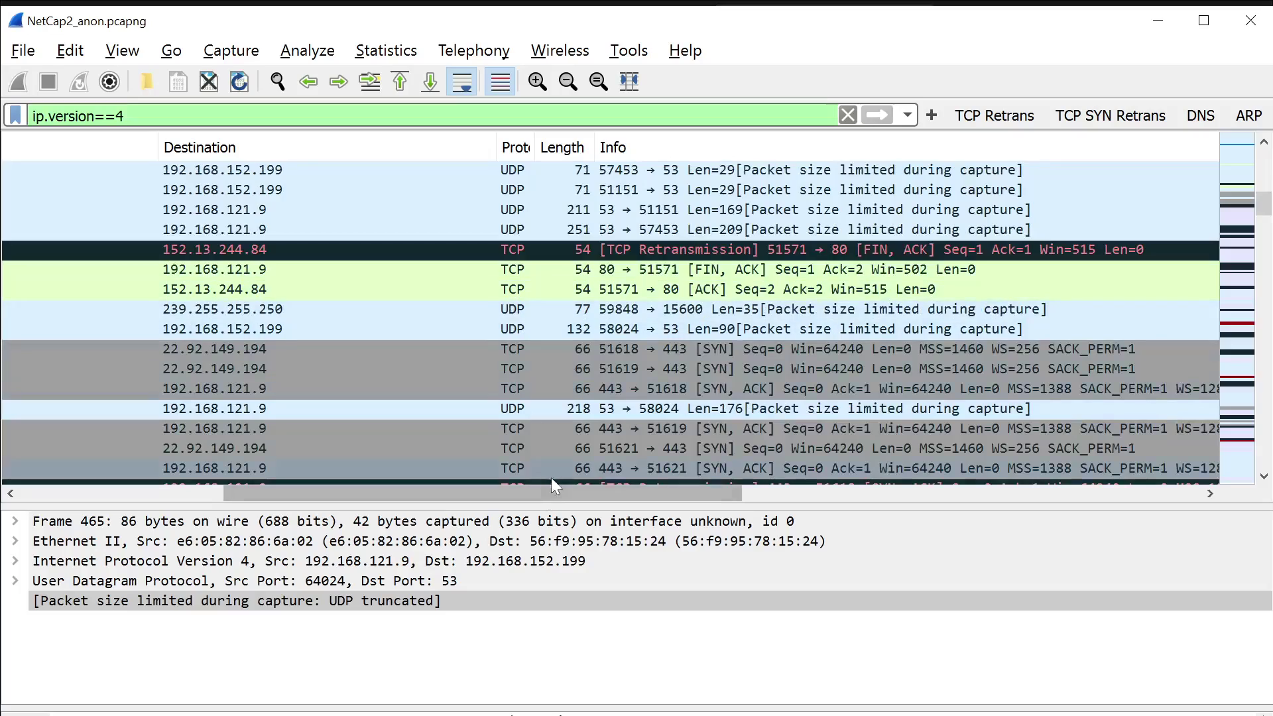
drag(555, 492, 350, 493)
scroll(579, 379, down, 4)
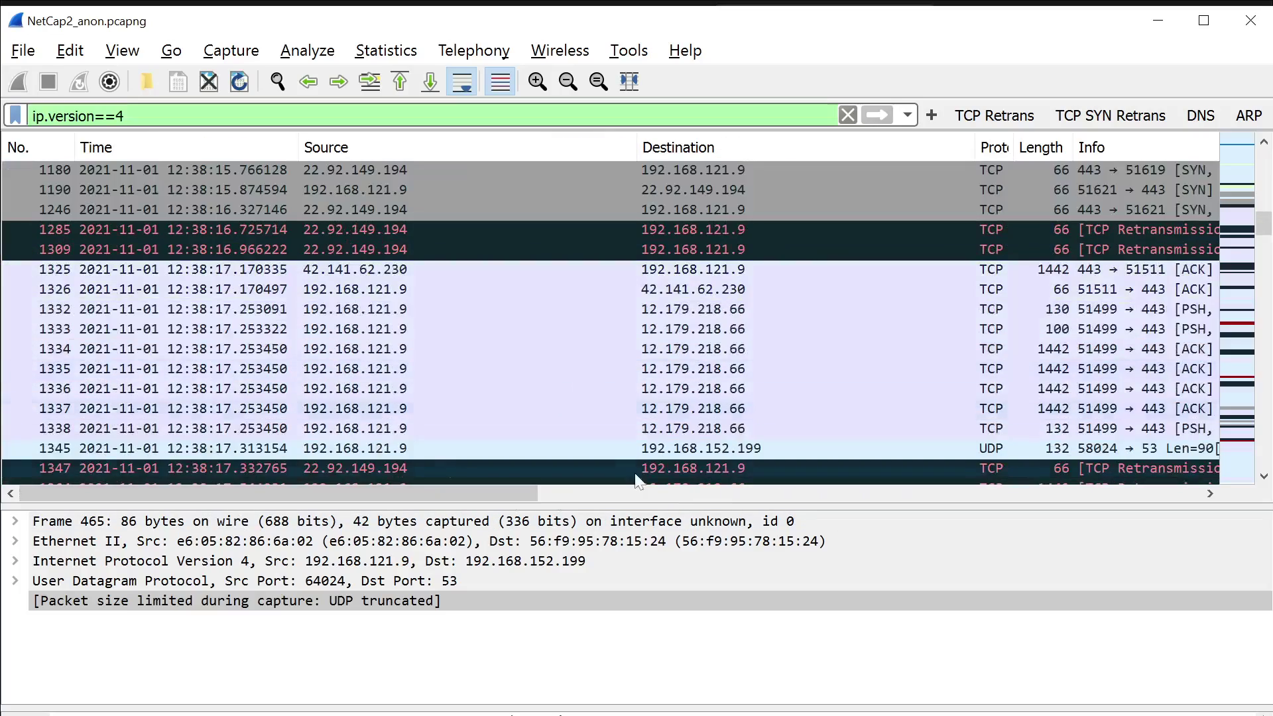
mouse_move(517, 493)
mouse_down()
mouse_move(729, 493)
mouse_move(517, 493)
mouse_up()
scroll(597, 413, down, 4)
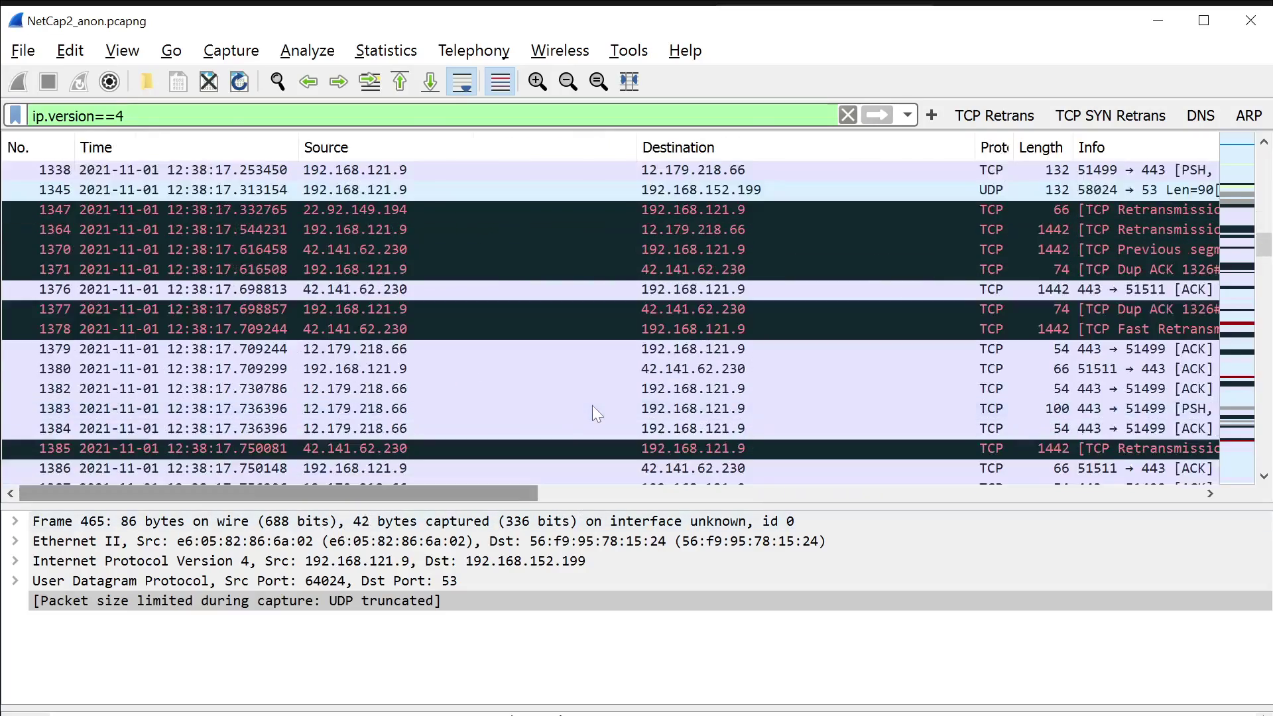
scroll(591, 404, down, 4)
drag(411, 494, 506, 498)
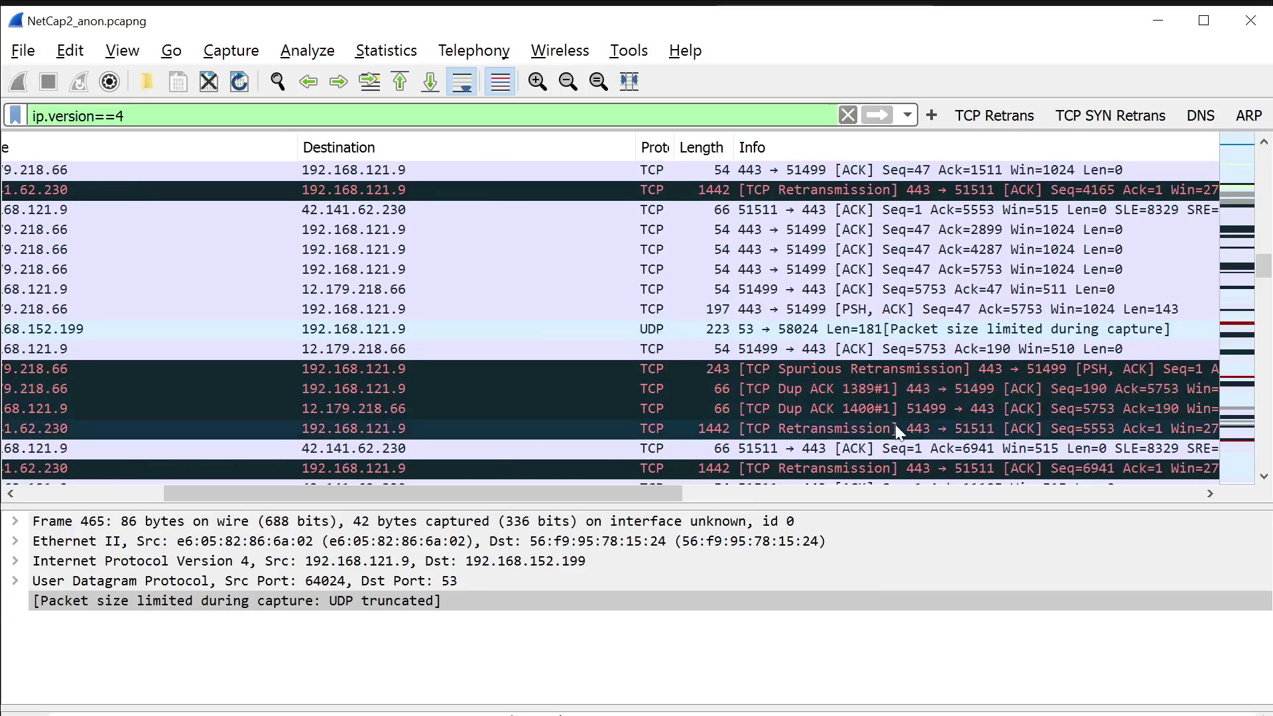
scroll(820, 363, down, 5)
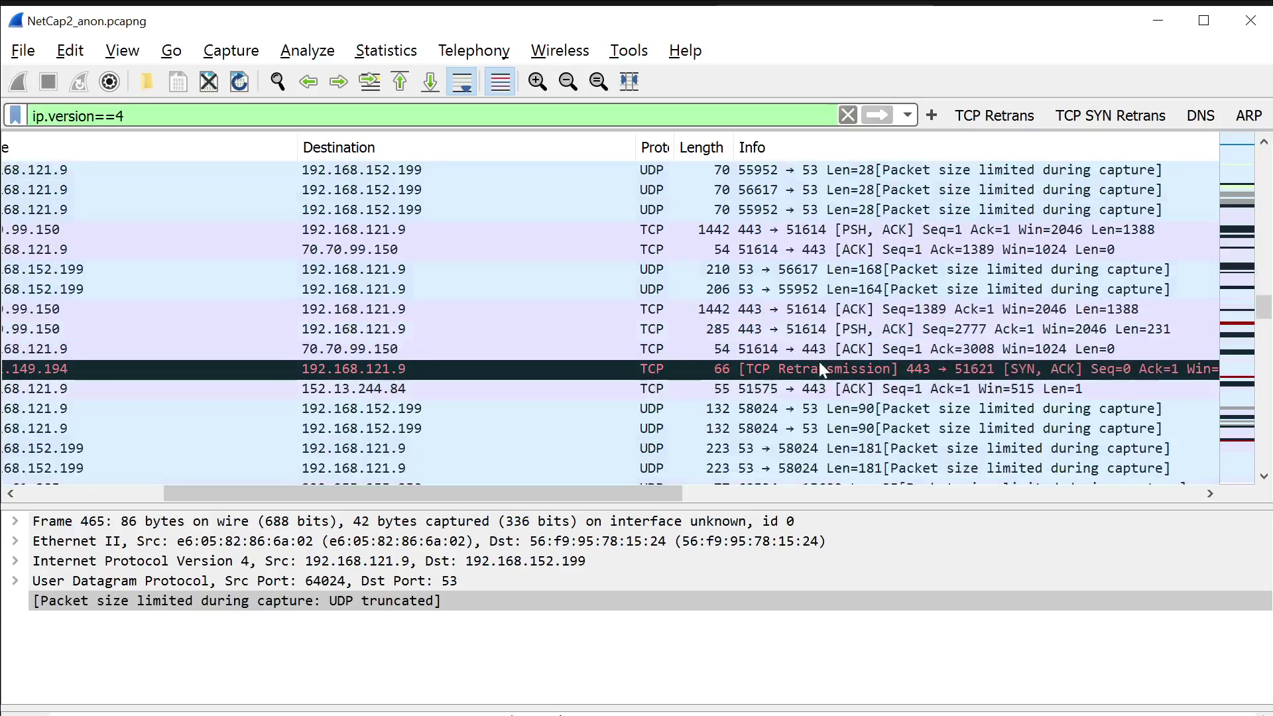
scroll(819, 368, down, 4)
drag(623, 496, 568, 497)
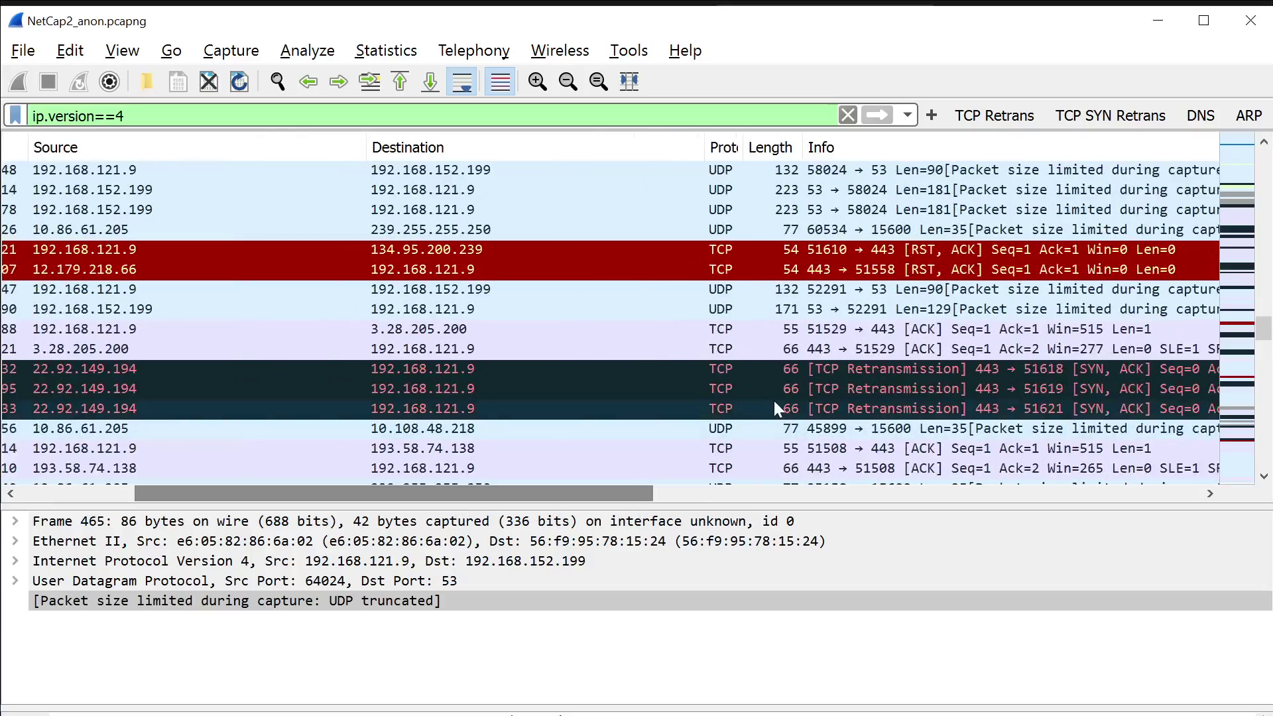
scroll(774, 400, down, 5)
scroll(769, 400, down, 14)
drag(611, 494, 490, 499)
scroll(559, 387, up, 20)
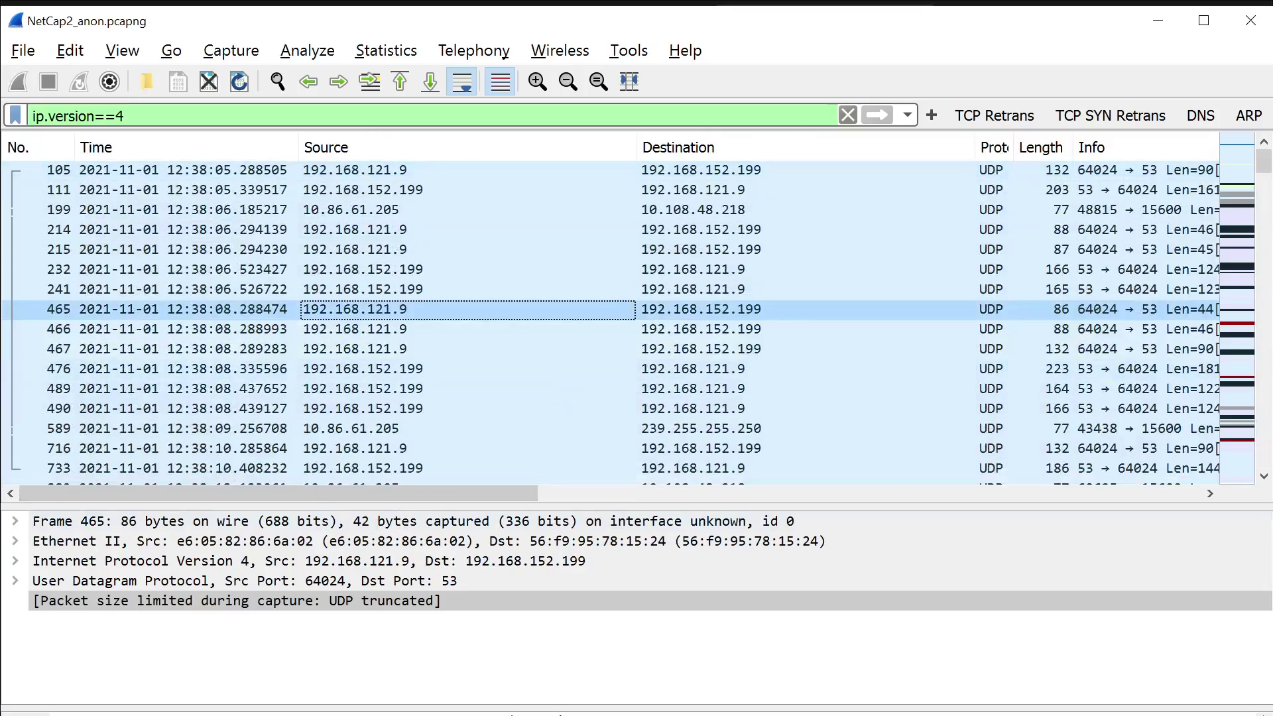
Replace the display filter with tcp.analysis.retransmission and apply it.
triple_click(298, 116)
text(tcp.ana)
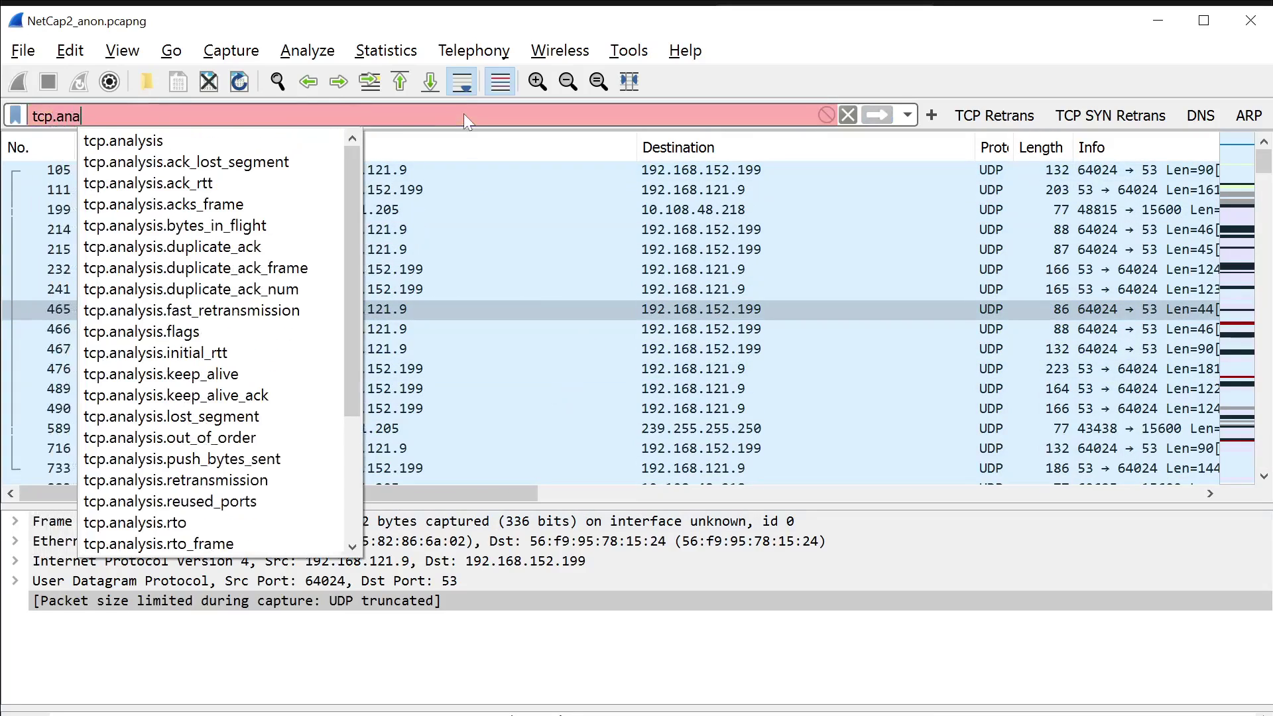
text(lysis.retransmission)
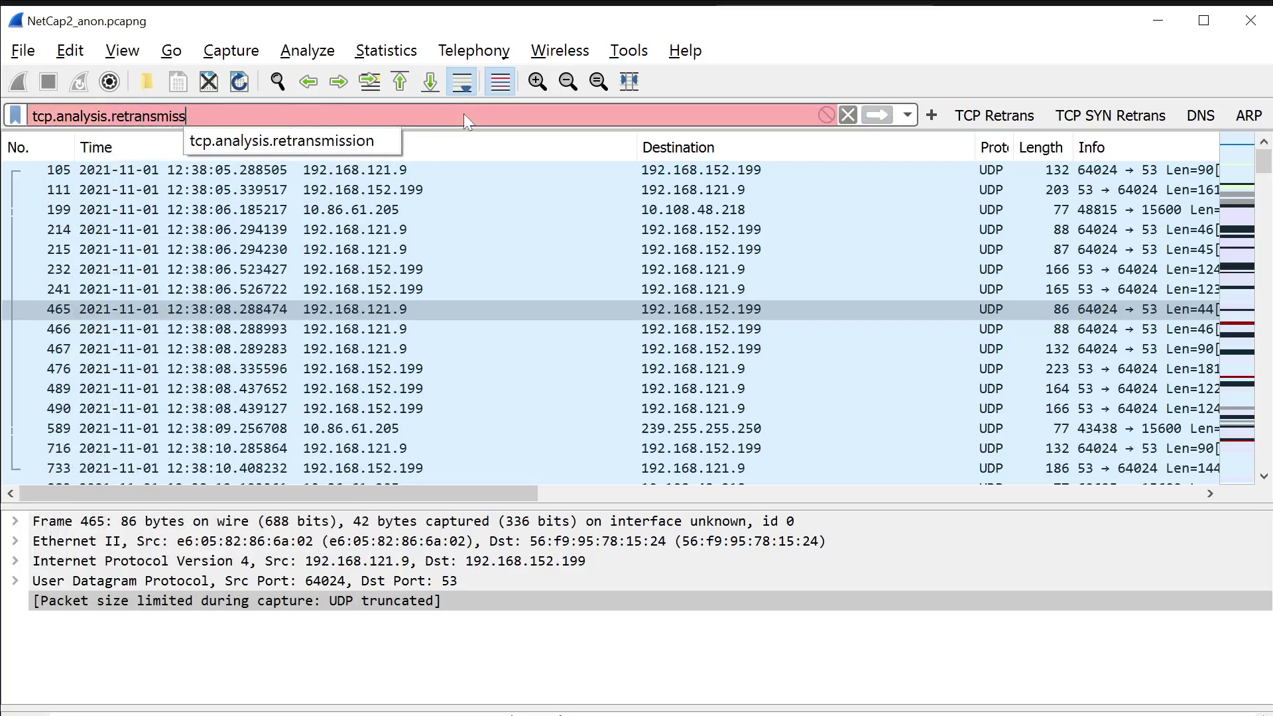
key(Return)
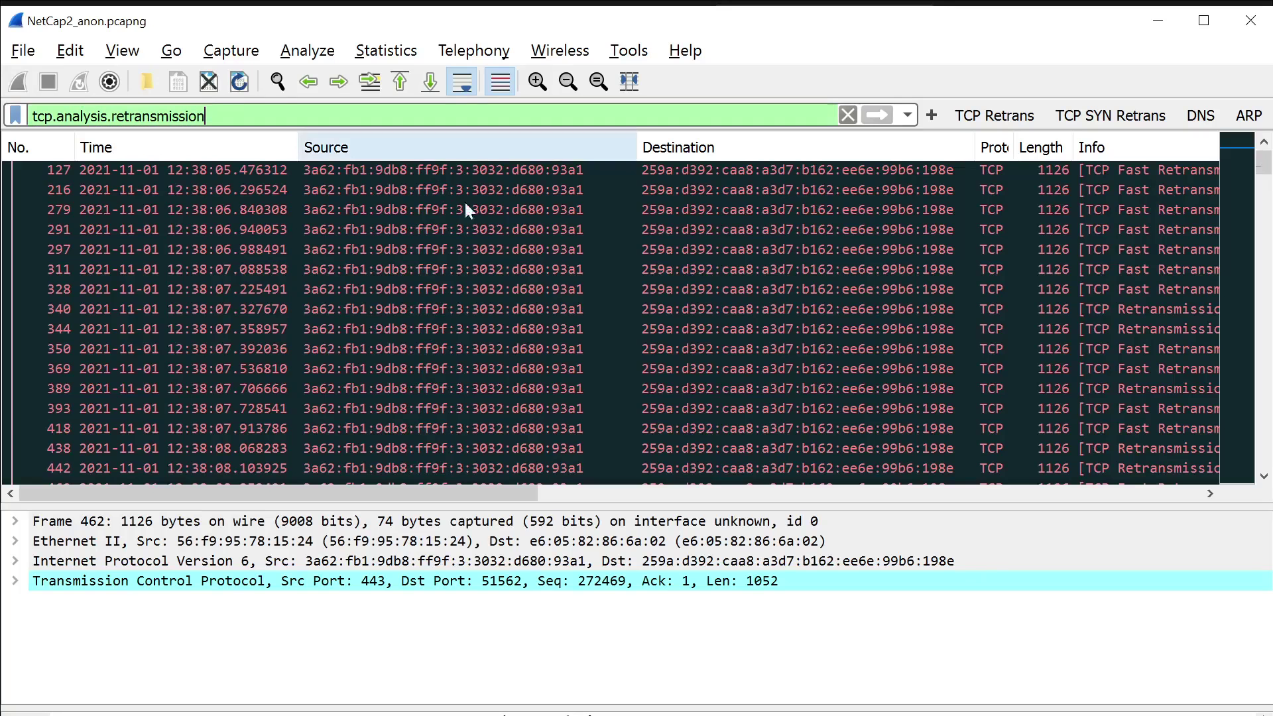
Examine the source and destination addresses of the retransmissions throughout the capture, selecting packets 216 and 784.
scroll(646, 257, down, 20)
scroll(647, 256, up, 20)
scroll(647, 253, up, 8)
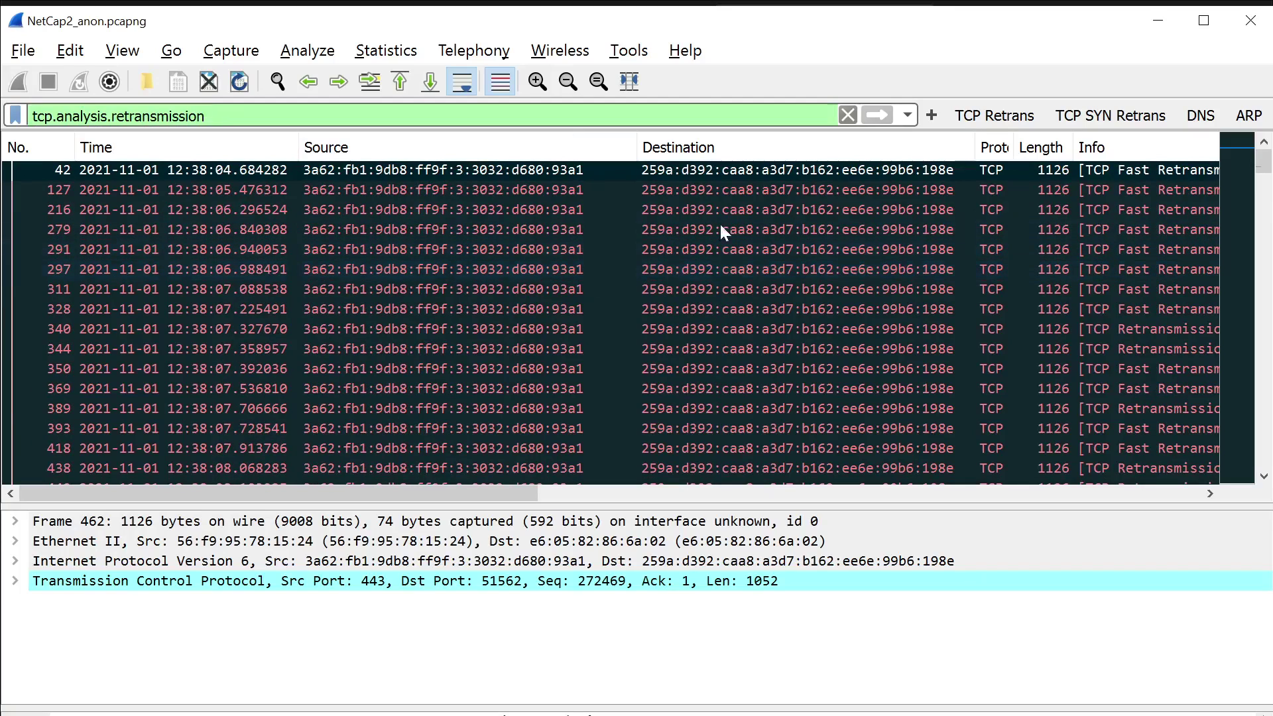
click(515, 209)
scroll(571, 285, down, 12)
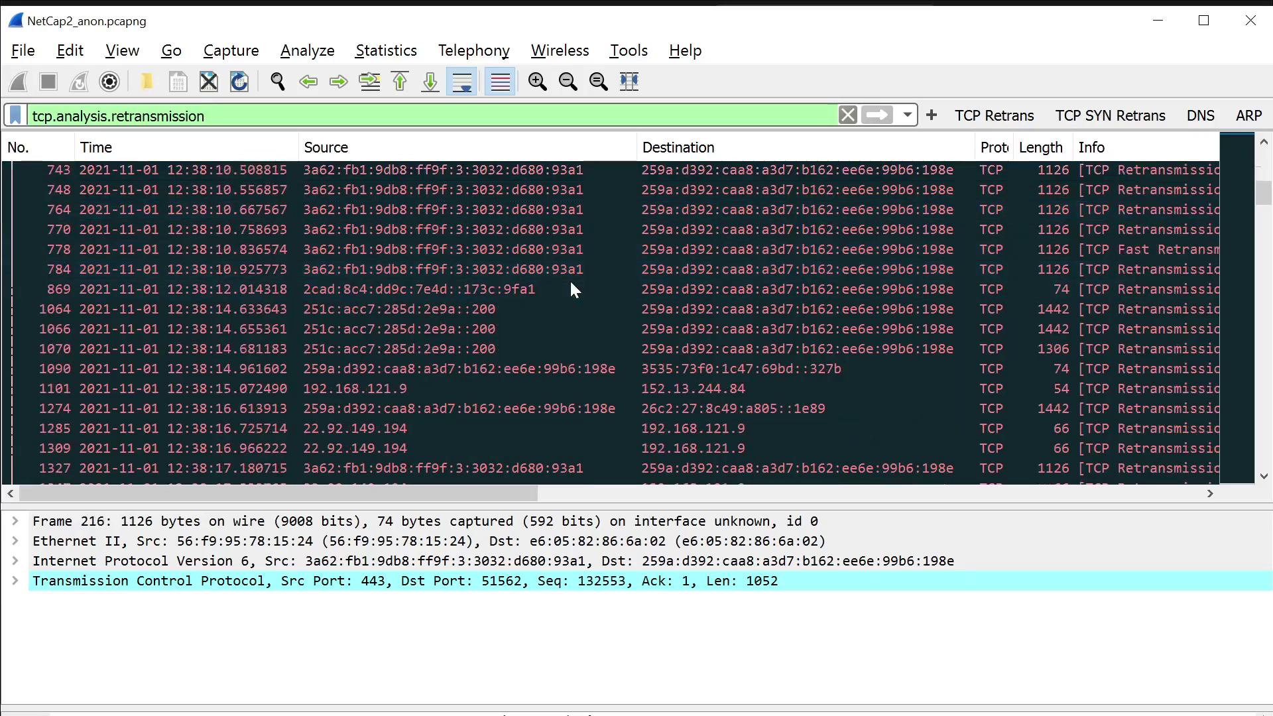
click(574, 269)
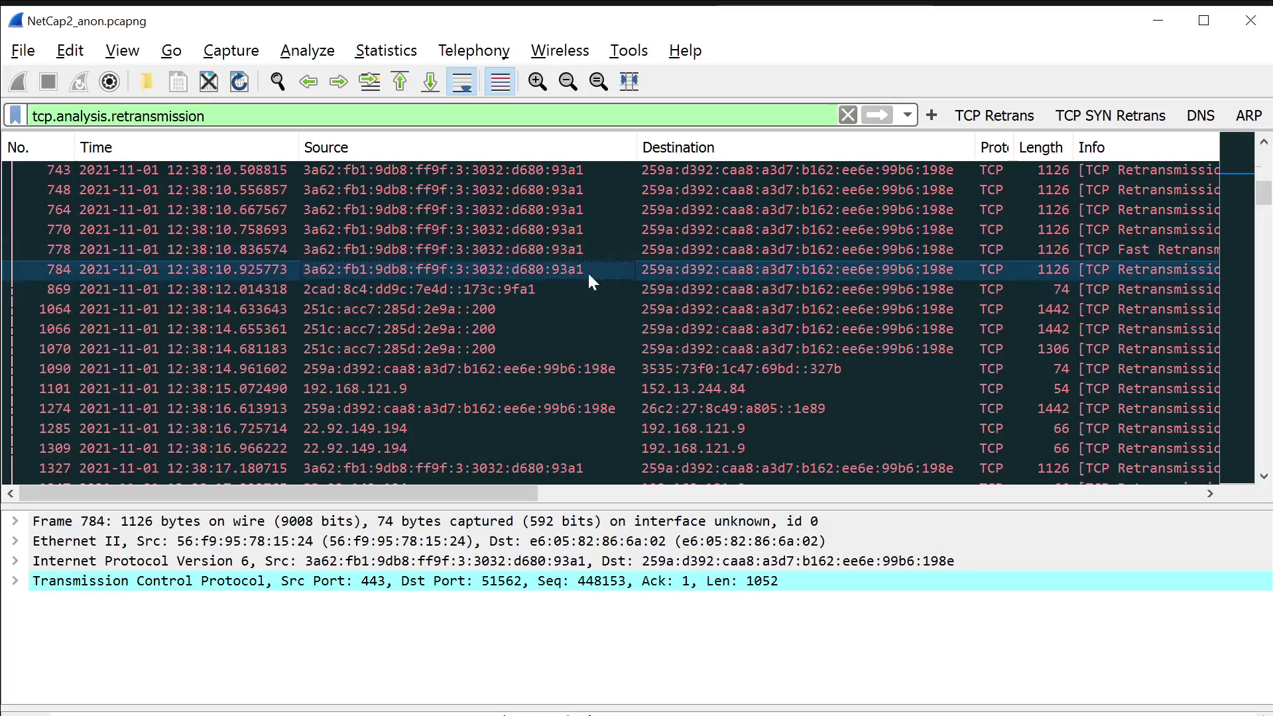
scroll(603, 332, down, 20)
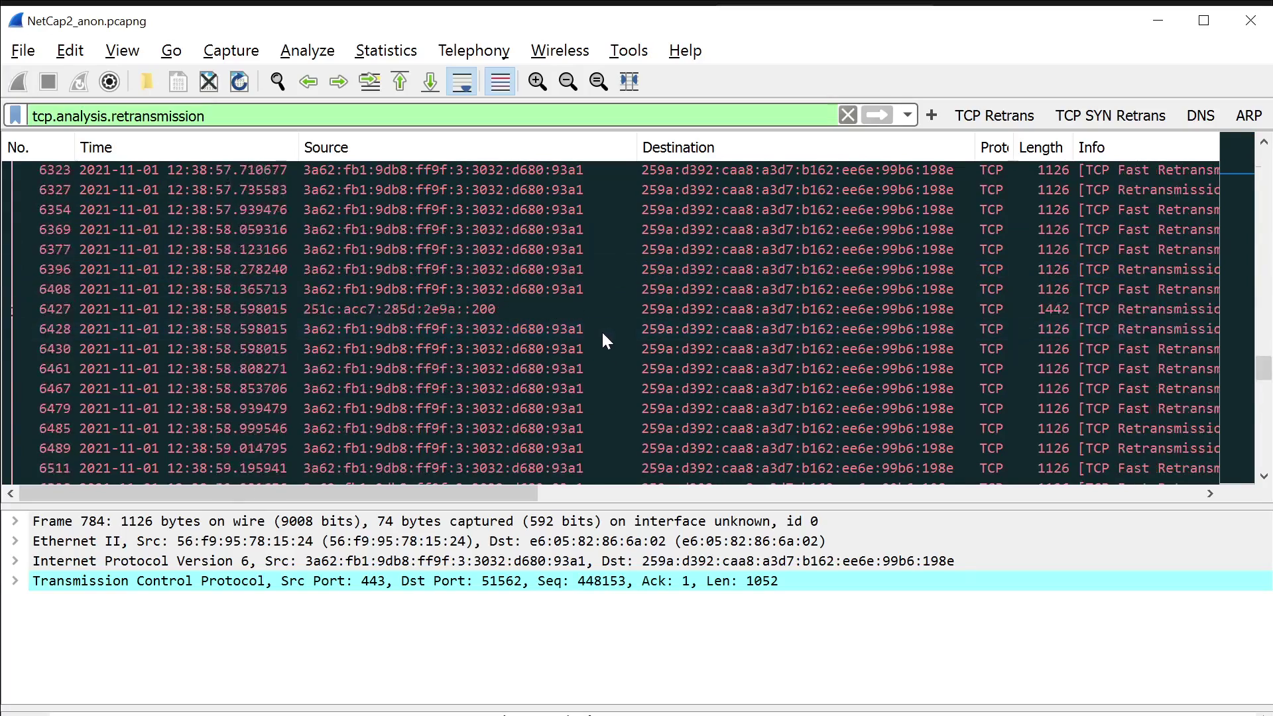
scroll(601, 329, down, 10)
scroll(598, 325, up, 4)
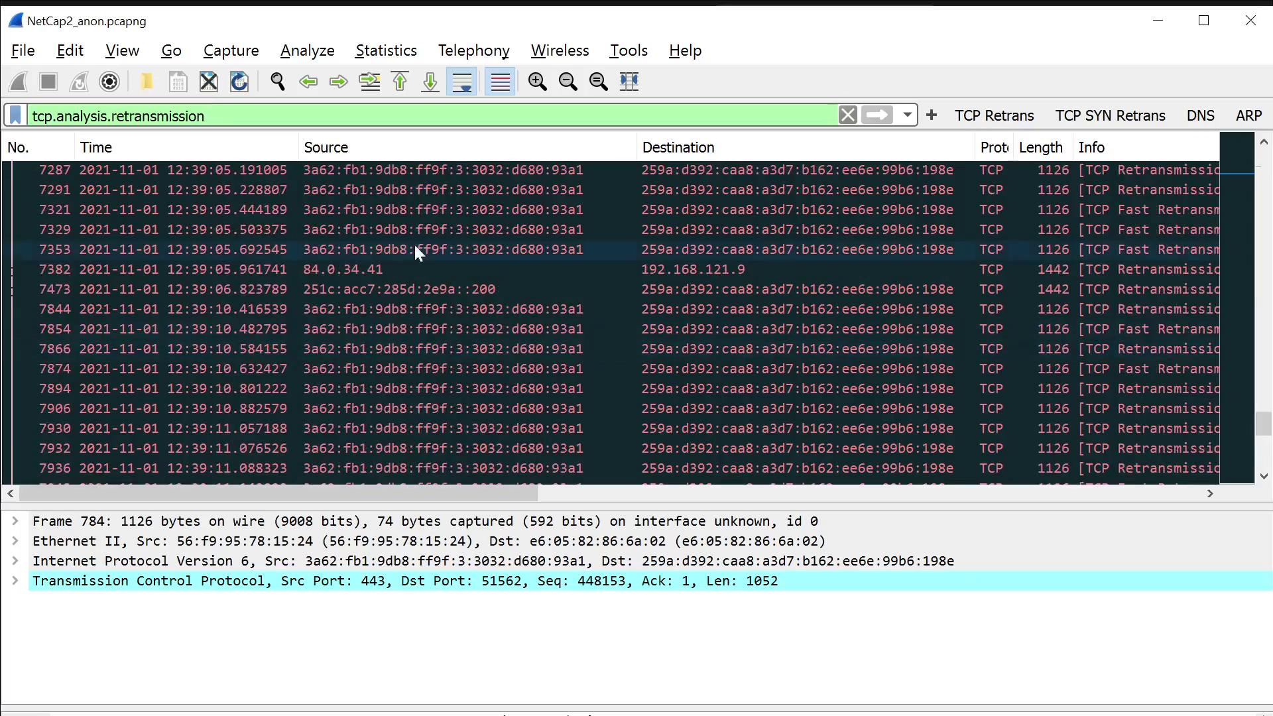
Inspect retransmissions from other senders, selecting packets 7382, 5031, 5090 and 5091.
click(472, 270)
scroll(607, 347, up, 10)
scroll(651, 338, down, 5)
scroll(651, 338, up, 10)
click(506, 448)
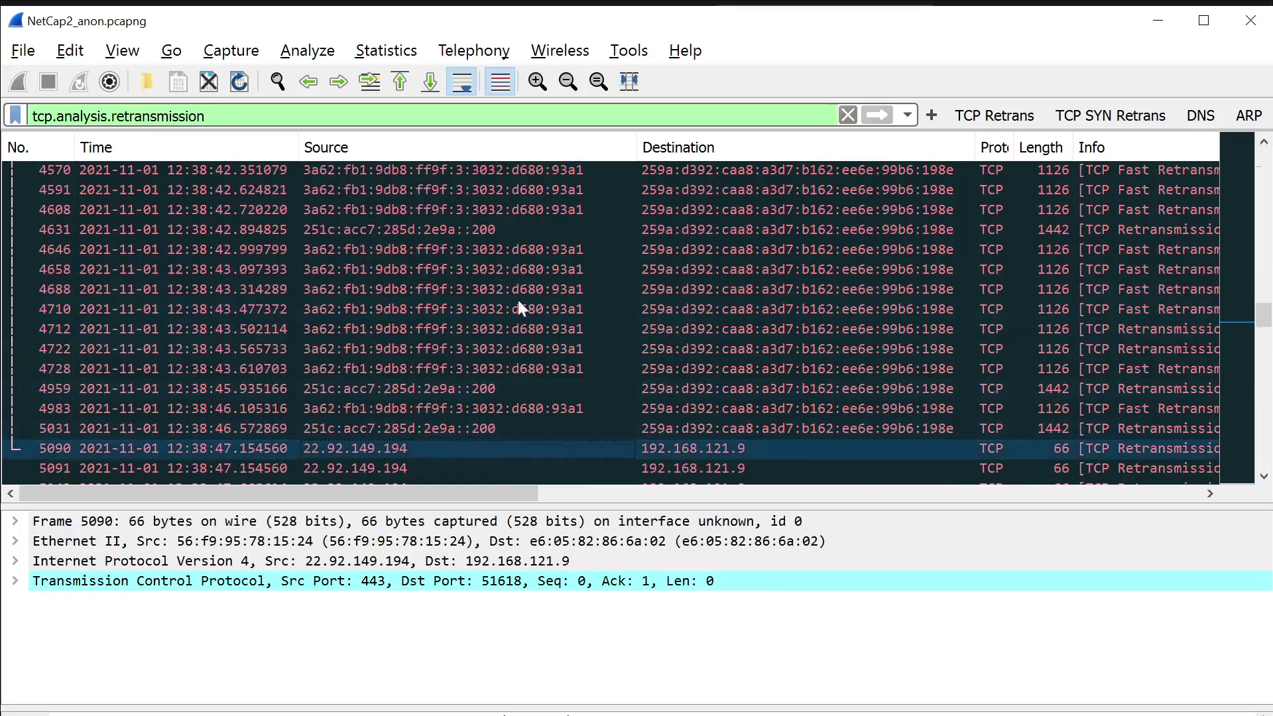
click(568, 433)
click(576, 448)
click(569, 471)
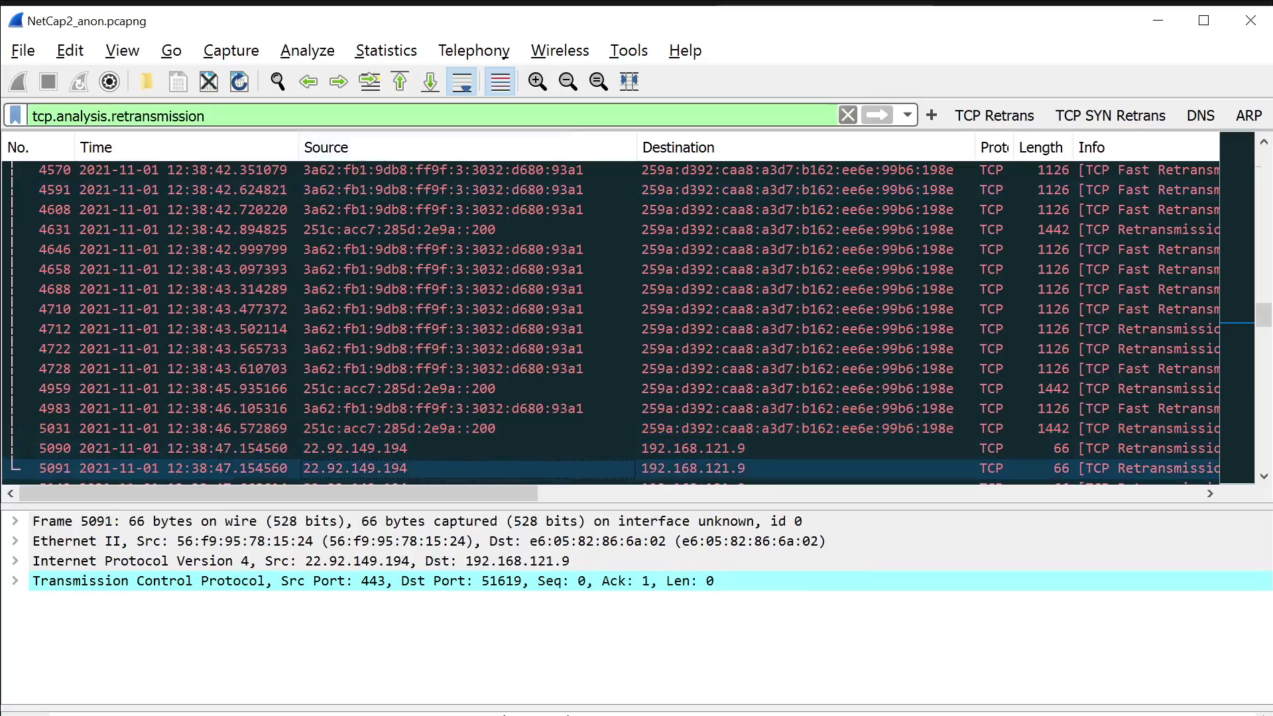
Extend the display filter with && !(ipv6.addr == 259a:d392:caa8:a3d7:b162:ee6e:99b6:198e), copying the laptop's IPv6 address from the Notepad notes.
click(240, 124)
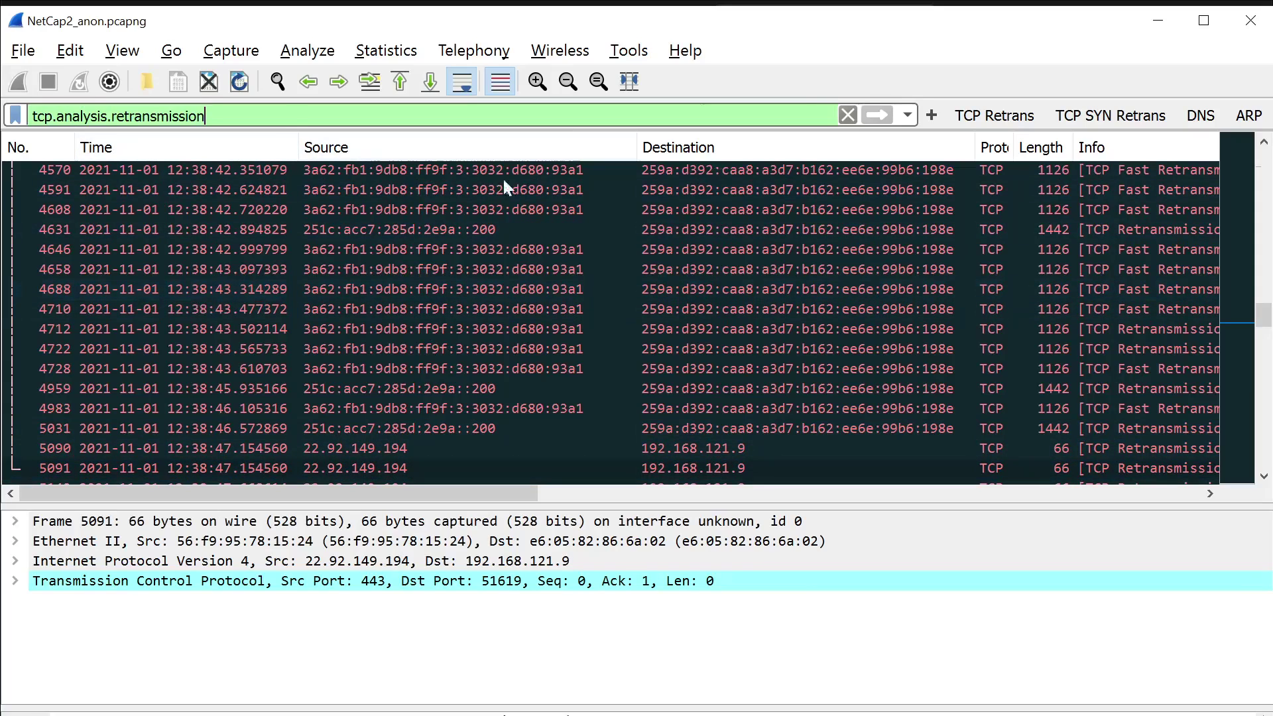
key(alt+Tab)
click(531, 310)
drag(641, 311, 254, 311)
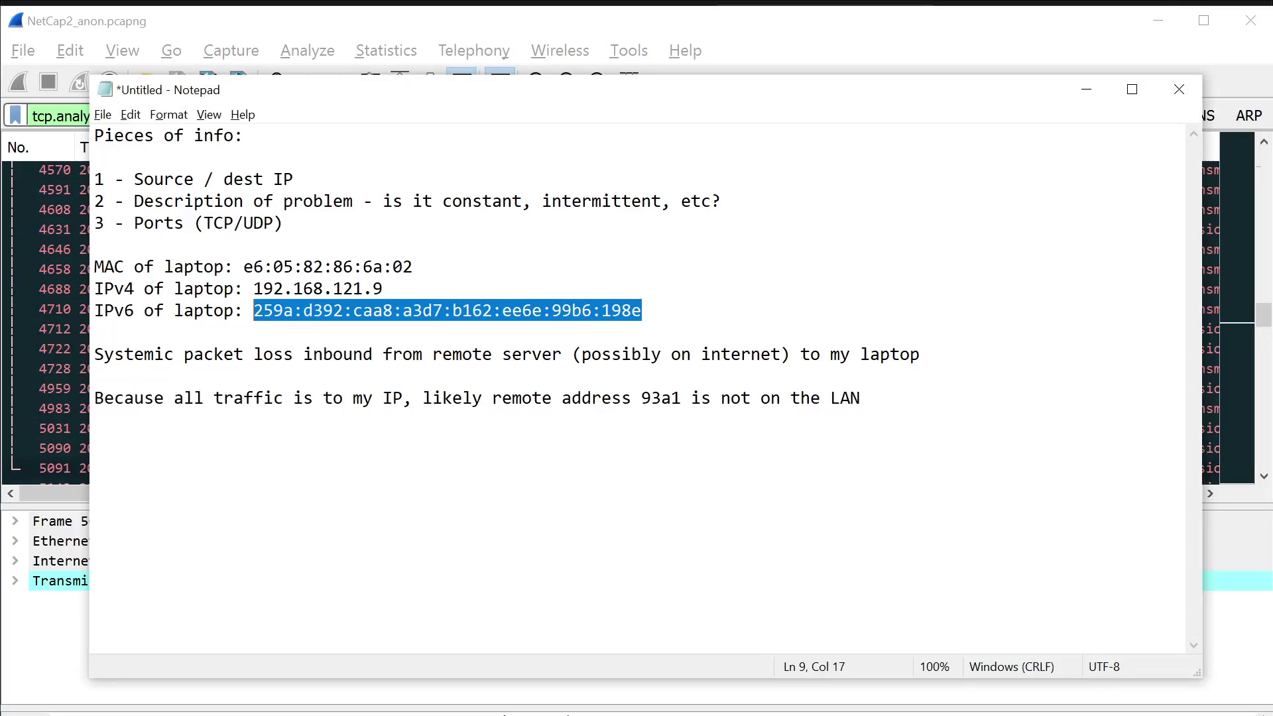
key(alt+Tab)
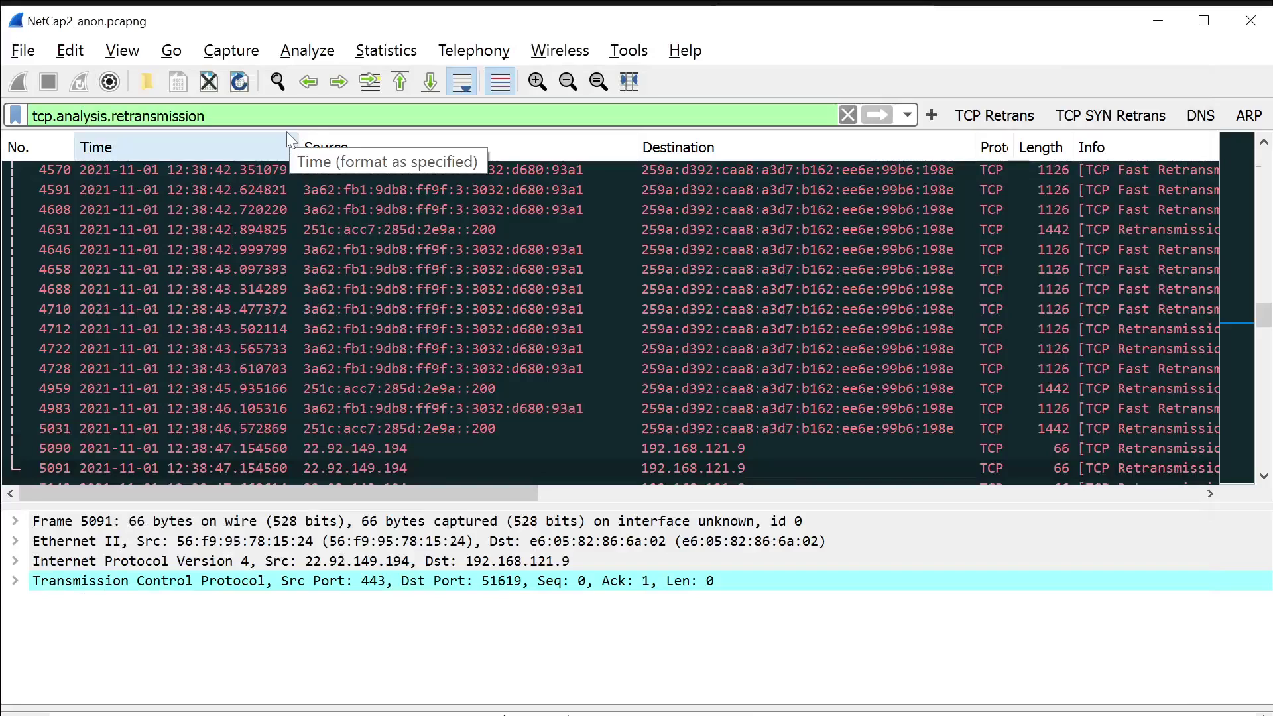
text(&& !()
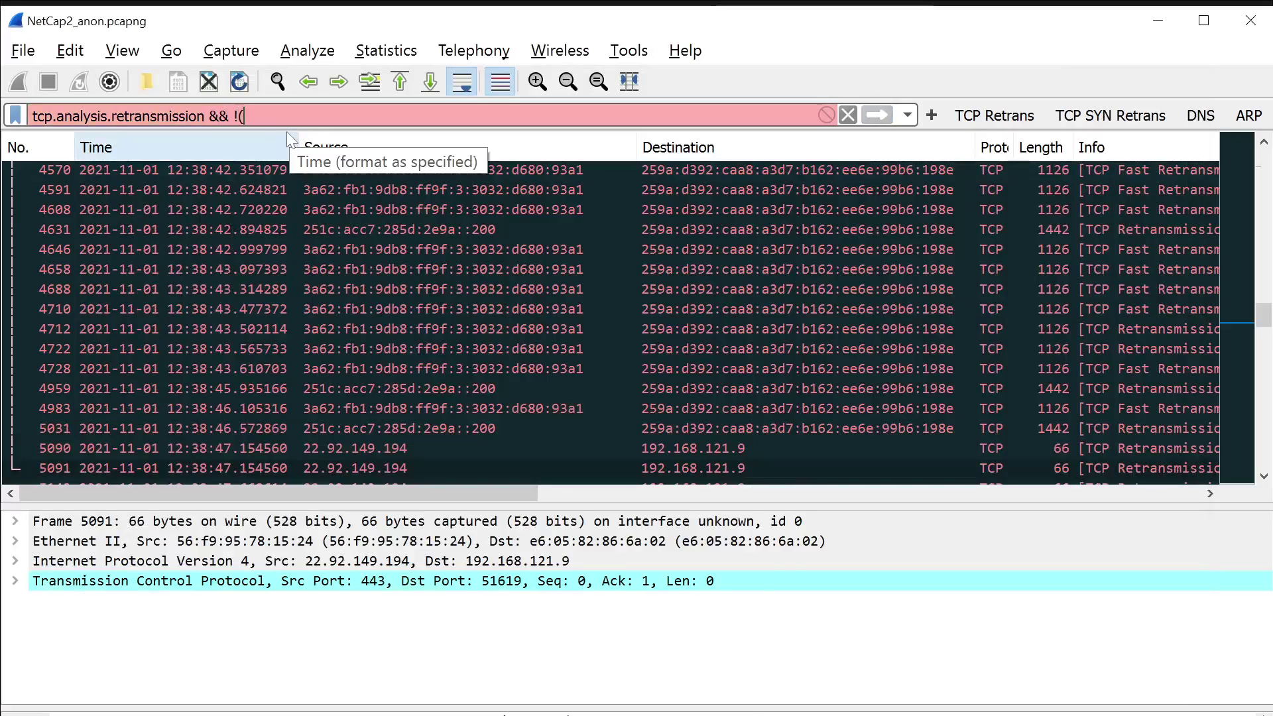
text(ipv6)
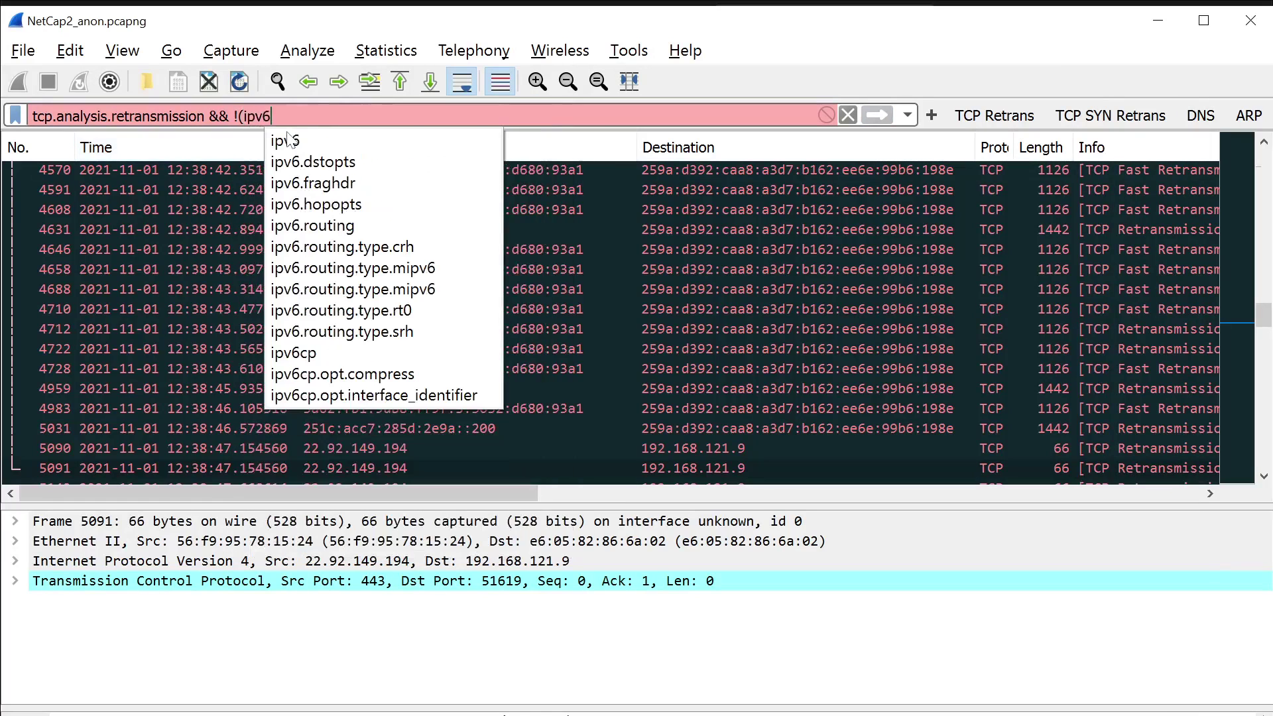
text(.adddr ==)
text(259a:d392:caa8:a3d7:b162:ee6e:99b6:198e)
text())
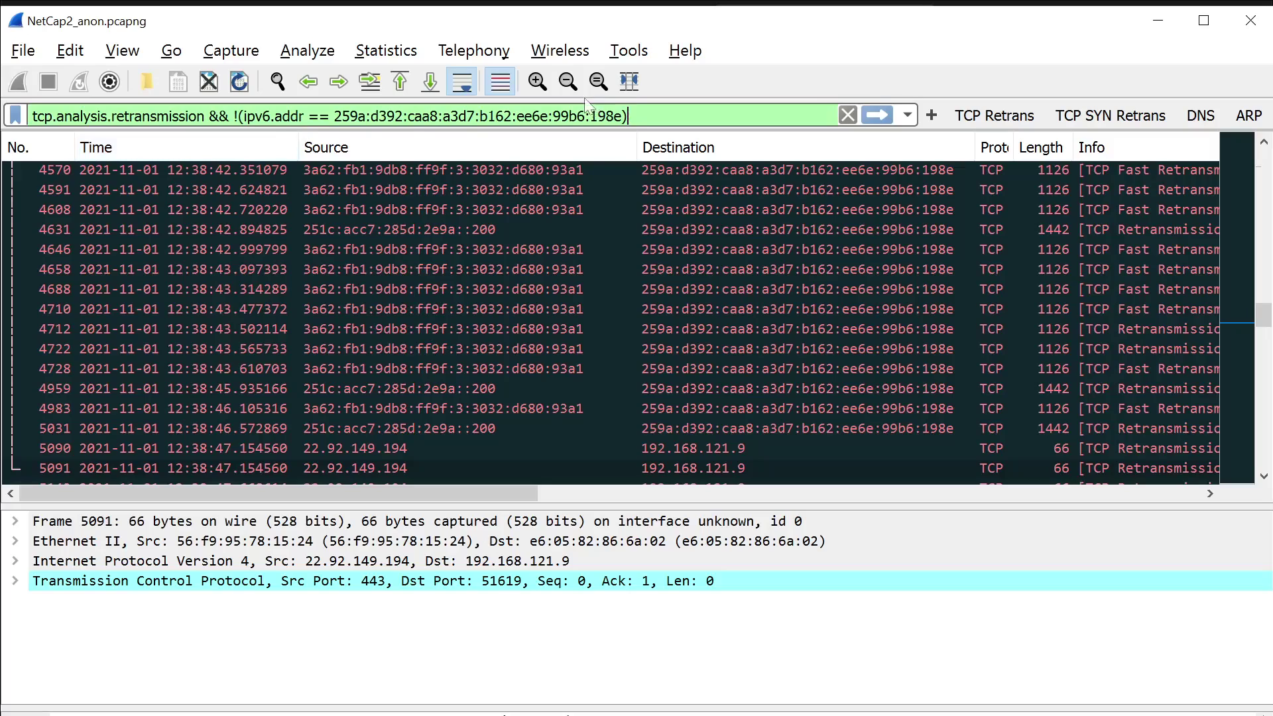
Highlight the IPv6 address inside the filter's exclusion and select packet 4658, sent by the address ending in 93a1.
drag(614, 116, 451, 116)
drag(623, 116, 330, 116)
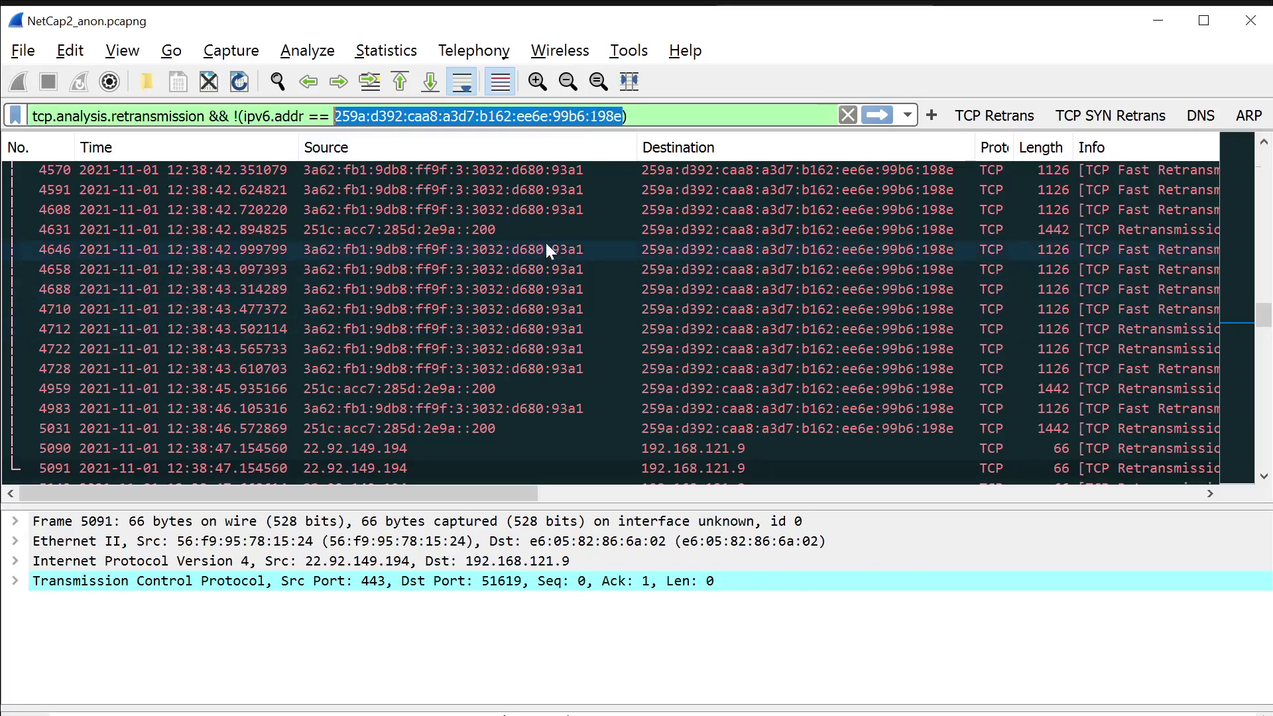
click(558, 269)
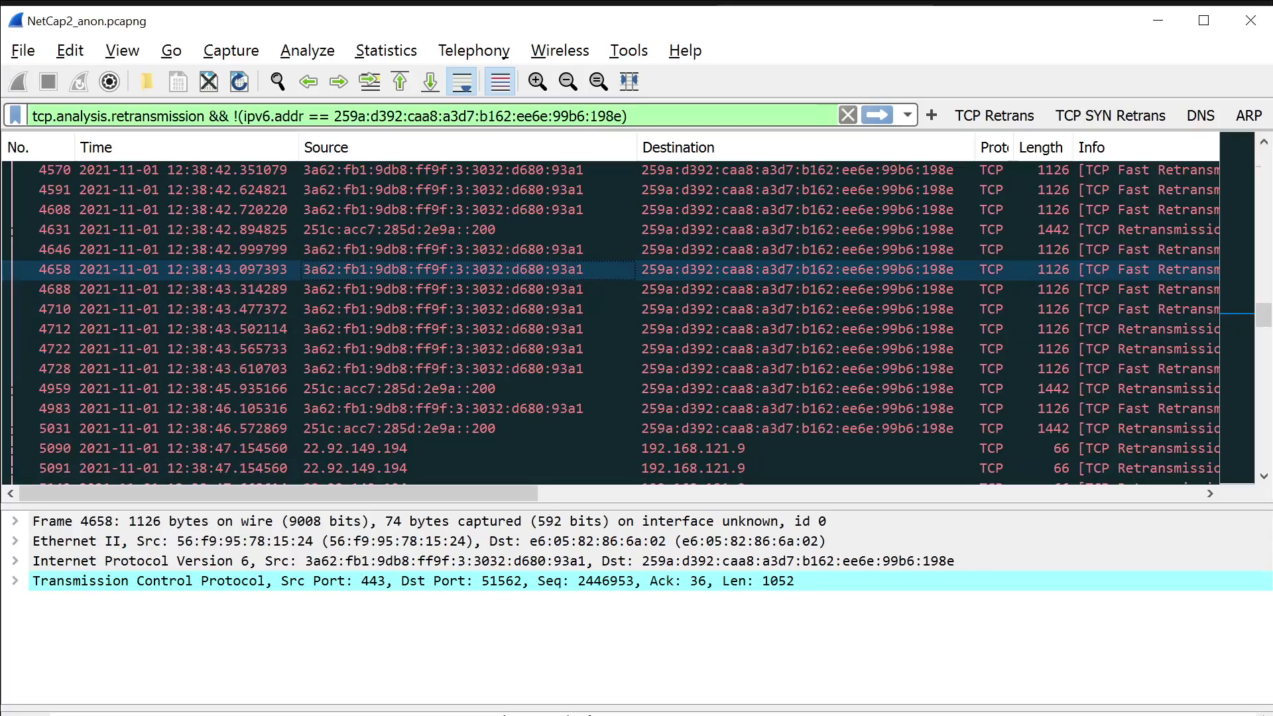
Switch to the browser to view the Scenario network diagram with the router, Ethernet switch and PCs, and return to Wireshark.
key(alt+Tab)
click(563, 20)
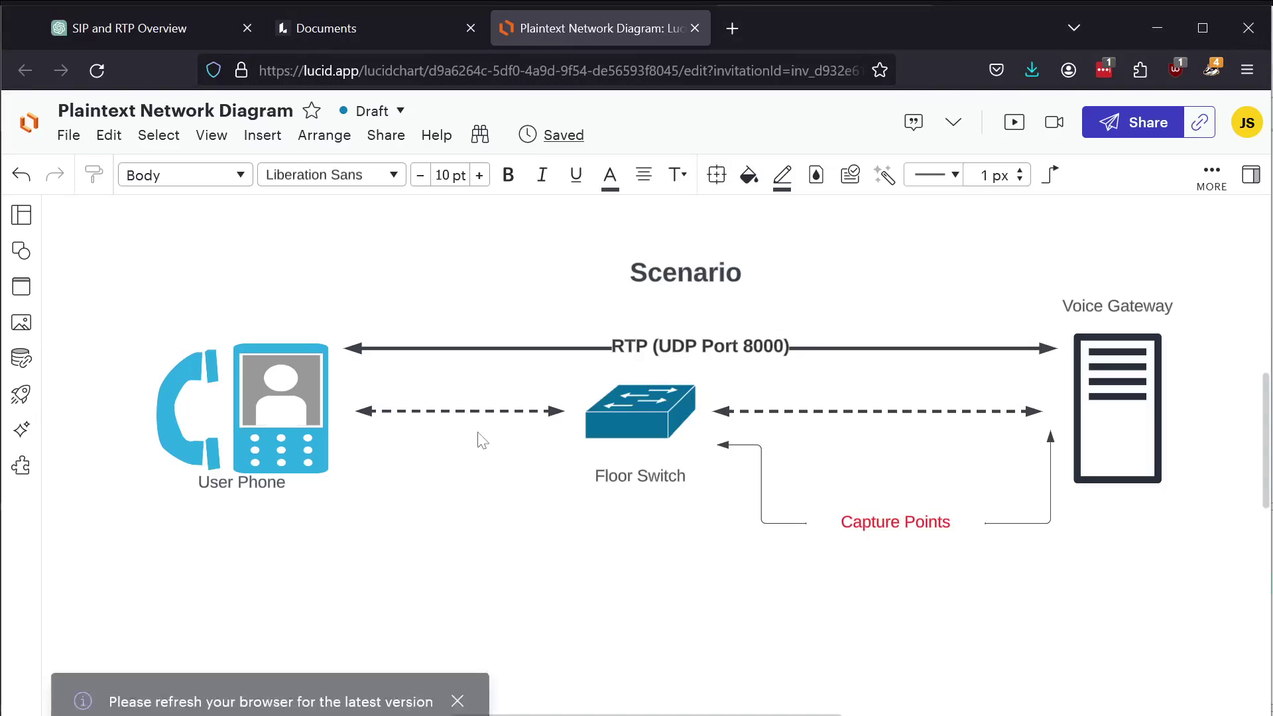
click(119, 28)
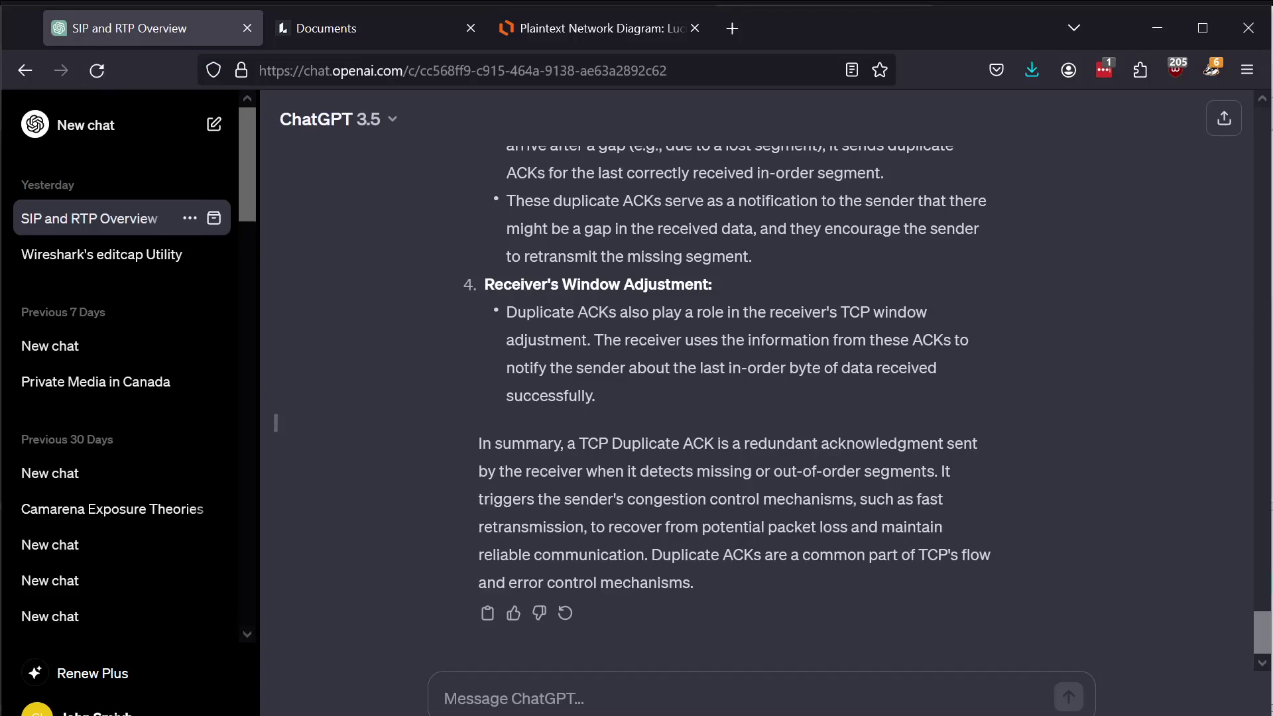
key(alt+Tab)
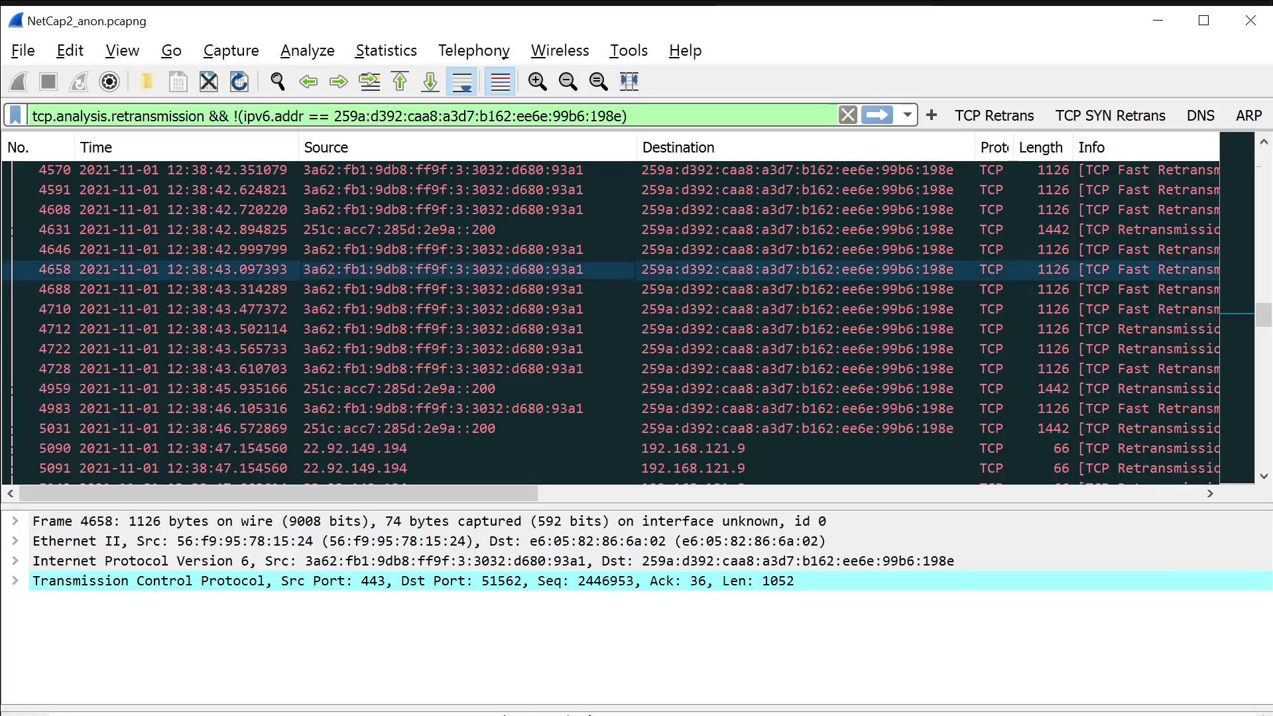
key(alt+Tab)
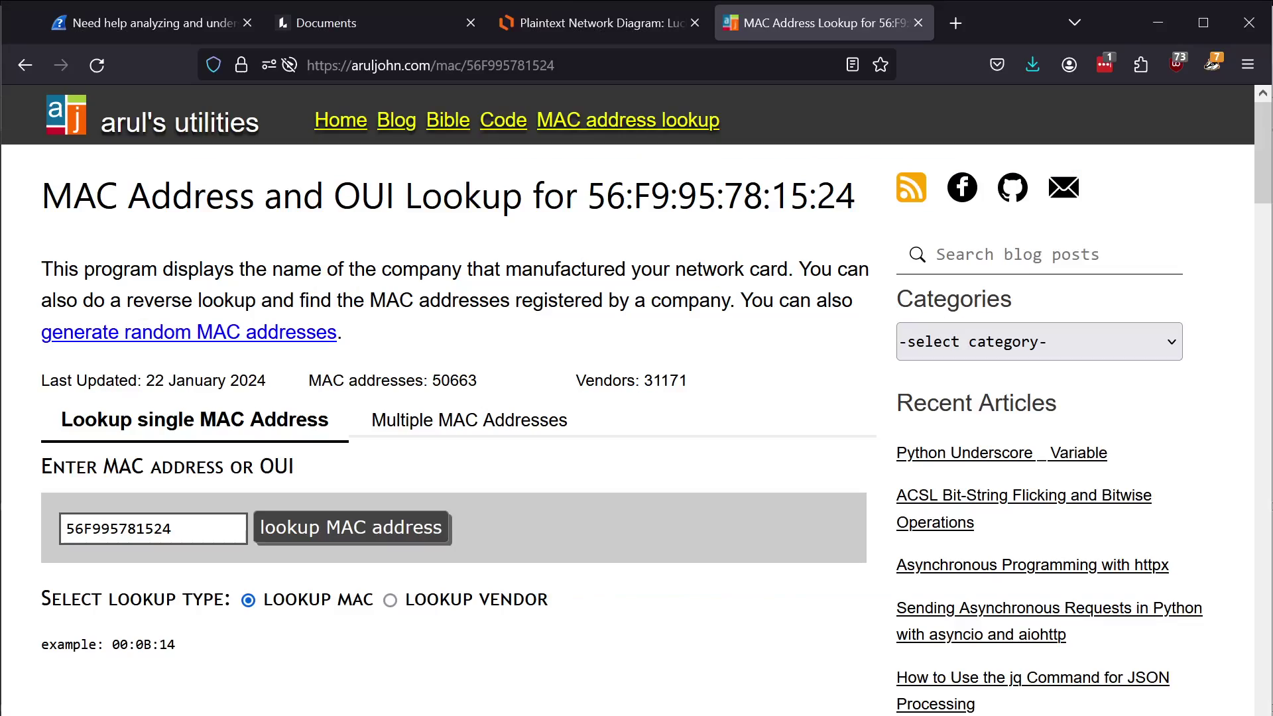
click(563, 19)
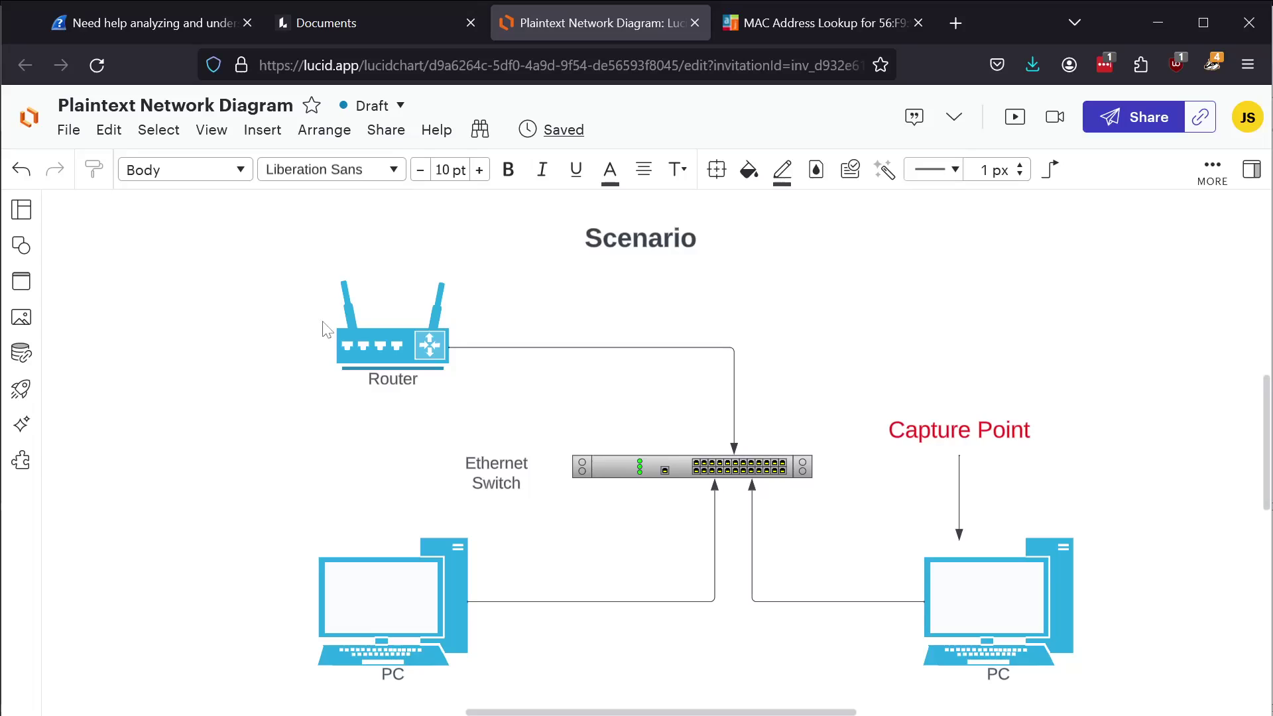
key(alt+Tab)
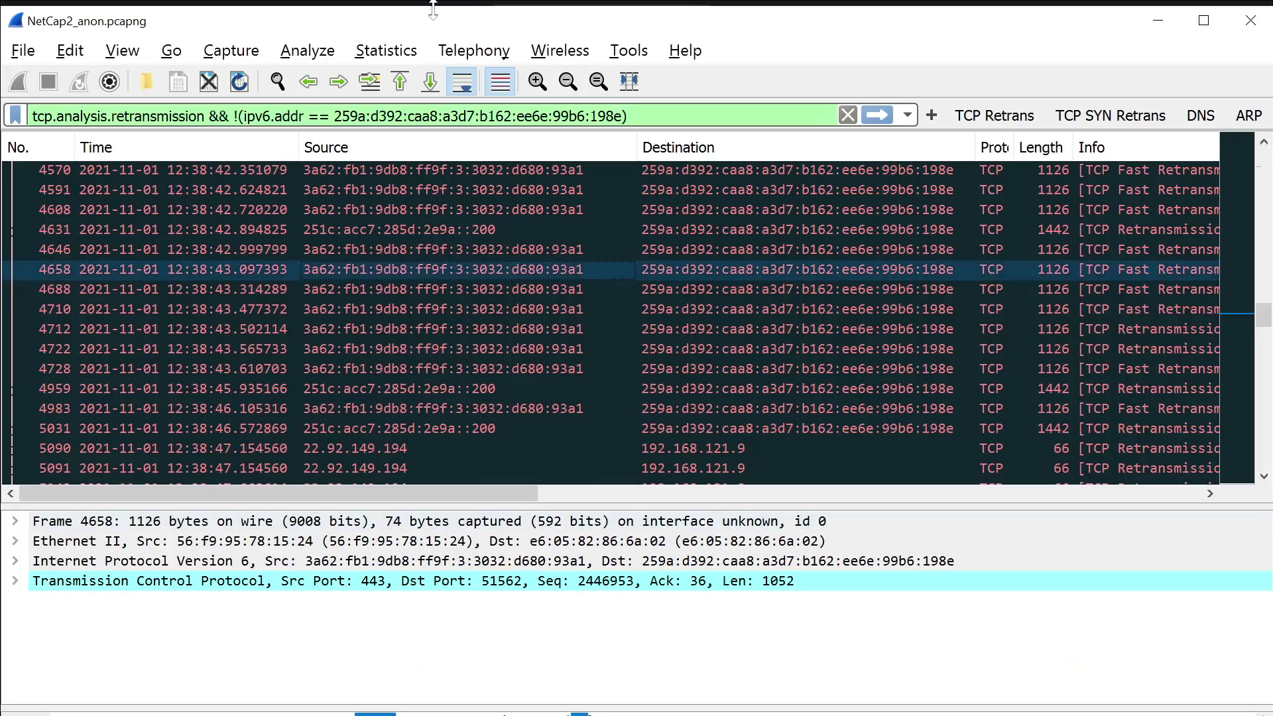
Replace the excluded address in the filter with packet 4658's IPv6 source address, 3a62:fb1:9db8:ff9f:3:3032:d680:93a1, and apply the filter.
click(14, 561)
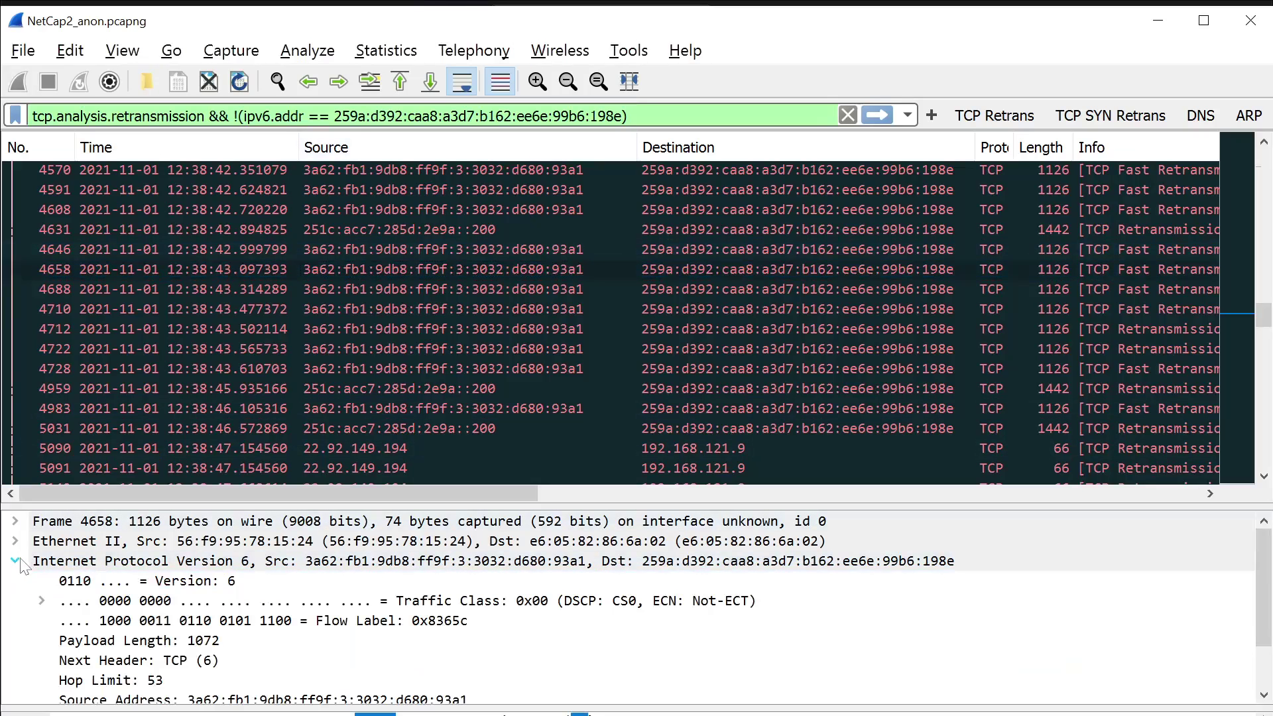
scroll(491, 628, down, 1)
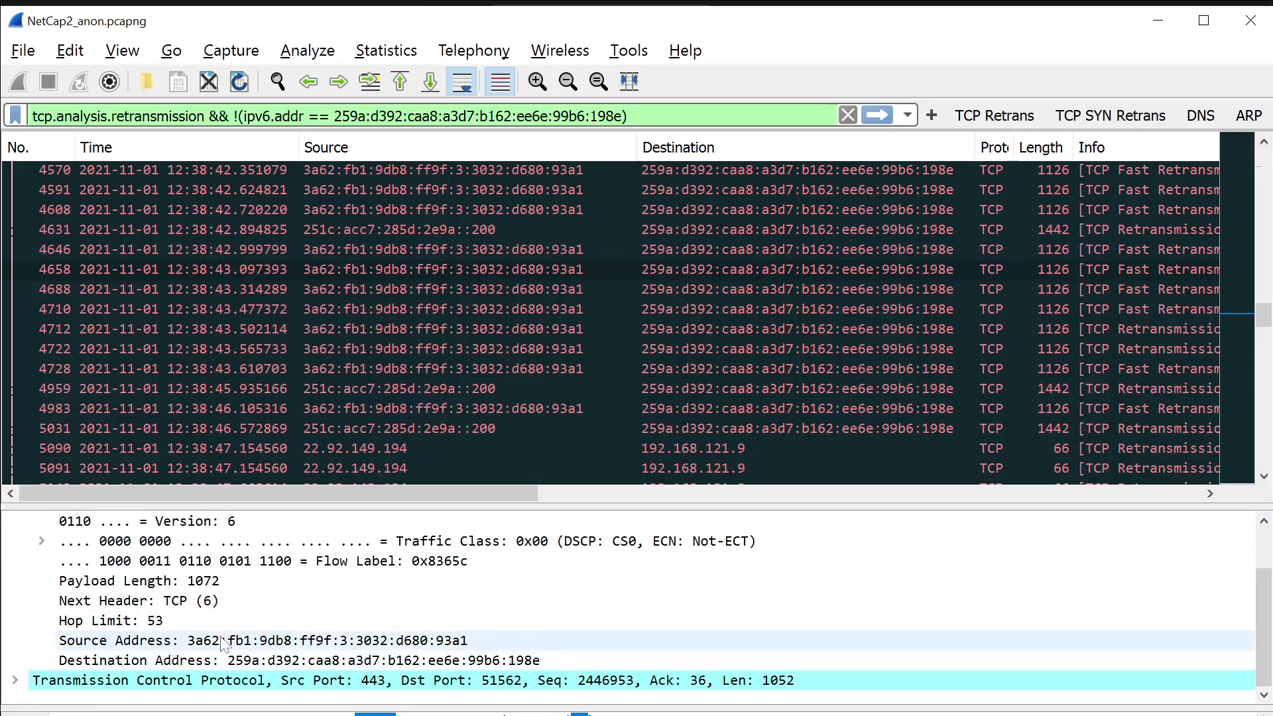
right_click(451, 640)
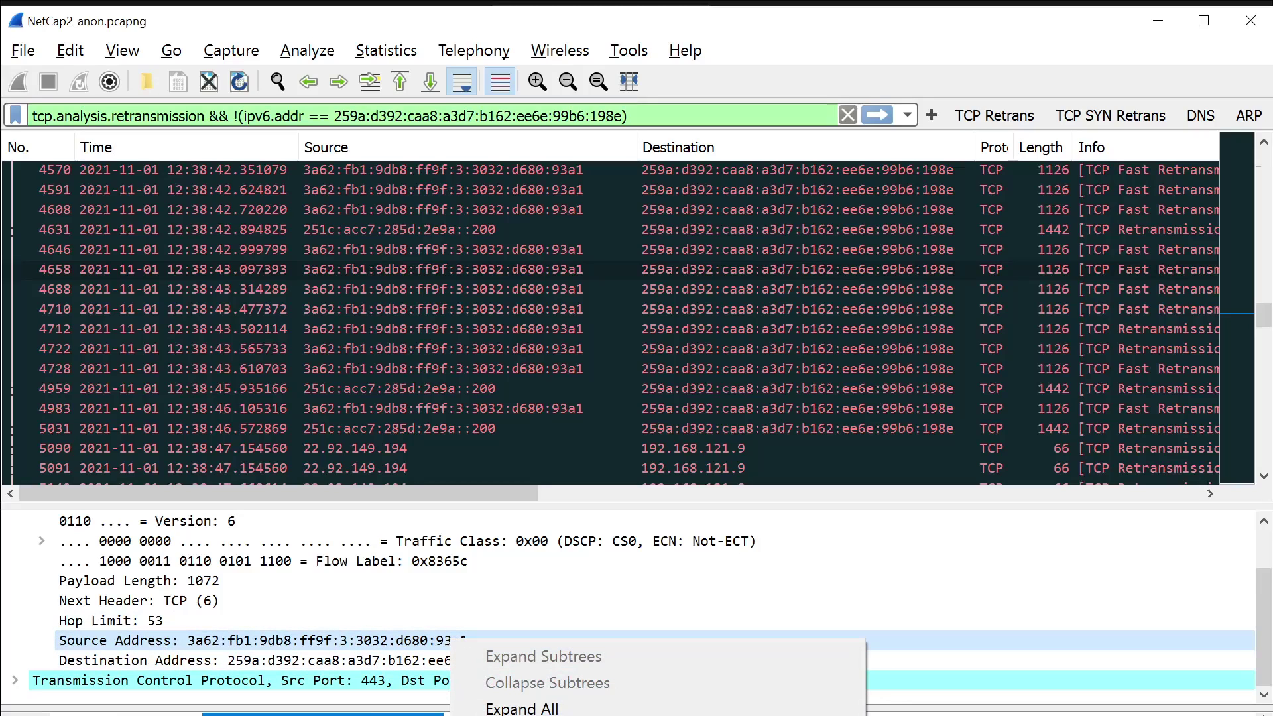
key(Escape)
drag(615, 116, 333, 116)
text(3a62:fb1:9db8:ff9f:3:3032:d680:93a1)
key(Delete)
key(Return)
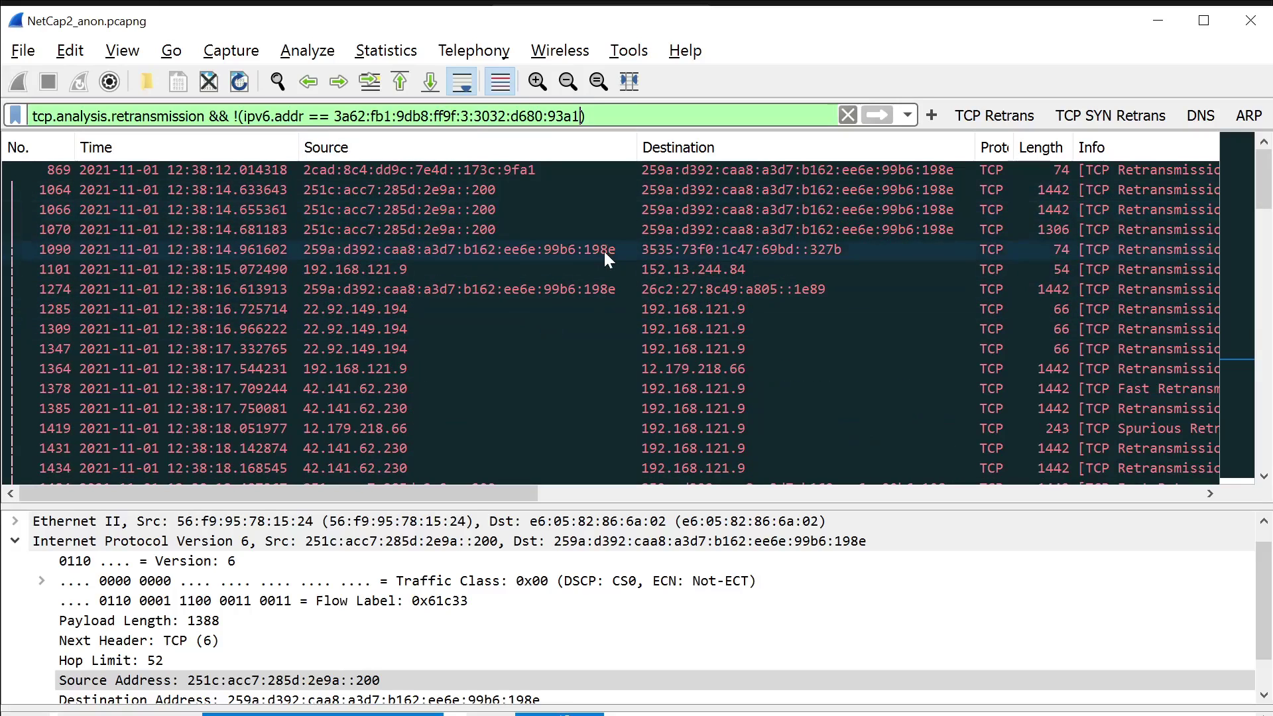
Examine the source and destination addresses of the retransmissions not involving 93a1, selecting packets 1378 and 1431.
scroll(604, 251, down, 15)
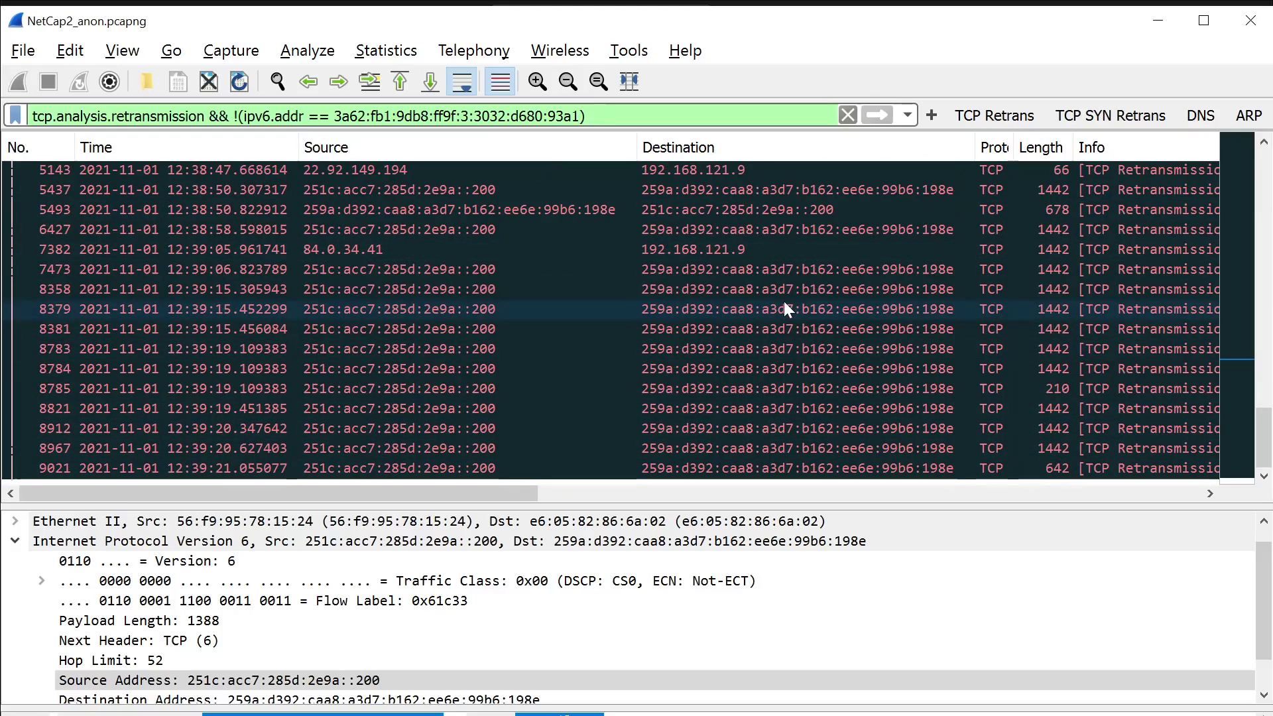
scroll(654, 276, up, 15)
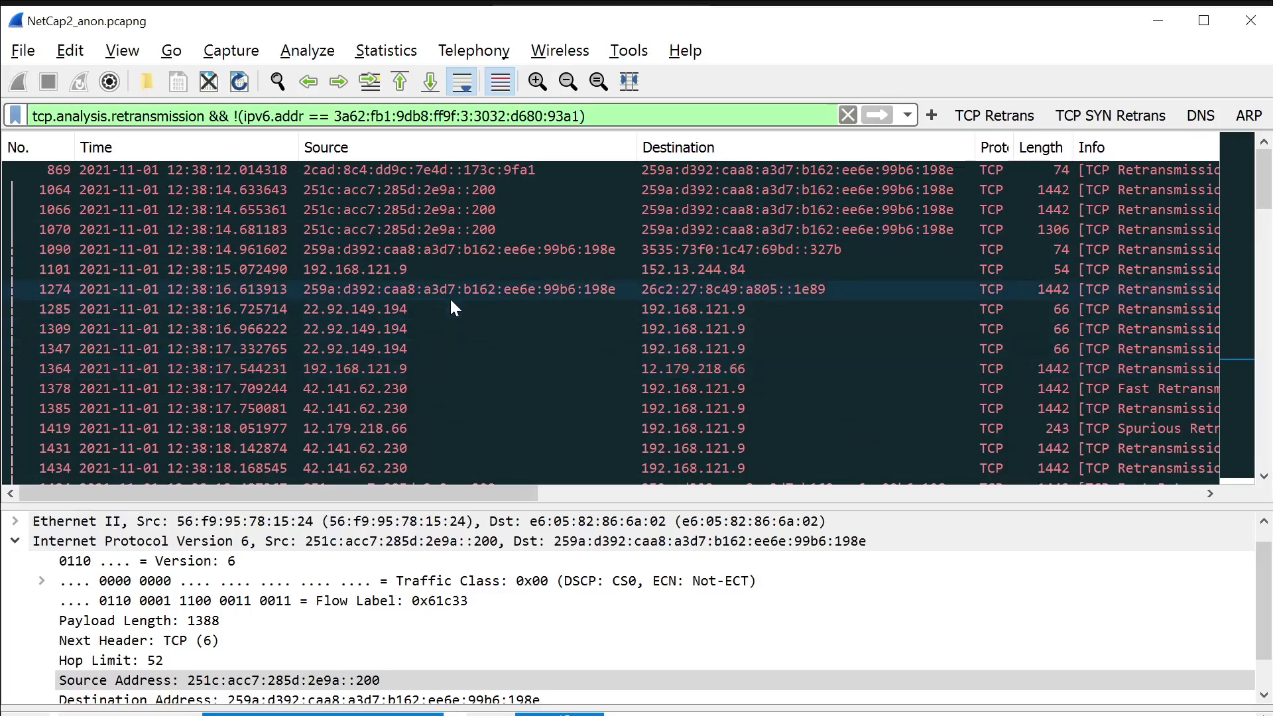
click(441, 396)
scroll(449, 423, down, 10)
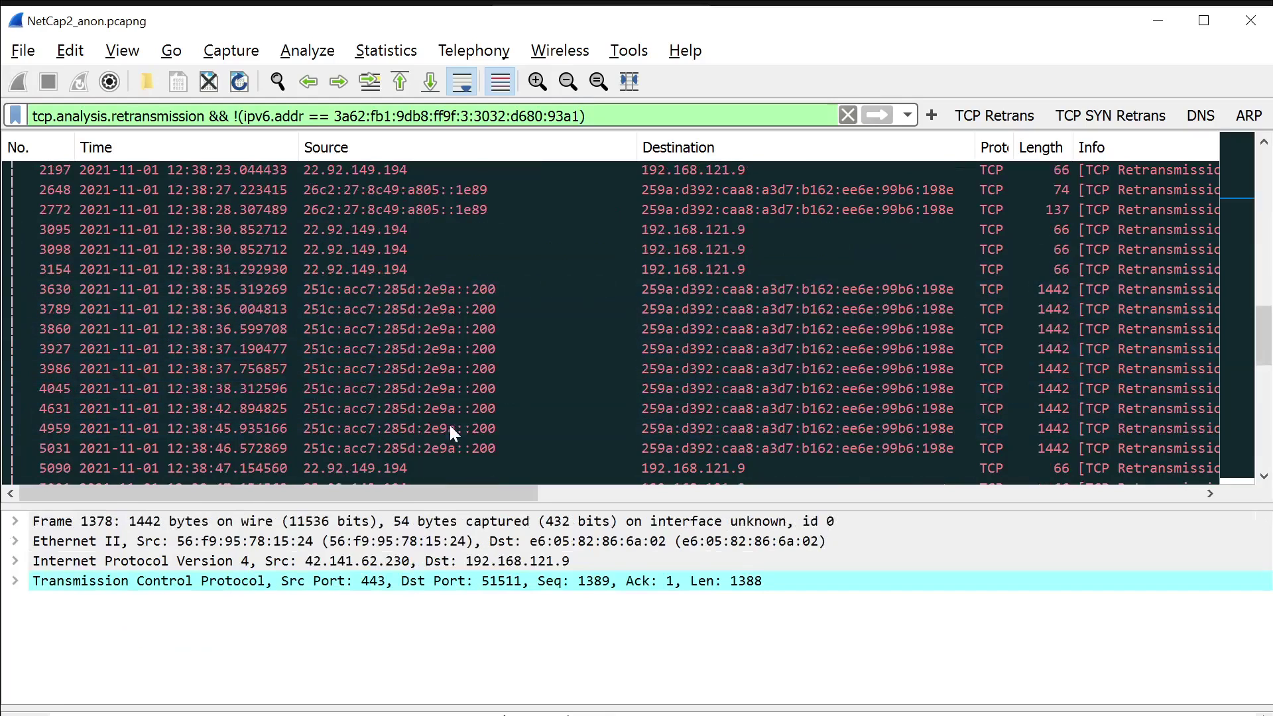
scroll(508, 328, down, 5)
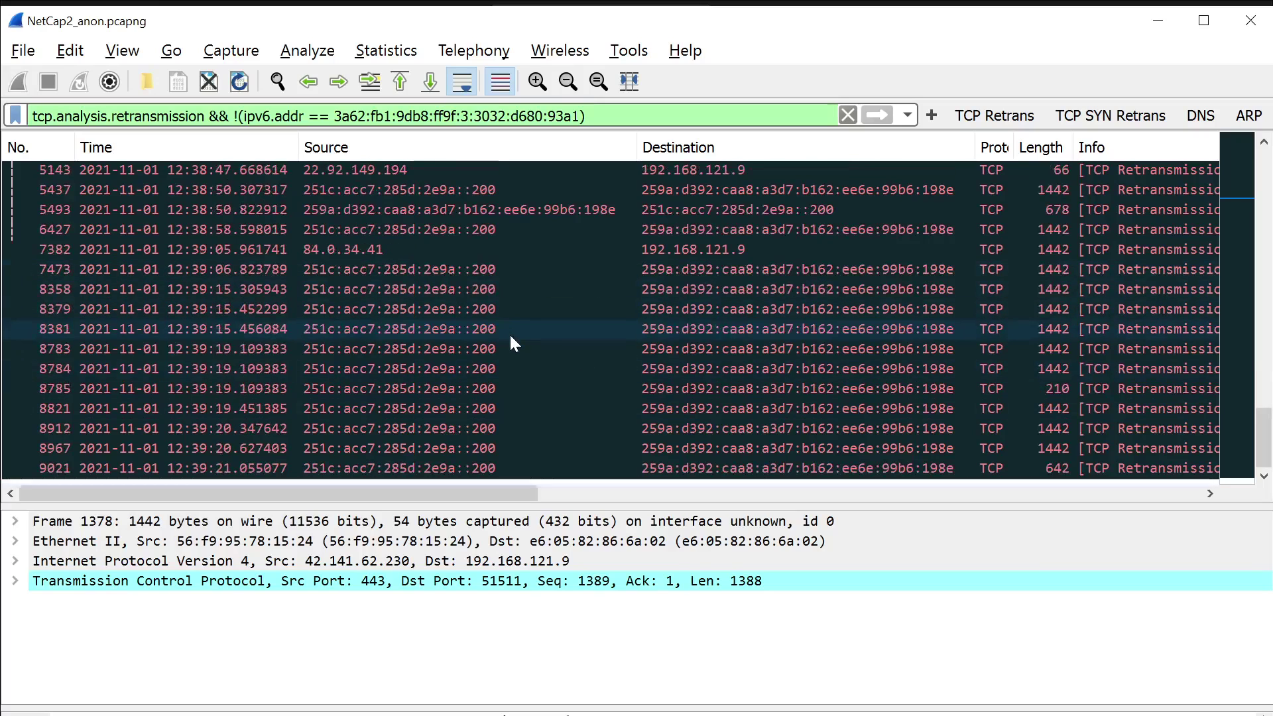
scroll(511, 344, up, 15)
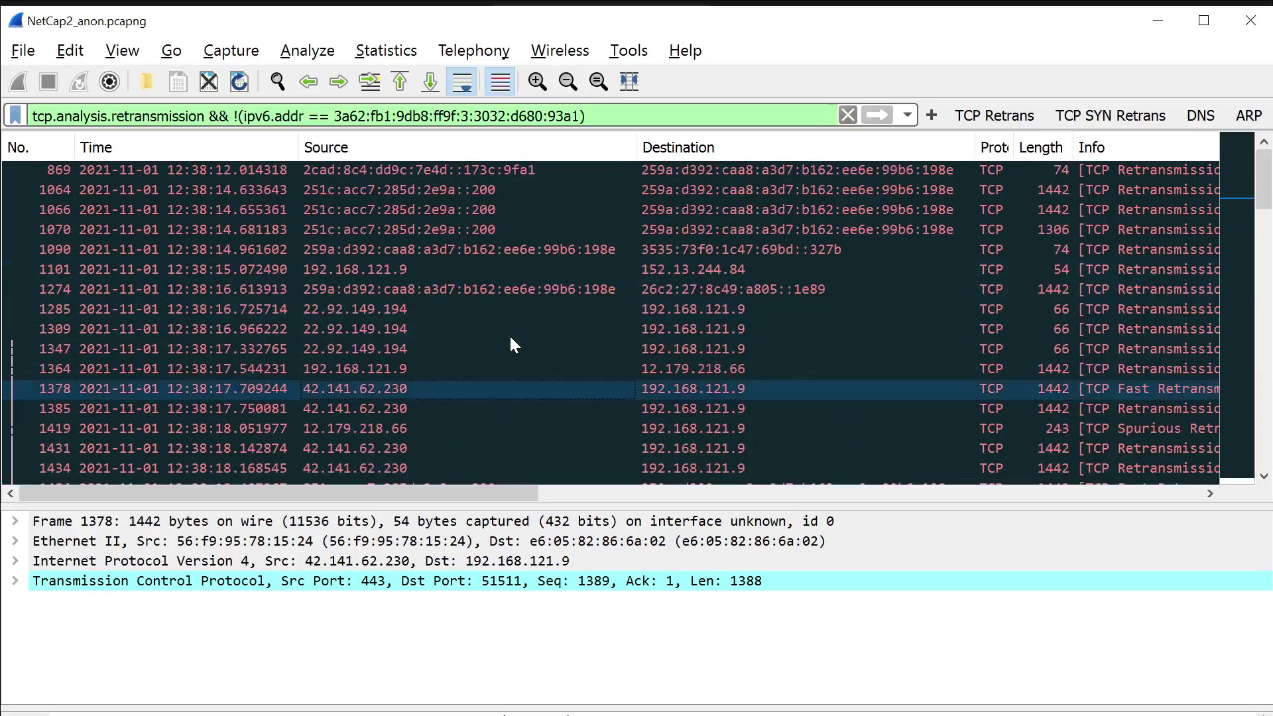
scroll(537, 400, down, 4)
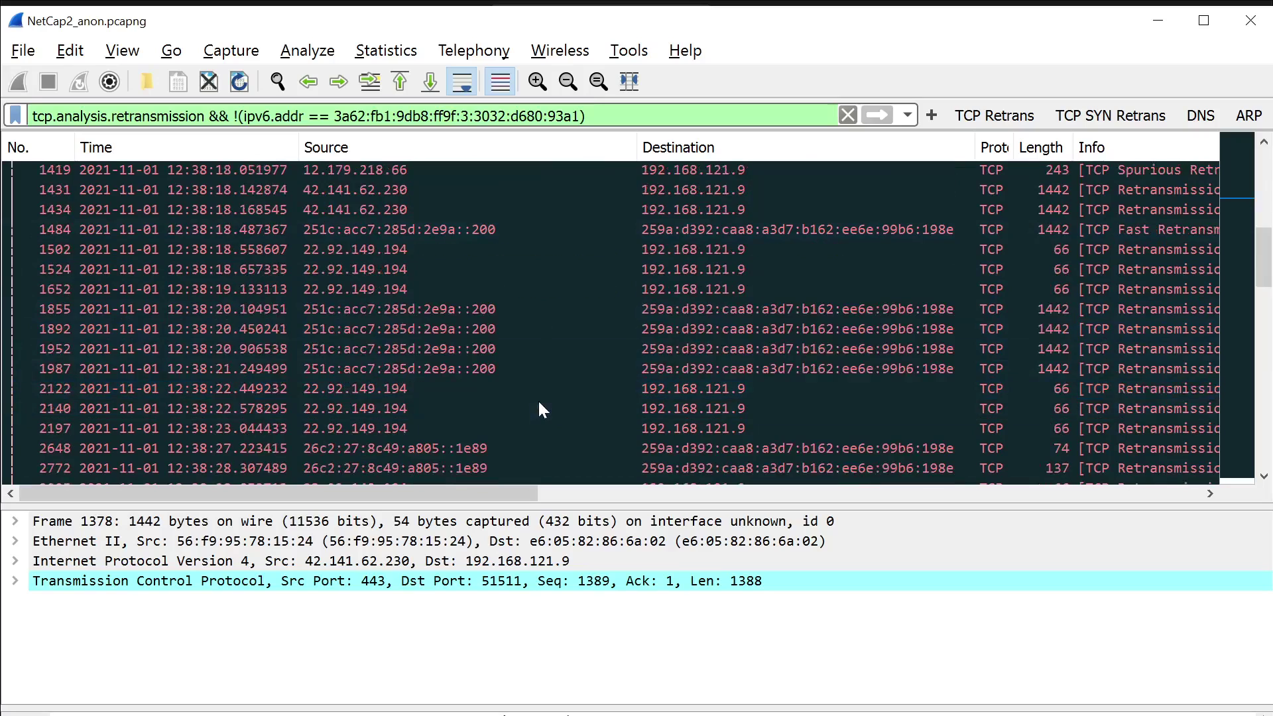
click(411, 203)
click(411, 191)
scroll(512, 418, down, 10)
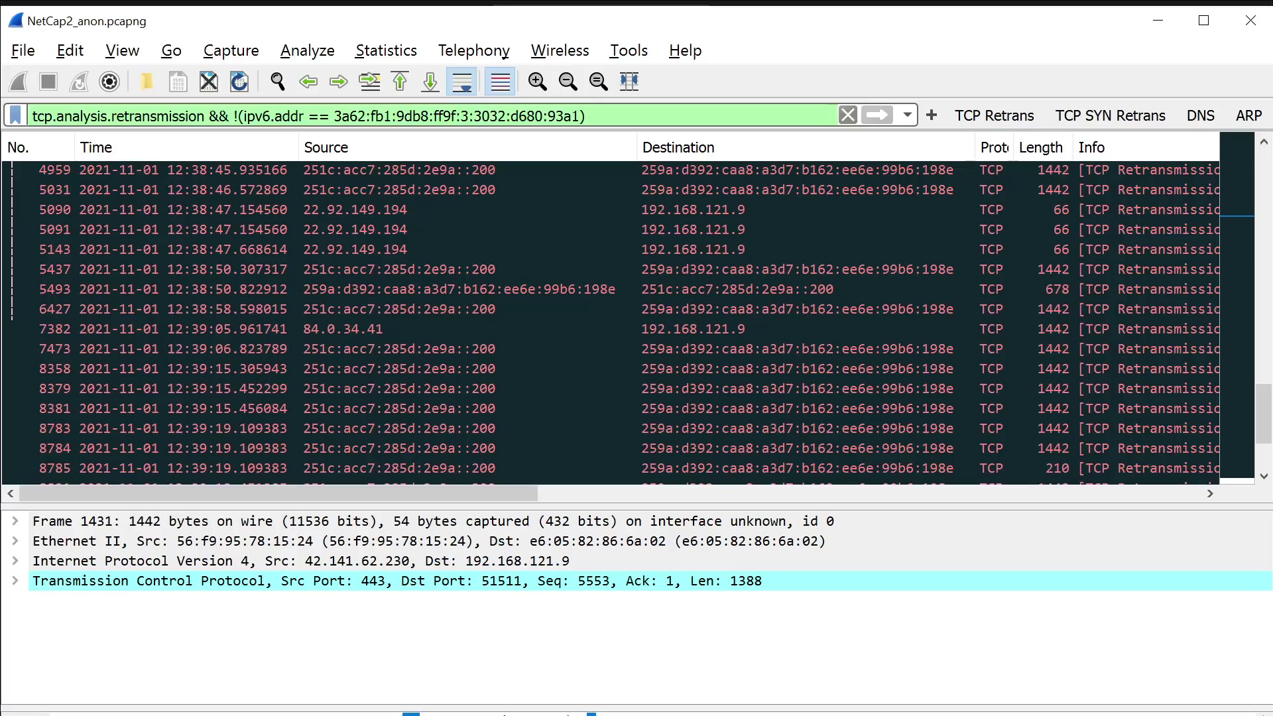
Add the Notepad finding "Looks like TCP retransmissions to other addresses on the internet, implying a systemic issue for all traffic into the LAN".
key(alt+Tab)
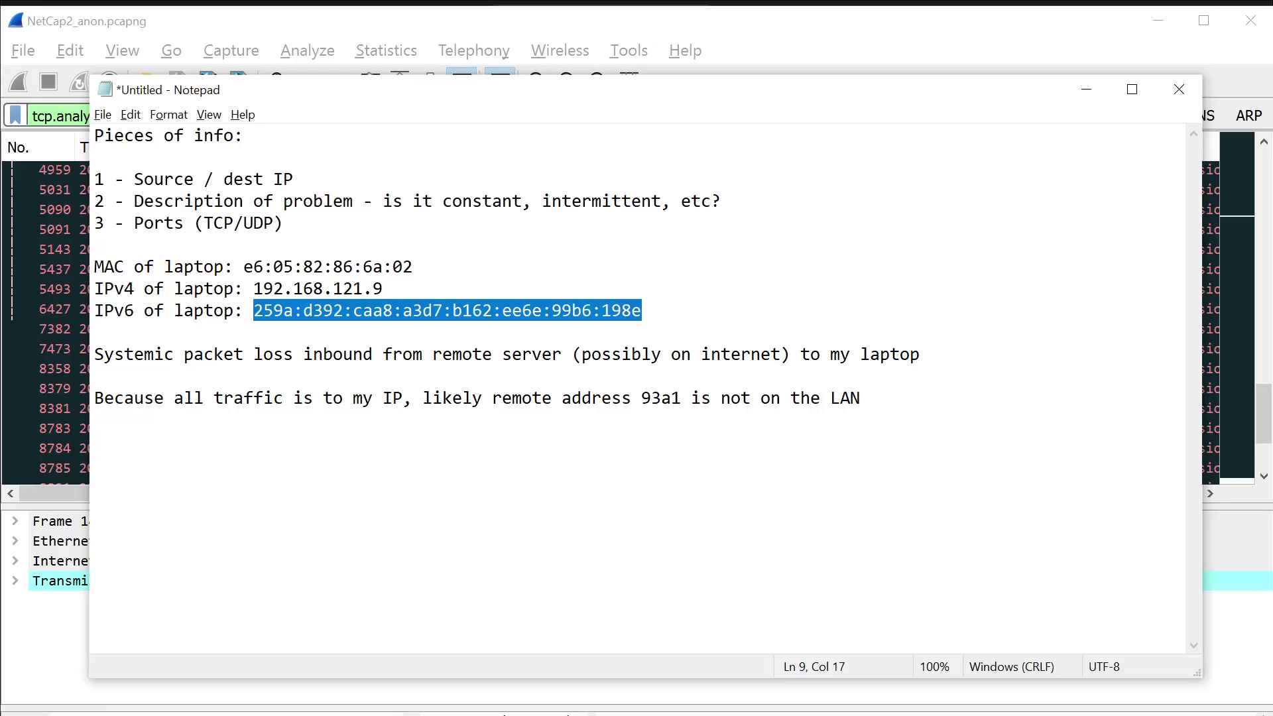
click(861, 399)
key(Return)
key(Return)
text(L)
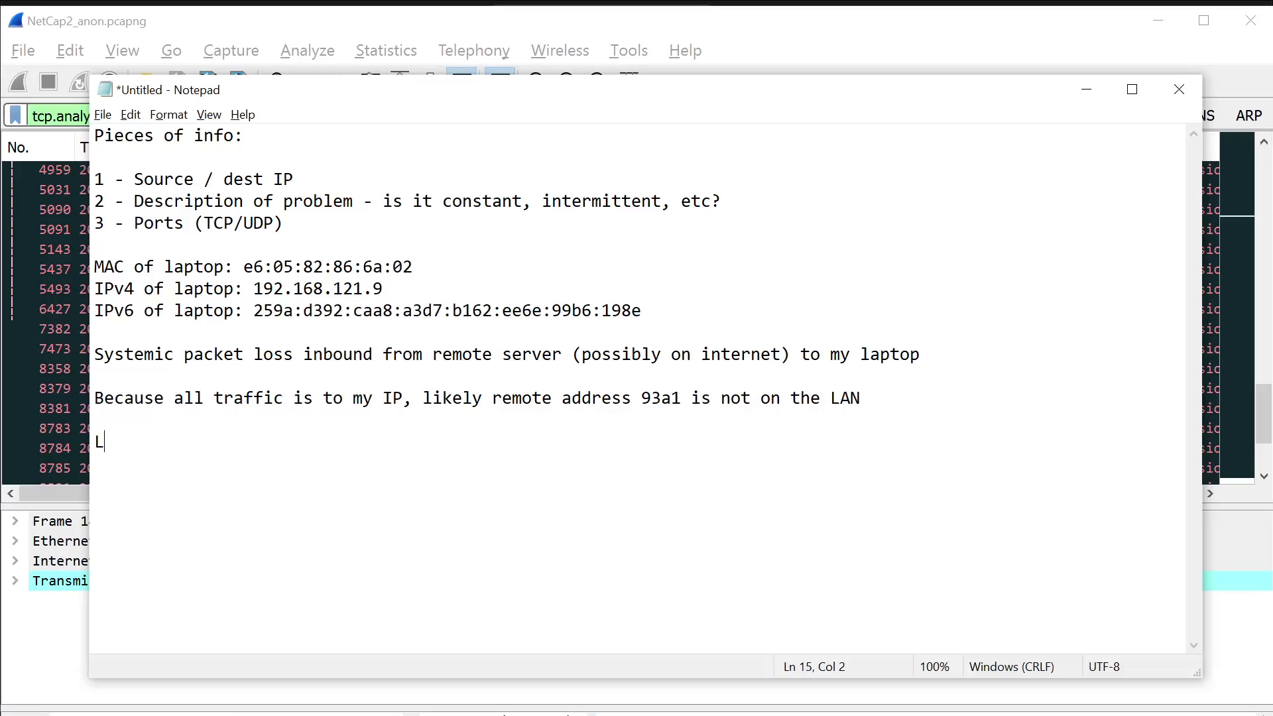
text(ooks like TCP)
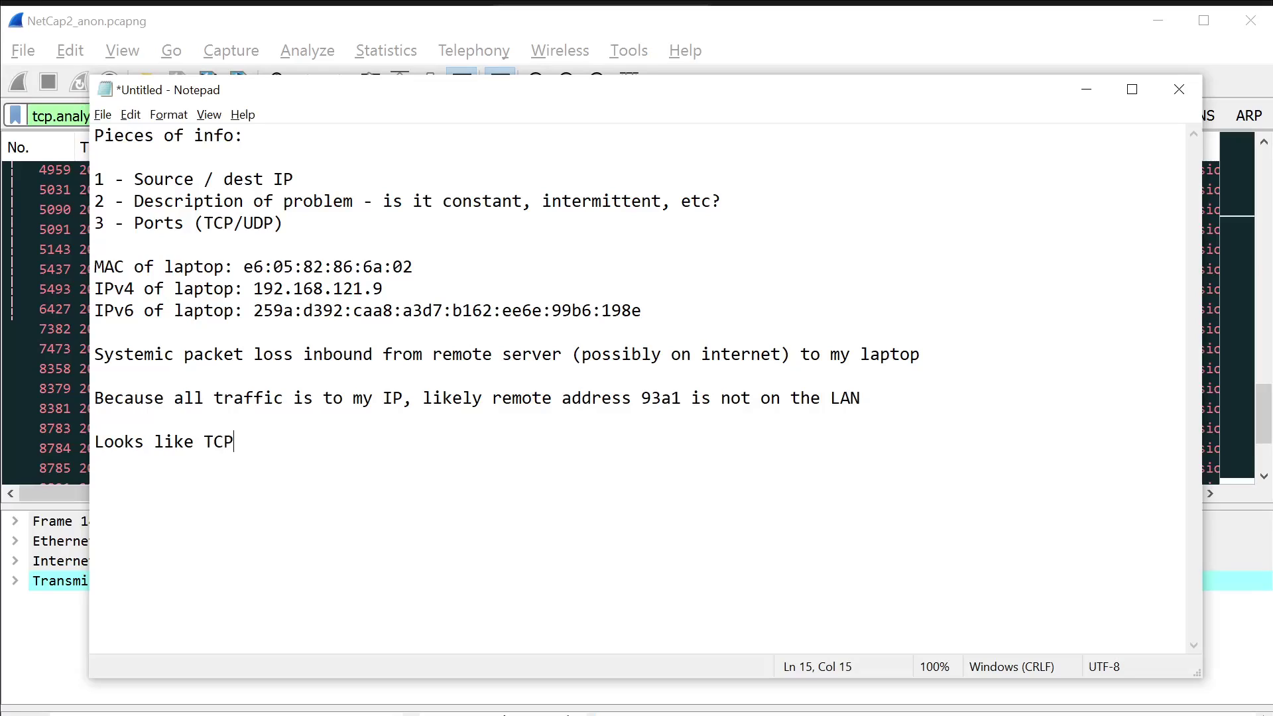
text( retransmissions to other)
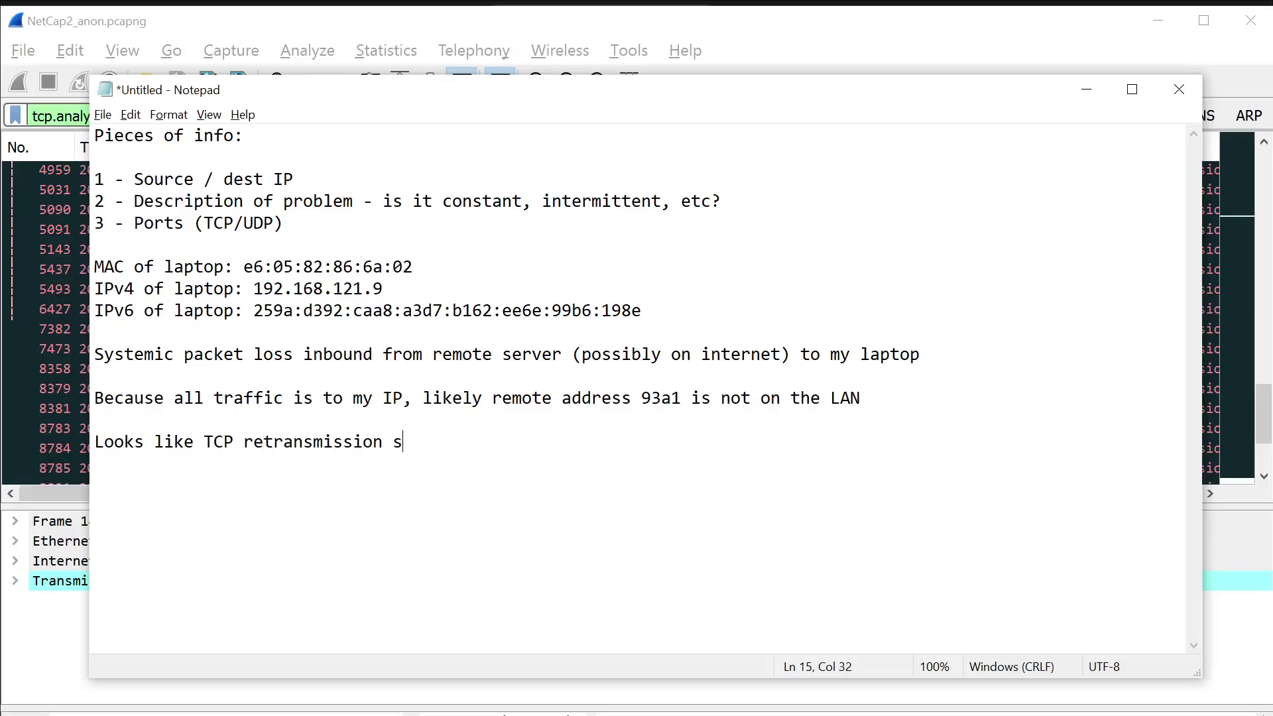
text( addresses on teh)
text( int)
key(BackSpace)
key(BackSpace)
key(BackSpace)
key(BackSpace)
key(BackSpace)
key(BackSpace)
text(he inte)
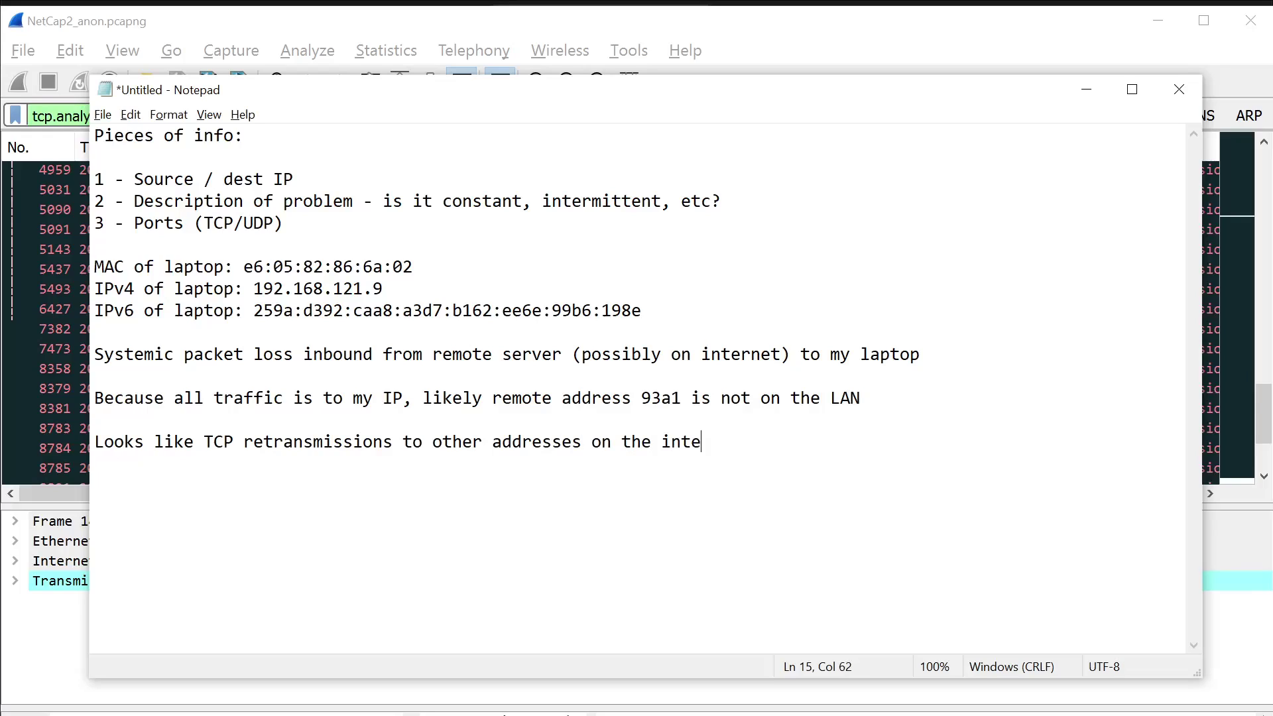
text(rnet, implying a systemic issue for all traffic into the LAN)
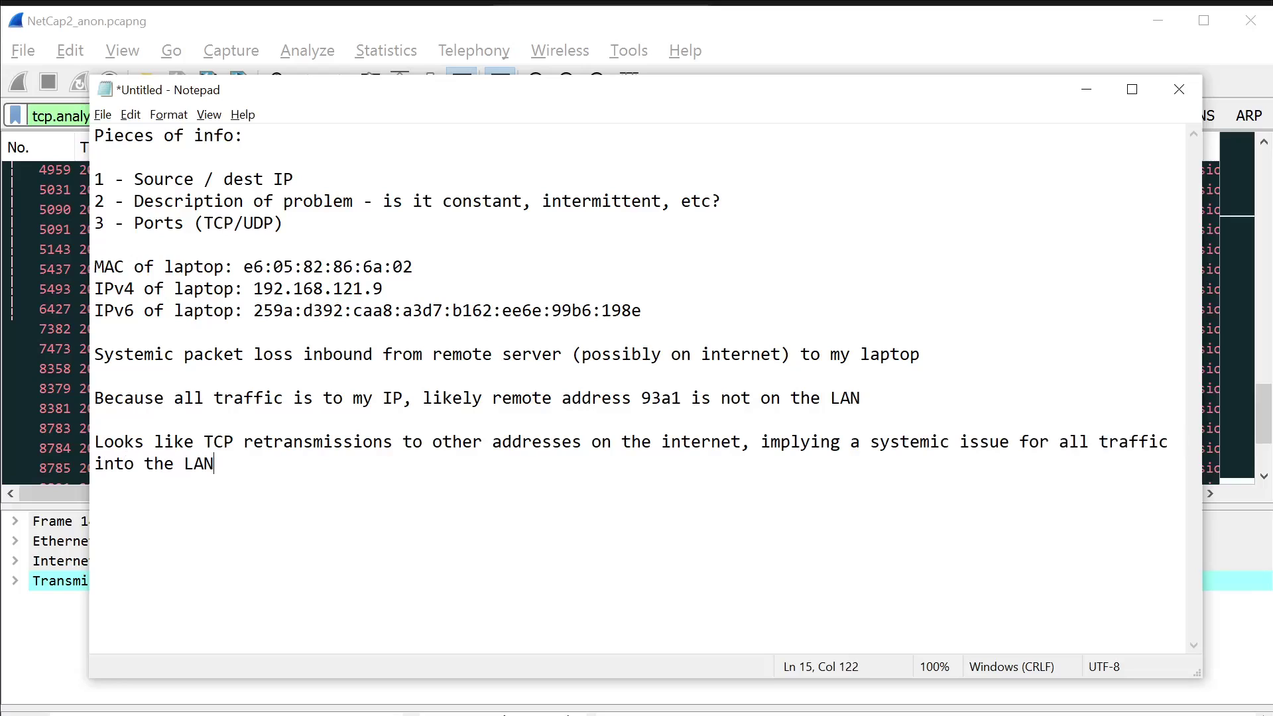
Return to Wireshark, select packet 8379 and recheck the direction of the filtered retransmissions from the first to the last packet.
key(alt+Tab)
click(869, 391)
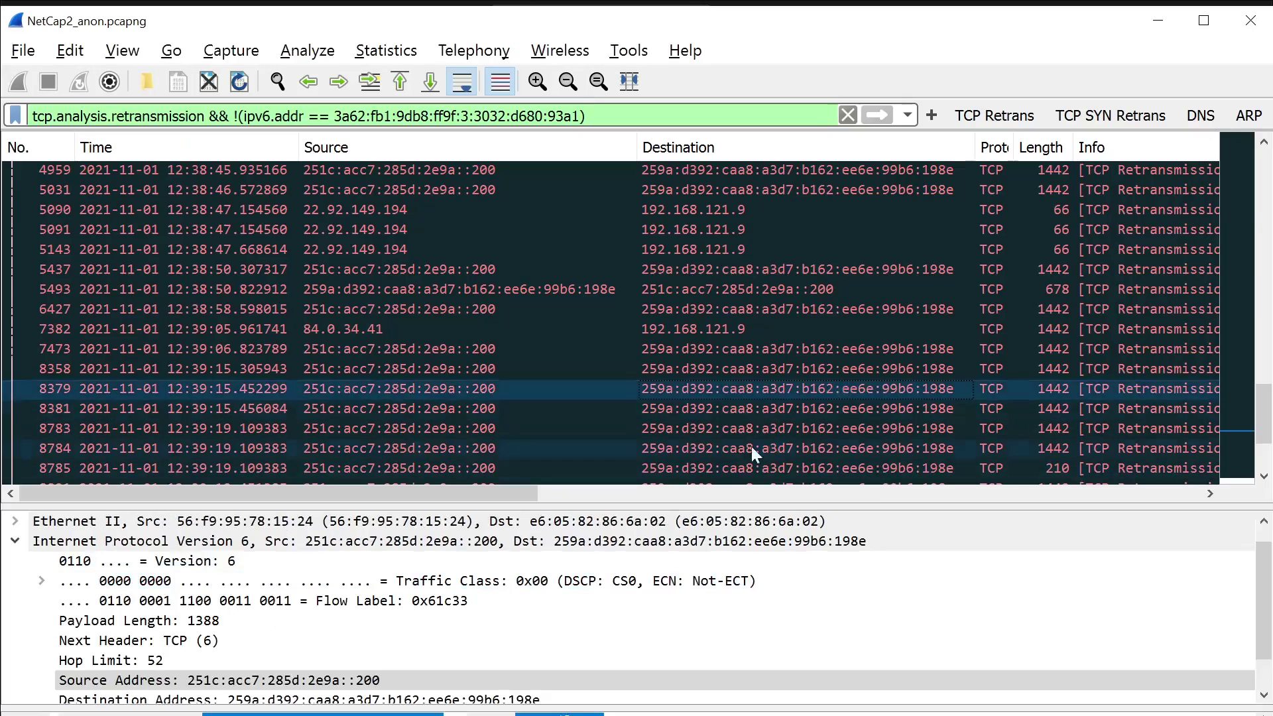
scroll(736, 444, up, 20)
scroll(736, 445, down, 20)
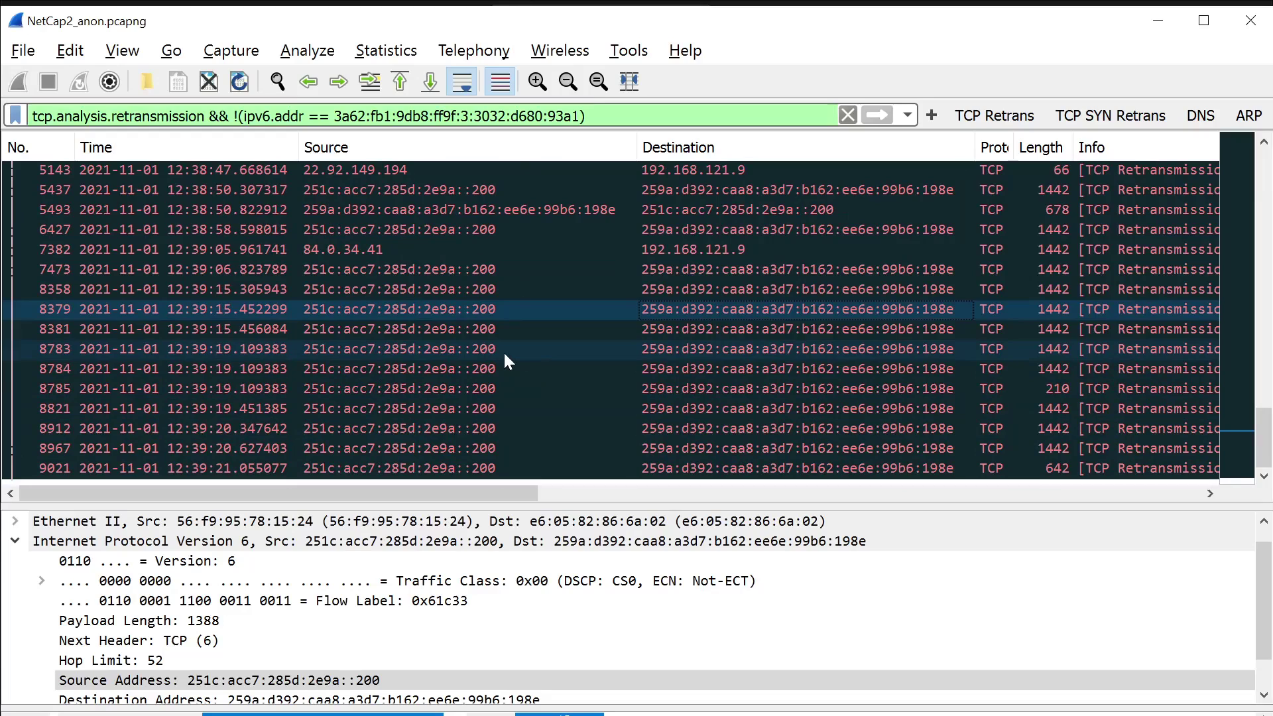
scroll(504, 356, up, 20)
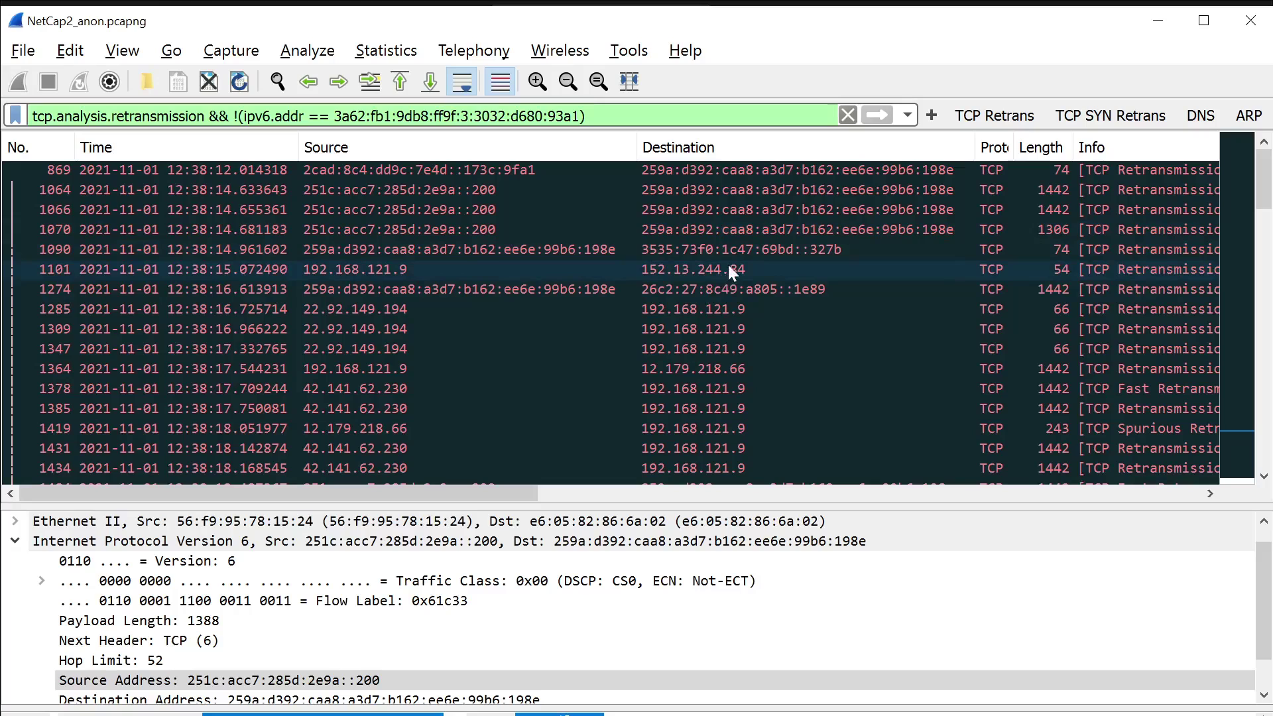
scroll(722, 273, down, 20)
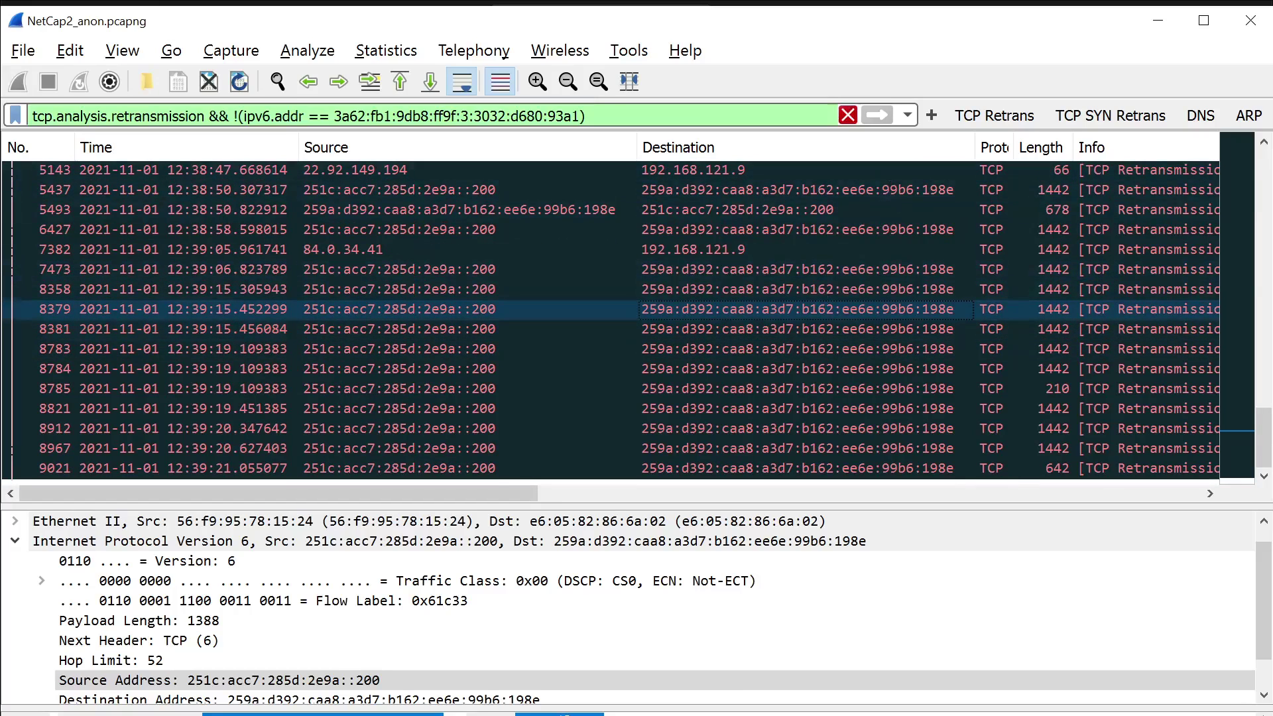
Clear the display filter and scan the unfiltered packets from around packet 9506 back to packet 8383.
click(848, 115)
drag(1268, 426, 1268, 491)
scroll(624, 367, up, 20)
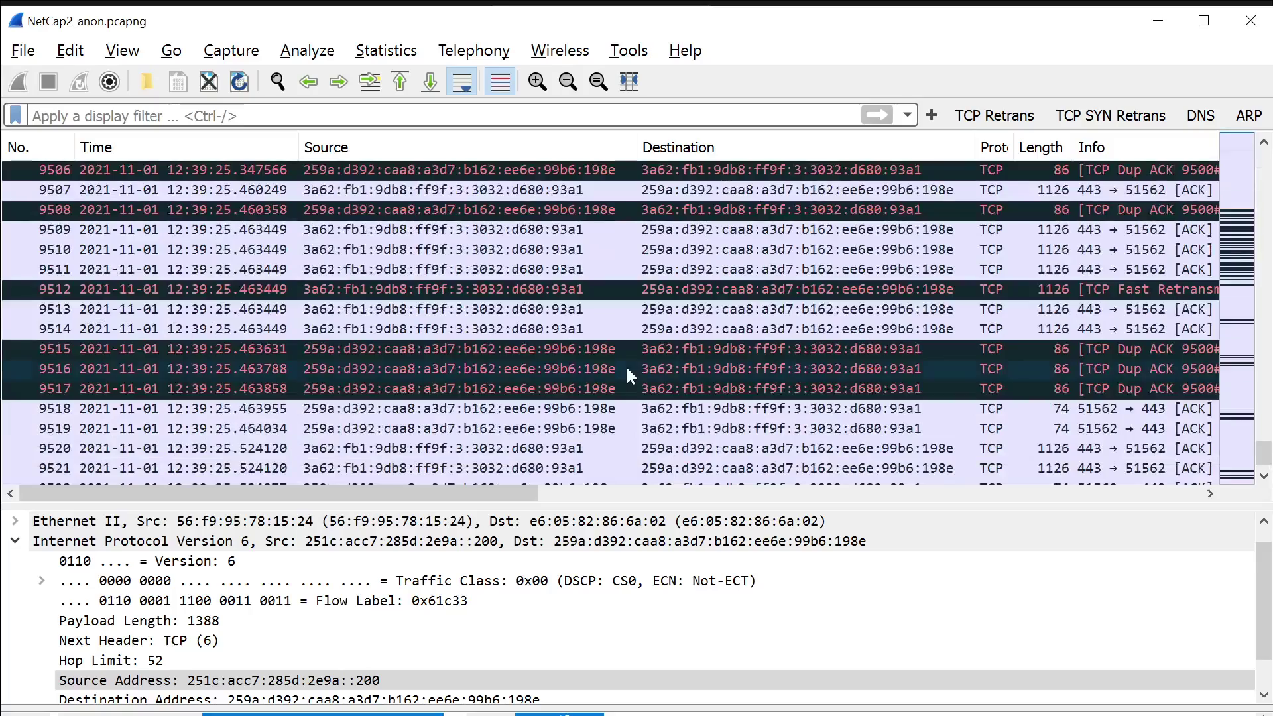
scroll(626, 365, up, 20)
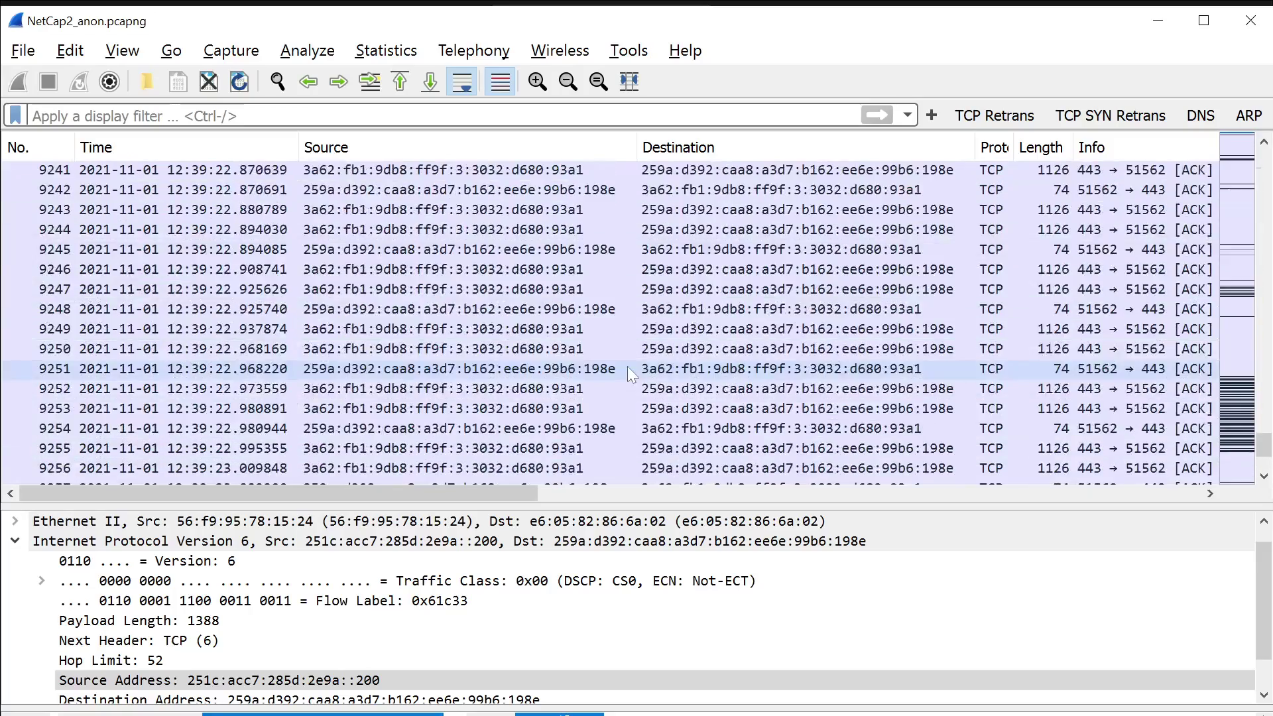
scroll(627, 366, up, 20)
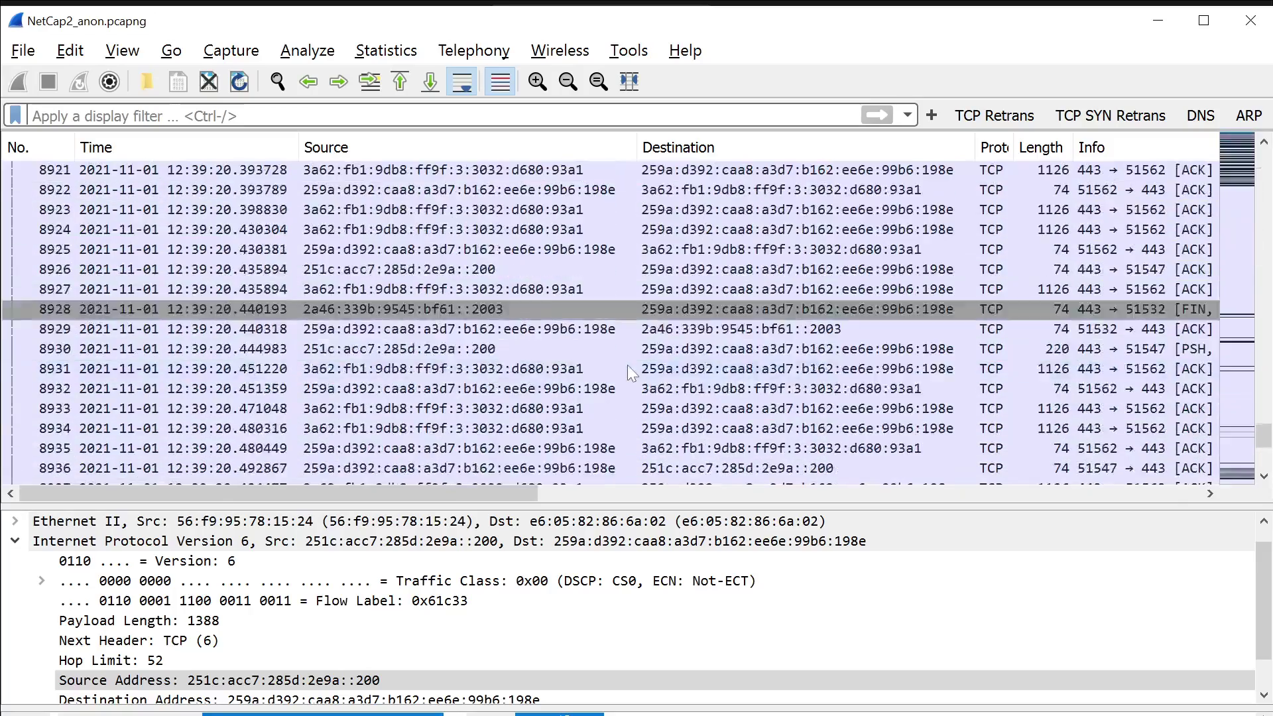
scroll(627, 365, up, 20)
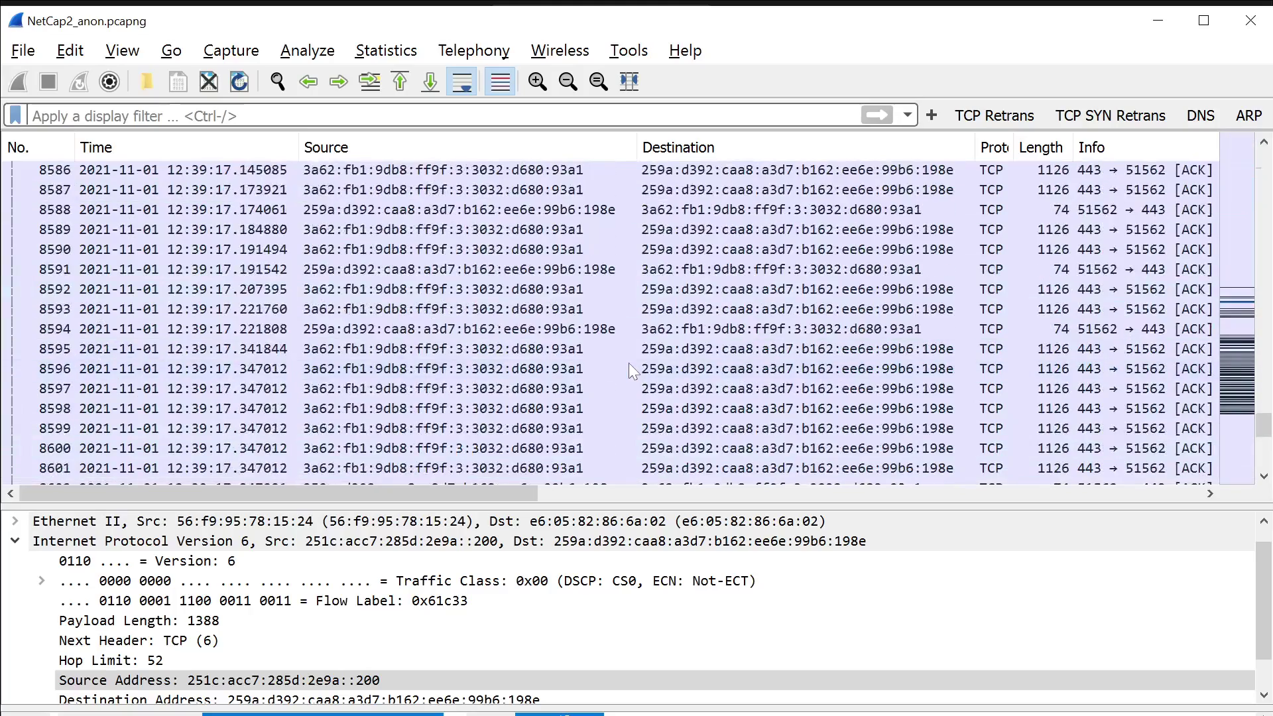
scroll(629, 364, up, 20)
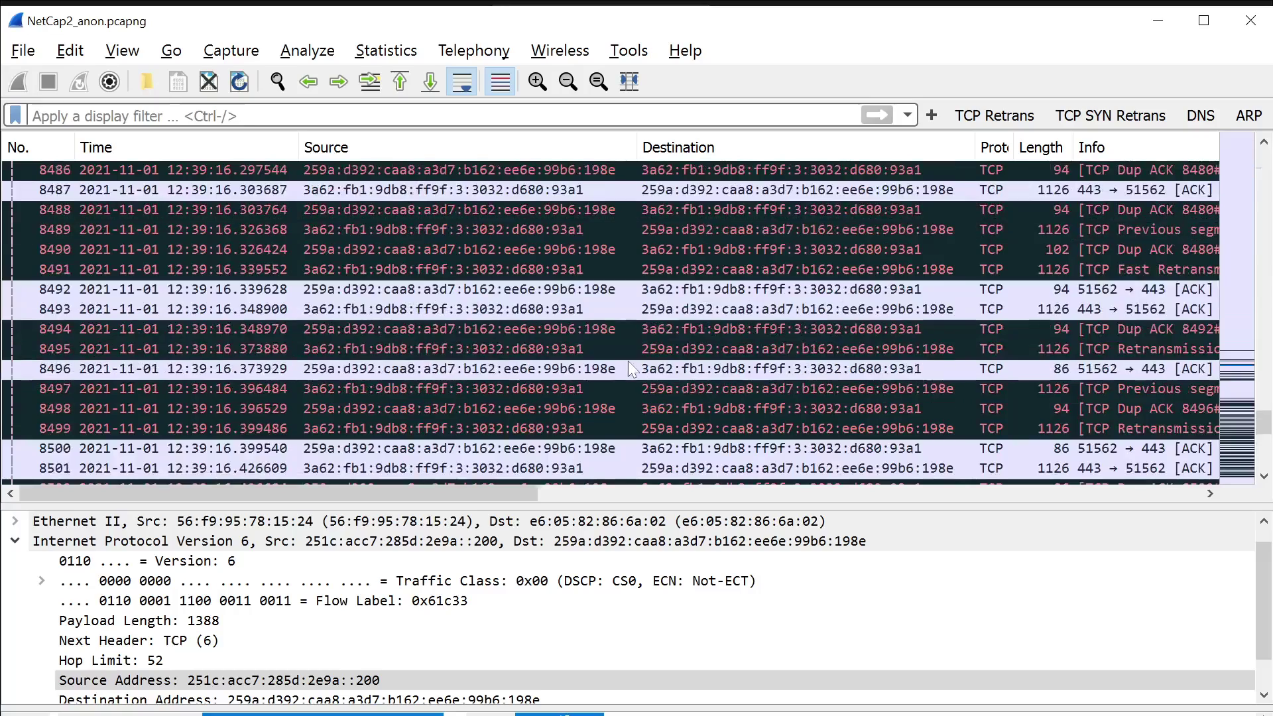
scroll(627, 361, up, 20)
Recall the recent 3a62:fb1:9db8:ff9f:3:3032:d680:93a1 filter that excludes 259a:d392:caa8:a3d7:b162:ee6e:99b6:198e, remove the exclusion, prefix the filter with !!, and apply it.
click(908, 116)
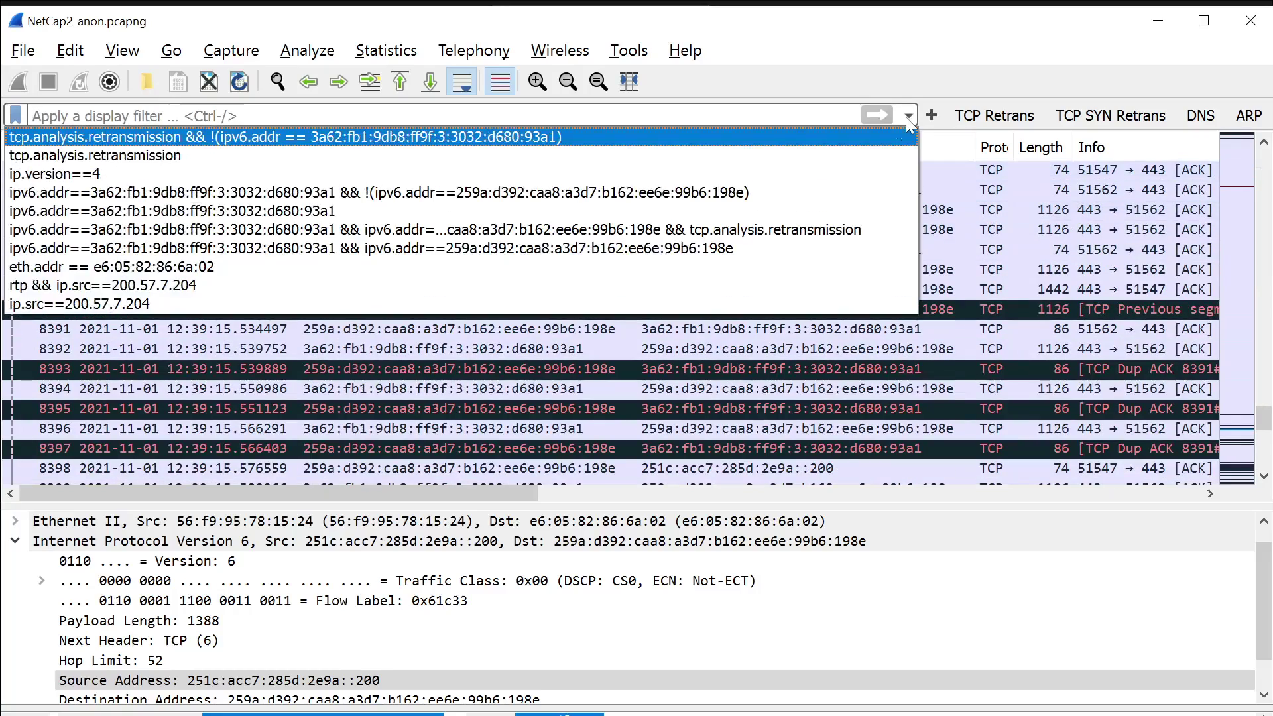
click(656, 193)
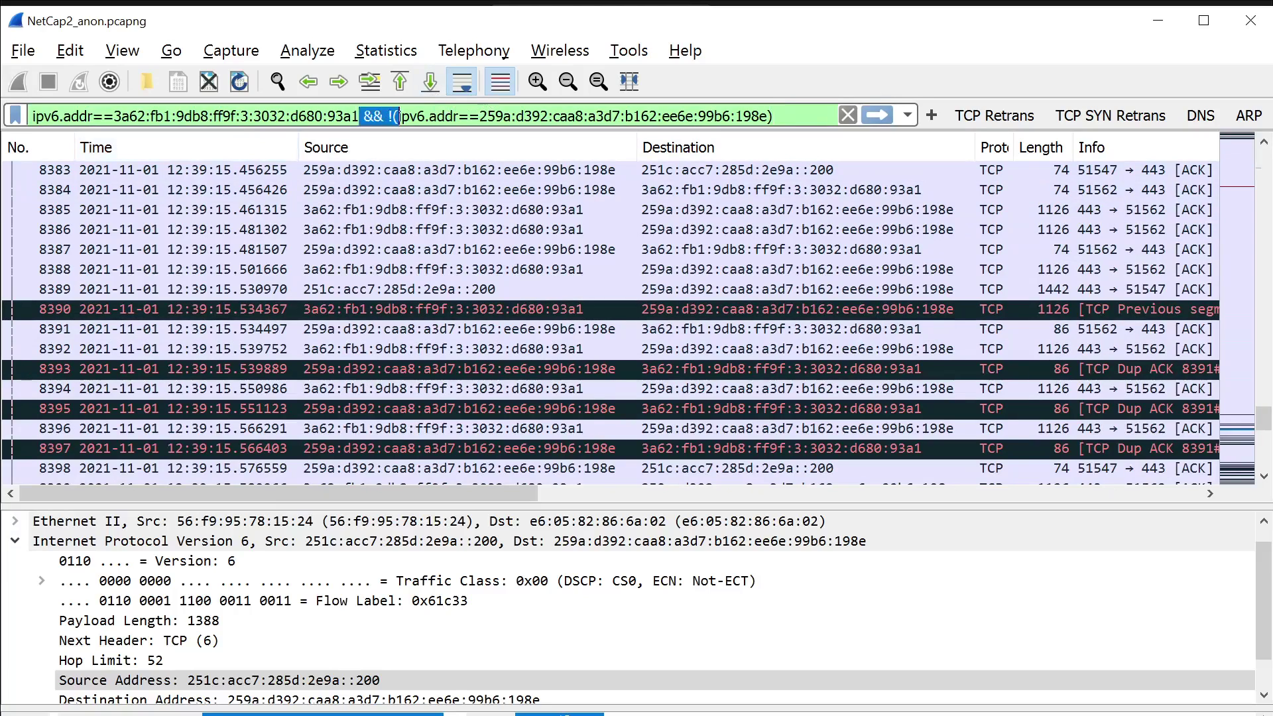
key(shift+Home)
key(Home)
drag(768, 116, 388, 116)
drag(784, 116, 359, 116)
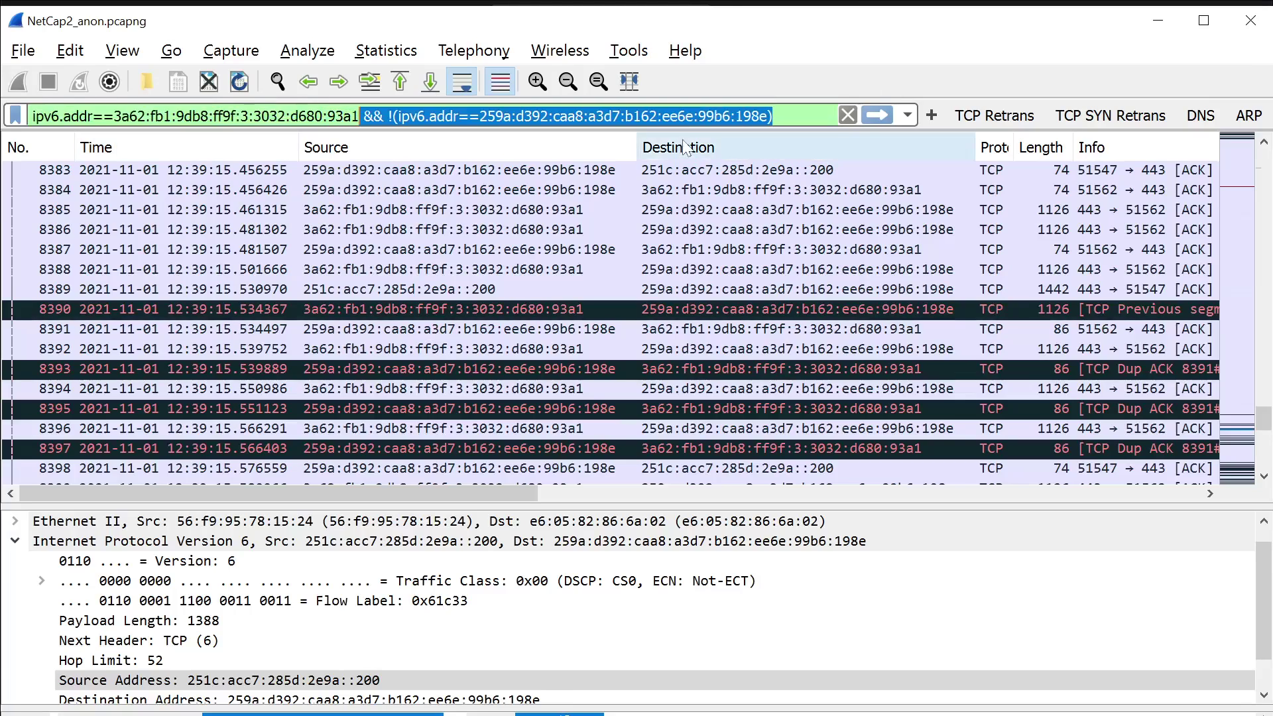
key(BackSpace)
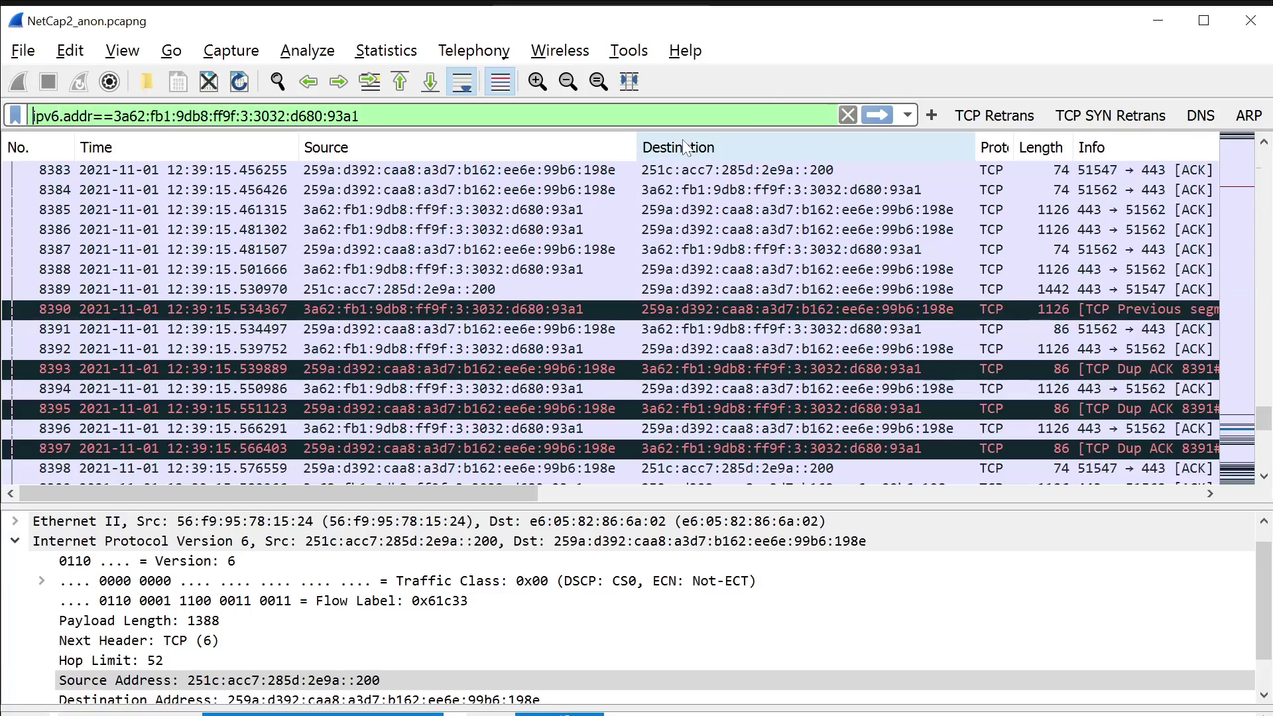
text(!!)
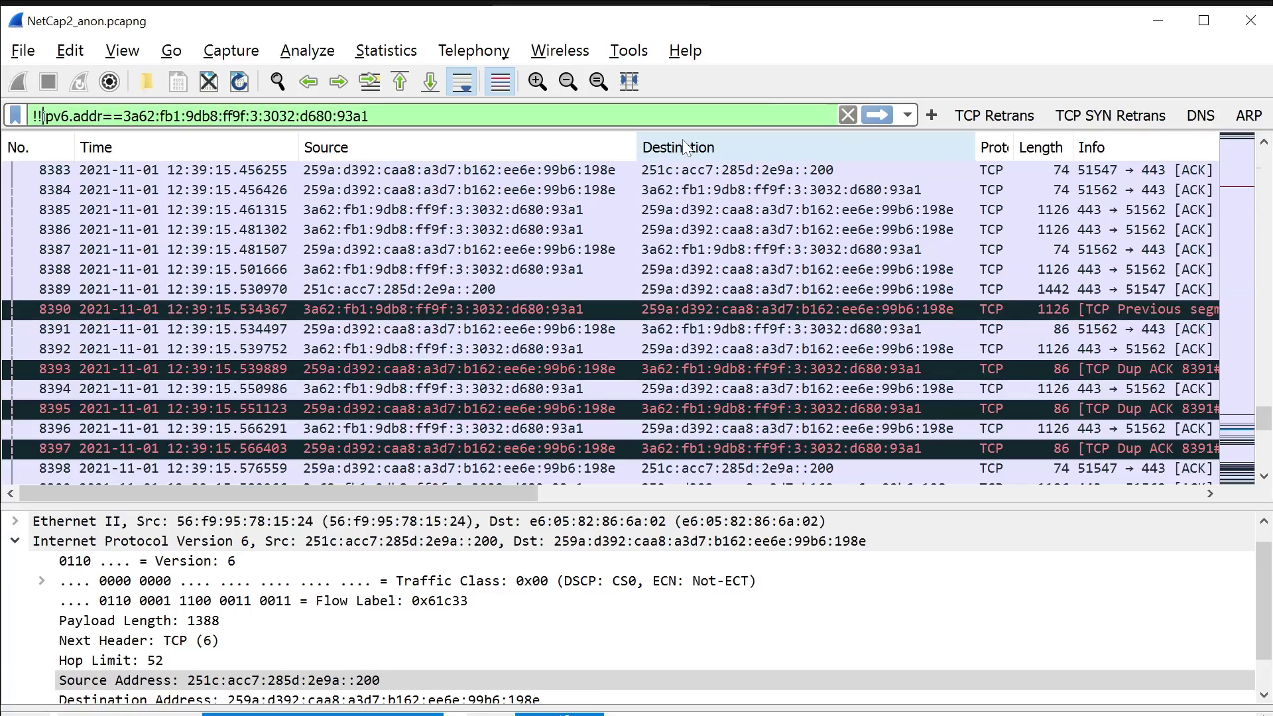
key(Return)
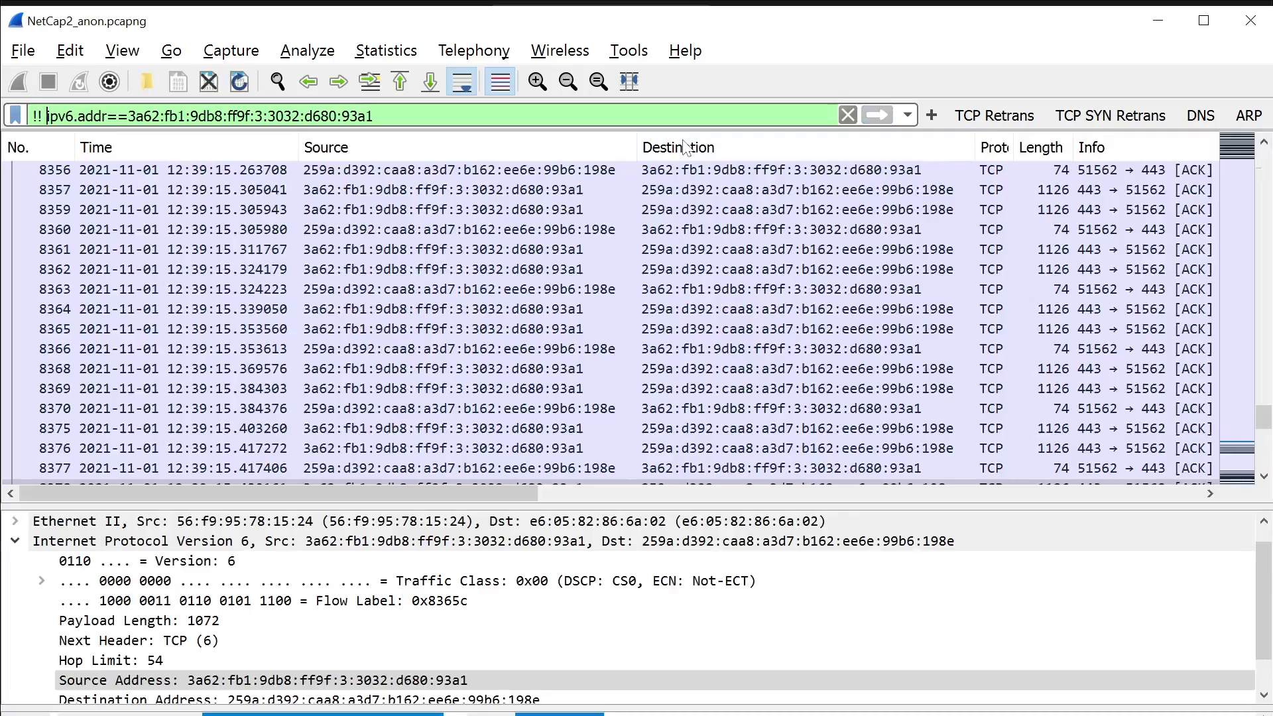
Enclose the address condition in parentheses with a single leading !, and apply !(ipv6.addr==3a62:fb1:9db8:ff9f:3:3032:d680:93a1).
click(714, 211)
click(47, 116)
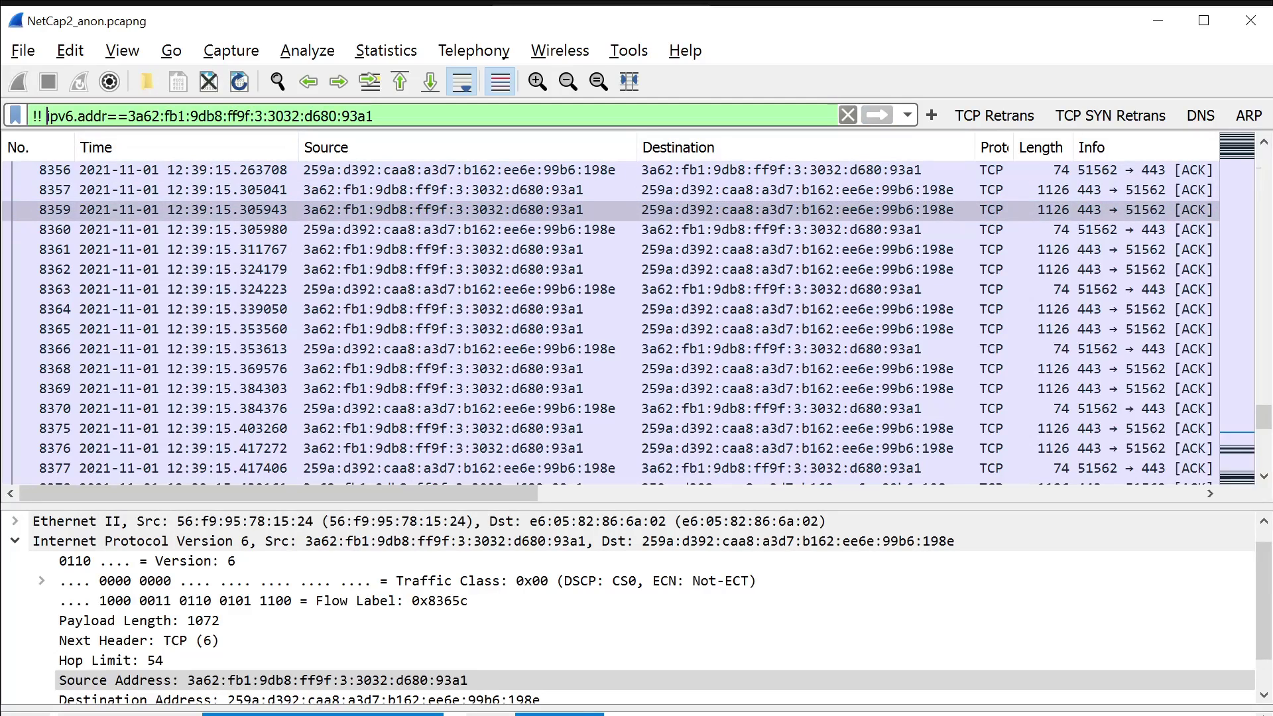
text(()
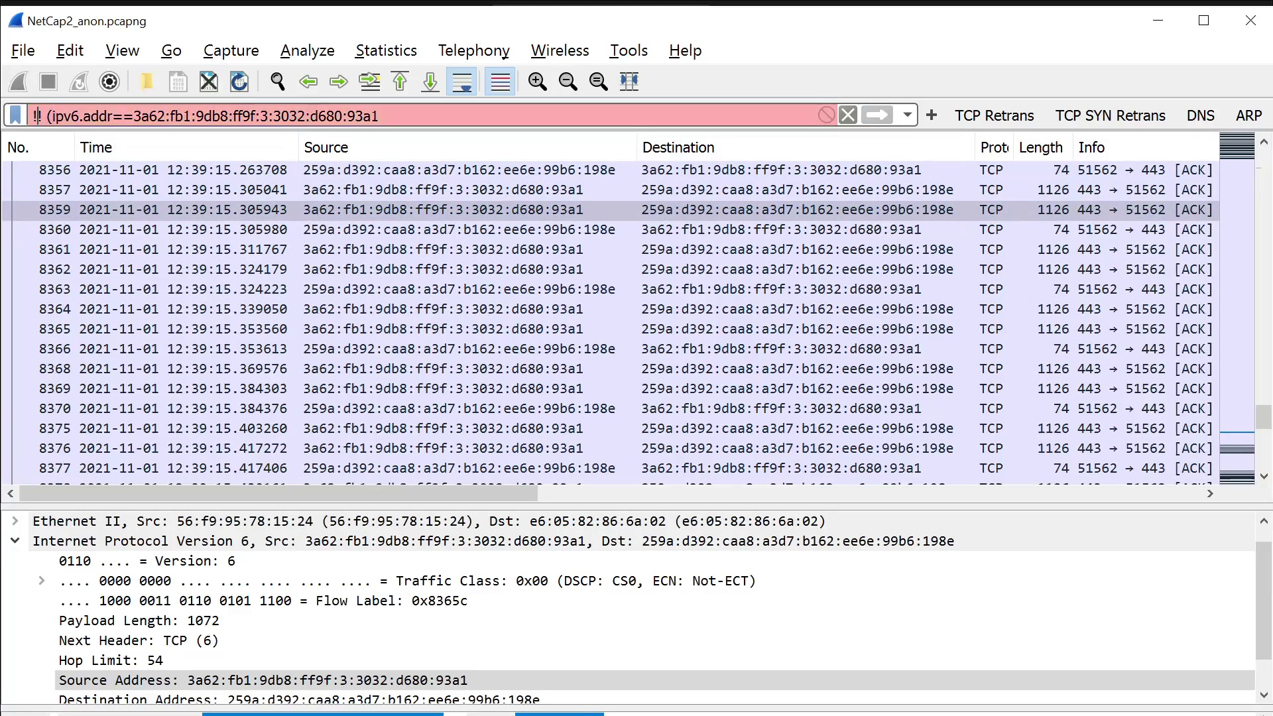
key(Right)
key(Right)
key(Right)
key(Right)
key(Right)
key(Right)
key(Right)
key(Right)
key(Right)
key(Right)
key(Right)
text())
key(ctrl+Down)
key(ctrl+Left)
key(ctrl+Left)
key(ctrl+Left)
key(ctrl+Left)
key(ctrl+Left)
key(ctrl+Left)
key(ctrl+Left)
key(ctrl+Left)
key(ctrl+Left)
key(ctrl+Left)
key(ctrl+Left)
key(ctrl+Left)
key(ctrl+Left)
key(ctrl+Left)
key(BackSpace)
key(BackSpace)
key(Return)
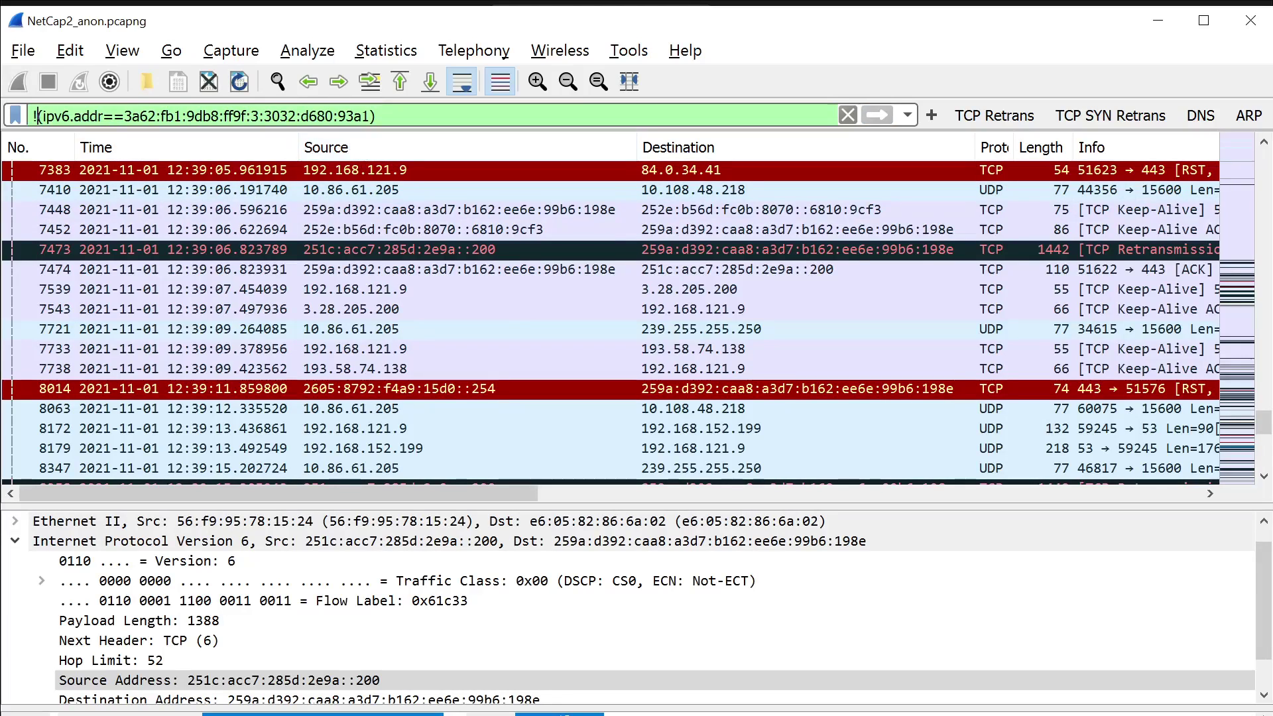
Select retransmission packet 7473 and examine the traffic not involving the 93a1 address up to packet 8746.
double_click(353, 117)
click(597, 251)
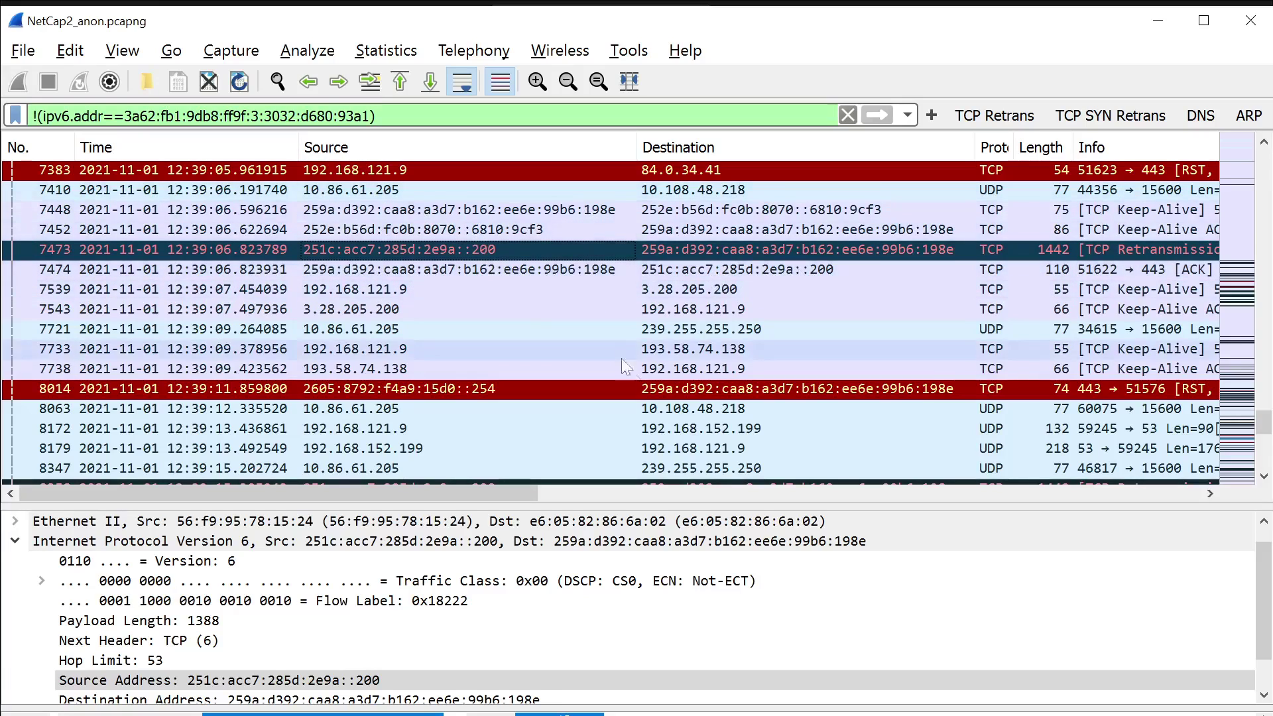
scroll(642, 375, down, 4)
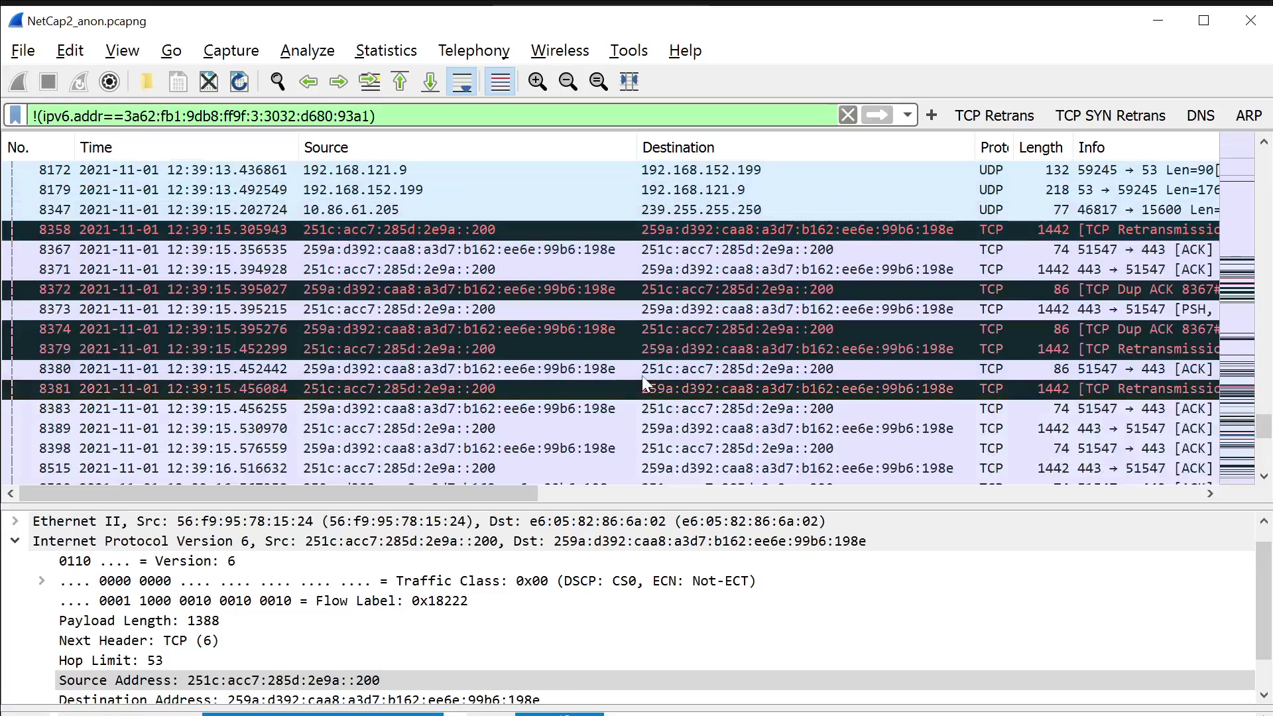
scroll(805, 309, down, 4)
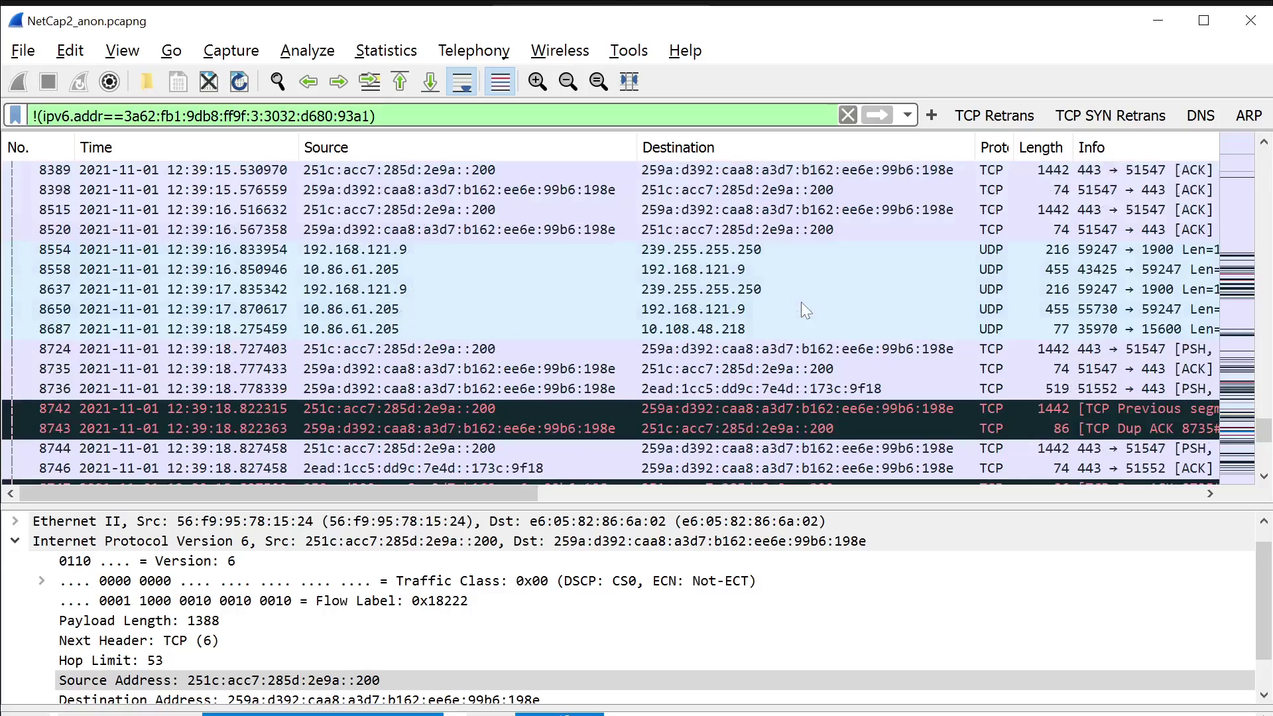
Select UDP packet 8554, inspect its User Datagram Protocol header and timestamps, and collapse the header again.
click(763, 252)
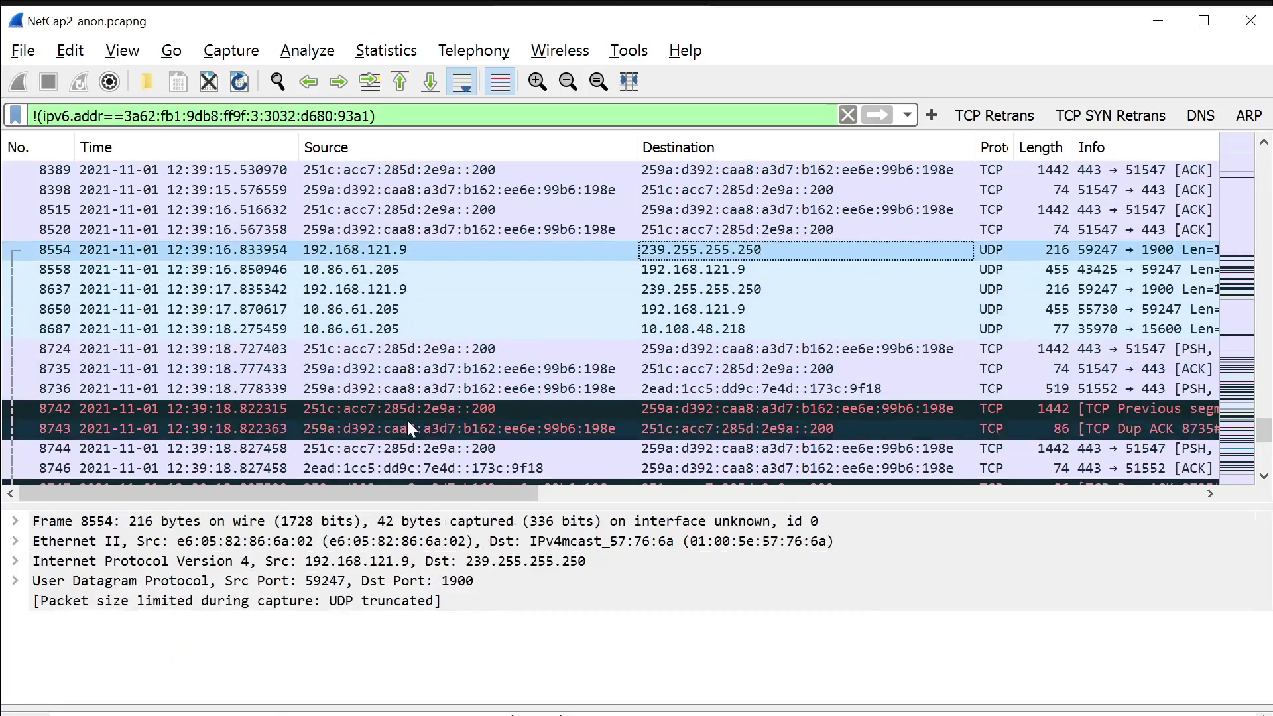
click(15, 581)
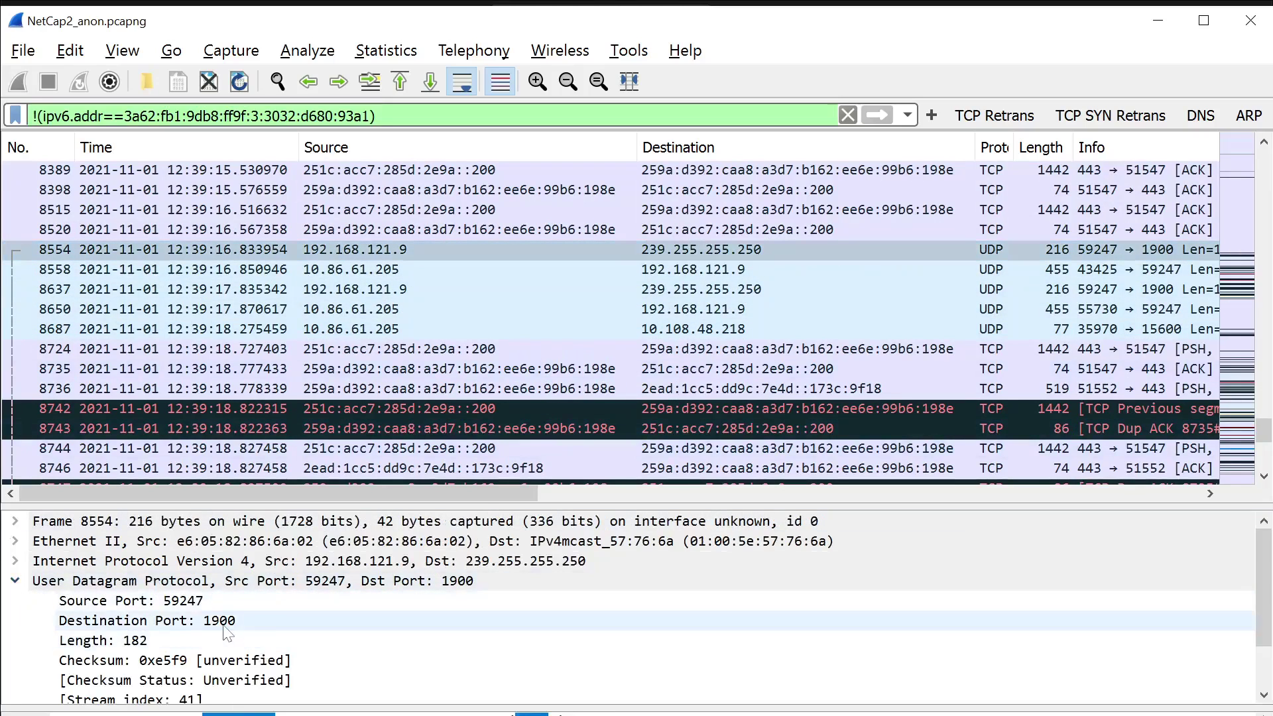
scroll(265, 663, down, 1)
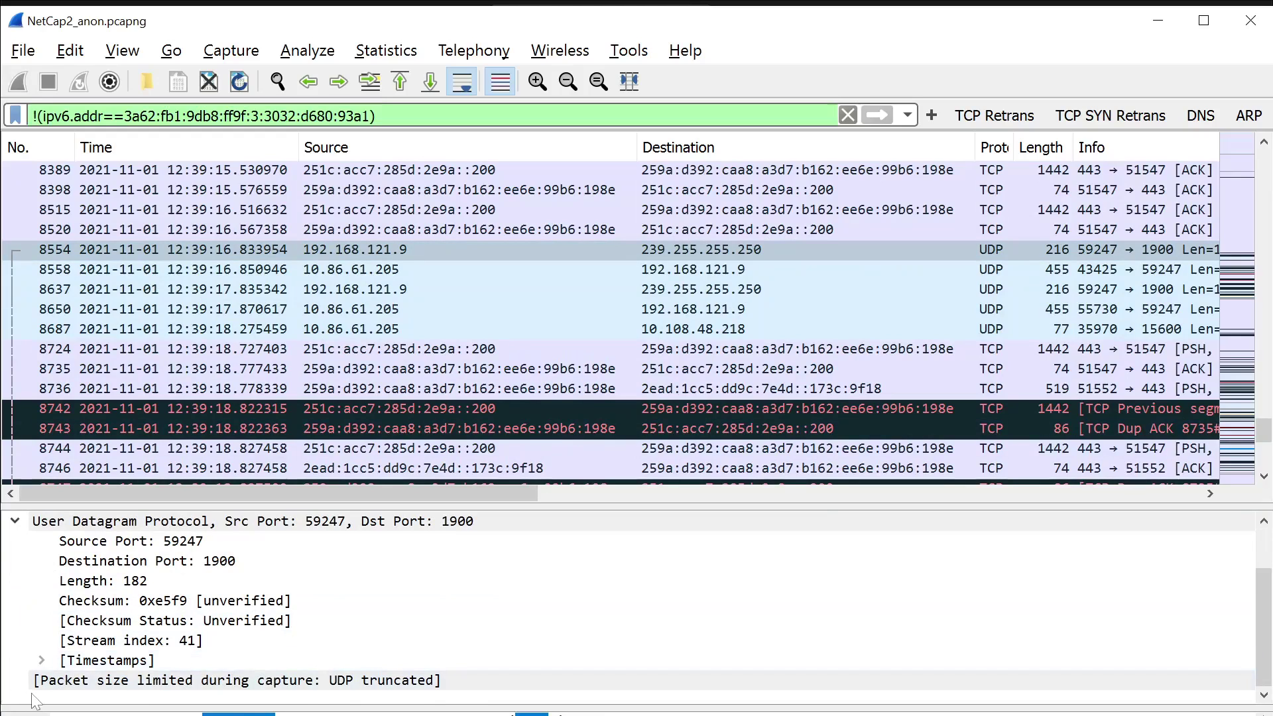
click(41, 660)
scroll(48, 673, down, 1)
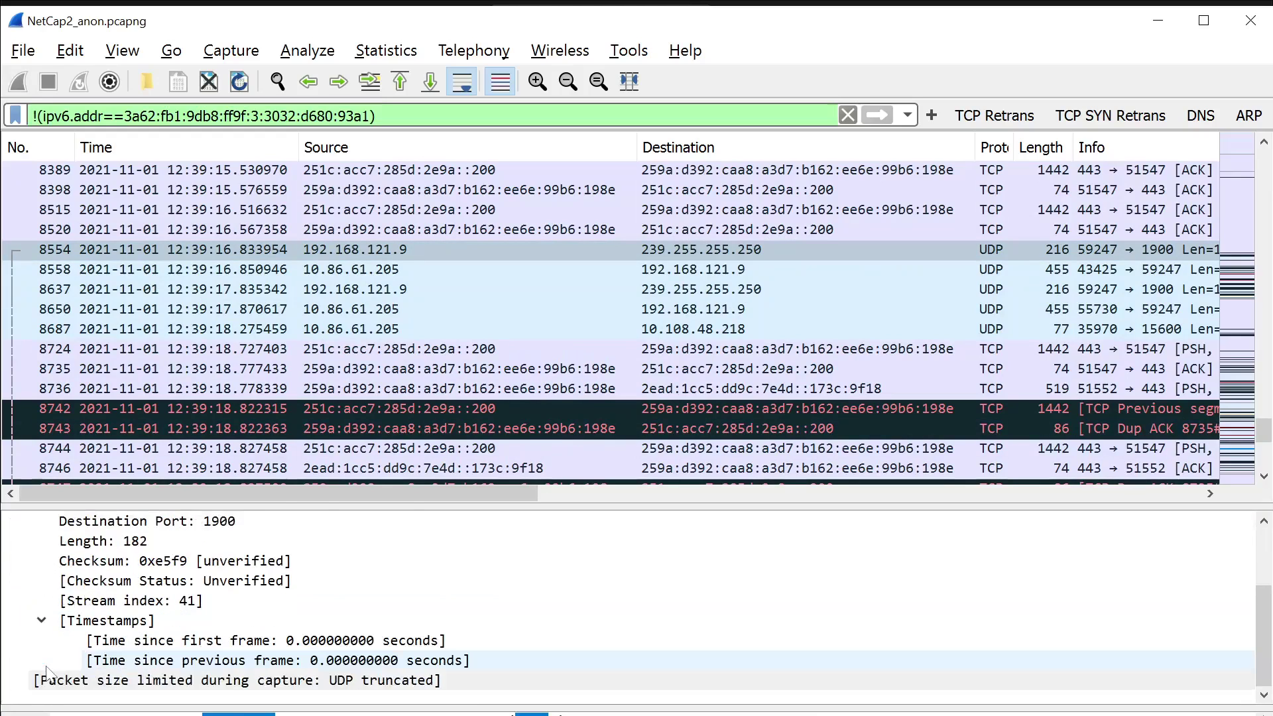
scroll(46, 673, up, 2)
click(14, 582)
click(1115, 248)
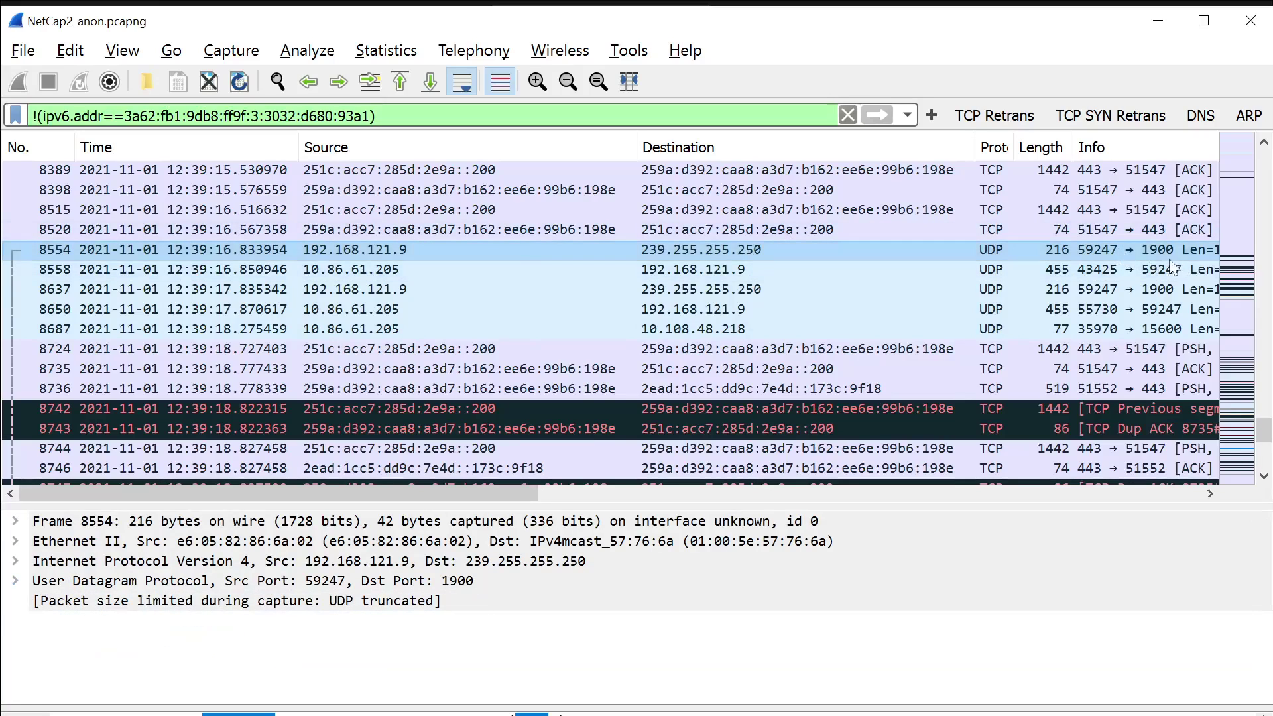
mouse_move(408, 494)
mouse_down()
mouse_move(582, 493)
mouse_move(383, 494)
mouse_up()
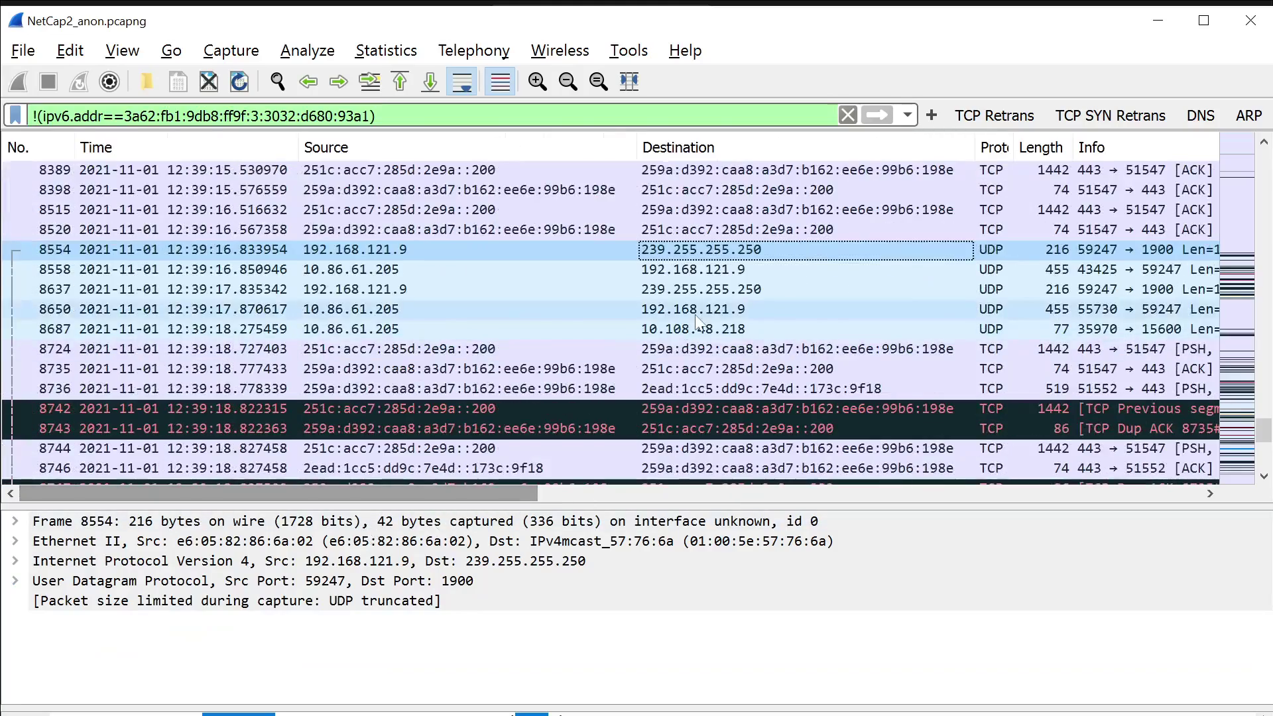
Examine the filtered traffic from packet 8746 to packet 9387, including the full Info column.
scroll(696, 324, down, 5)
scroll(695, 319, down, 5)
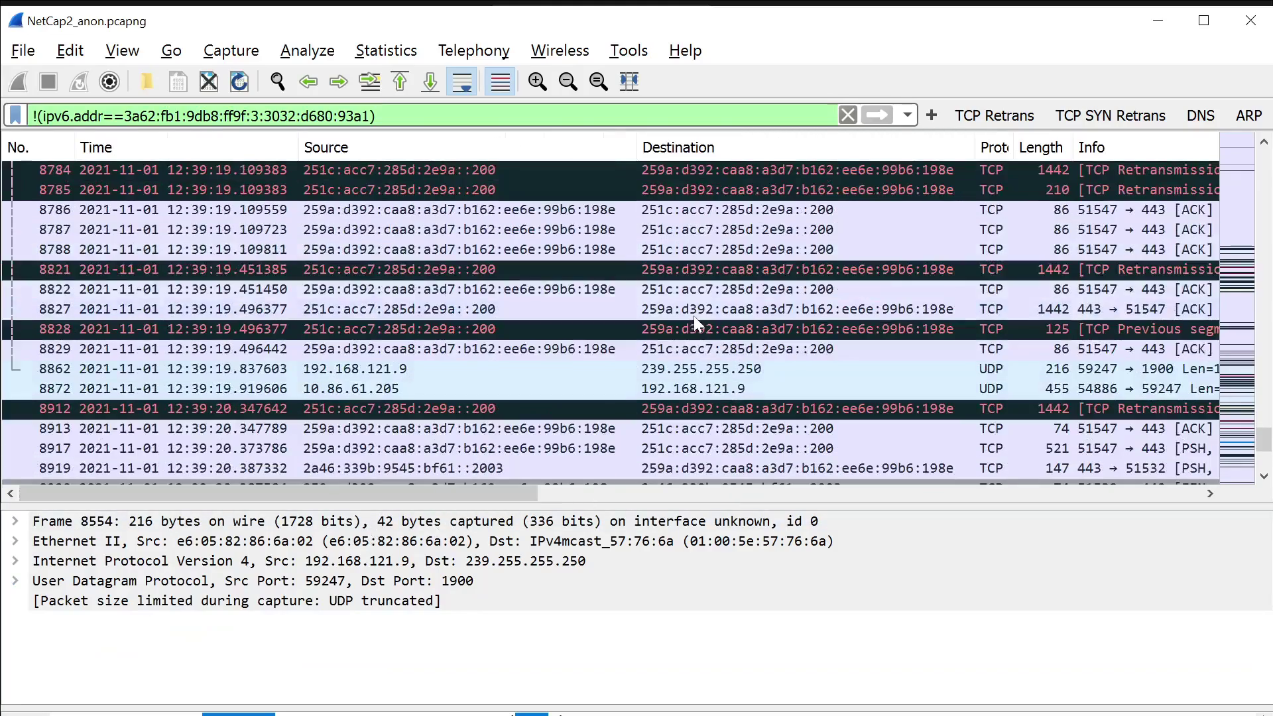
scroll(694, 315, down, 5)
mouse_move(302, 496)
mouse_down()
mouse_move(482, 496)
mouse_move(302, 496)
mouse_up()
scroll(536, 425, up, 5)
scroll(535, 425, down, 10)
scroll(511, 472, down, 7)
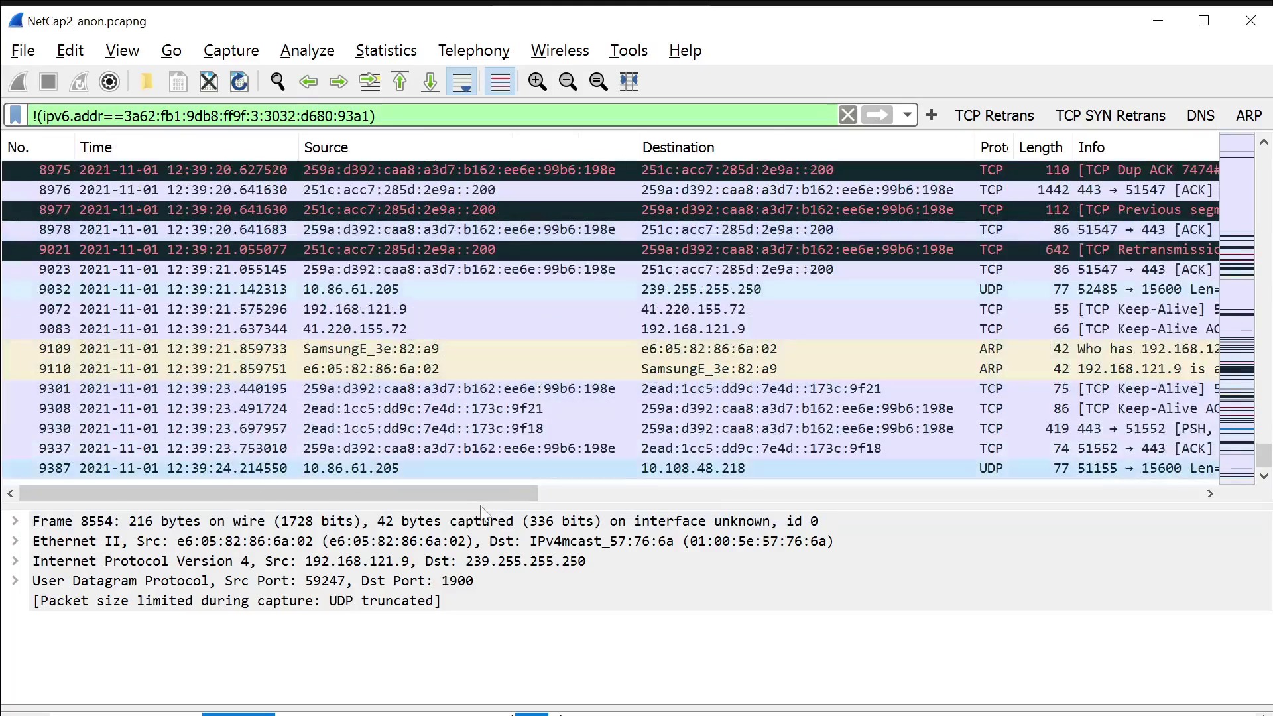
drag(443, 496, 550, 494)
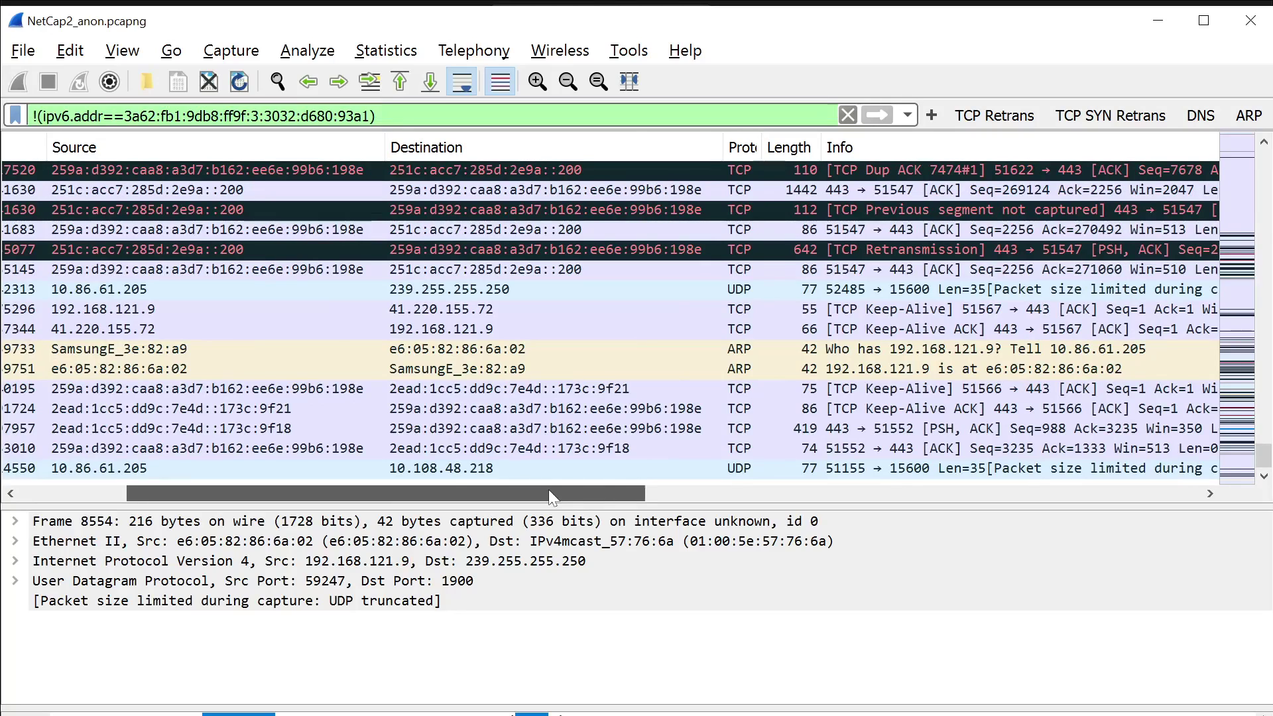
Compare ARP request packet 9109 with the laptop addresses noted in Notepad, and select ARP reply packet 9110.
click(192, 350)
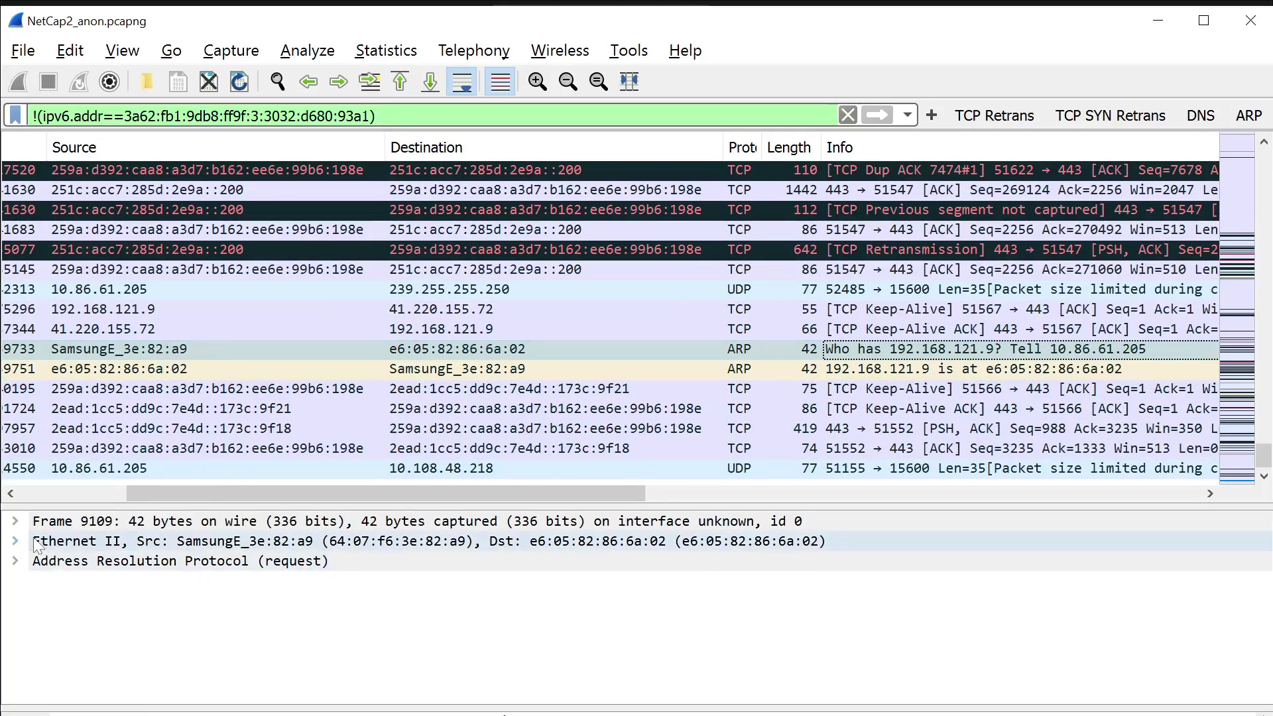
key(alt+Tab)
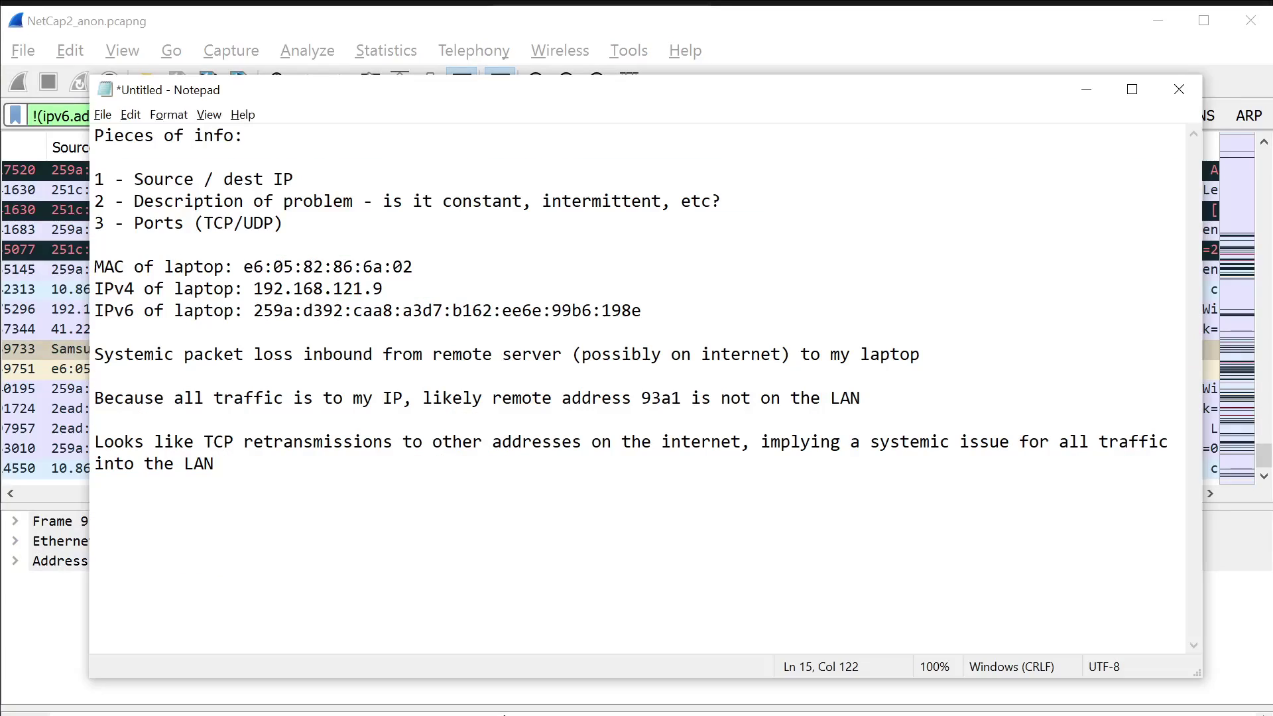
key(alt+Tab)
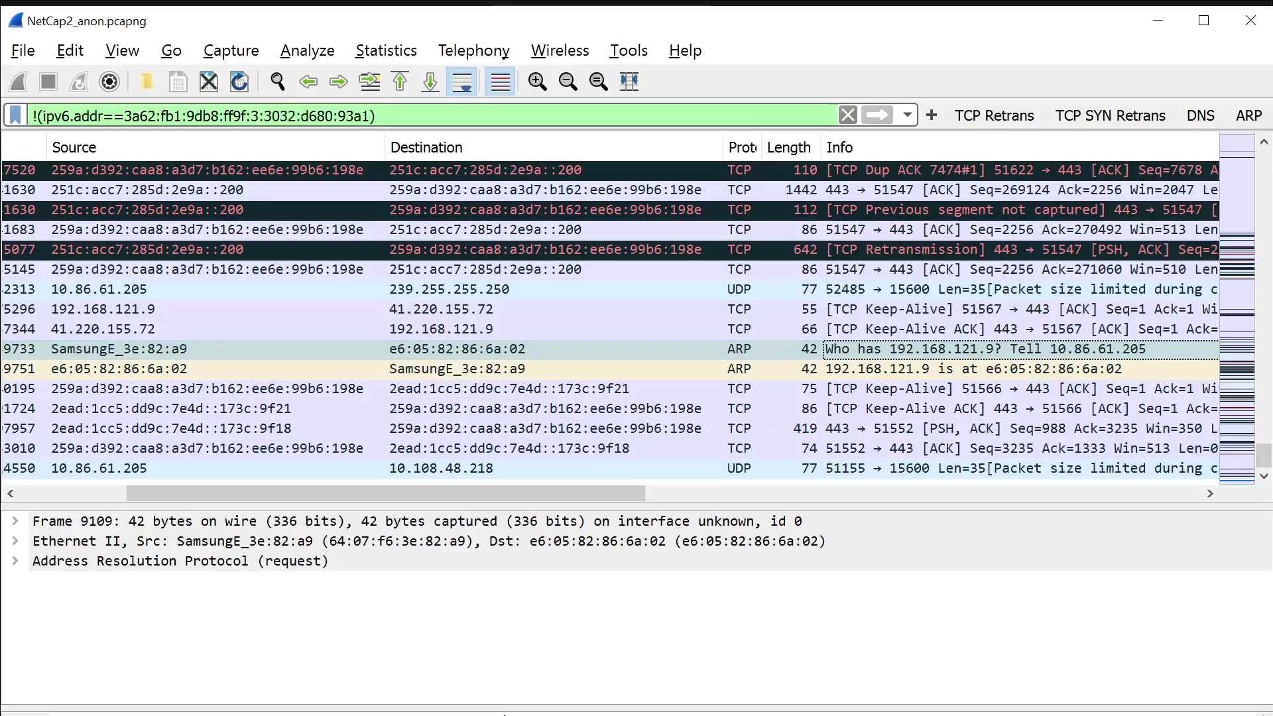
key(alt+Tab)
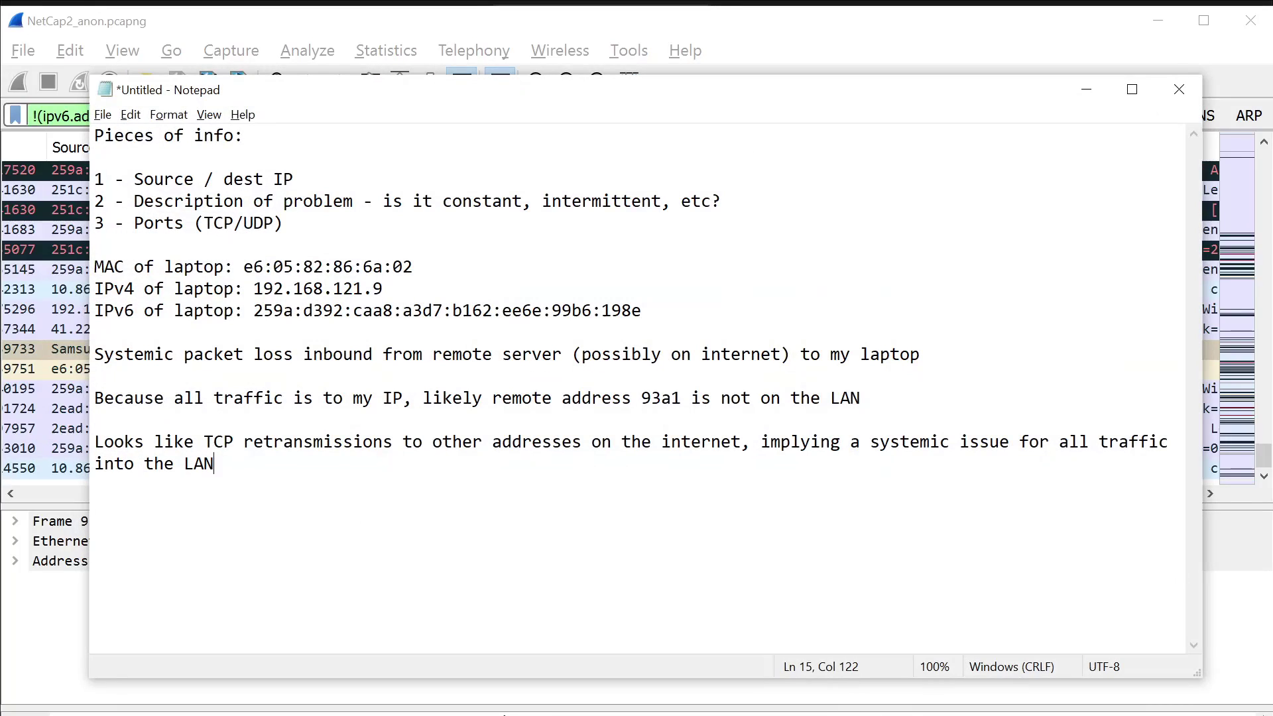
key(alt+Tab)
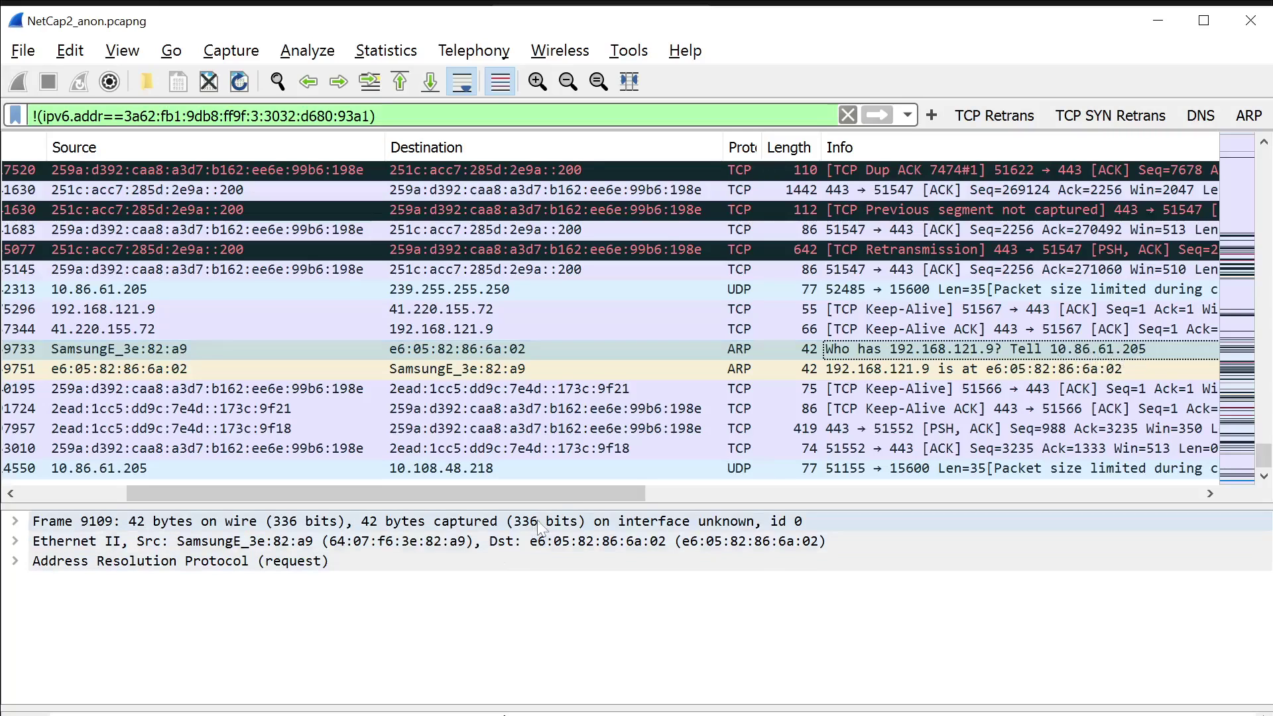
mouse_move(562, 496)
mouse_down()
mouse_move(506, 497)
mouse_move(543, 507)
mouse_up()
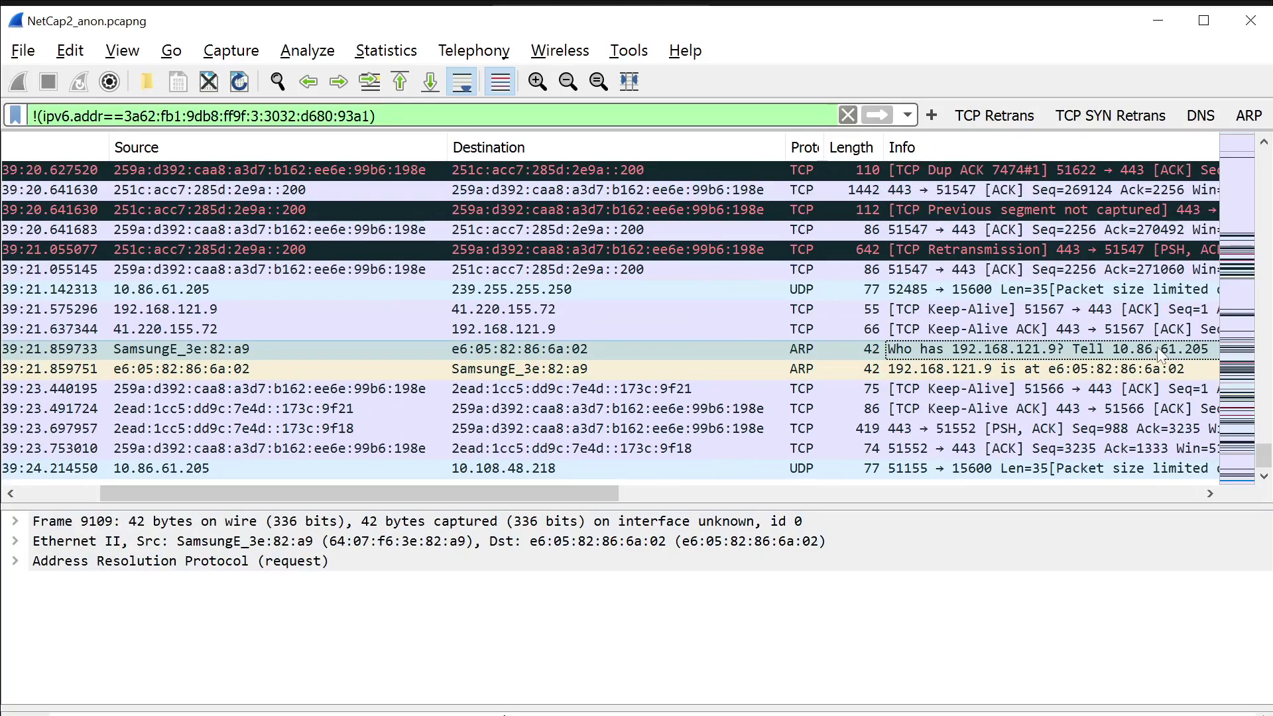
key(alt+Tab)
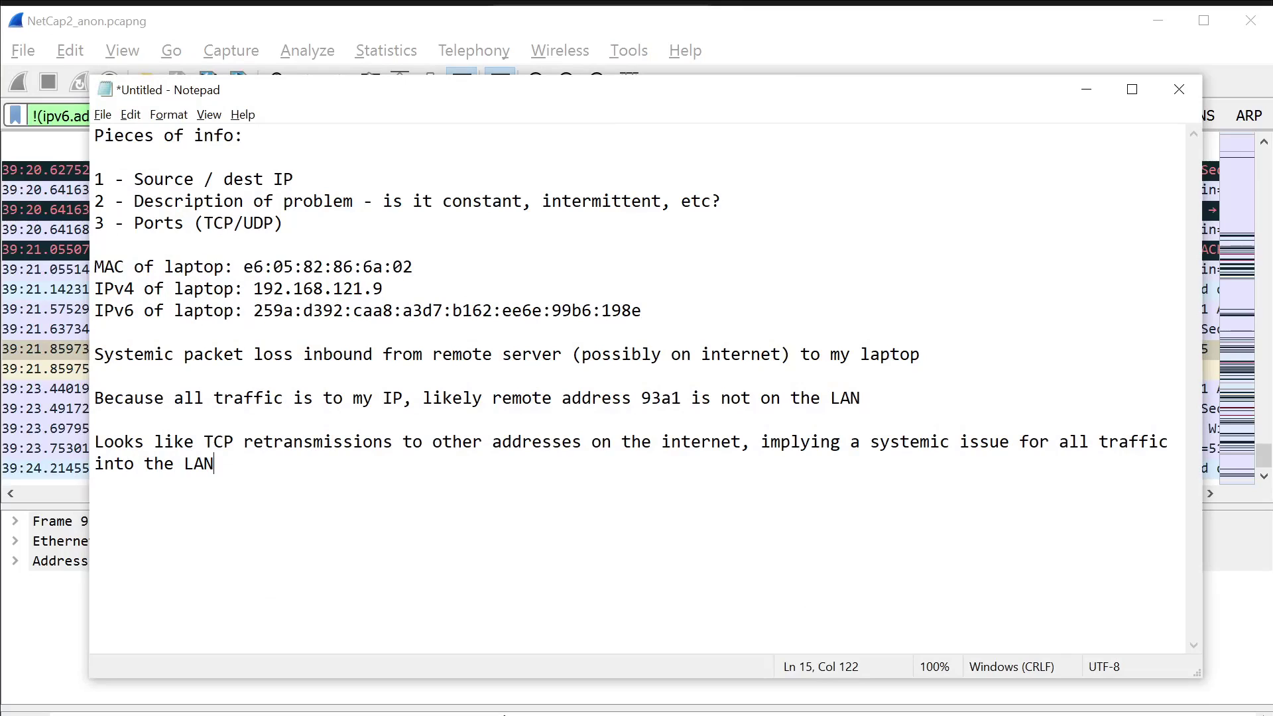
key(alt+Tab)
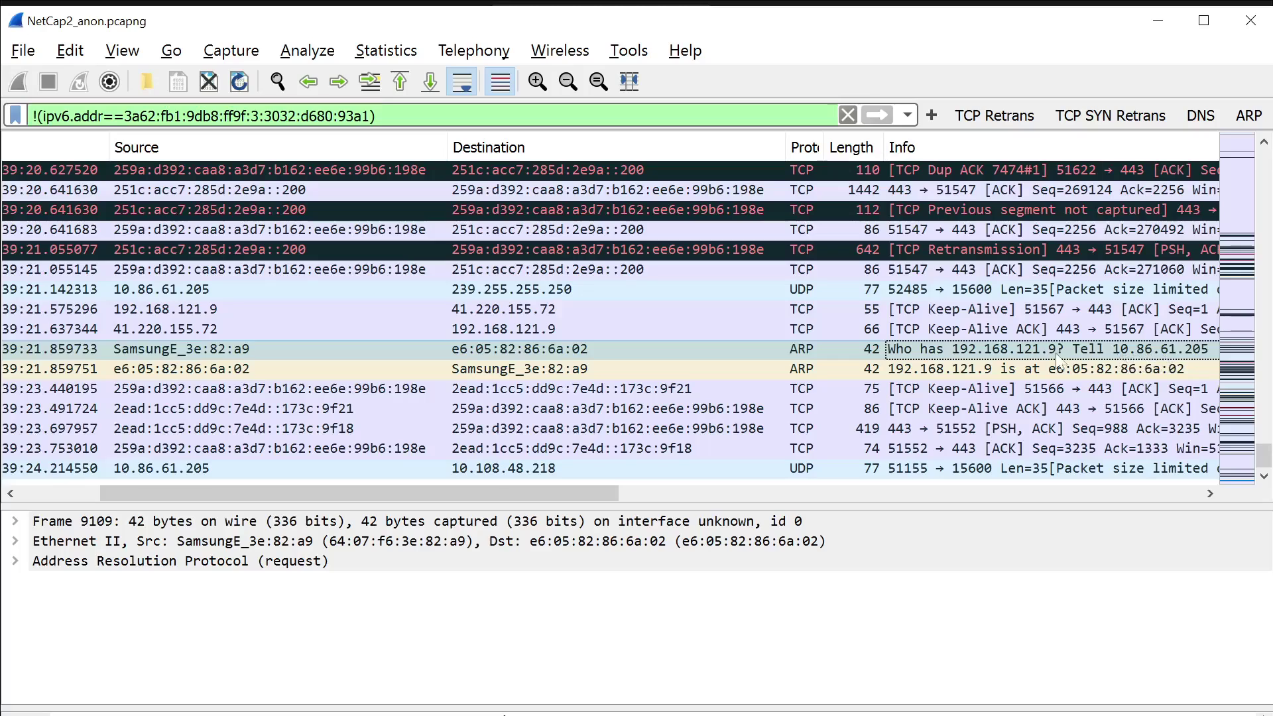
click(896, 374)
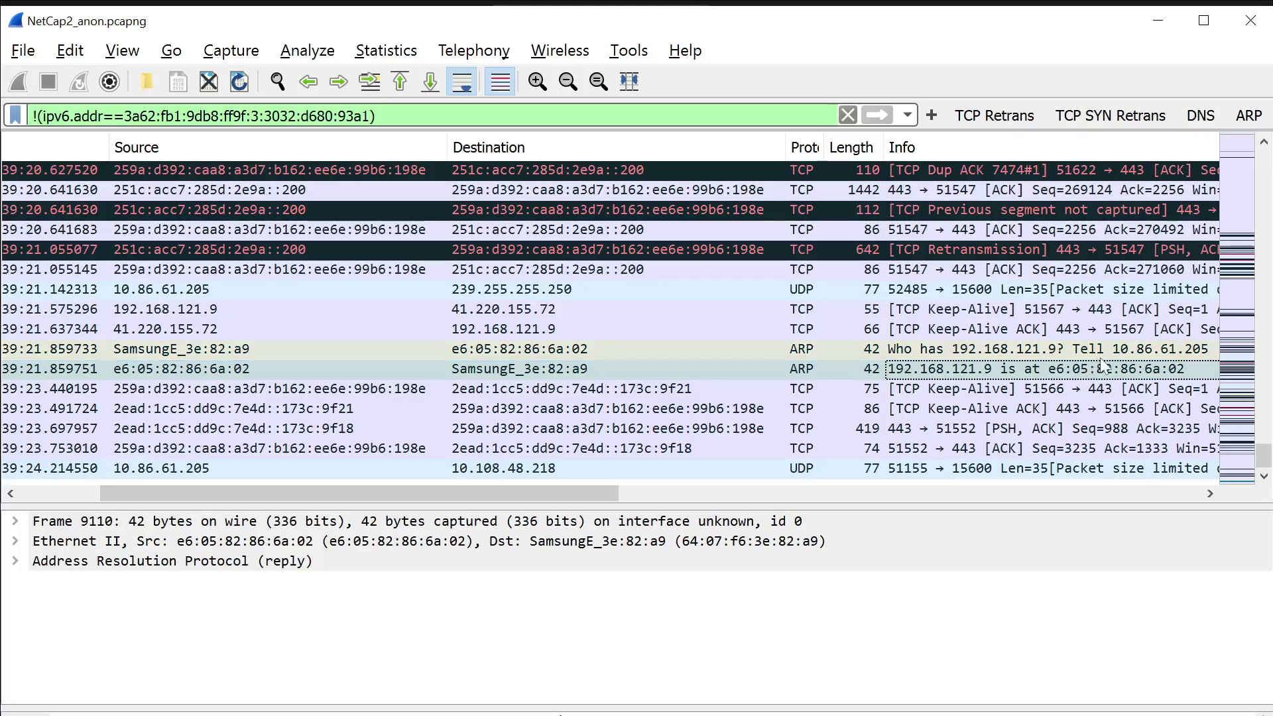
Compare ARP request packet 9109 with ARP reply packet 9110, including their source, destination and Info text.
key(Up)
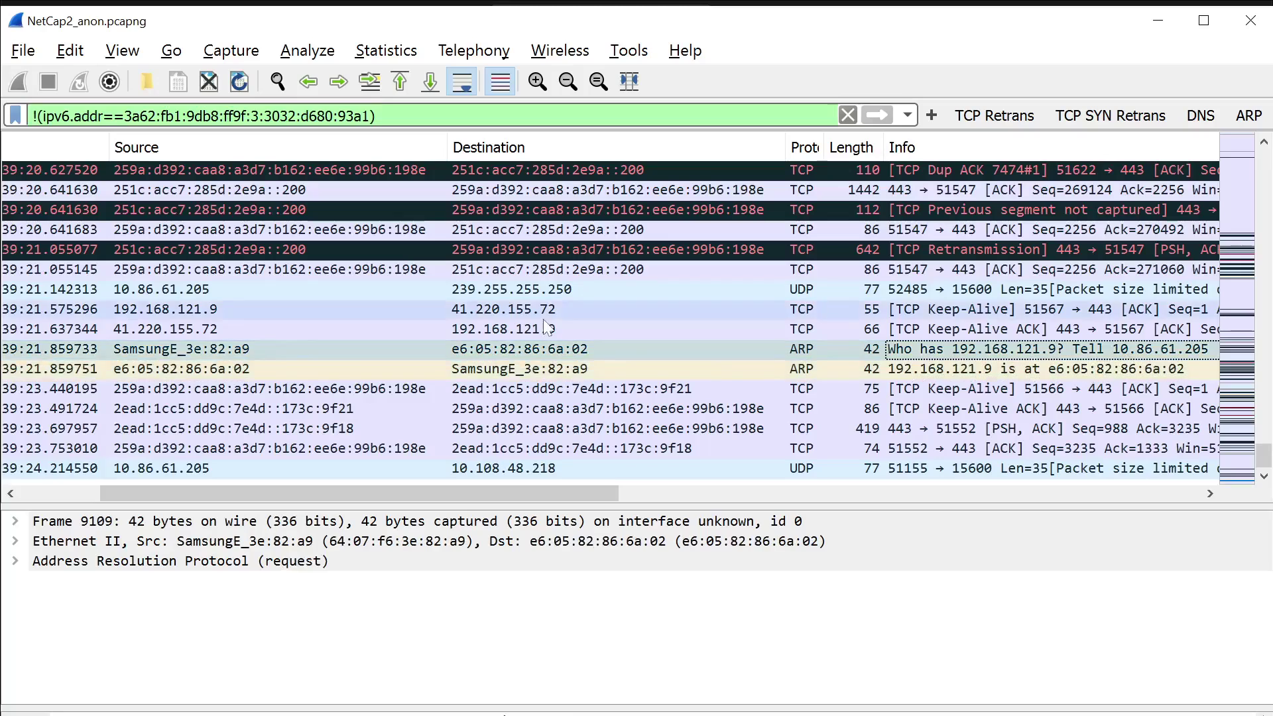
click(598, 364)
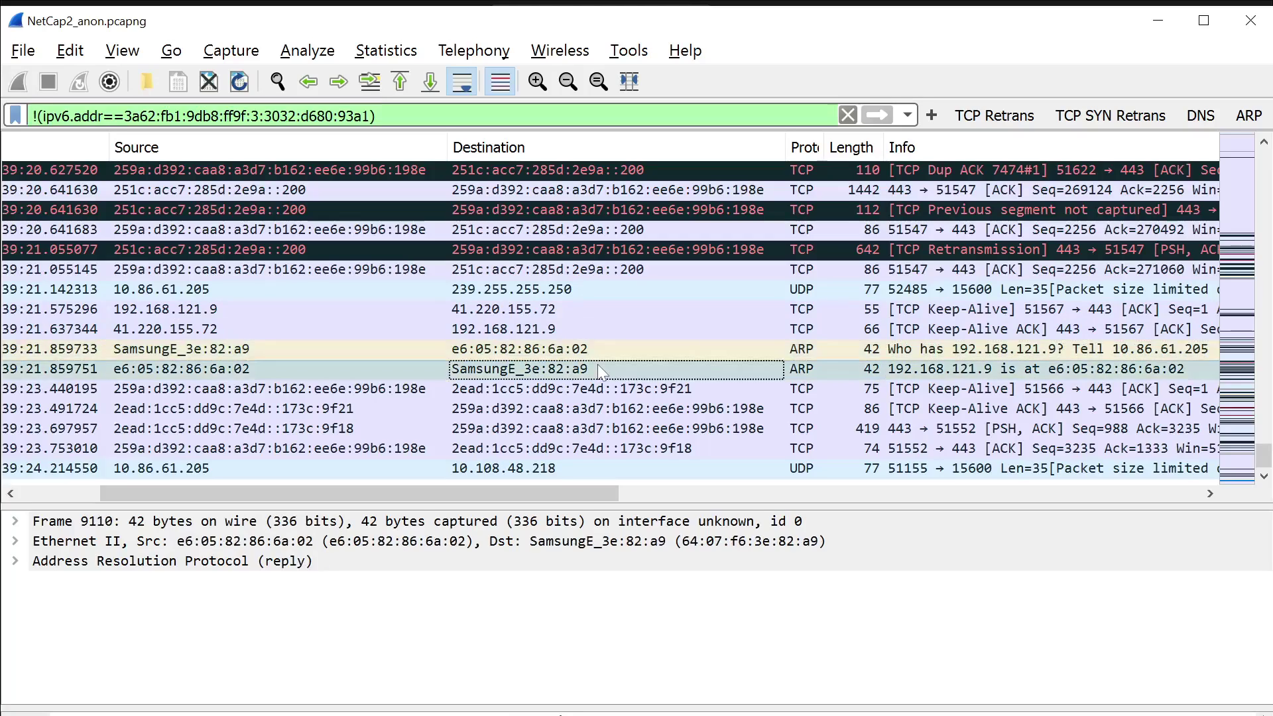
click(818, 353)
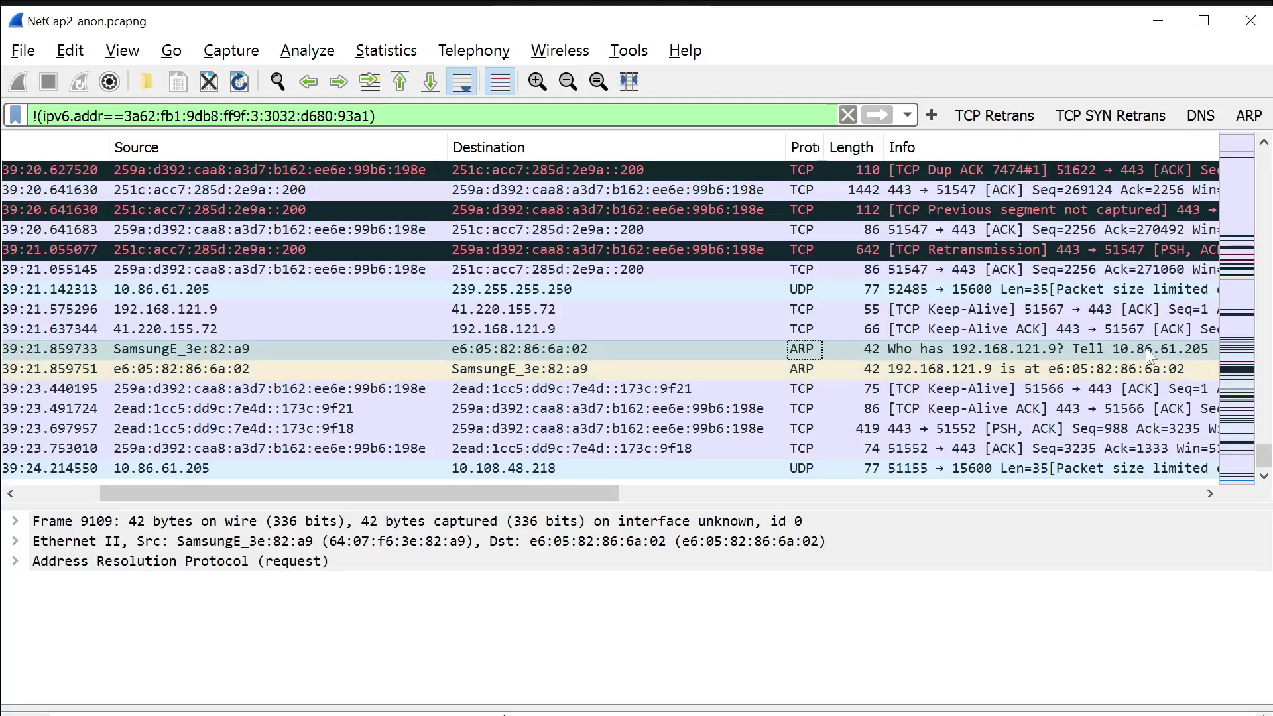
click(1071, 368)
mouse_move(460, 496)
mouse_down()
mouse_move(376, 498)
mouse_move(875, 479)
mouse_move(510, 494)
mouse_move(466, 522)
mouse_move(432, 524)
mouse_move(473, 511)
mouse_up()
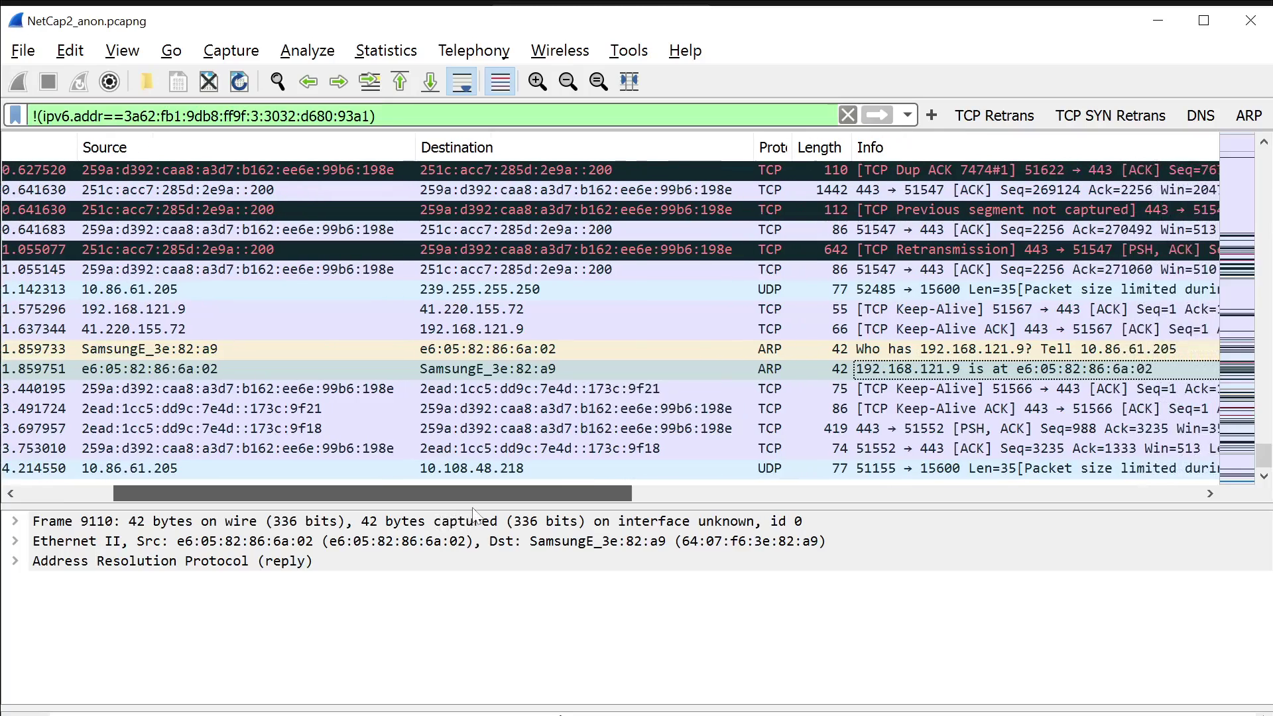
click(945, 351)
click(940, 376)
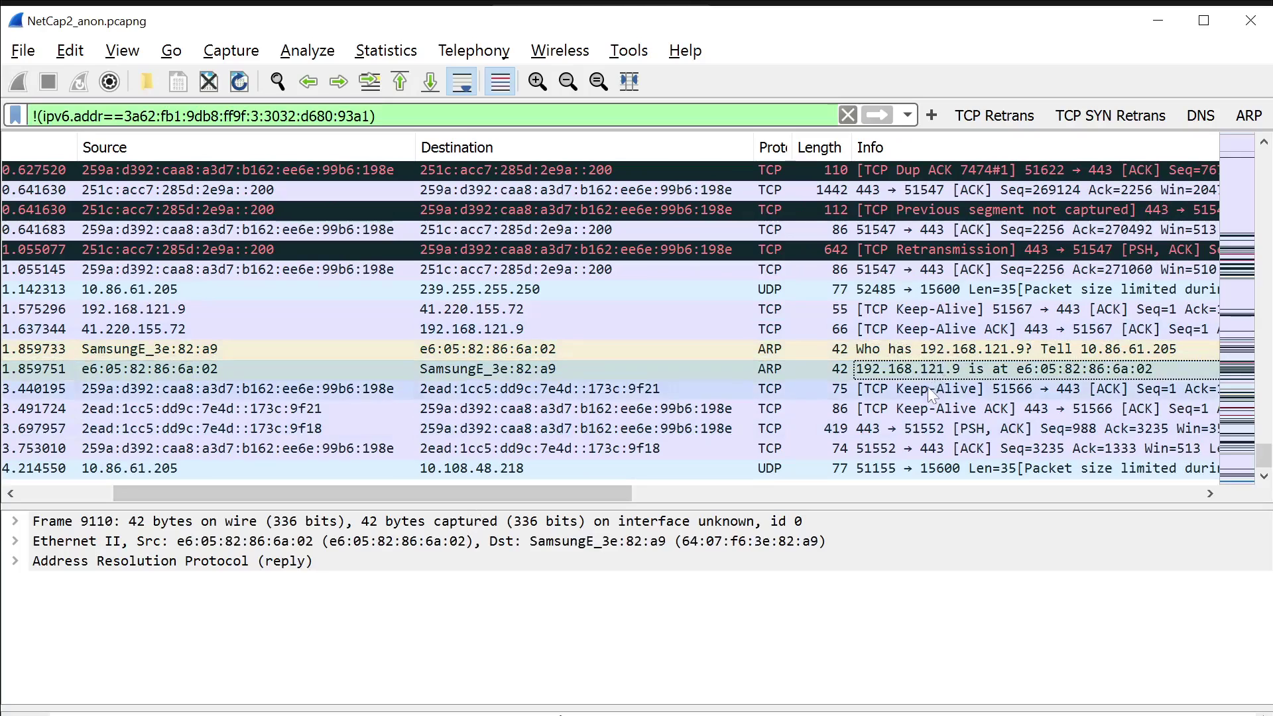
mouse_move(578, 495)
mouse_down()
mouse_move(607, 496)
mouse_move(564, 499)
mouse_up()
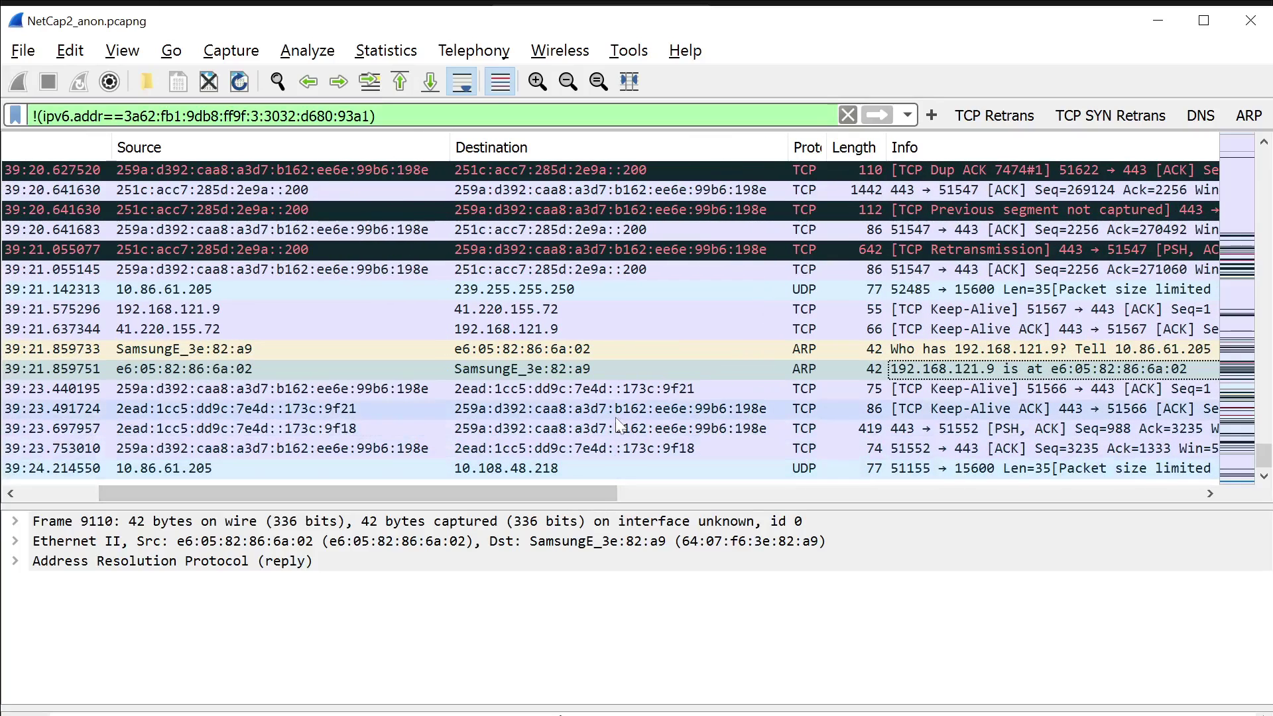
key(Up)
key(Down)
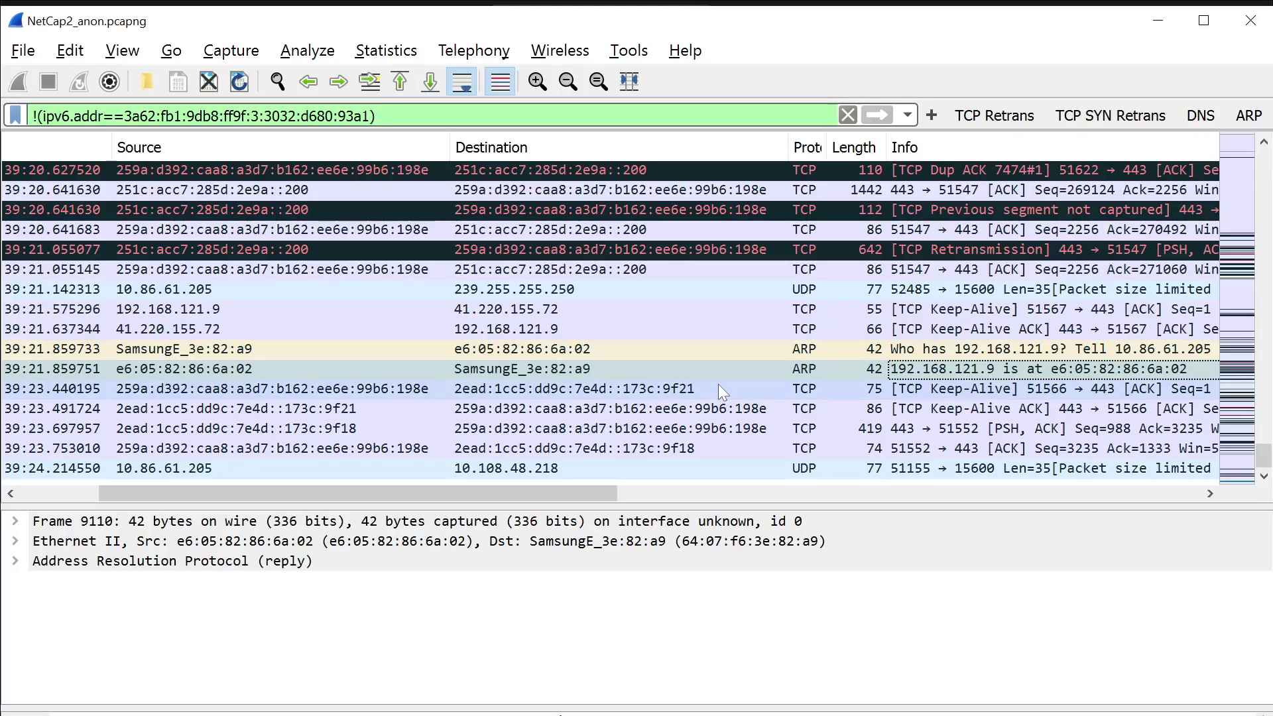
Find the earlier ARP exchange at 12:38:57 and compare request packet 6295 with reply packet 6296.
drag(523, 493, 481, 499)
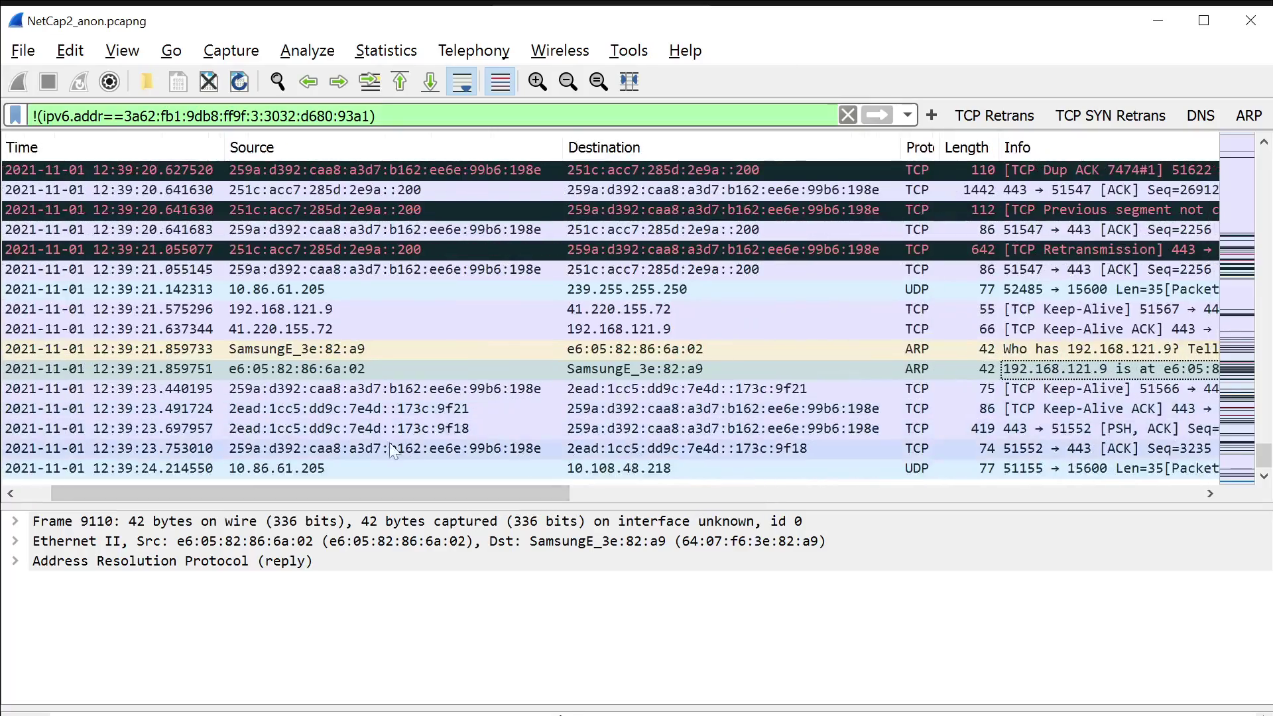
scroll(392, 451, up, 15)
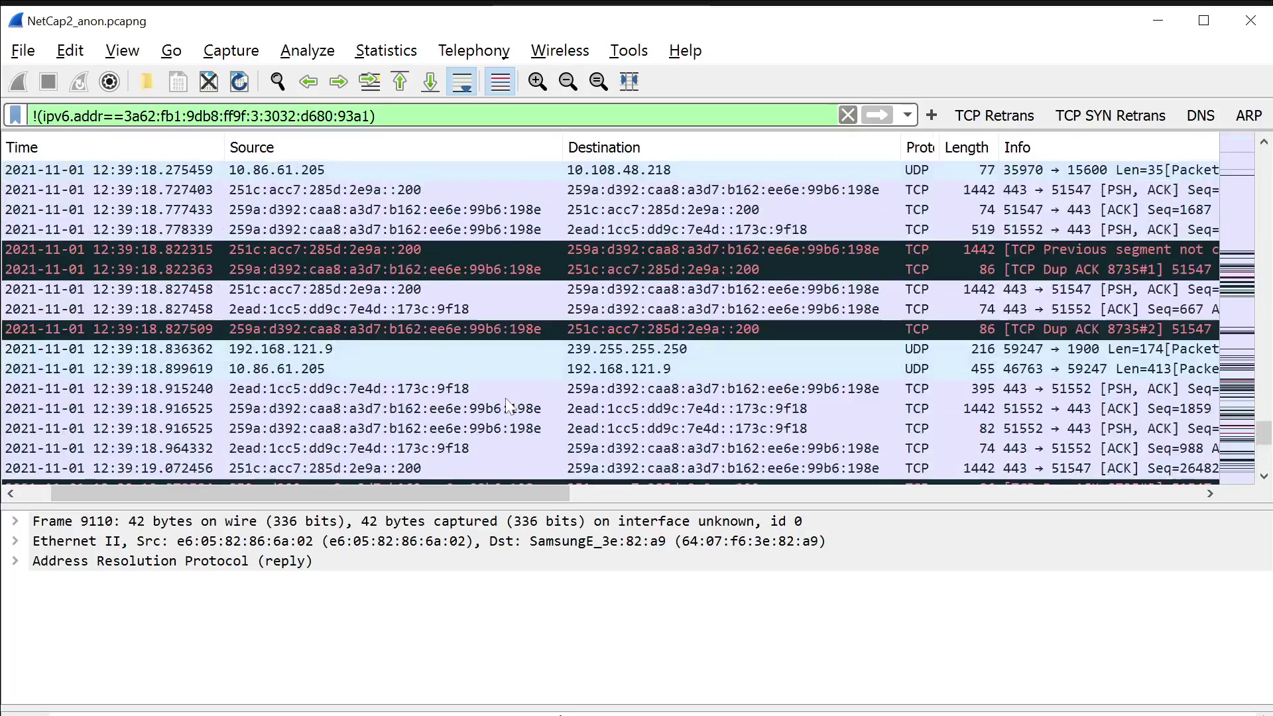
scroll(507, 404, up, 20)
scroll(539, 391, down, 9)
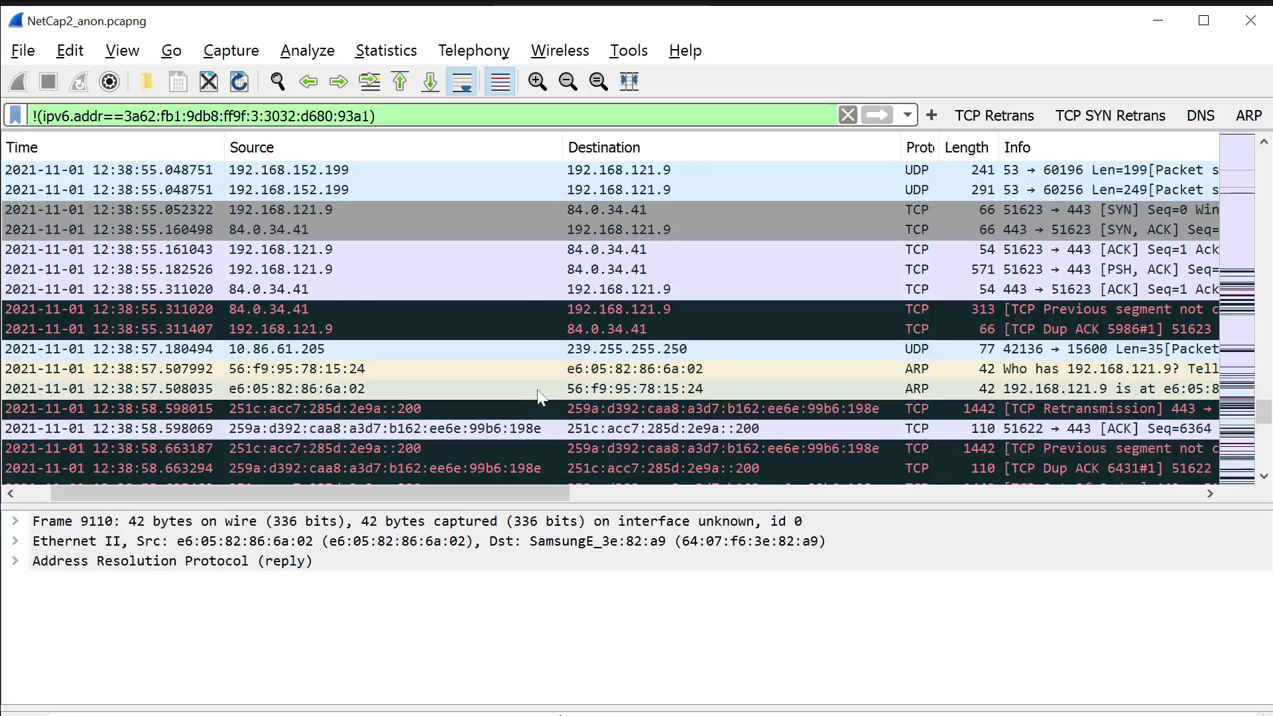
drag(439, 495, 537, 504)
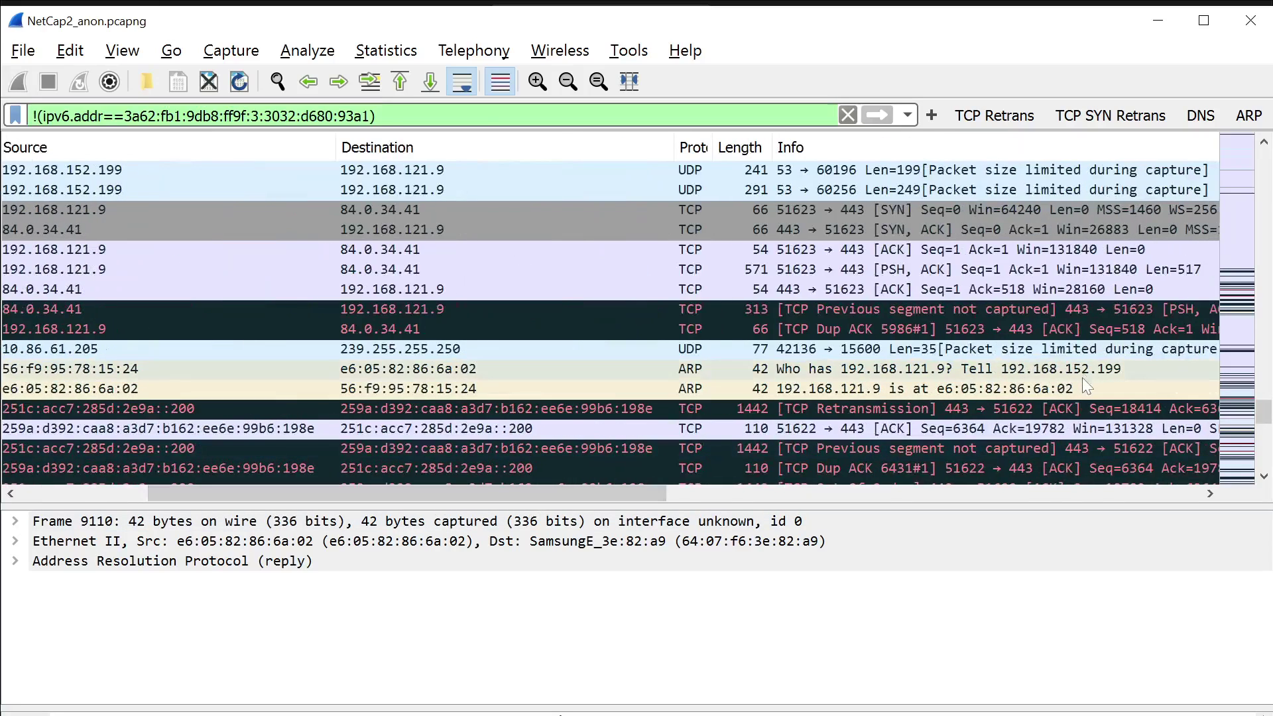
click(864, 373)
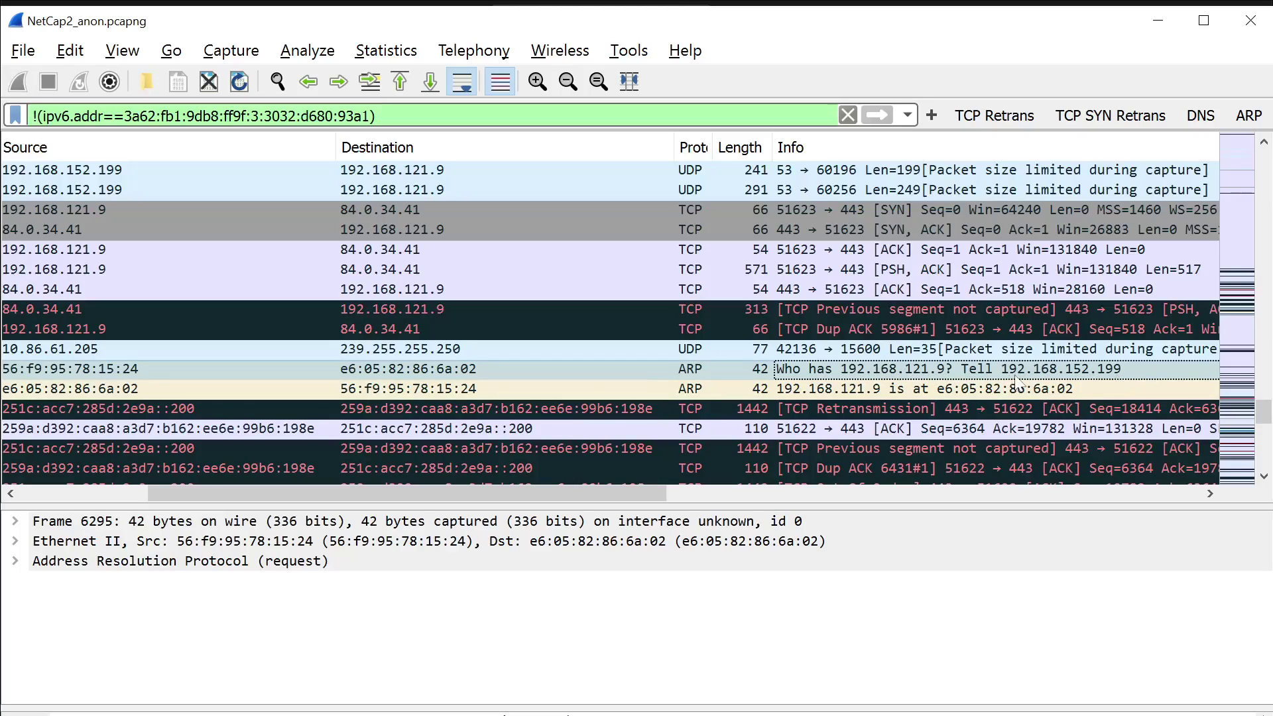
click(1075, 389)
Trace the filtered traffic back to the ARP exchange at 12:38:07 and examine request packet 406 and reply packet 408.
drag(567, 490, 482, 494)
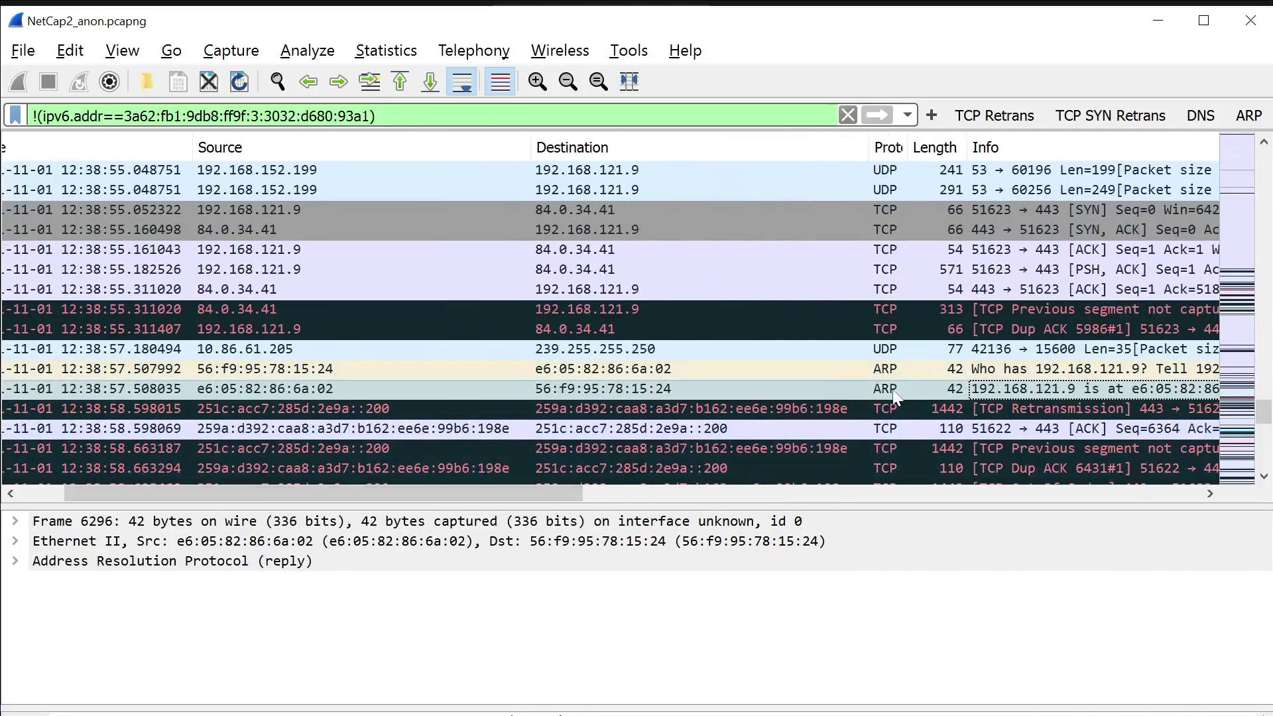
scroll(896, 391, up, 4)
drag(575, 491, 546, 492)
scroll(646, 447, up, 10)
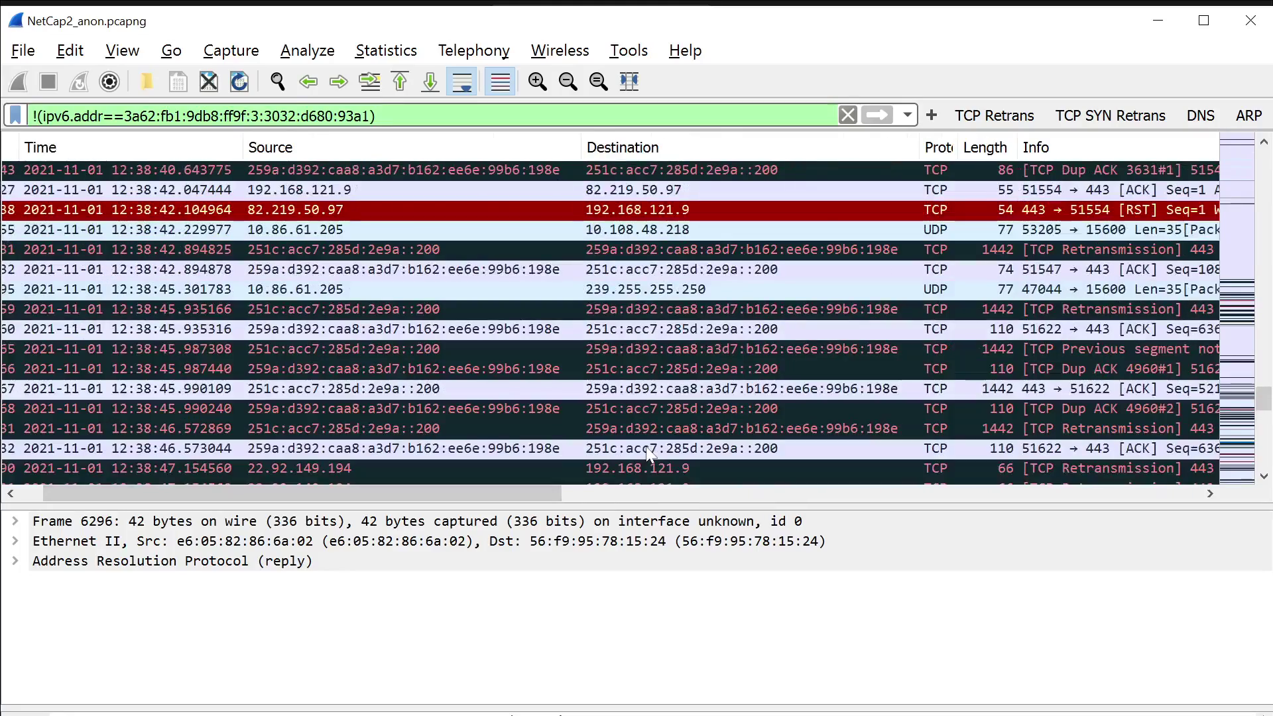
scroll(646, 447, up, 8)
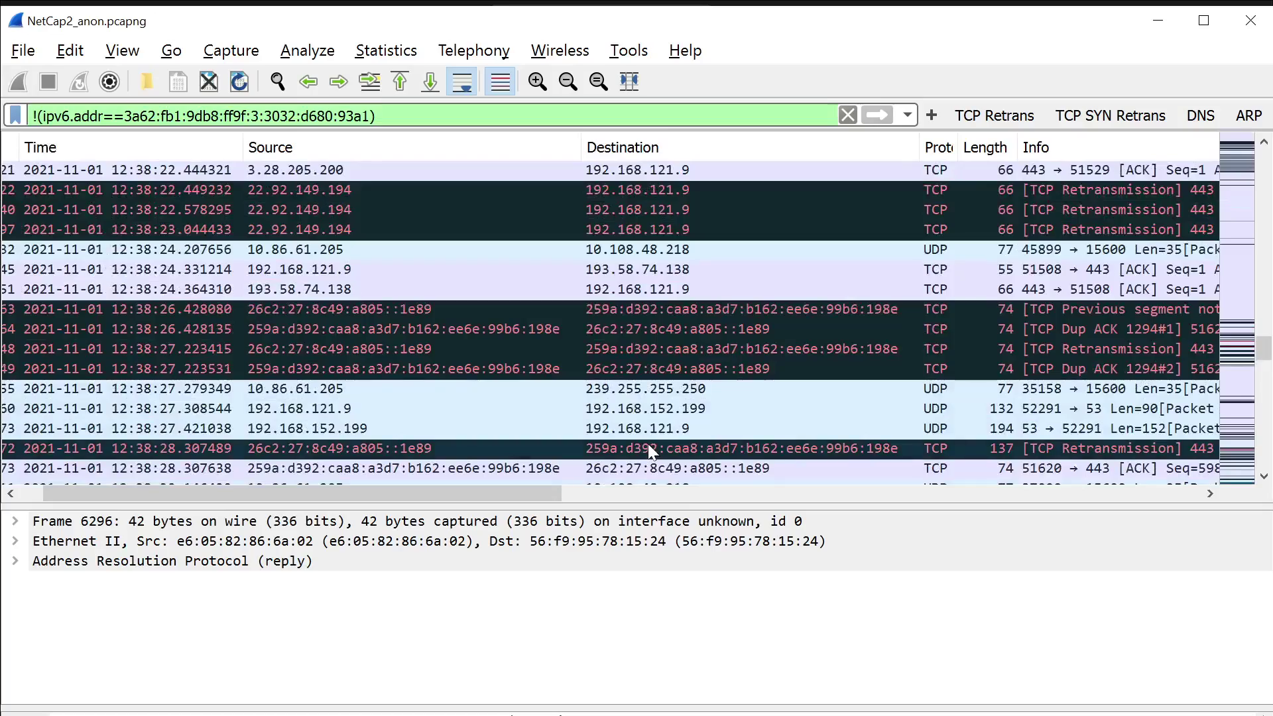
scroll(647, 444, down, 2)
scroll(647, 444, up, 10)
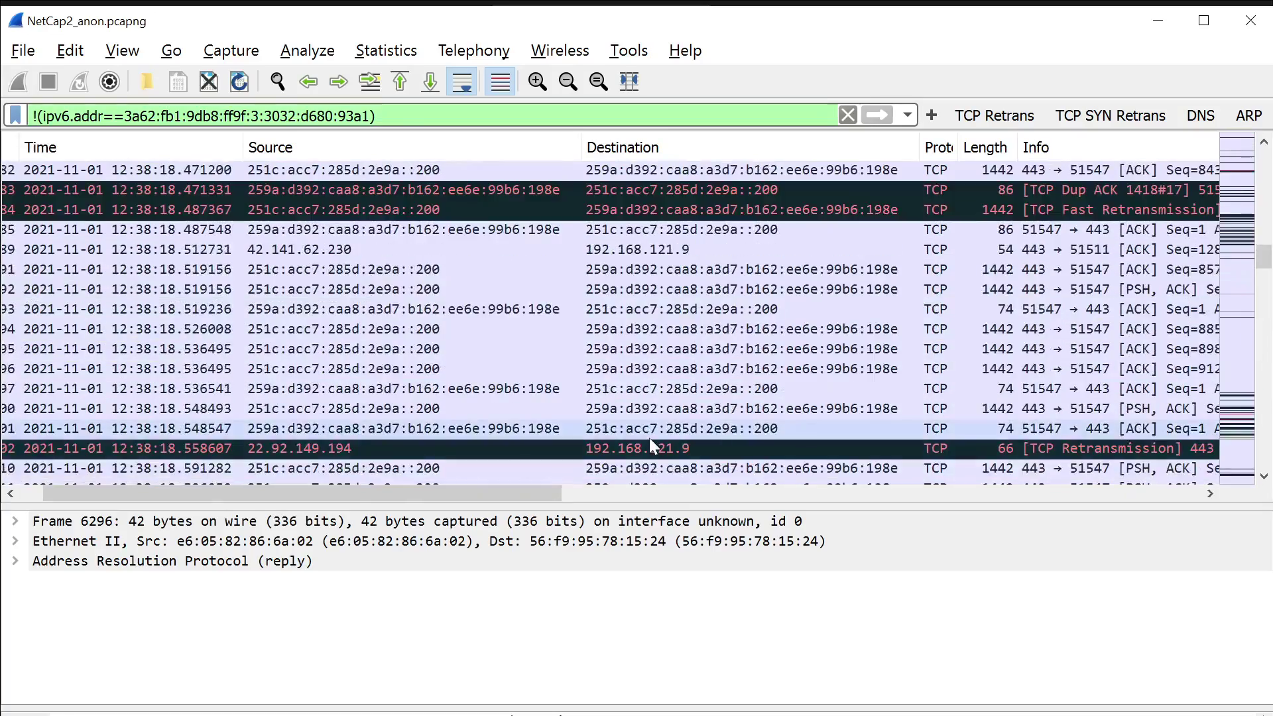
scroll(650, 439, up, 12)
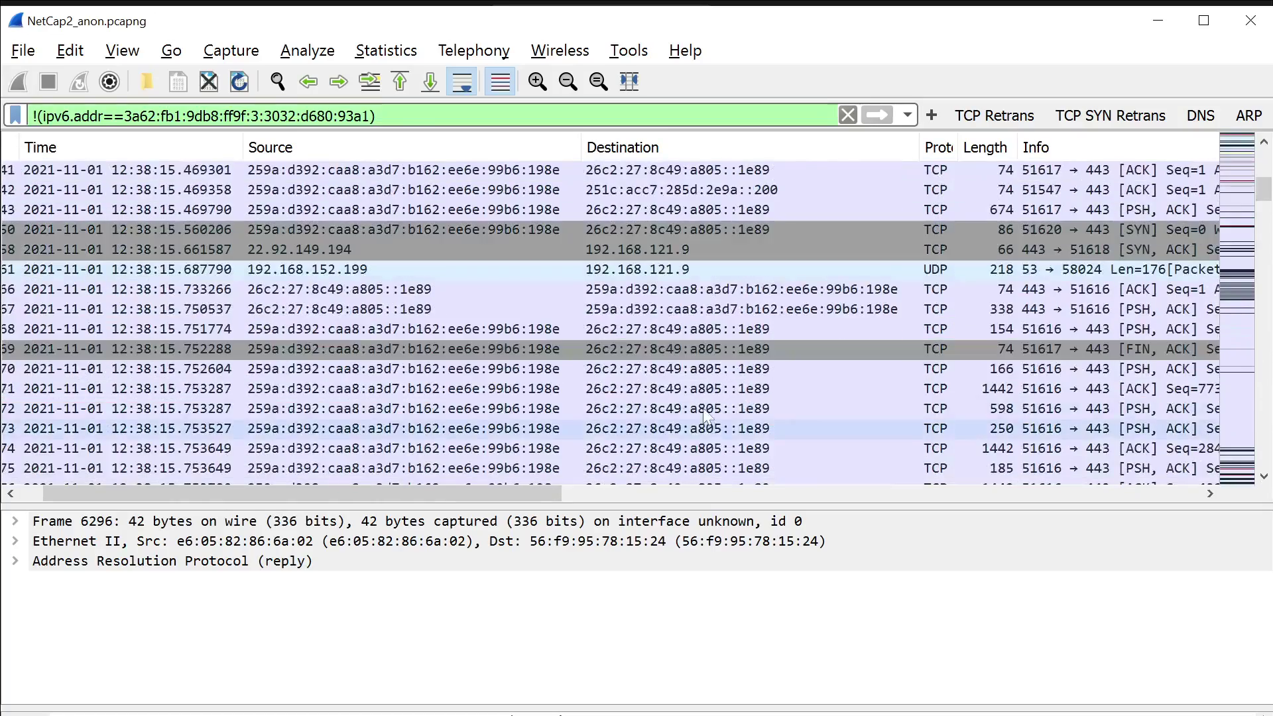
scroll(510, 409, up, 10)
drag(484, 494, 620, 502)
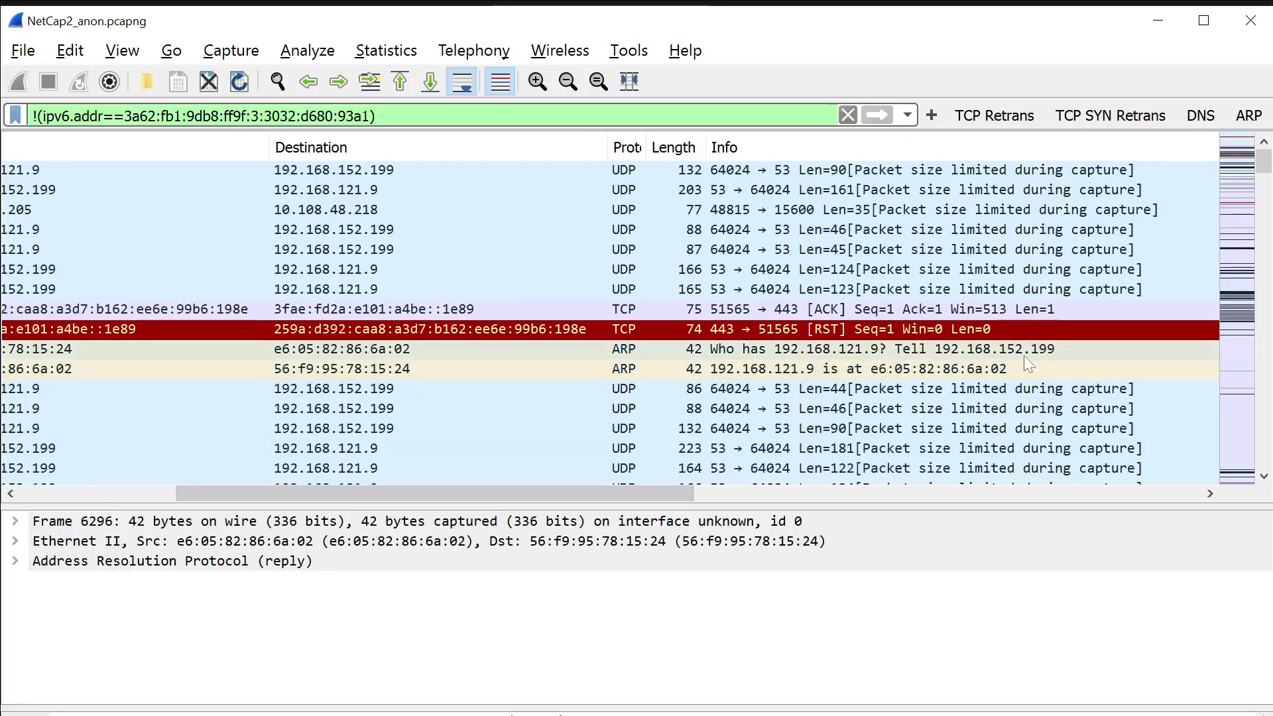
click(1053, 357)
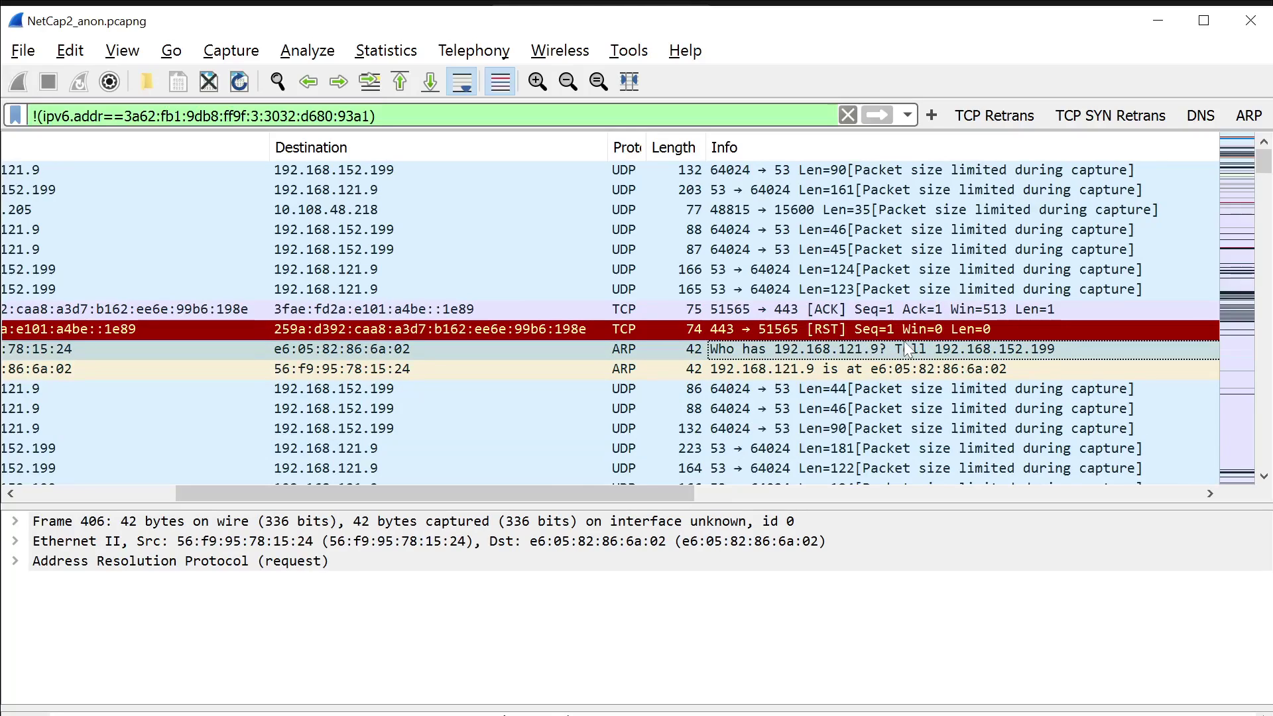
click(870, 368)
drag(595, 499, 420, 499)
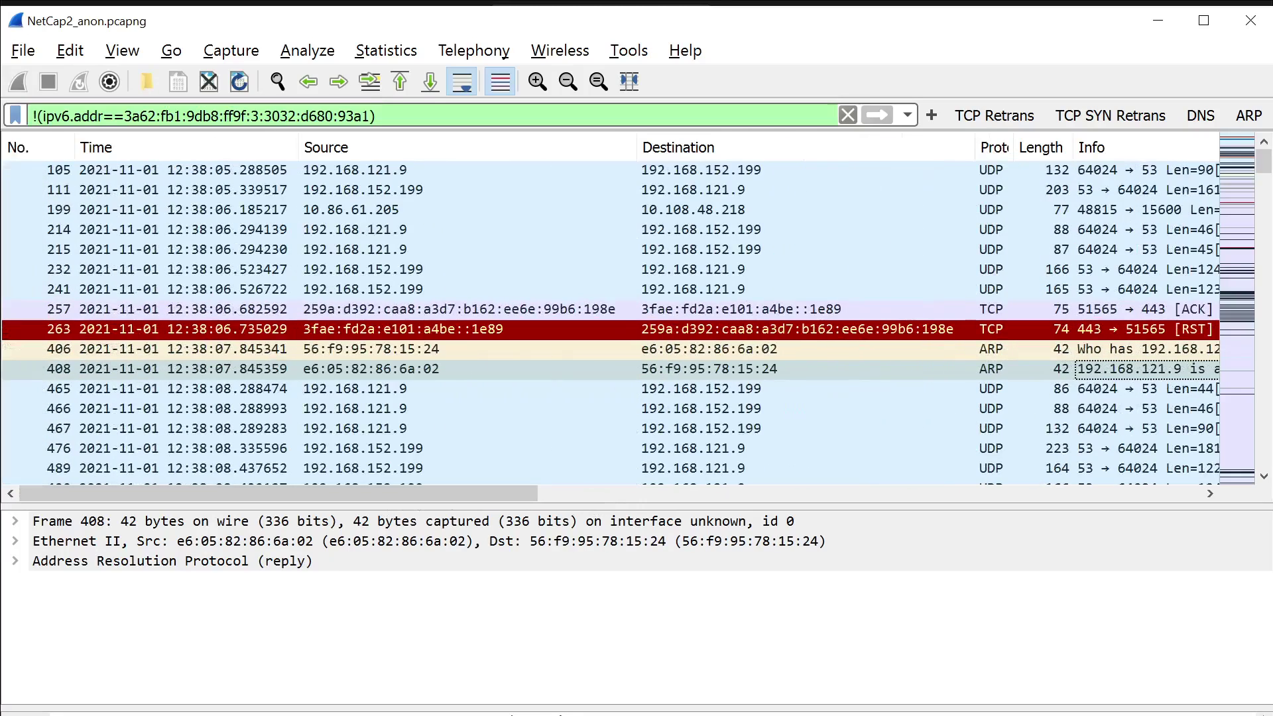
Switch to Notepad and review the findings on inbound packet loss and the remote address 93a1.
key(alt+Tab)
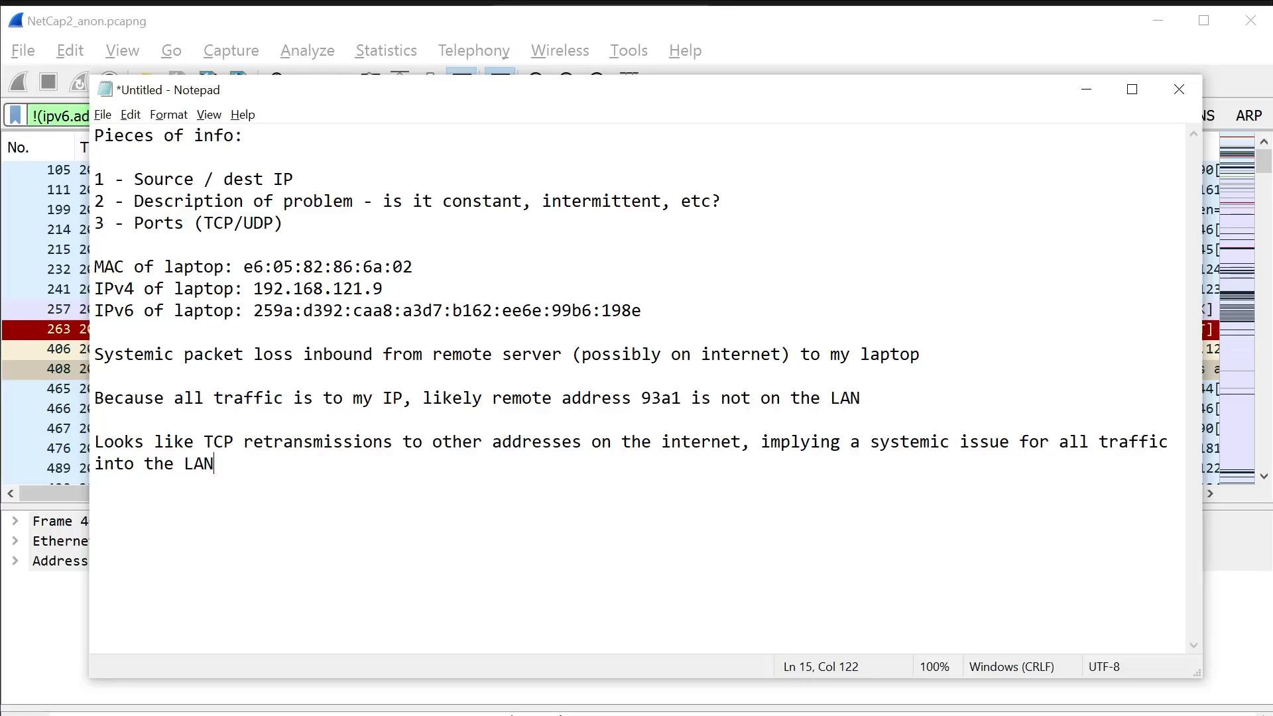
click(781, 354)
click(890, 355)
click(124, 443)
click(96, 419)
drag(863, 403, 26, 401)
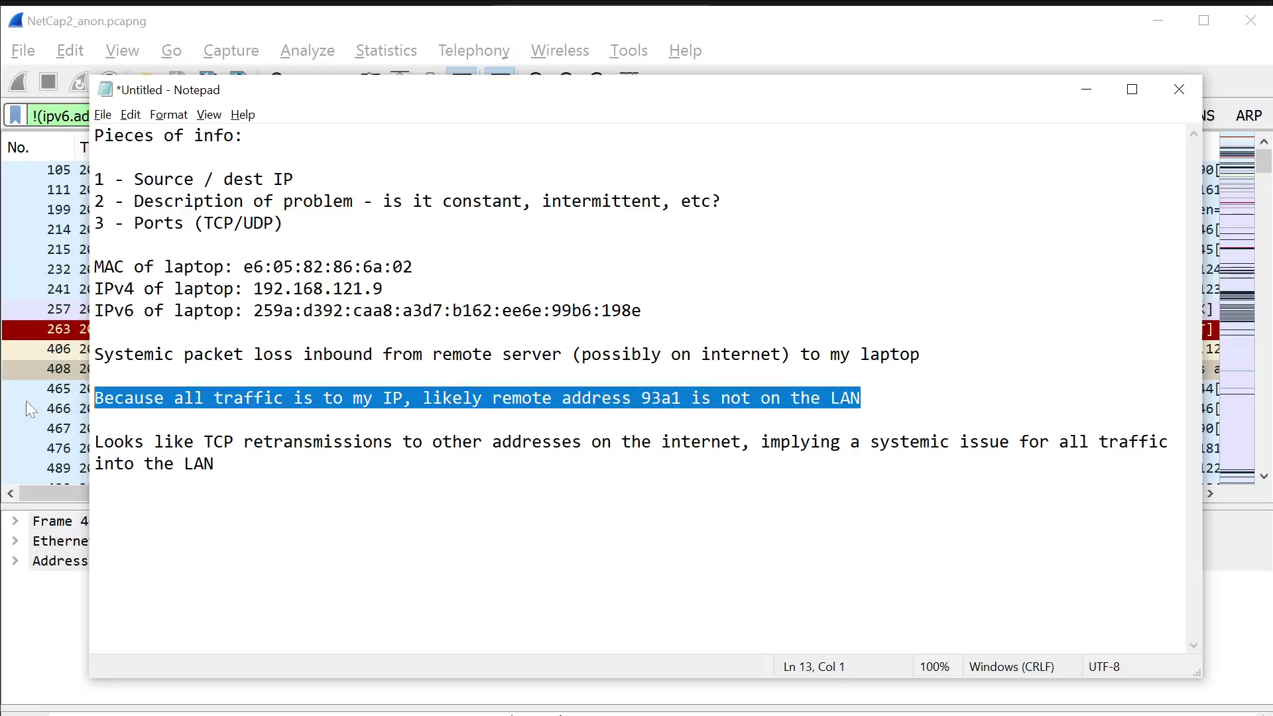
click(96, 419)
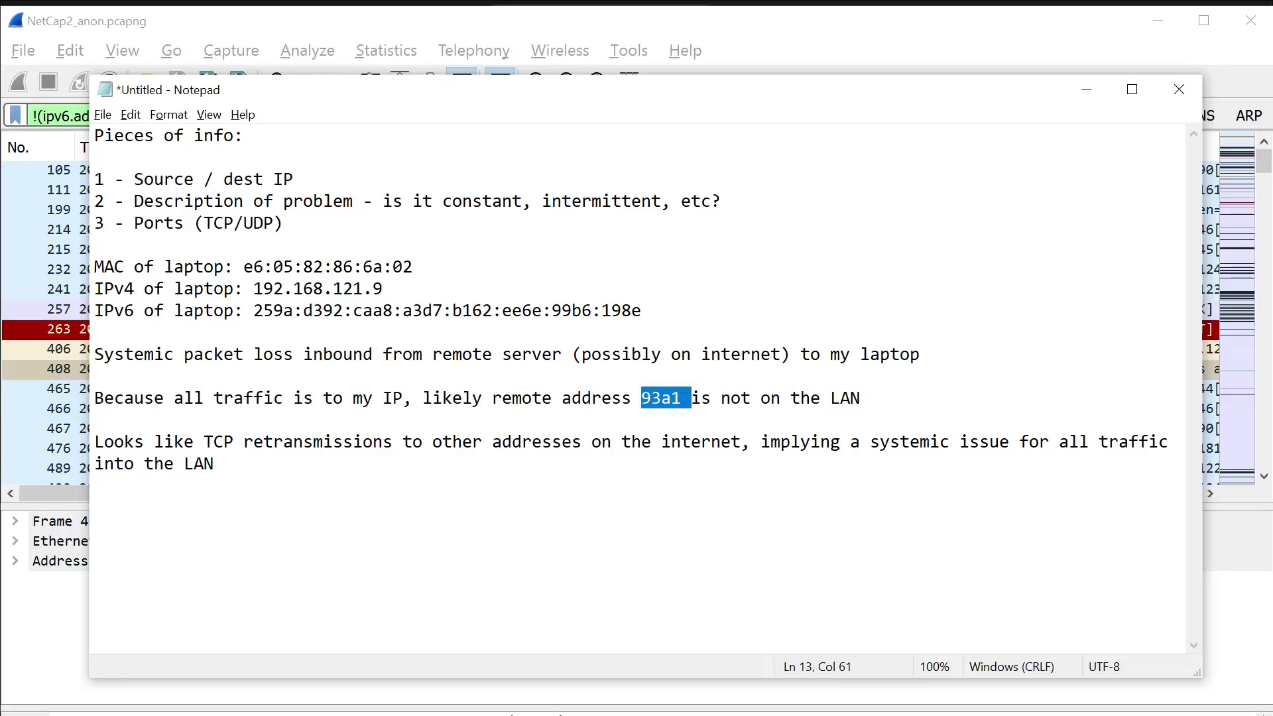
click(860, 398)
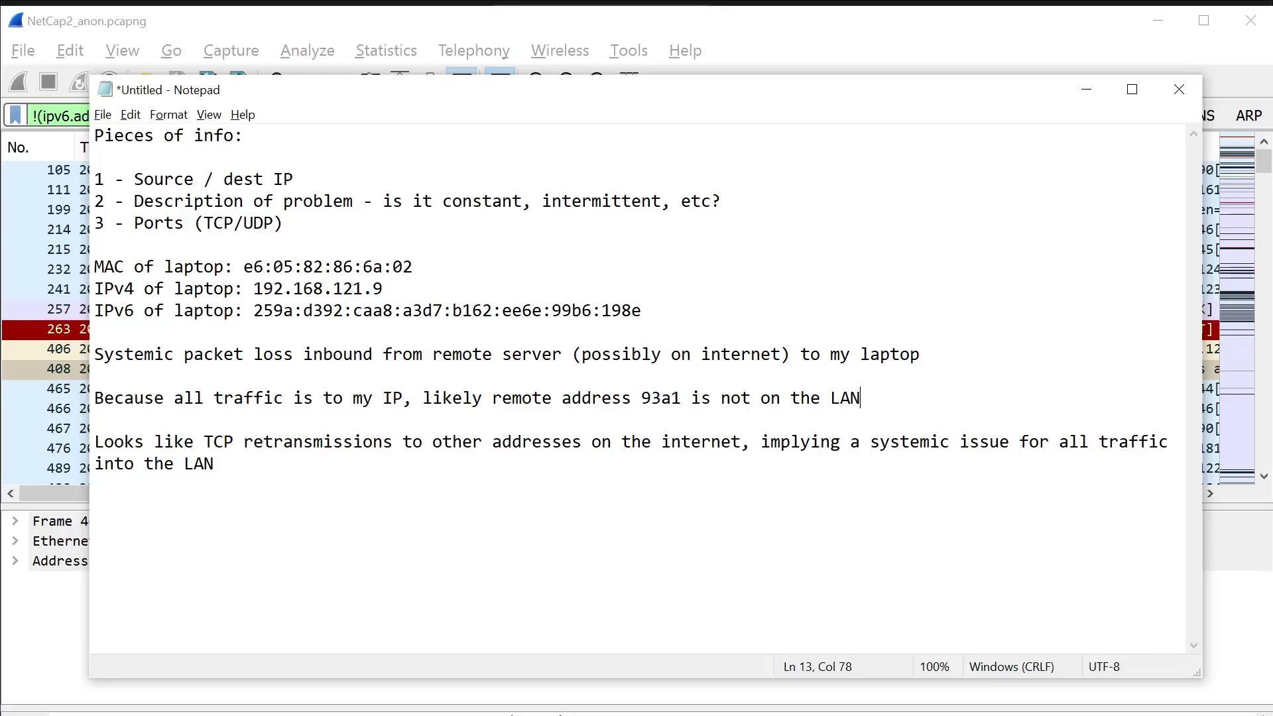
double_click(652, 398)
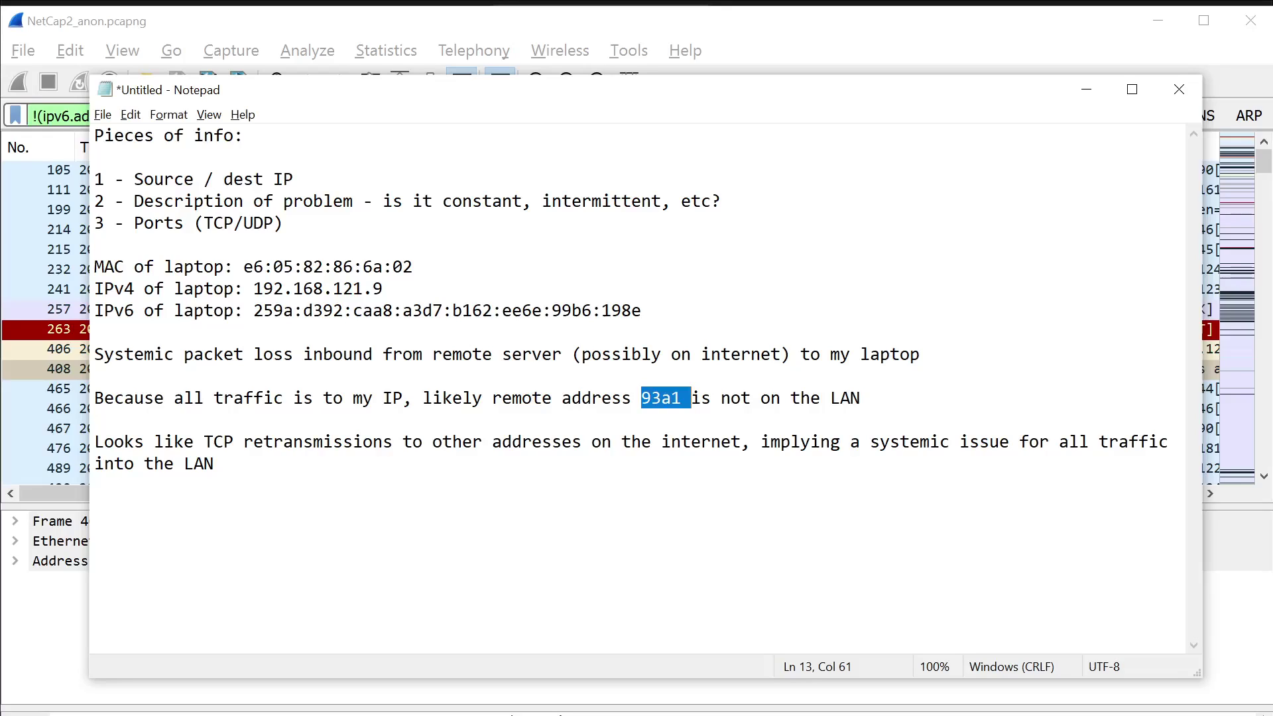
Append the paragraph "Weird ARPs between different subnets - maybe local IP addressing issue" at the end of the Notepad findings.
click(215, 464)
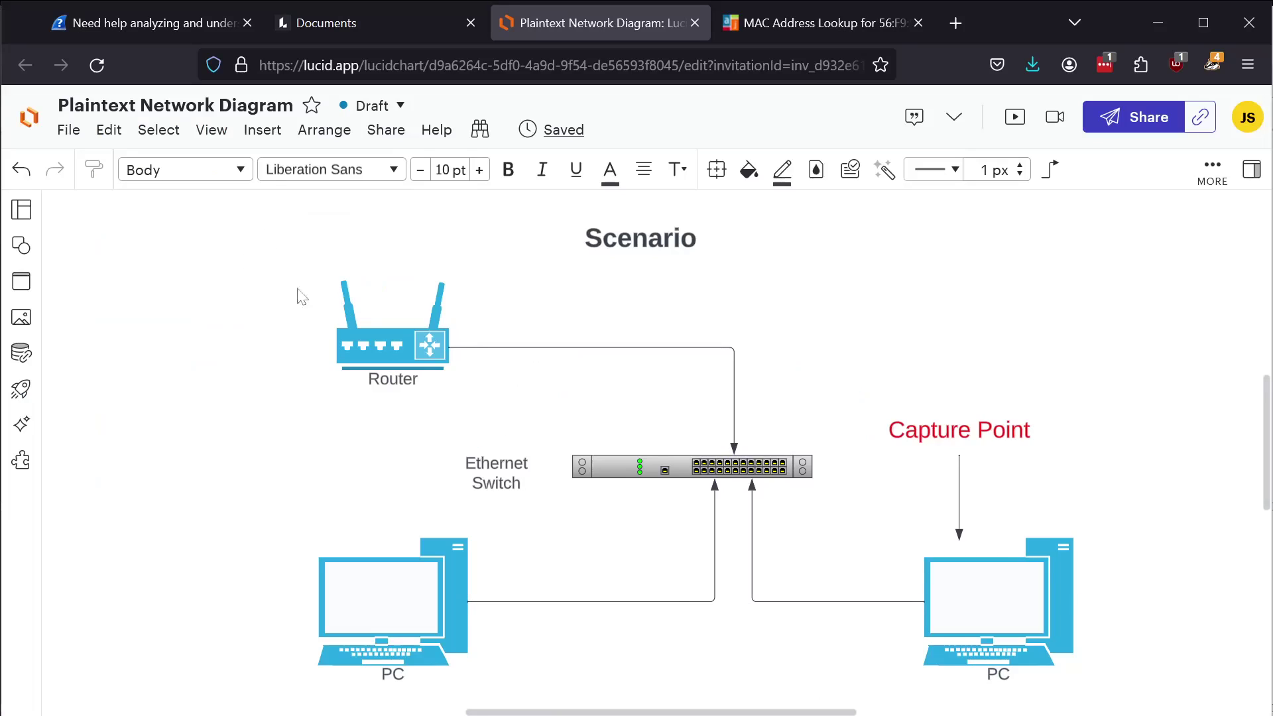
key(alt+Tab)
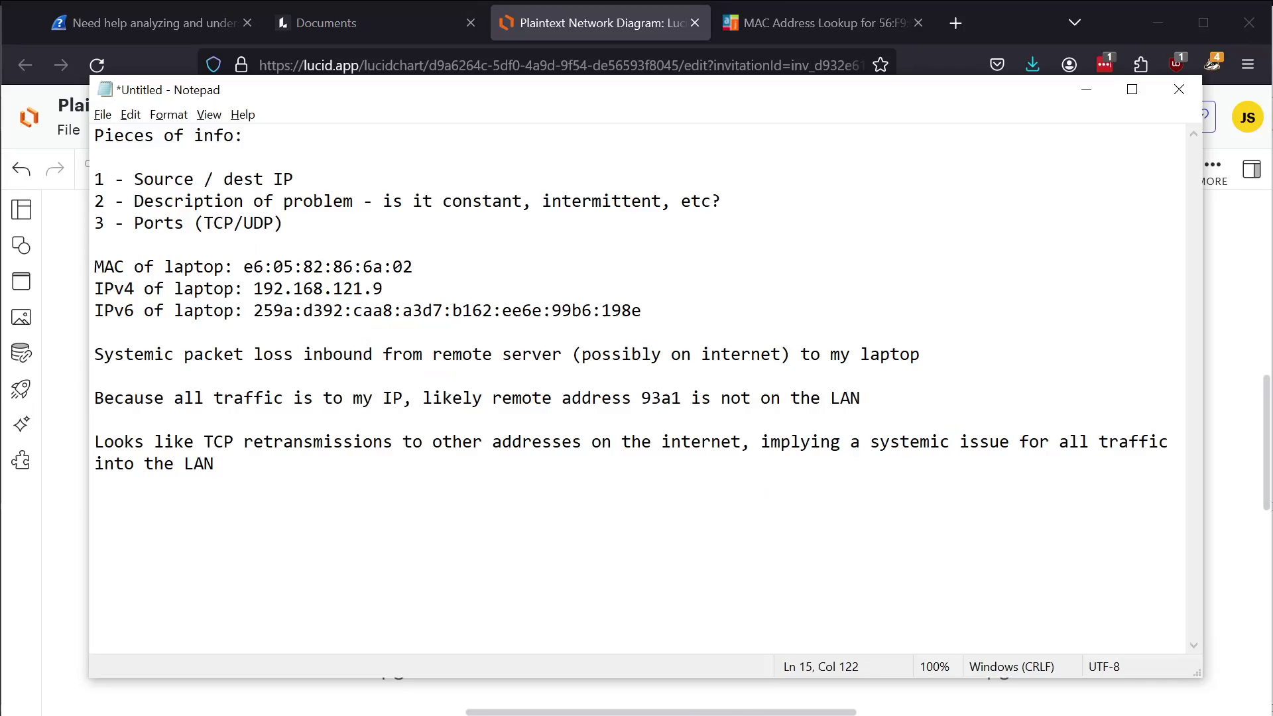
key(Return)
key(Return)
text(Weird ARPs between diffirent subnets - maybe local IP addressing issue)
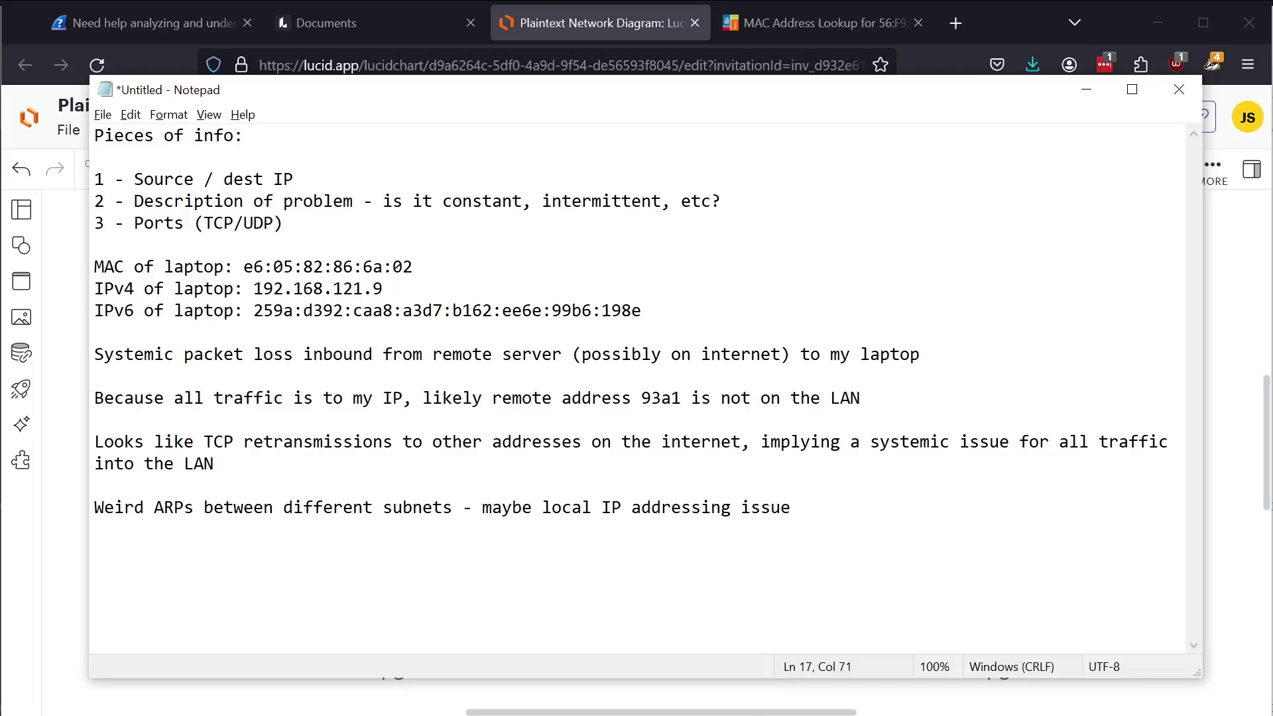
Switch to the Plaintext Network Diagram in Lucidchart and examine the path between the router, Ethernet switch and PCs.
key(alt+Tab)
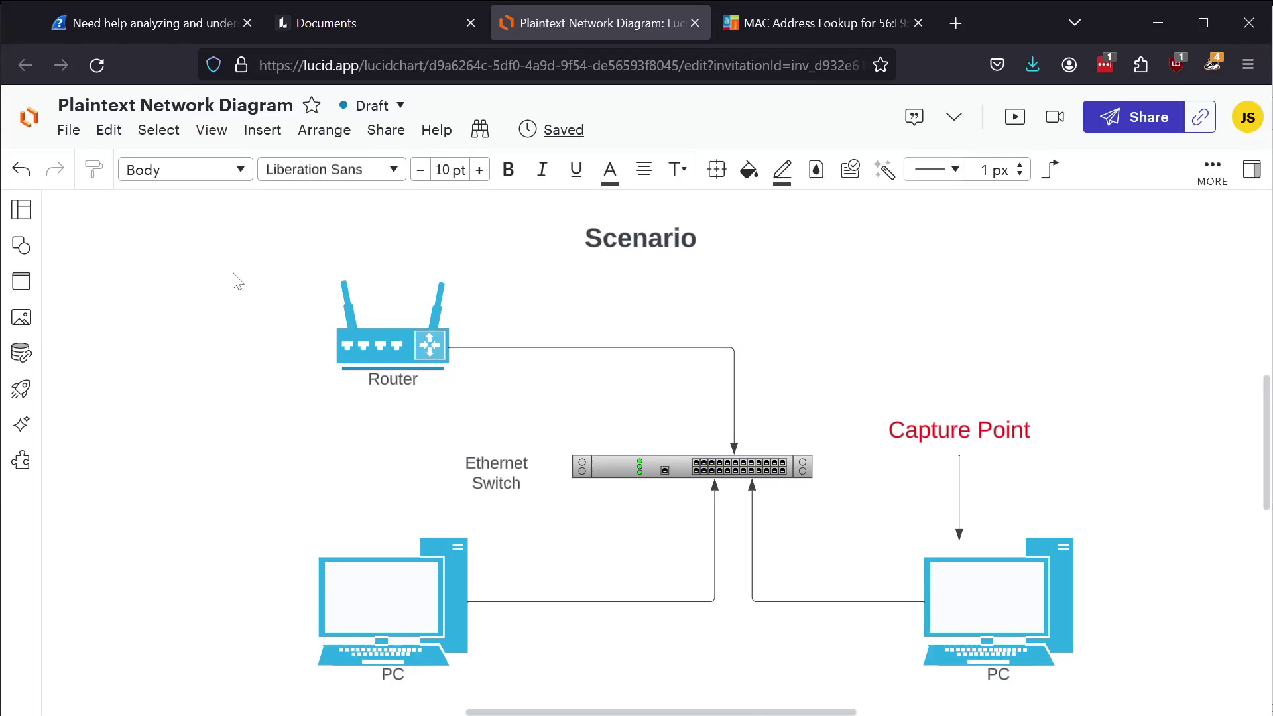
click(405, 356)
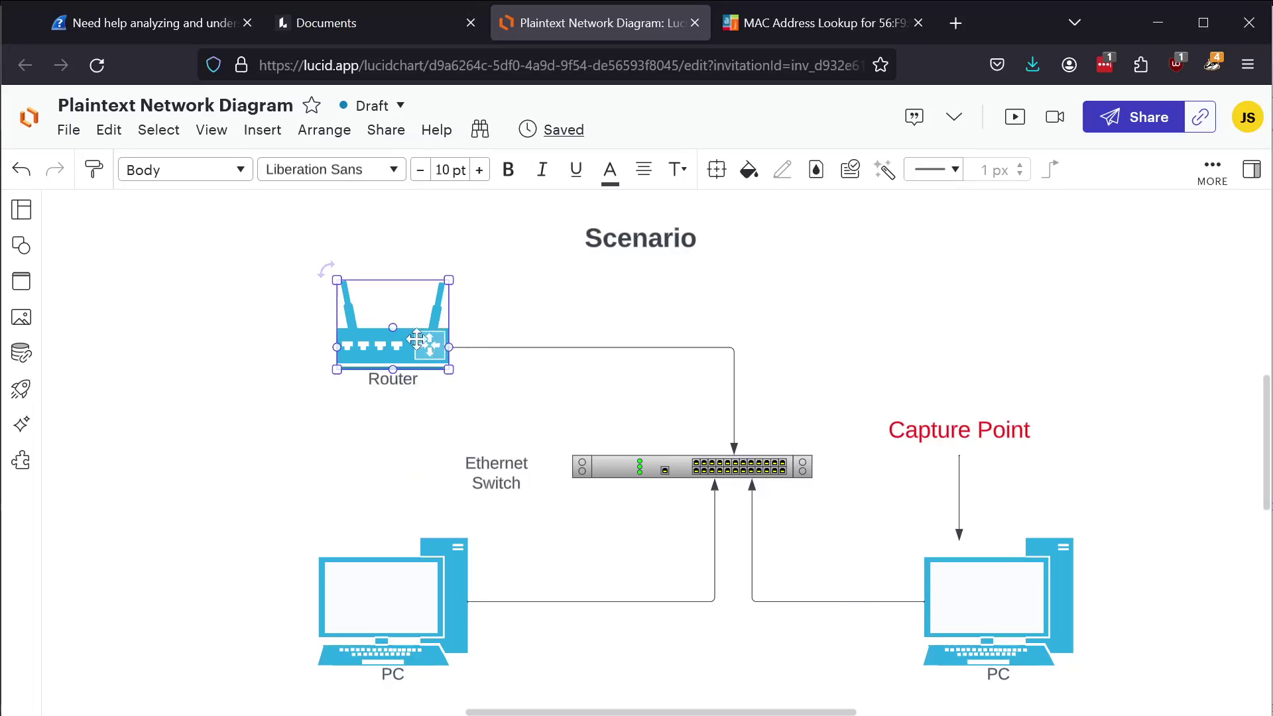
click(716, 464)
click(403, 435)
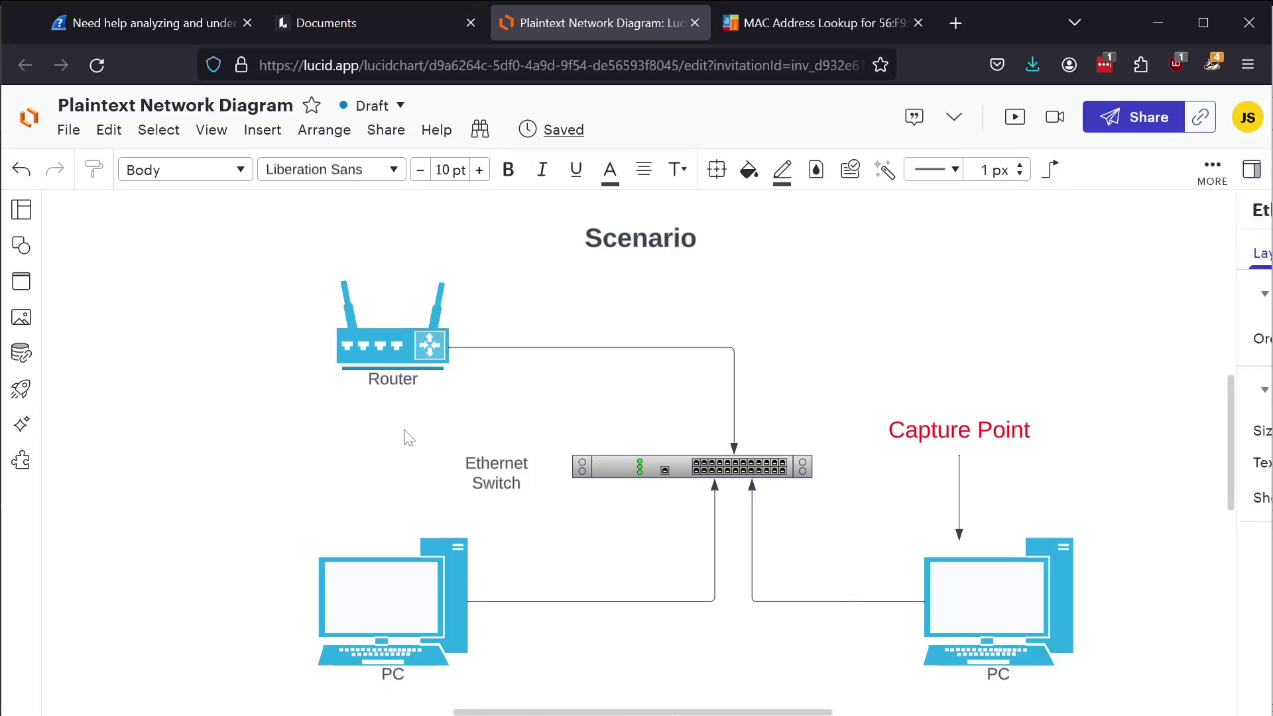
click(369, 345)
click(601, 319)
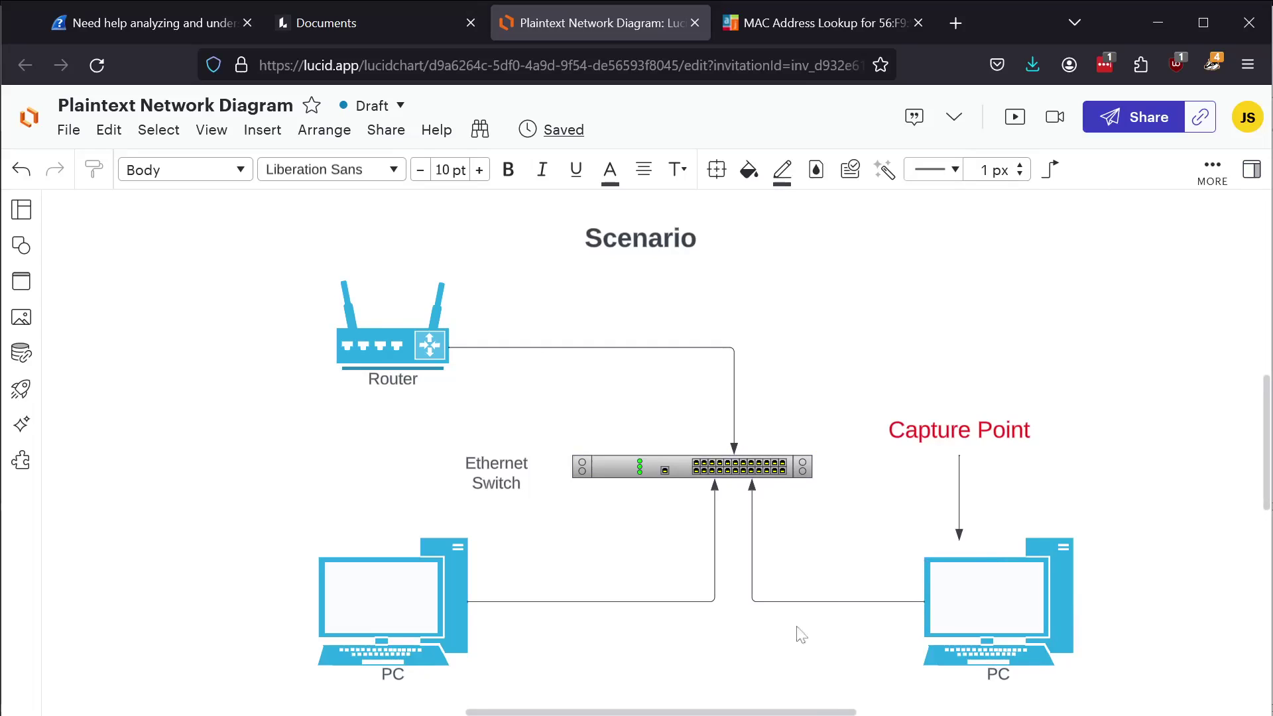
click(416, 598)
click(756, 538)
click(456, 589)
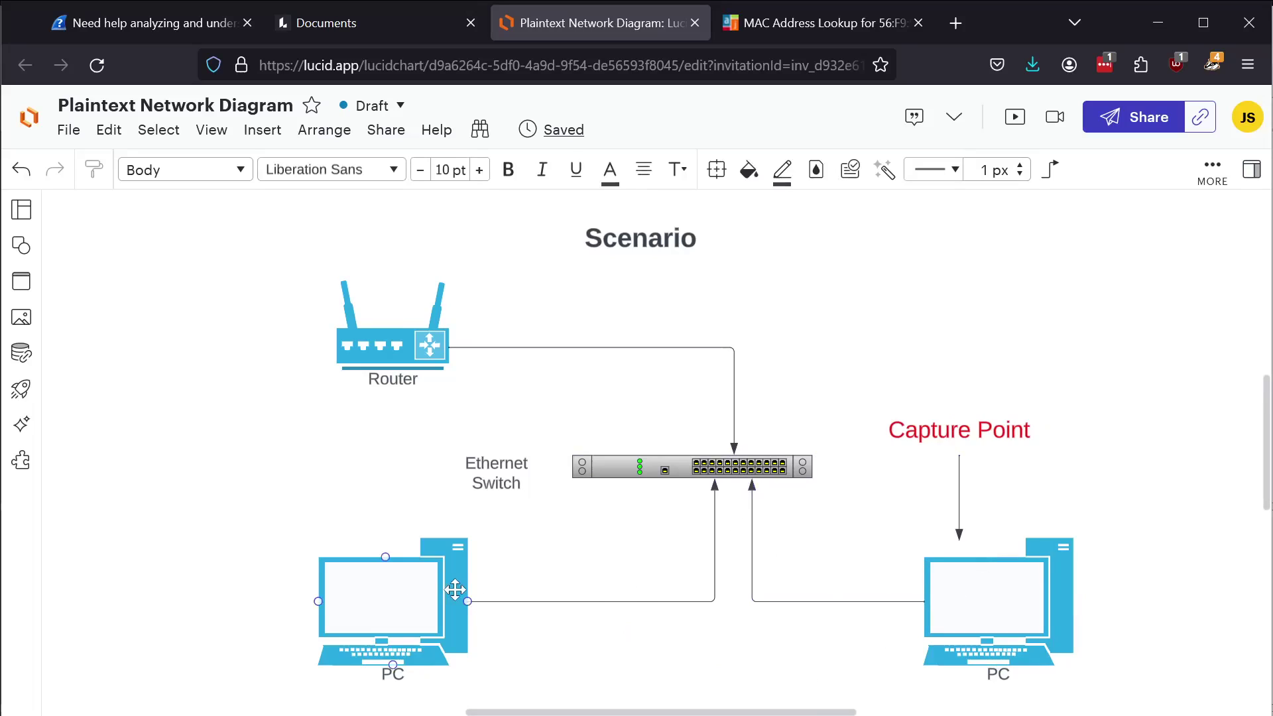